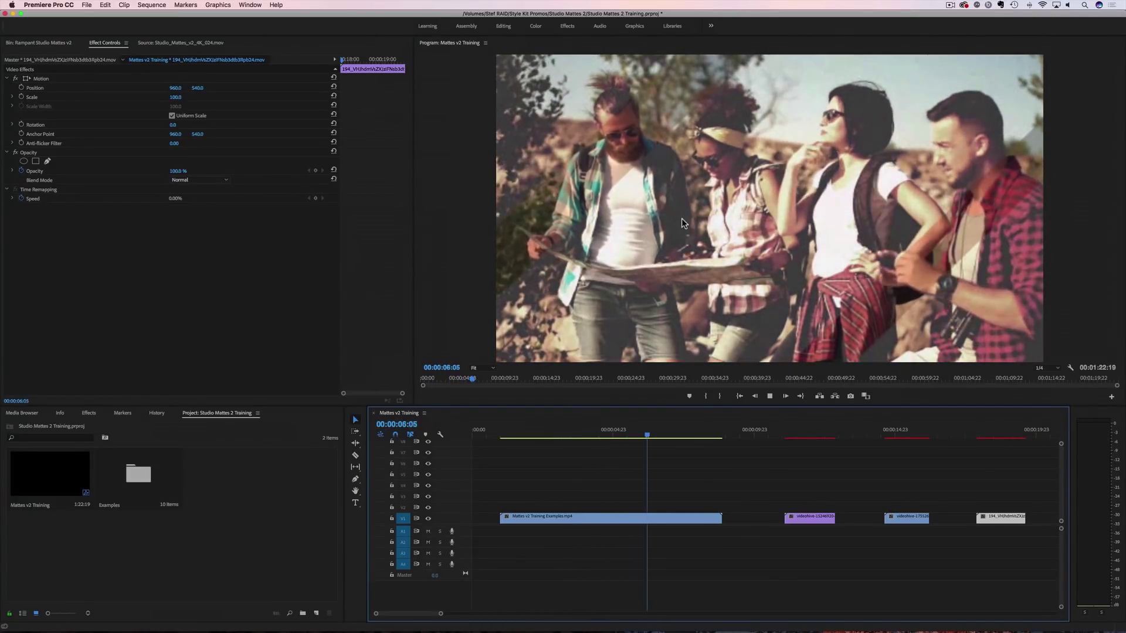
Step: Stop playing the example montage and move the playhead to 00:00:11:12, over the road clip
key(space)
click(712, 435)
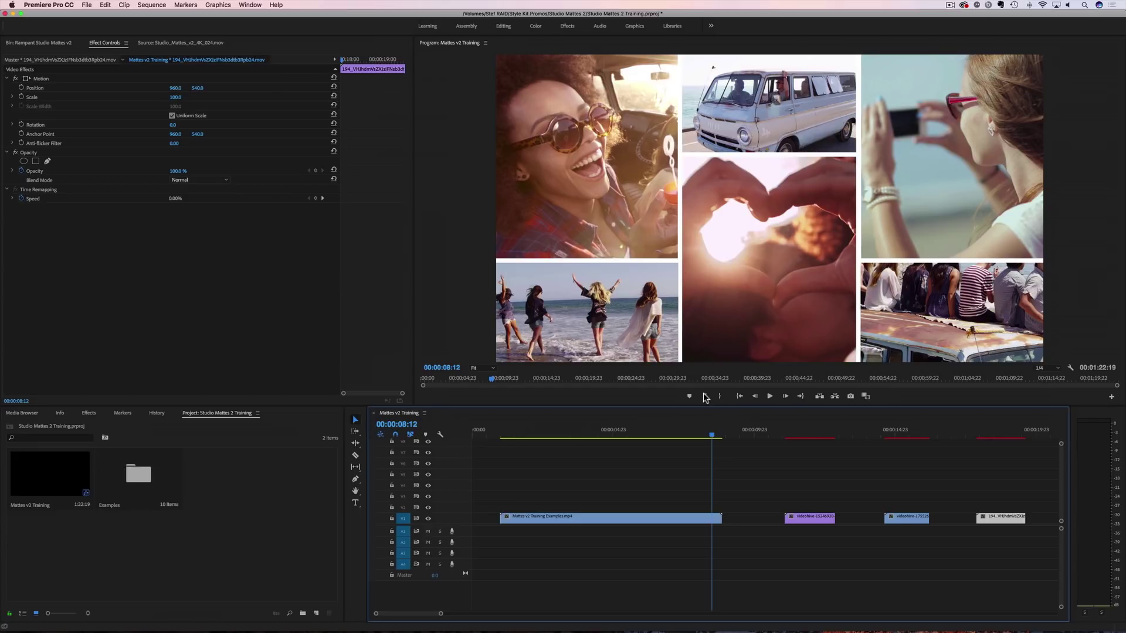
drag(713, 439, 798, 437)
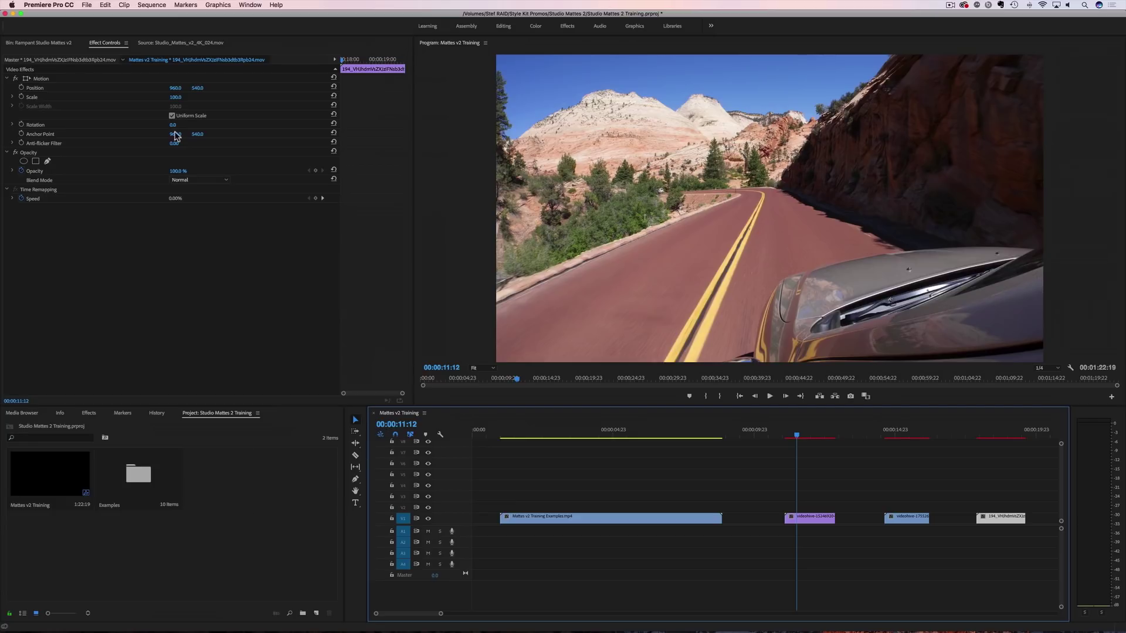
click(87, 6)
click(114, 223)
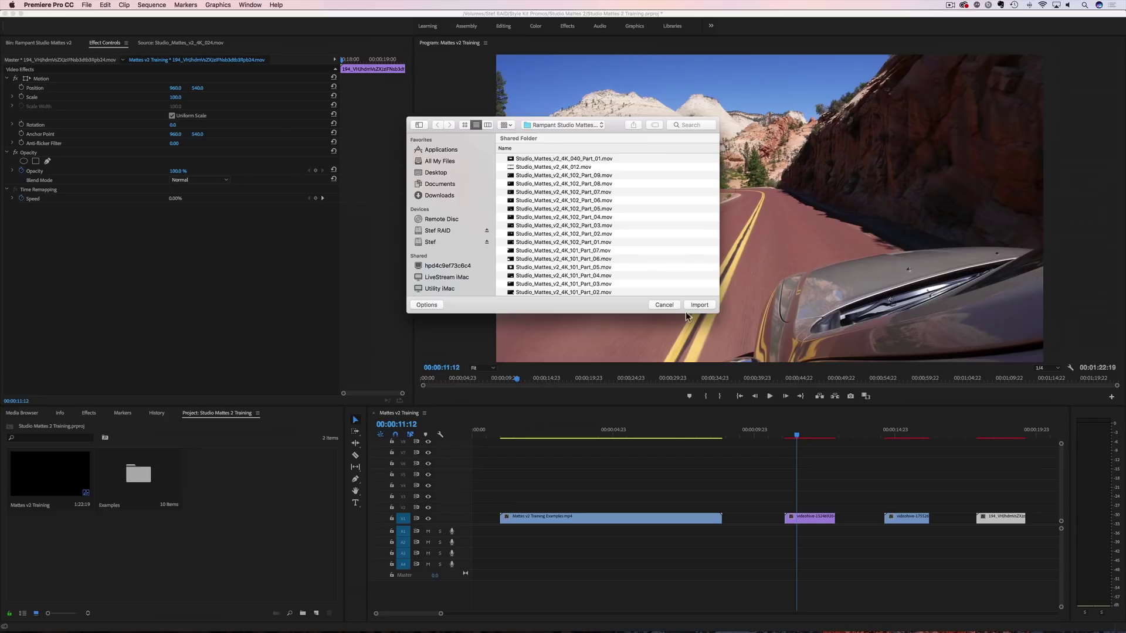
click(661, 305)
Step: Switch to Finder and import the Rampant Studio Mattes v2 folder from the Desktop into the Premiere Pro project
click(257, 508)
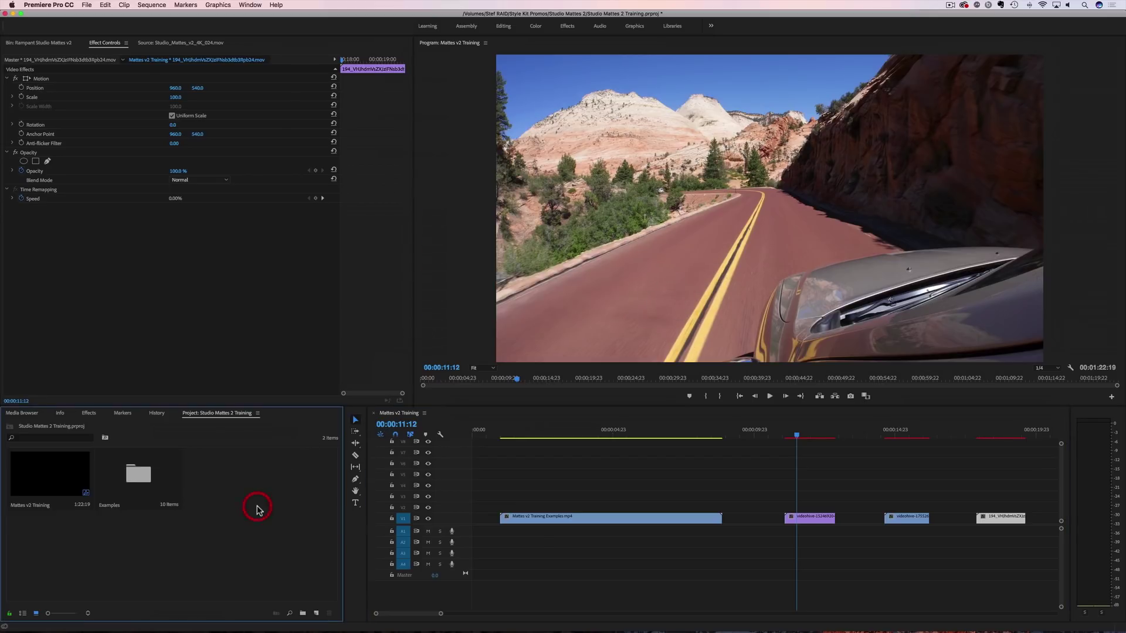
key(super+Tab)
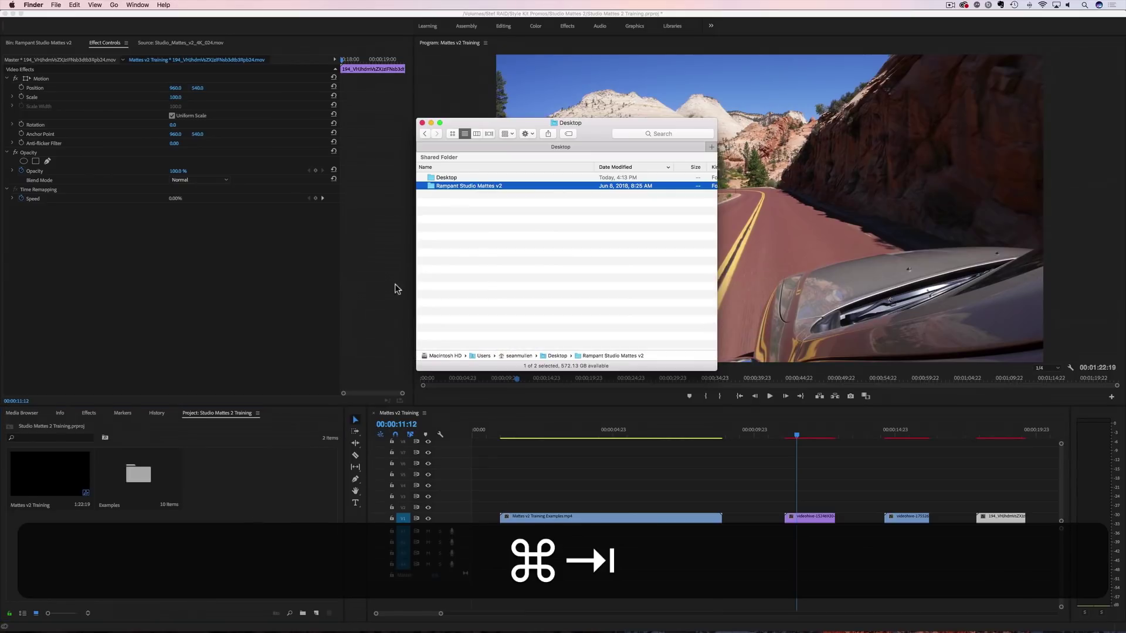
drag(445, 186, 228, 503)
click(243, 547)
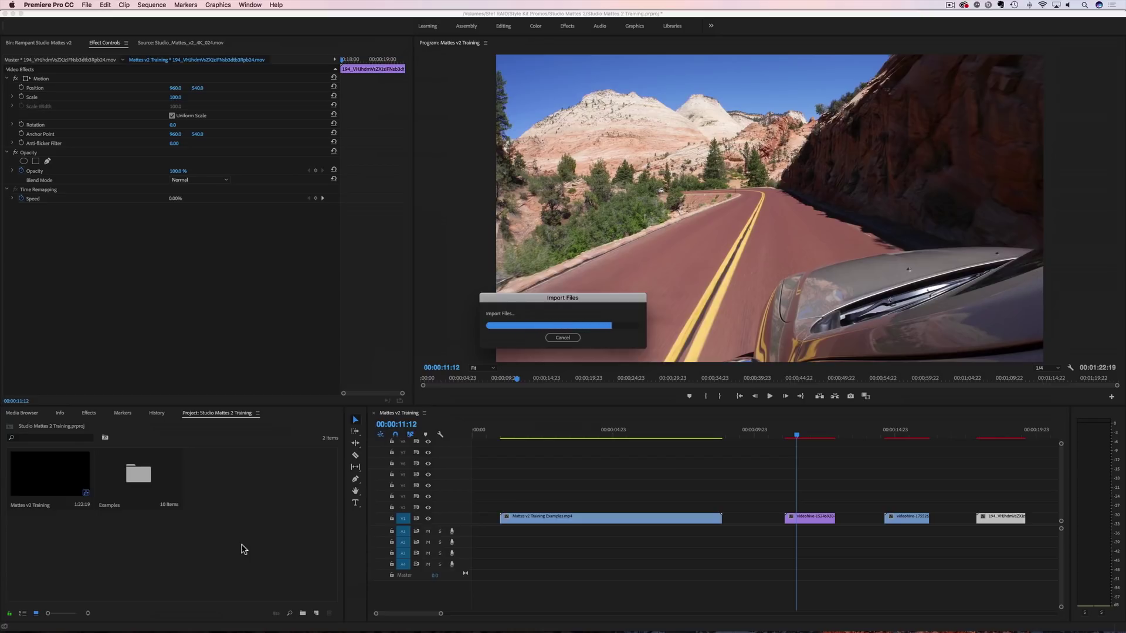
double_click(226, 479)
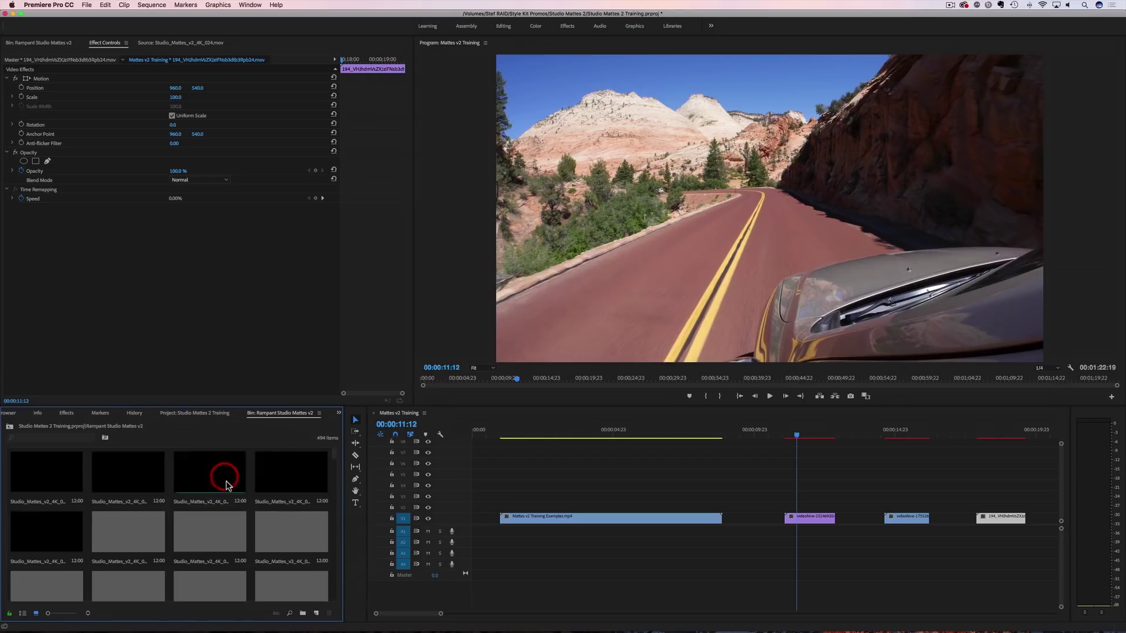
drag(278, 414, 244, 46)
right_click(210, 44)
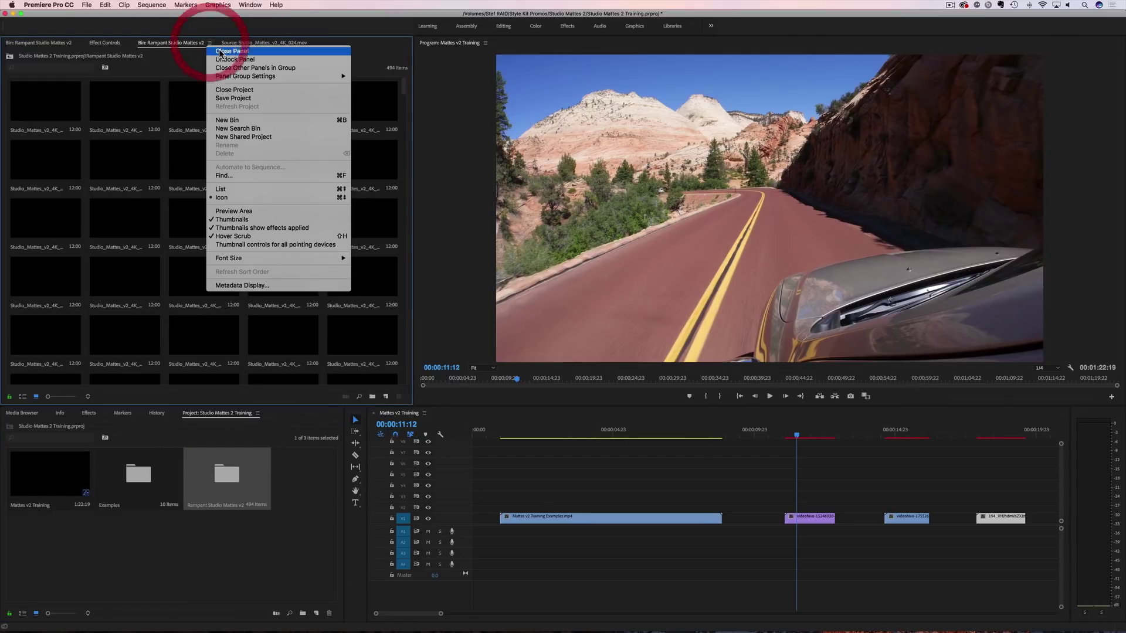
click(225, 51)
Step: Close the Source monitor and dock the newly imported Rampant Studio Mattes v2 bin alongside Effect Controls
click(229, 43)
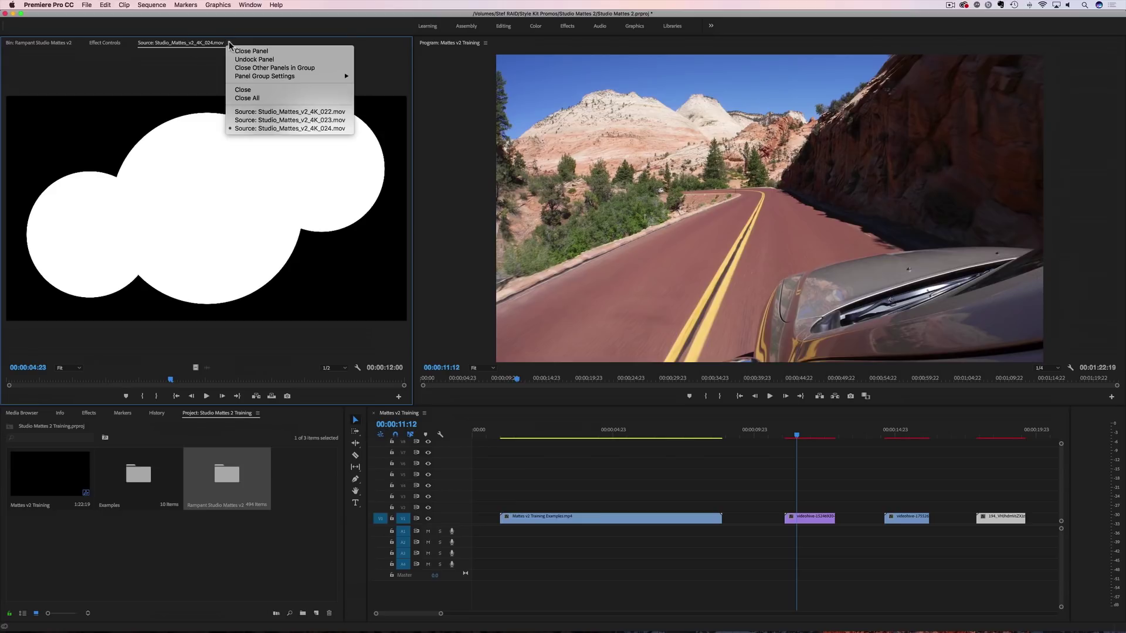
click(232, 51)
double_click(225, 478)
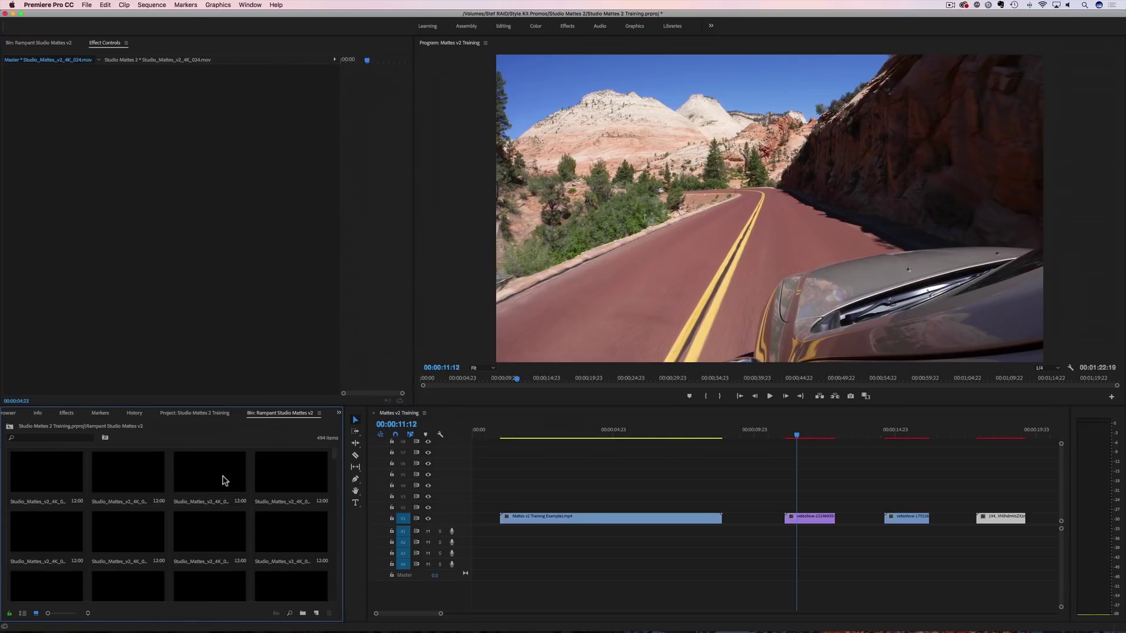
drag(271, 413, 147, 45)
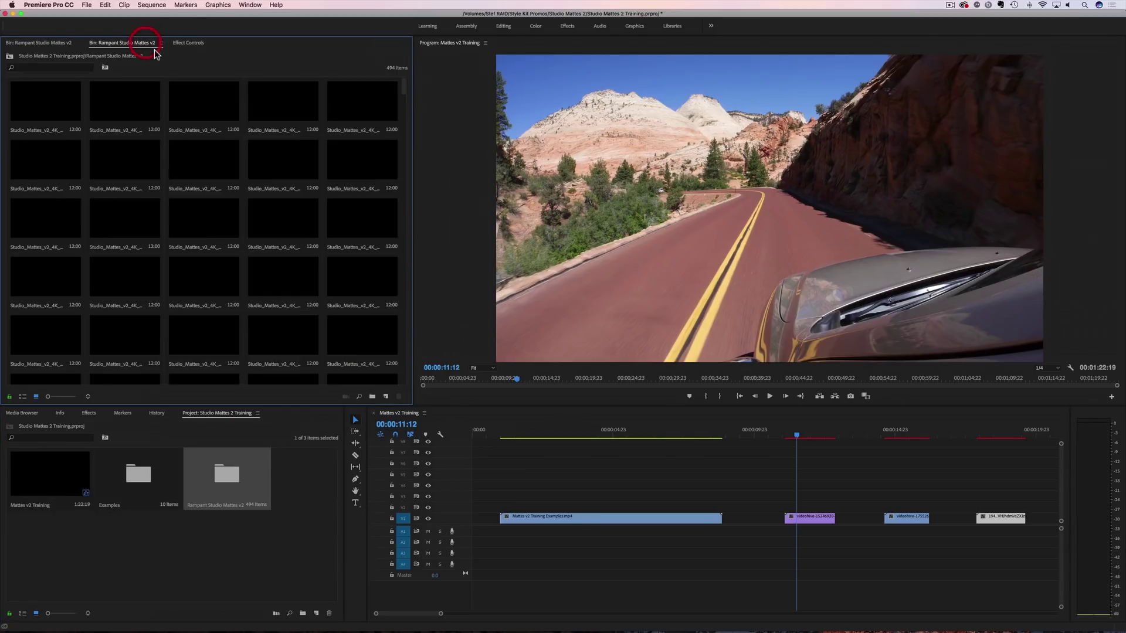
Step: Show the matte bin as a list and widen its Name column so the full file names fit
drag(51, 397, 62, 397)
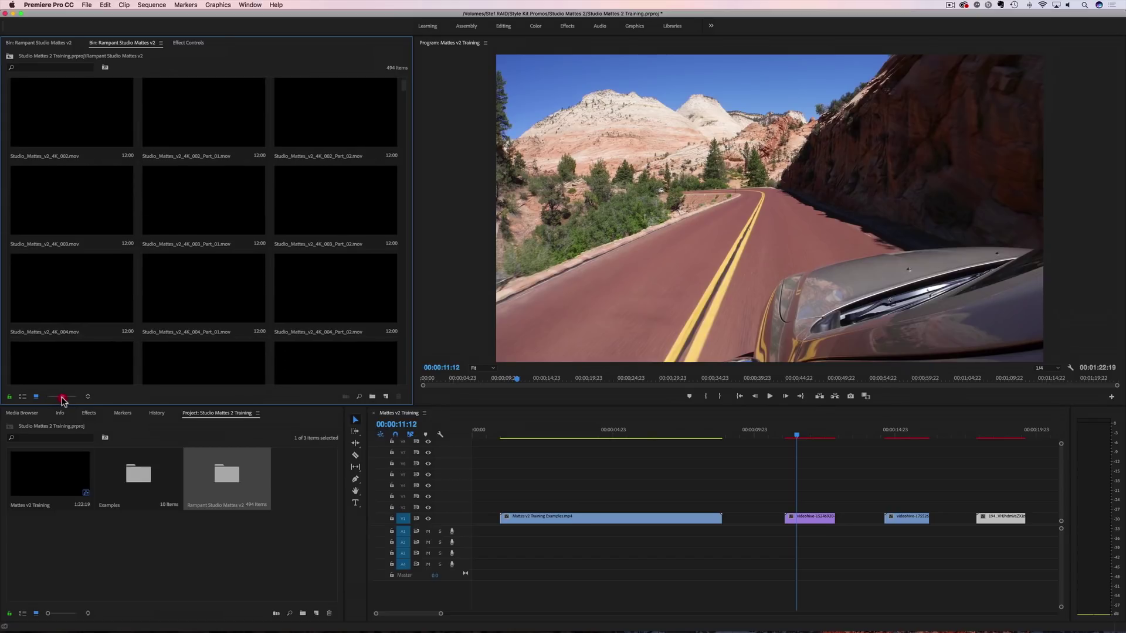
click(23, 396)
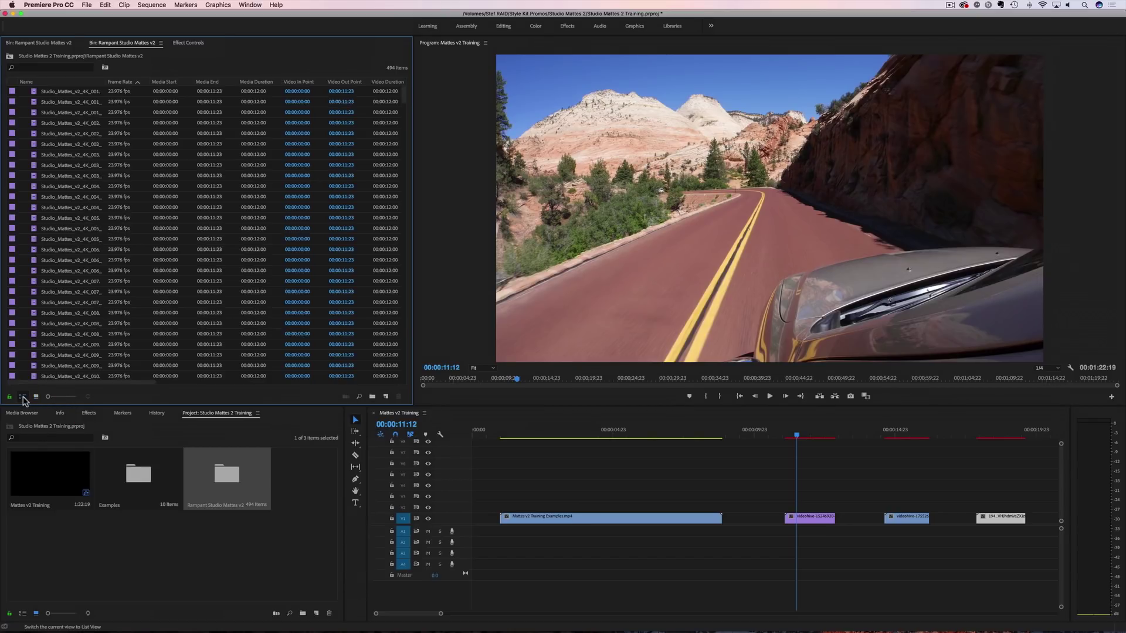
drag(107, 82, 206, 82)
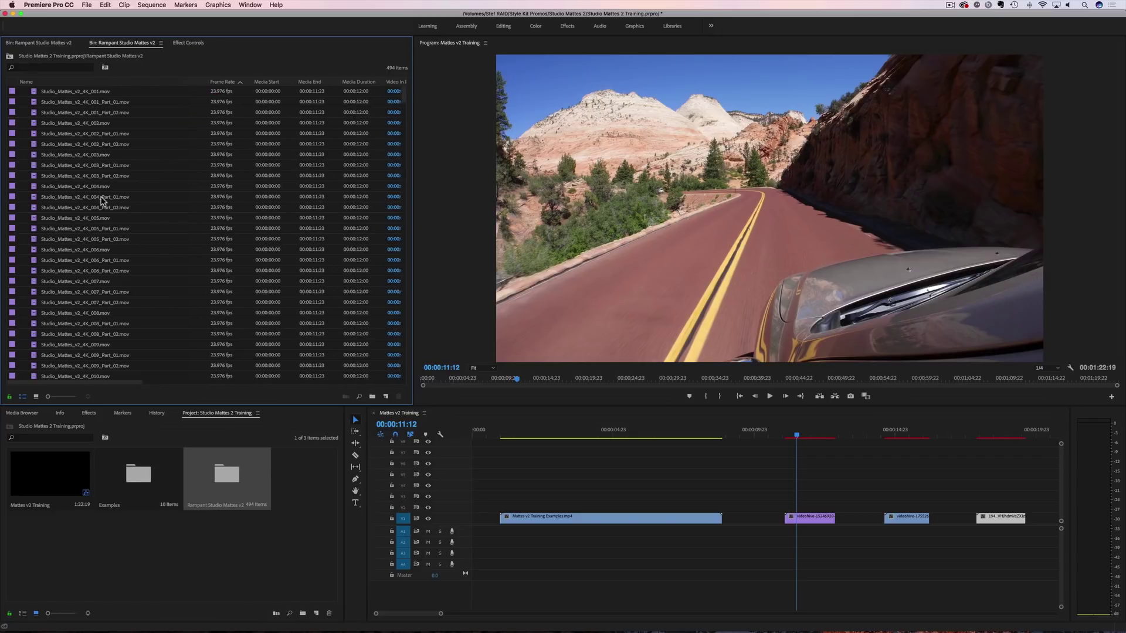
Step: Find Studio_Mattes_v2_4K_102.mov in the bin and preview it in the Source monitor, parking at 00:00:02:07
scroll(100, 123, down, 20)
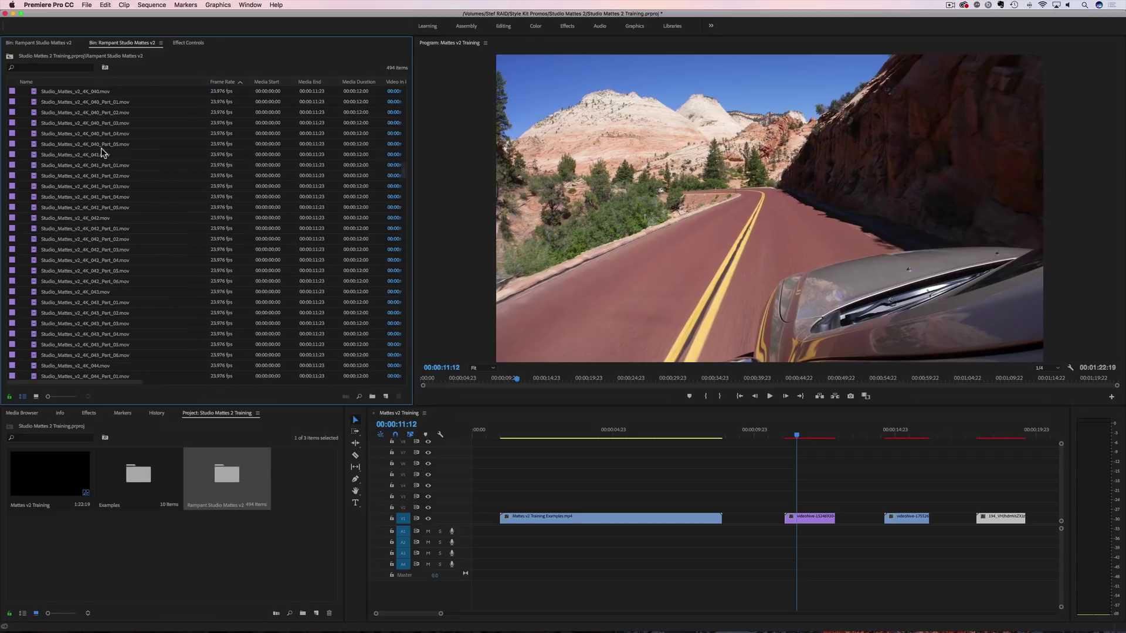
scroll(114, 358, down, 7)
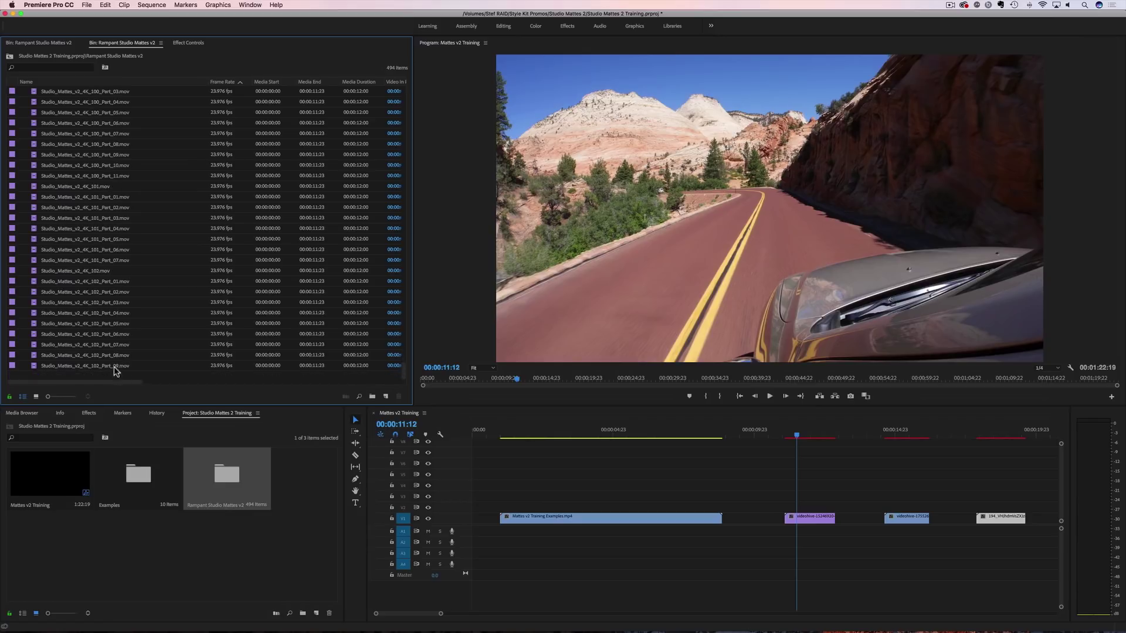
double_click(97, 271)
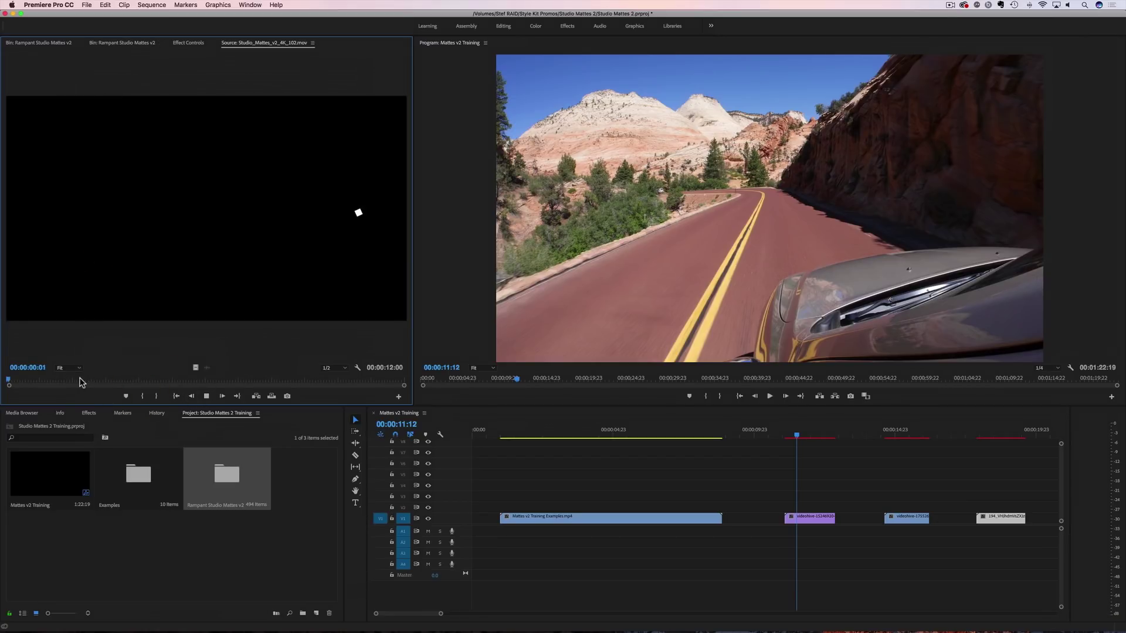
click(208, 397)
drag(46, 378, 81, 378)
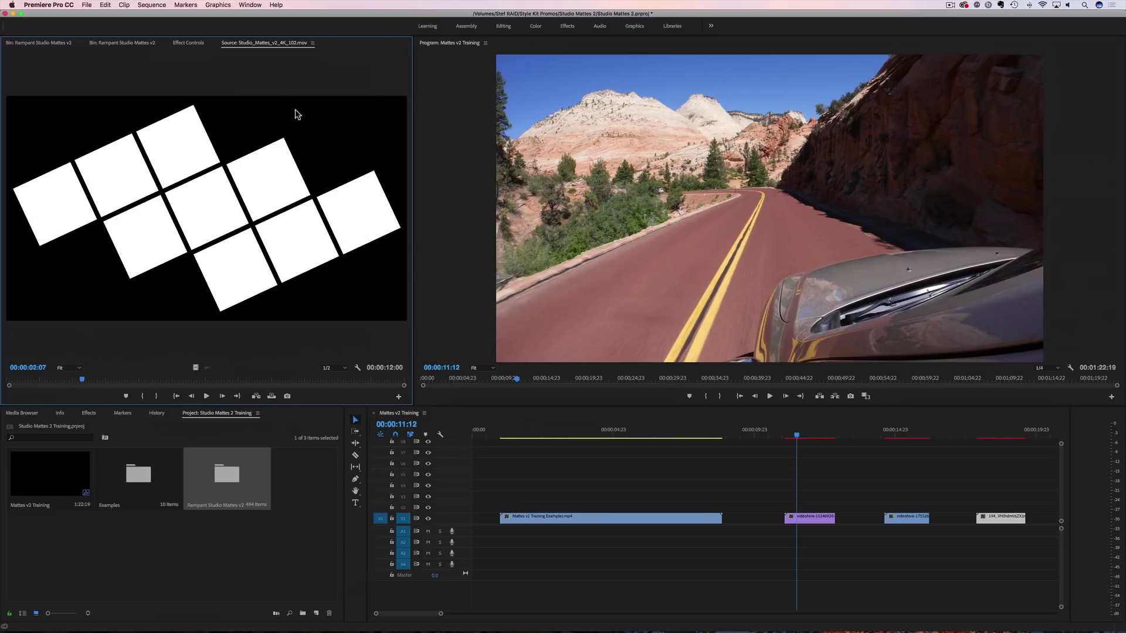
Step: Compare the preview of matte 102 with its separate Part clips in the bin list
click(120, 43)
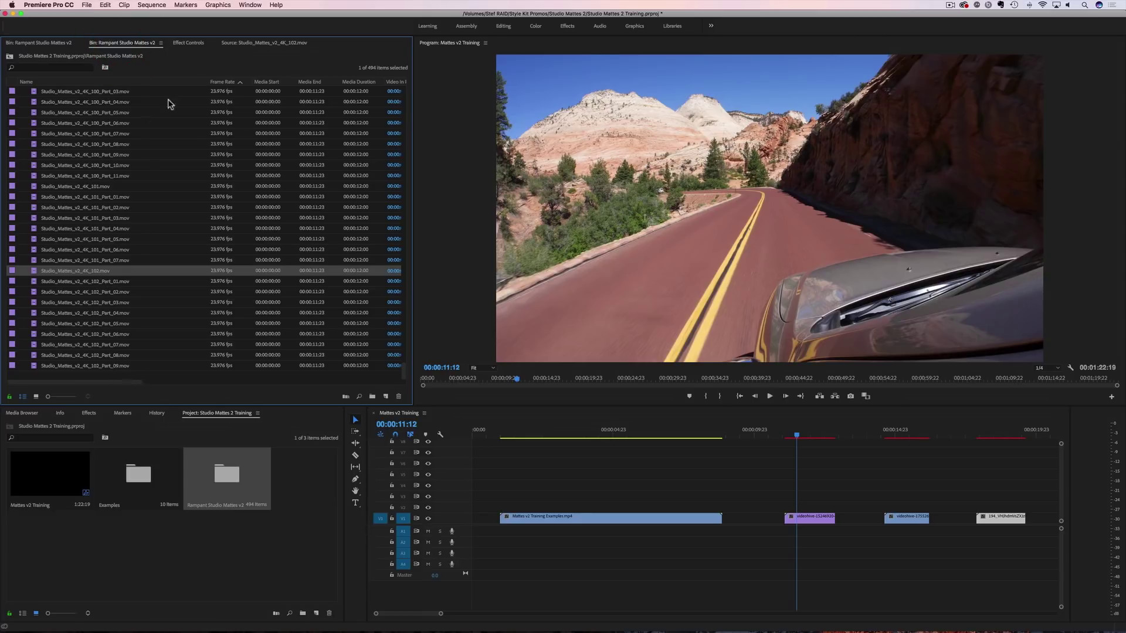
click(240, 43)
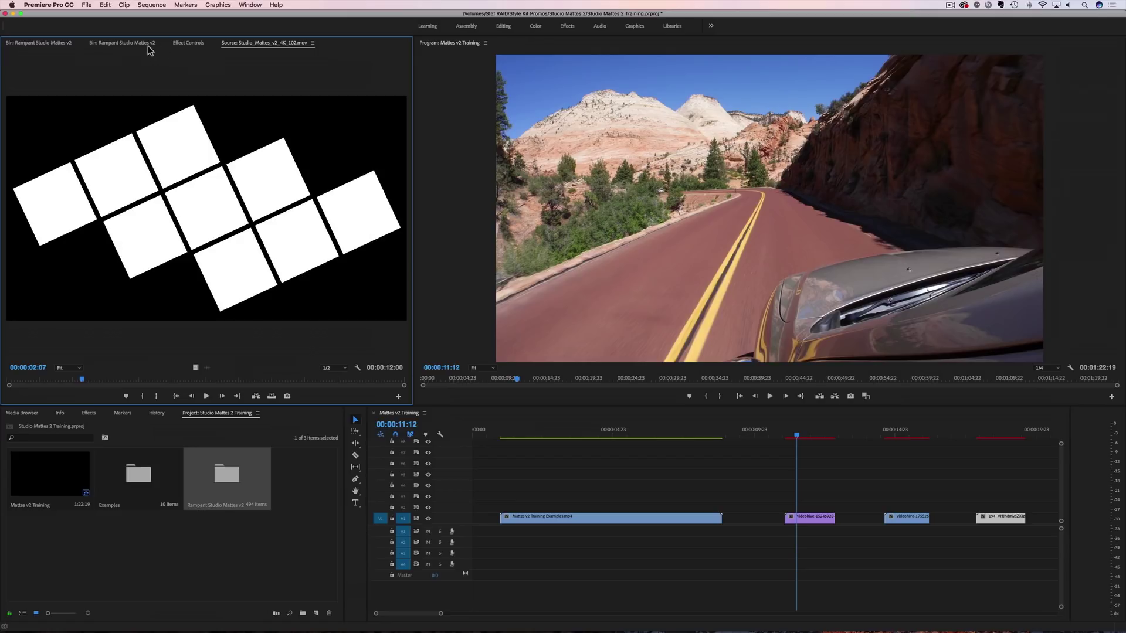
click(121, 43)
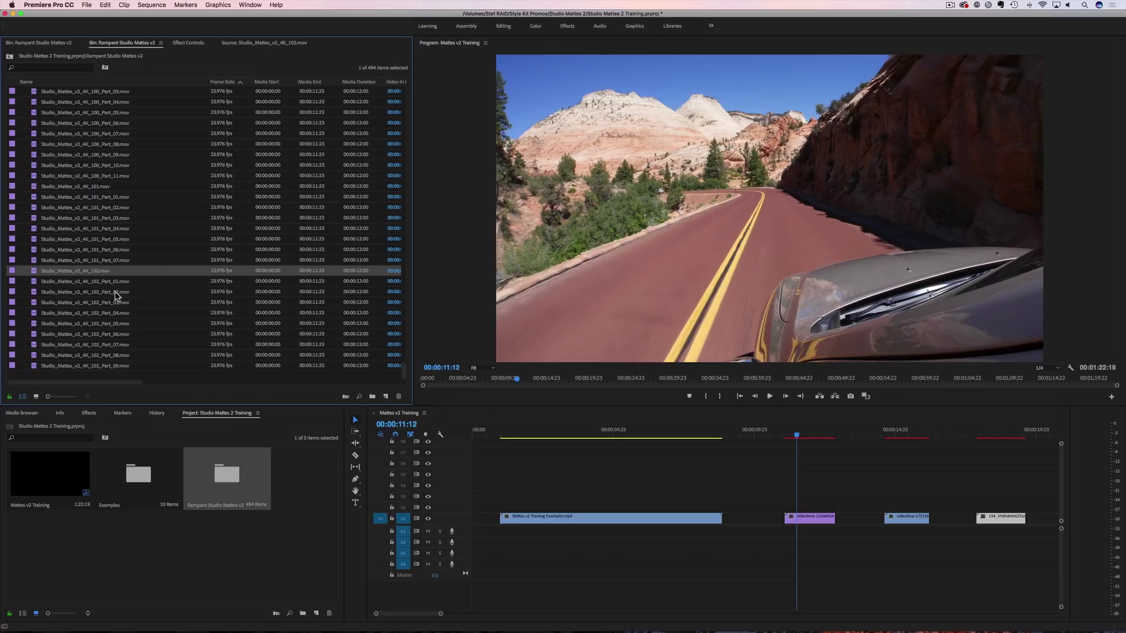
Step: Look through the matte list for Studio_Mattes_v2_4K_018.mov and play its animation in the Source monitor up to 00:00:01:23
scroll(117, 295, up, 3)
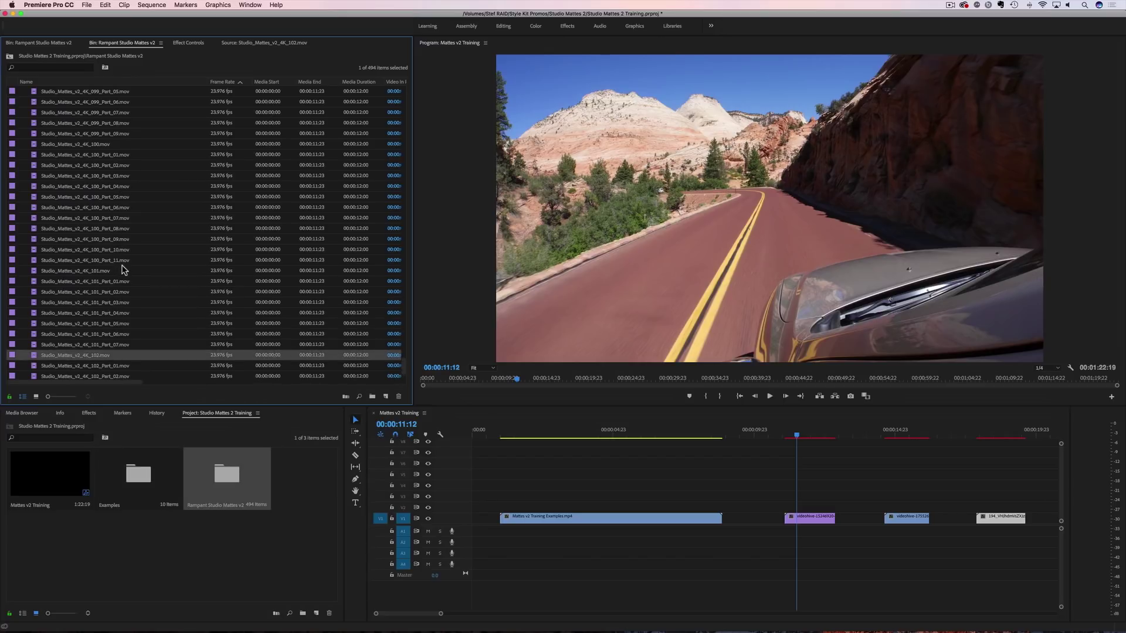
scroll(123, 270, up, 10)
scroll(122, 227, up, 20)
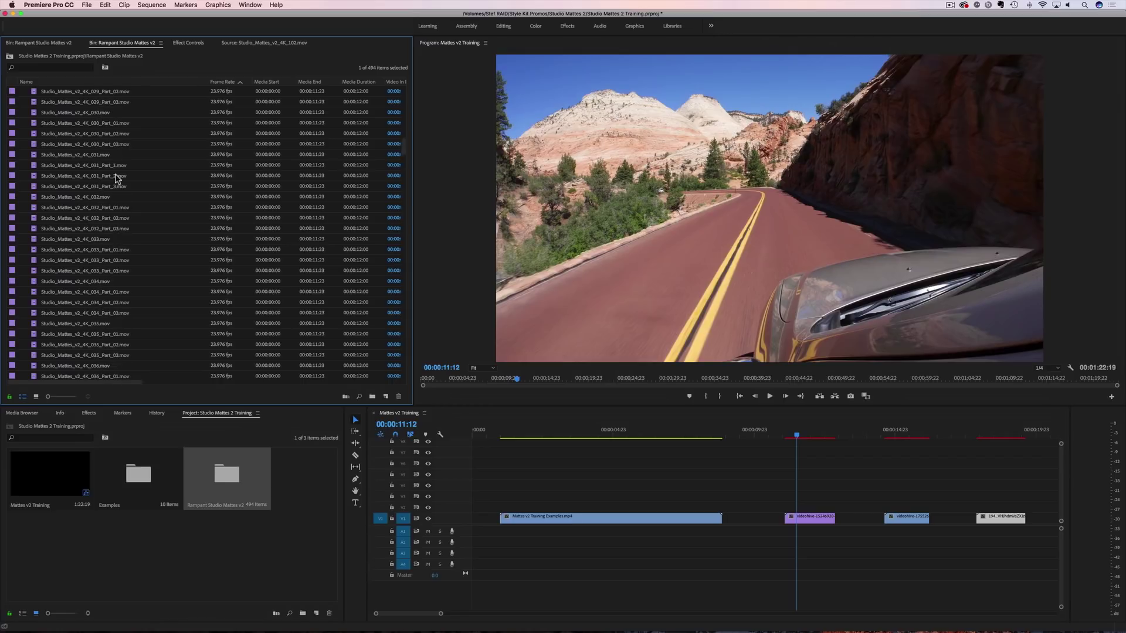
scroll(124, 221, up, 15)
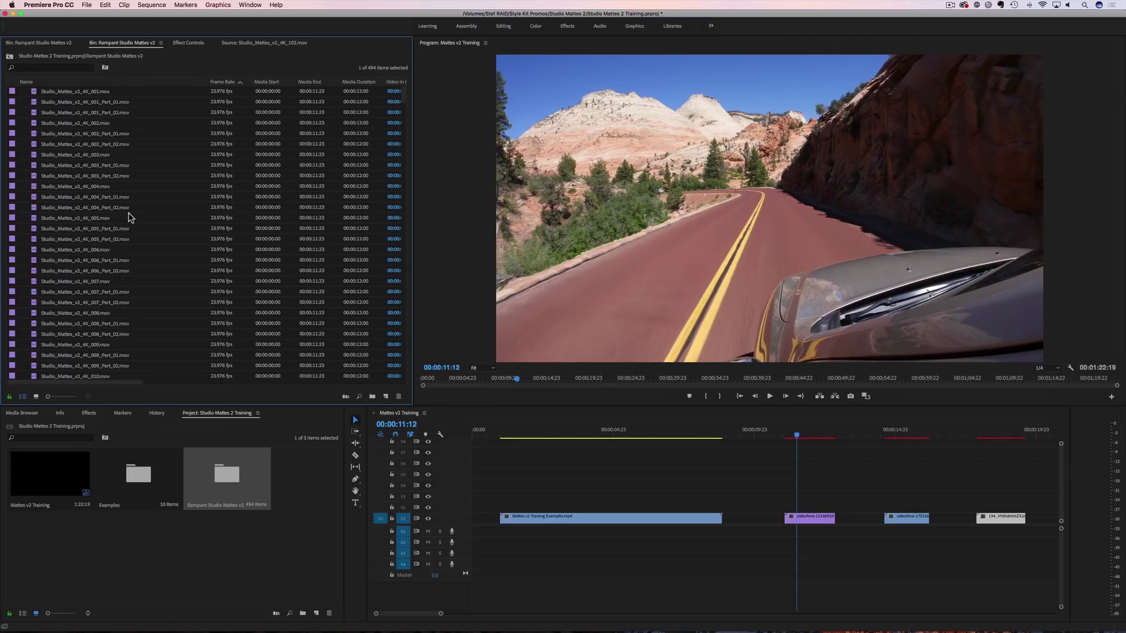
scroll(104, 237, down, 10)
scroll(104, 238, down, 5)
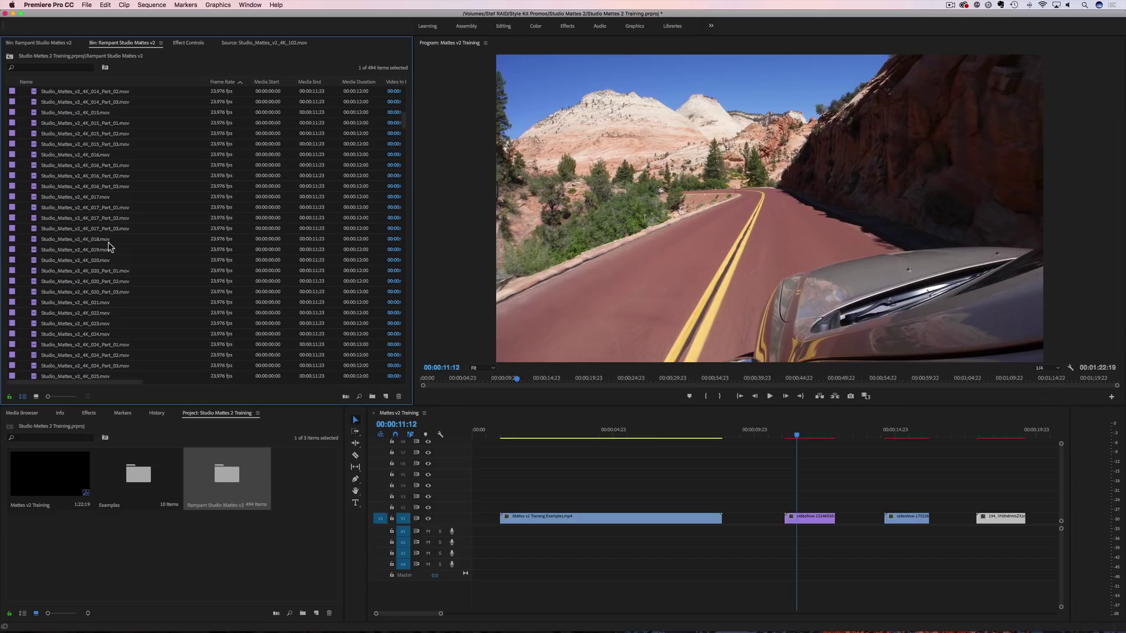
double_click(100, 241)
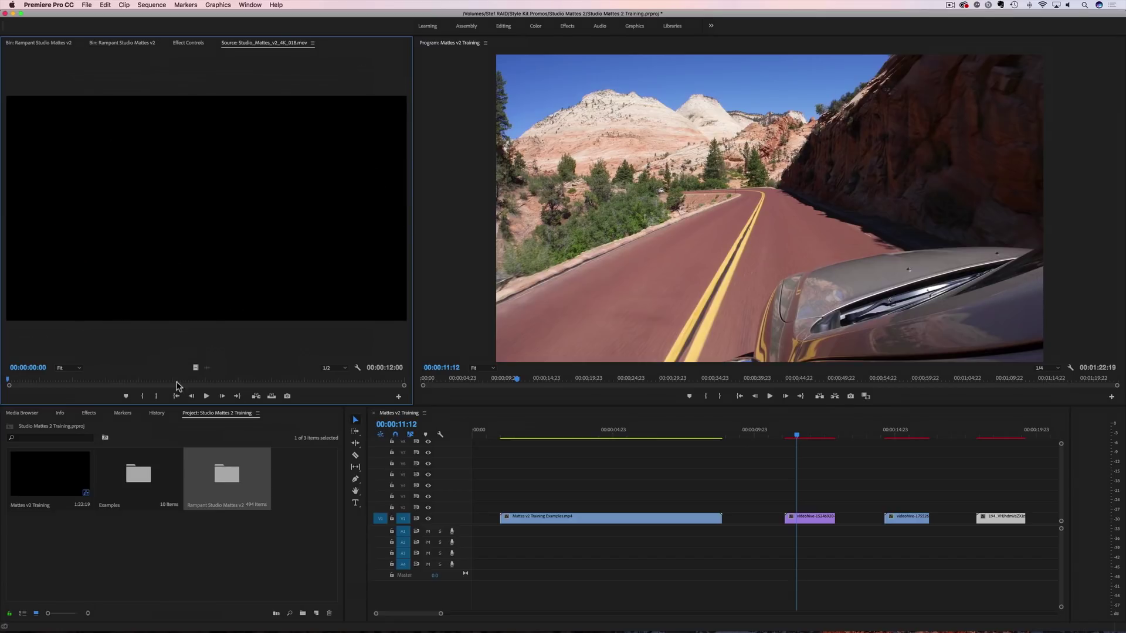
click(206, 397)
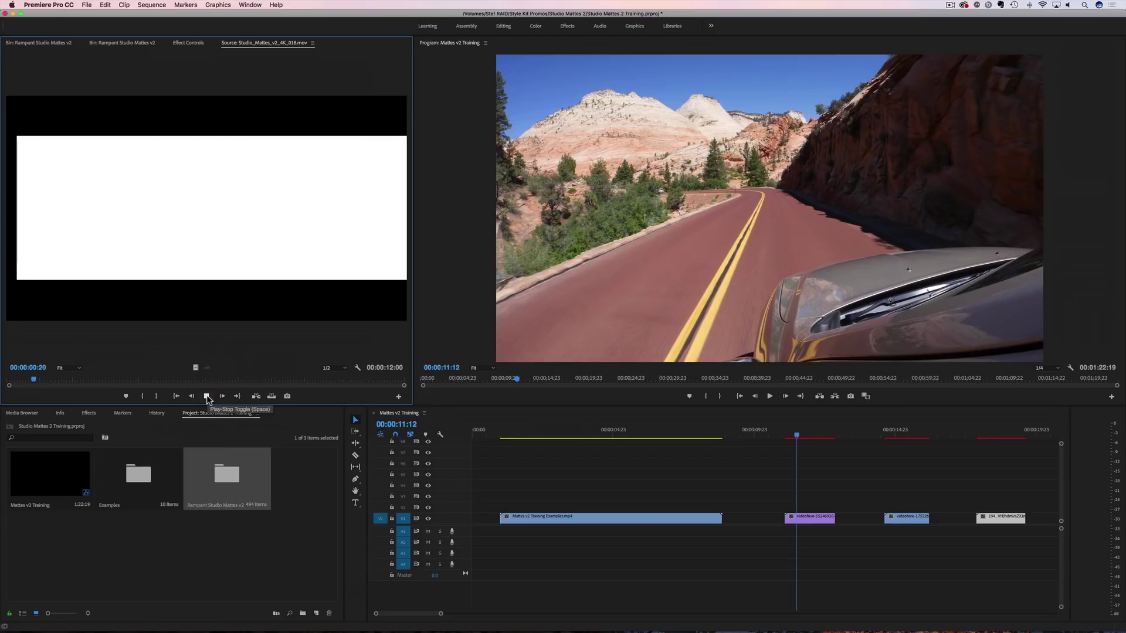
click(207, 396)
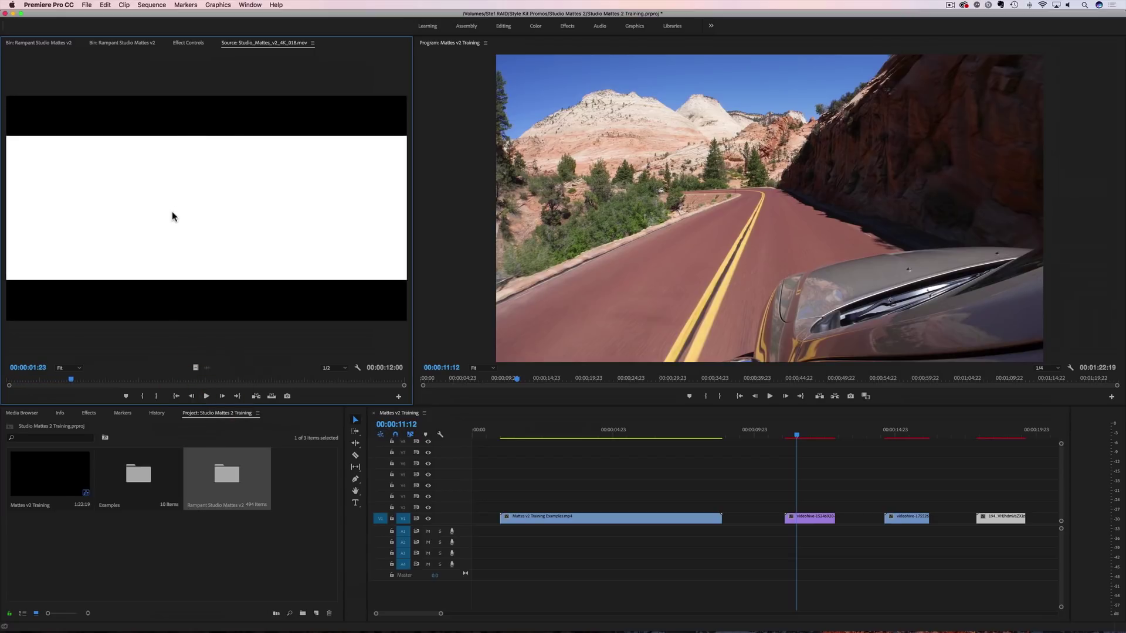
Step: Open Studio_Mattes_v2_4K_017.mov from the bin and play its diagonal animation up to 00:00:02:07
click(123, 43)
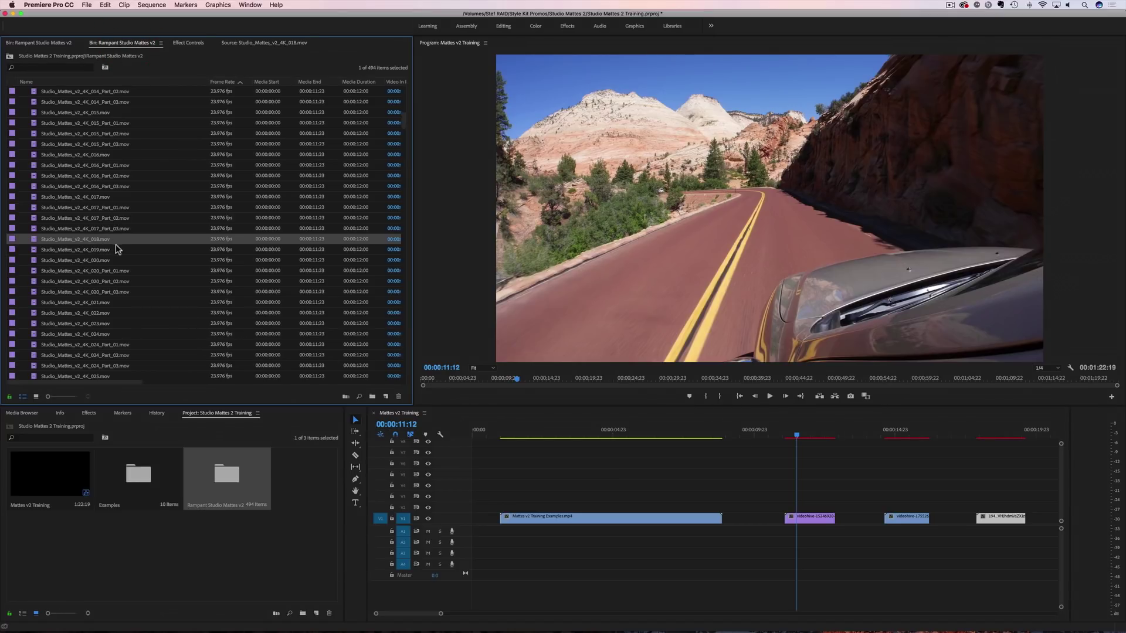
double_click(104, 197)
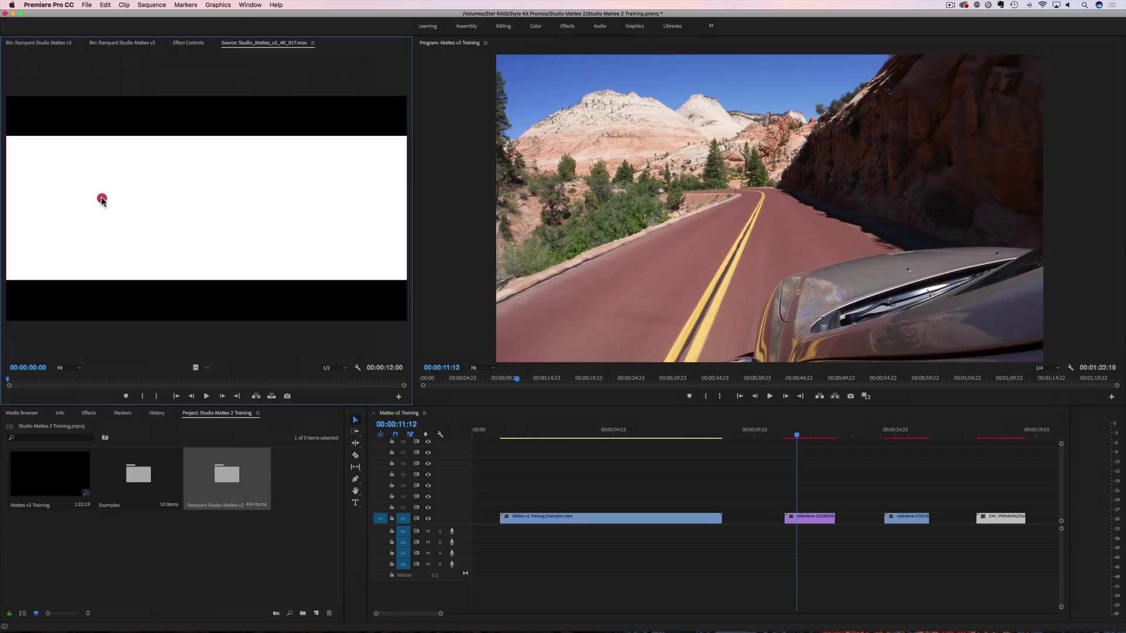
click(206, 396)
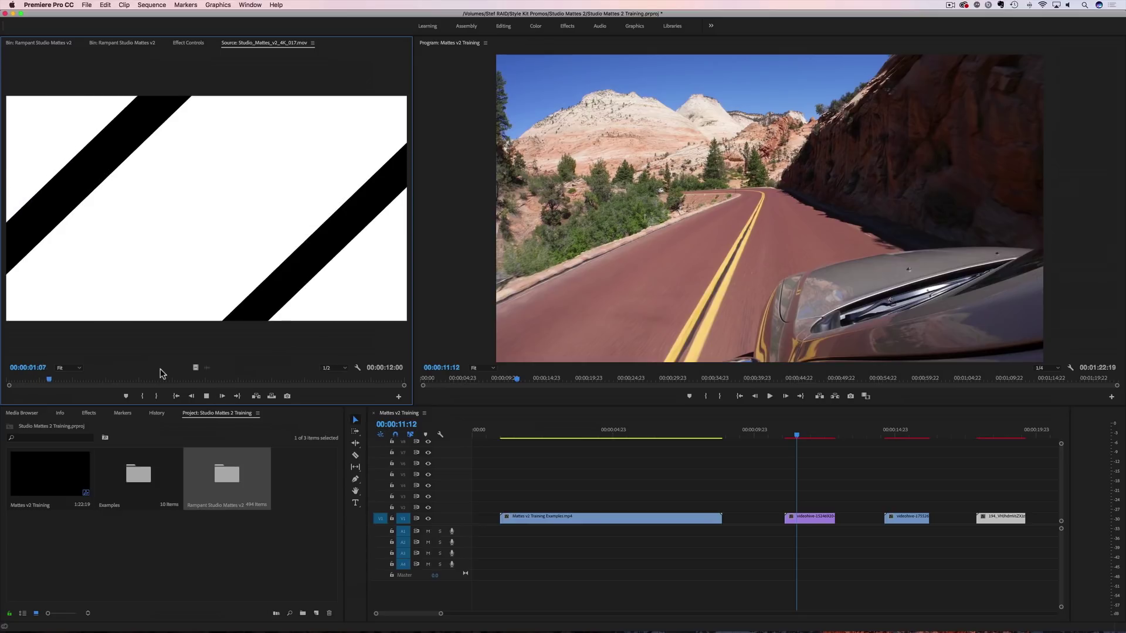
click(206, 396)
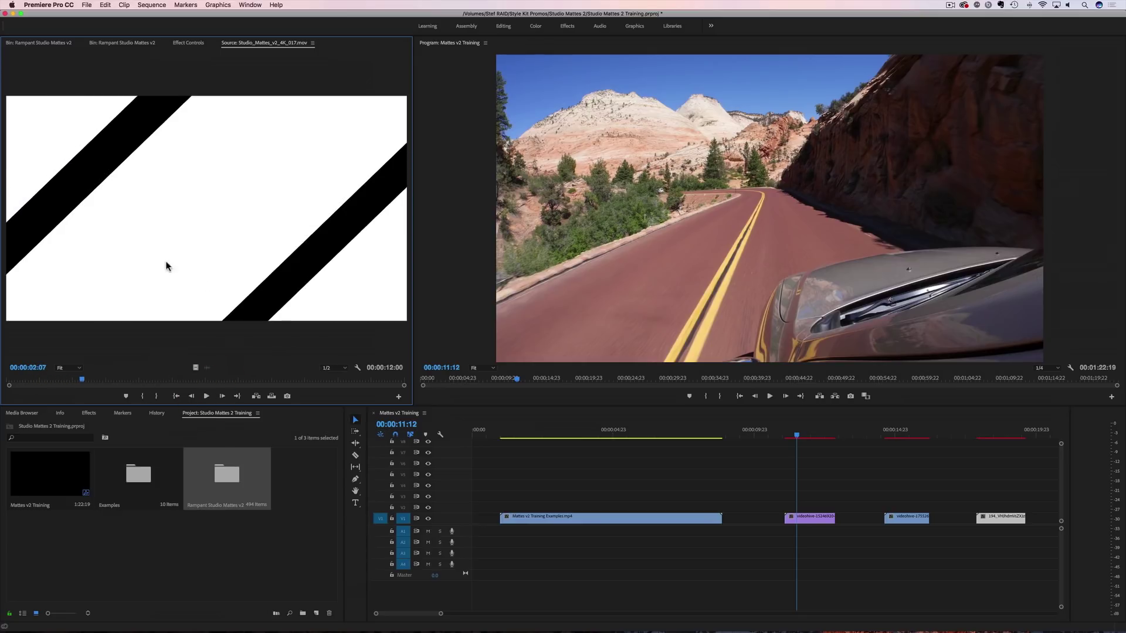
Step: Place Studio_Mattes_v2_4K_018.mov on Video 2 above the road clip and trim its end to match the clip's length
click(116, 43)
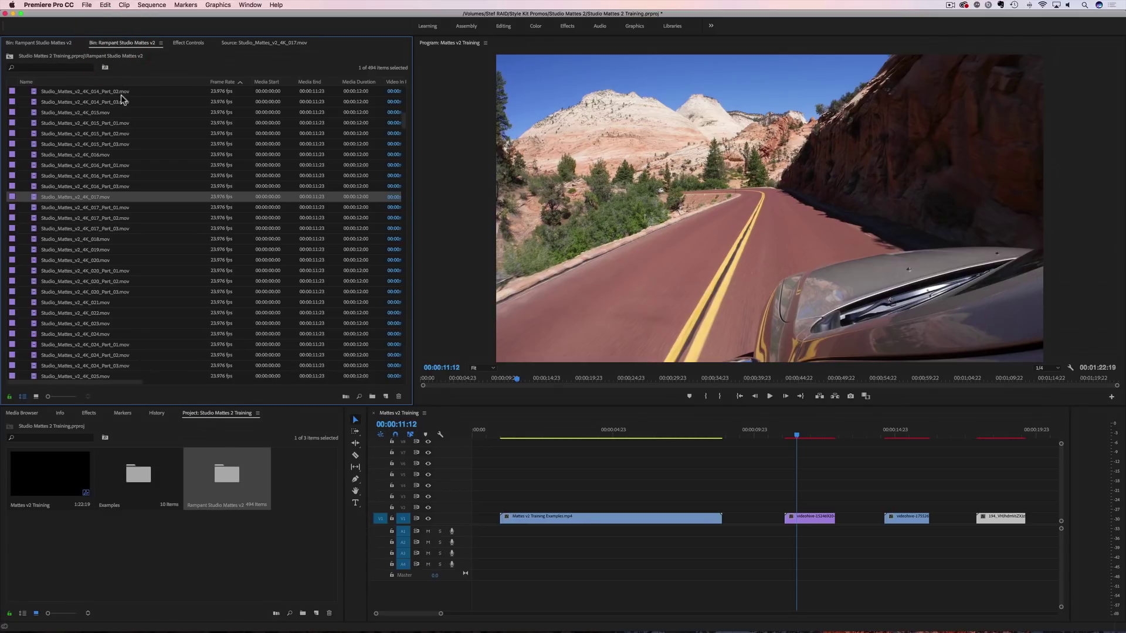
click(789, 437)
drag(789, 437, 799, 437)
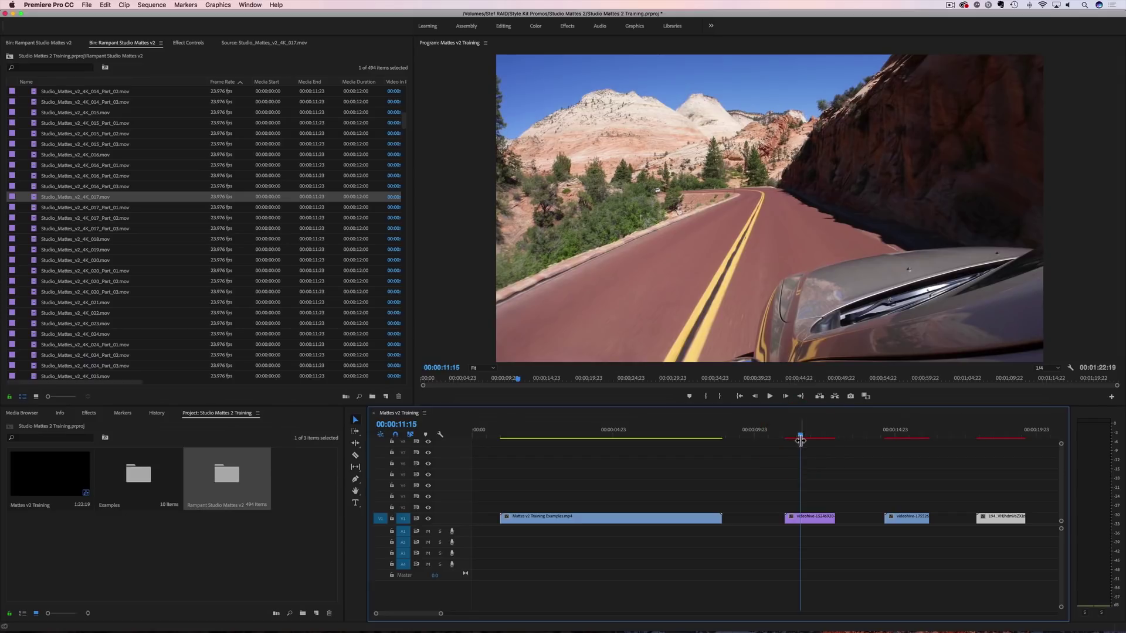
click(65, 239)
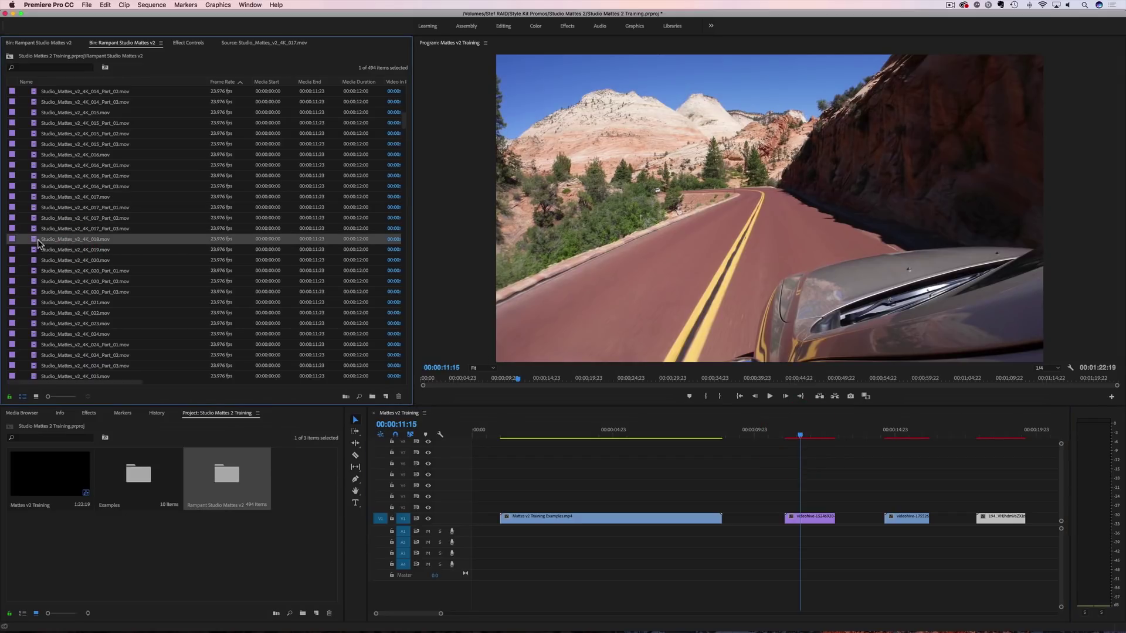
drag(34, 242, 785, 507)
scroll(745, 511, right, 3)
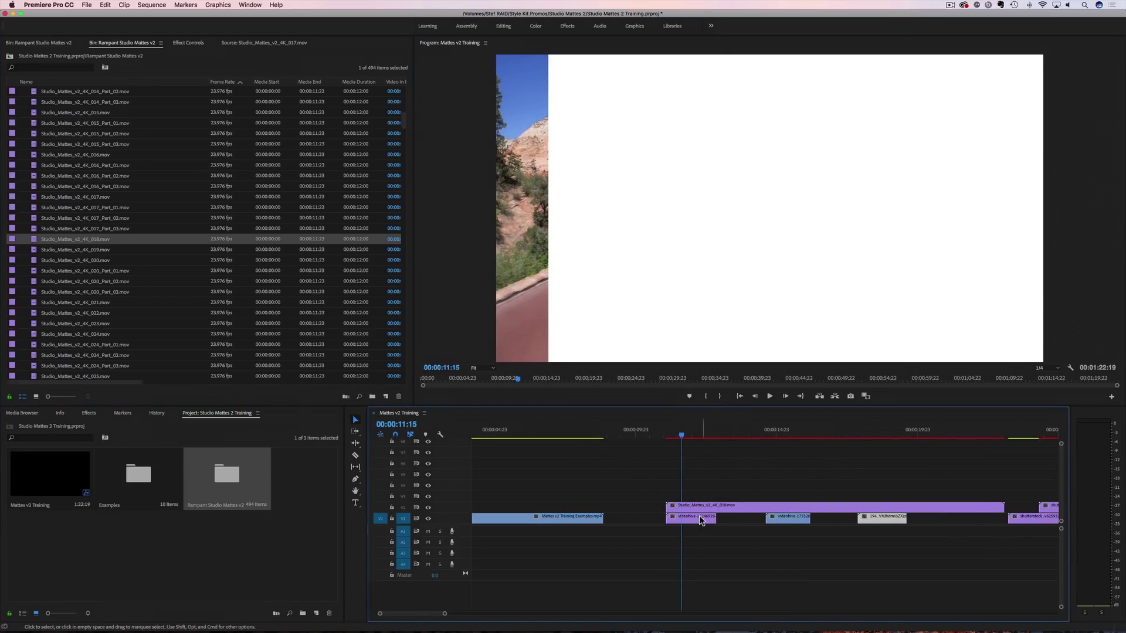
drag(1002, 507, 711, 510)
mouse_move(681, 435)
mouse_down()
mouse_move(690, 437)
mouse_move(671, 436)
mouse_move(680, 437)
mouse_up()
Step: Open Studio_Mattes_v2_4K_018.mov in the Source monitor and scrub its full-size animation to 00:00:03:16
double_click(114, 240)
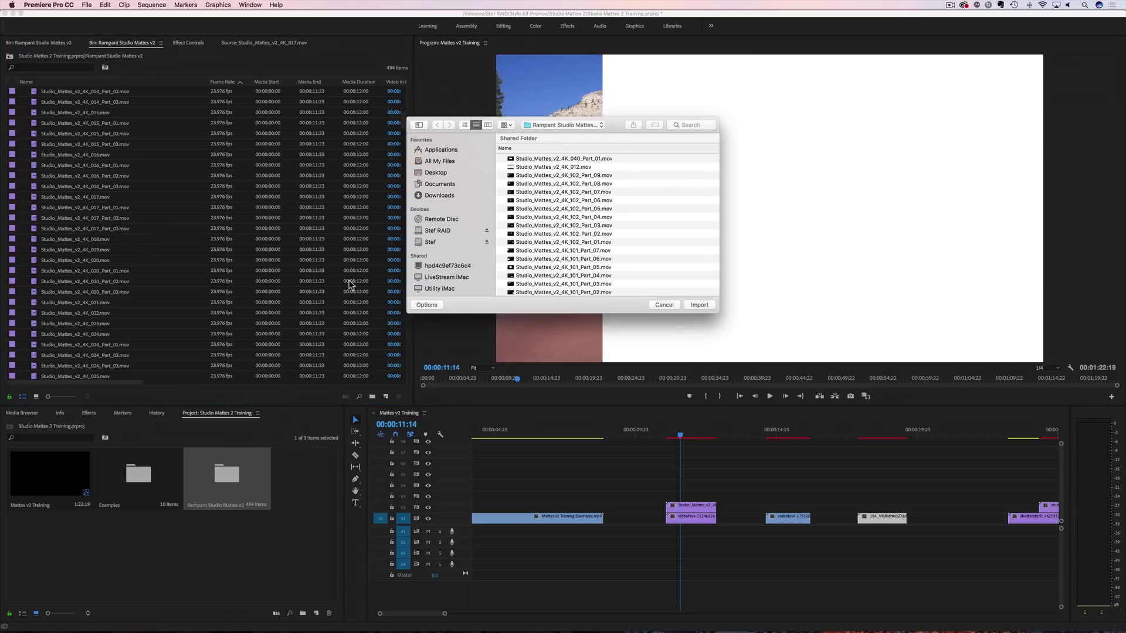
click(665, 305)
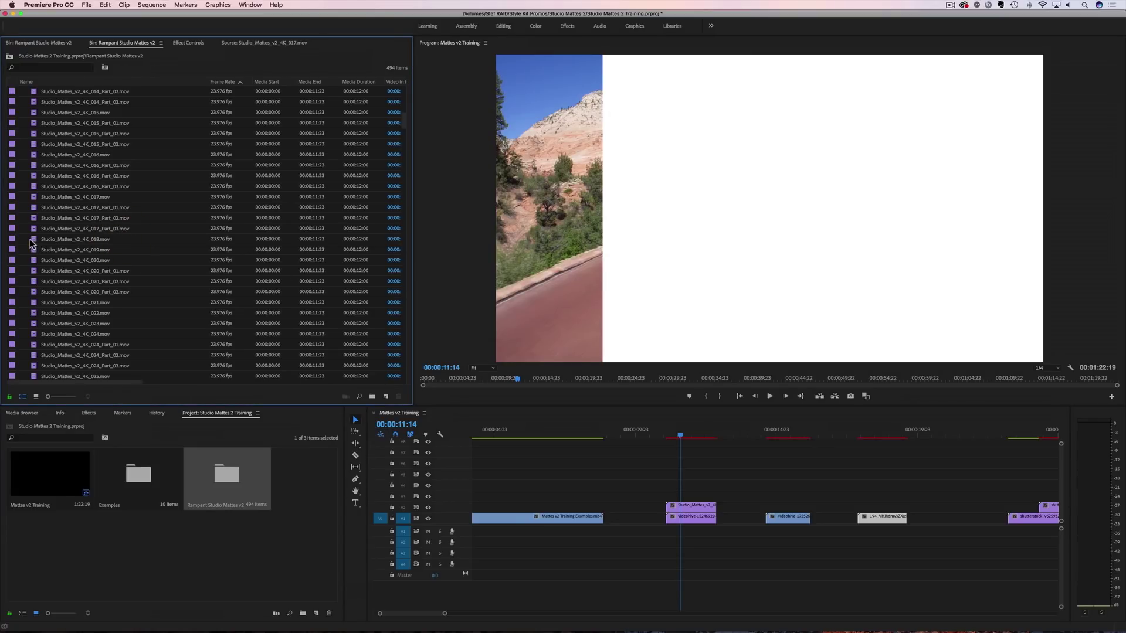
double_click(30, 239)
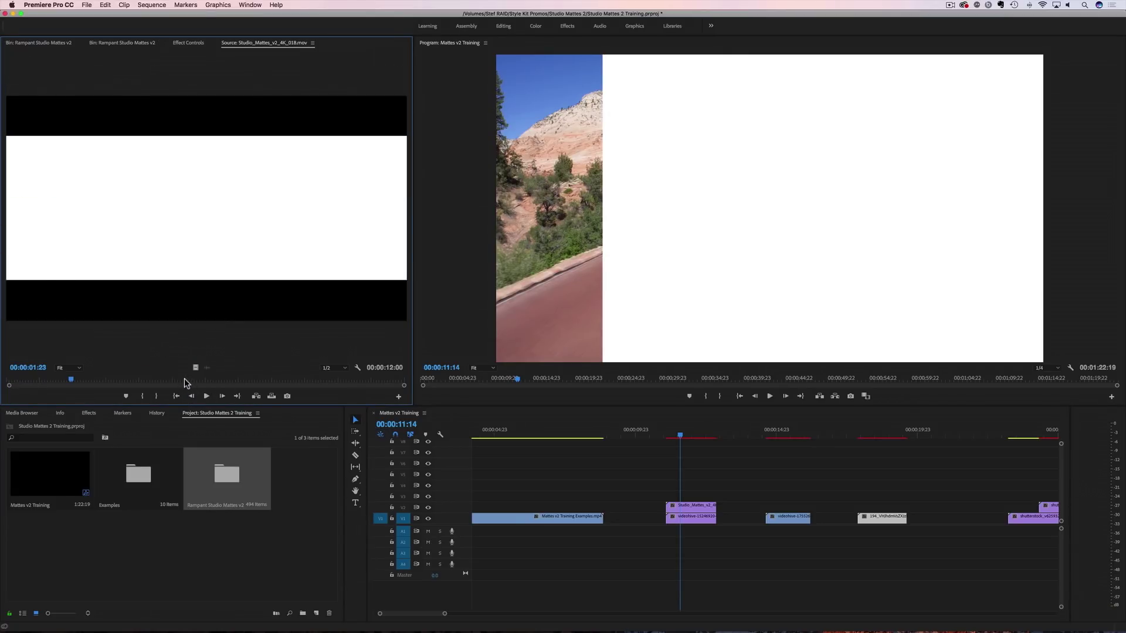
drag(68, 382, 125, 385)
Step: Try resizing the matte clip with Scale to Frame Size and with a reduced Scale value, undoing each attempt
right_click(688, 505)
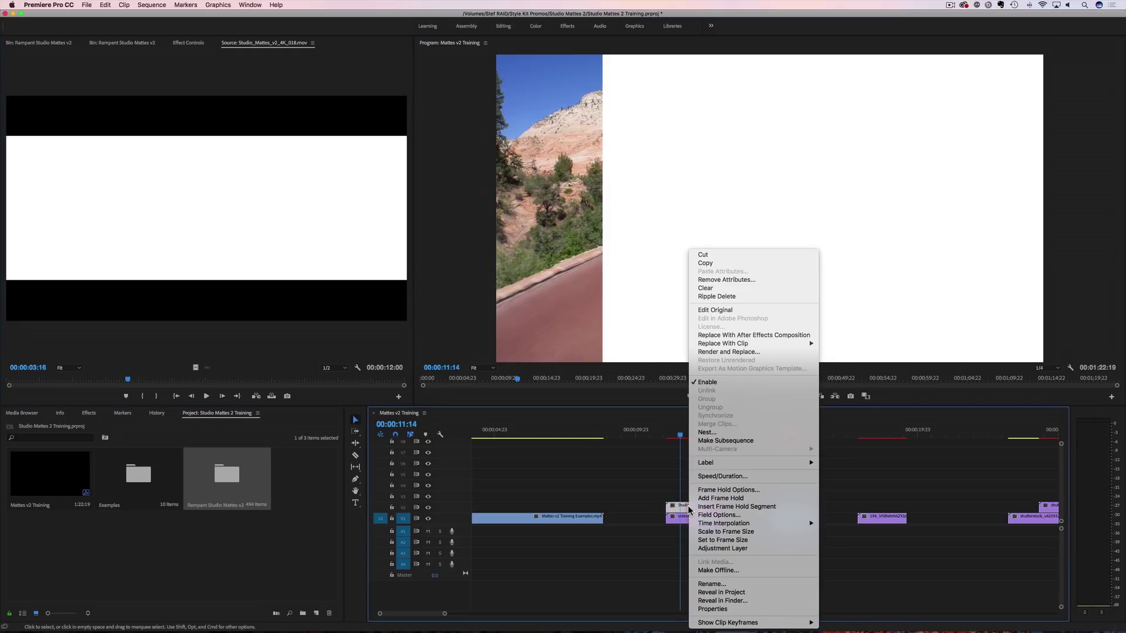
click(710, 532)
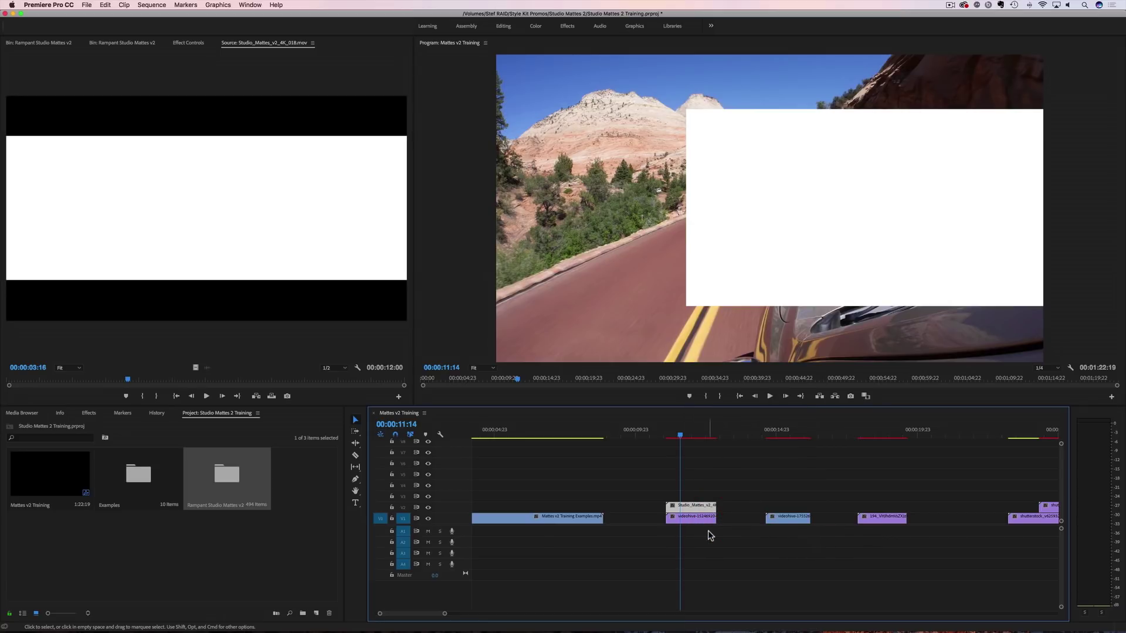
key(super+z)
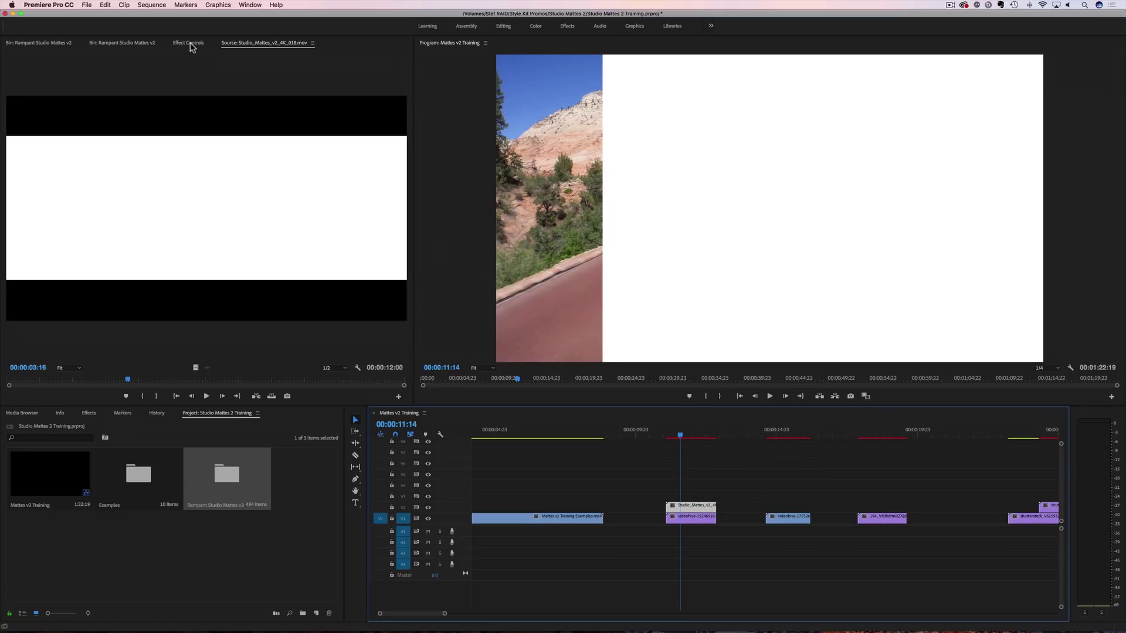
click(189, 43)
drag(175, 97, 157, 97)
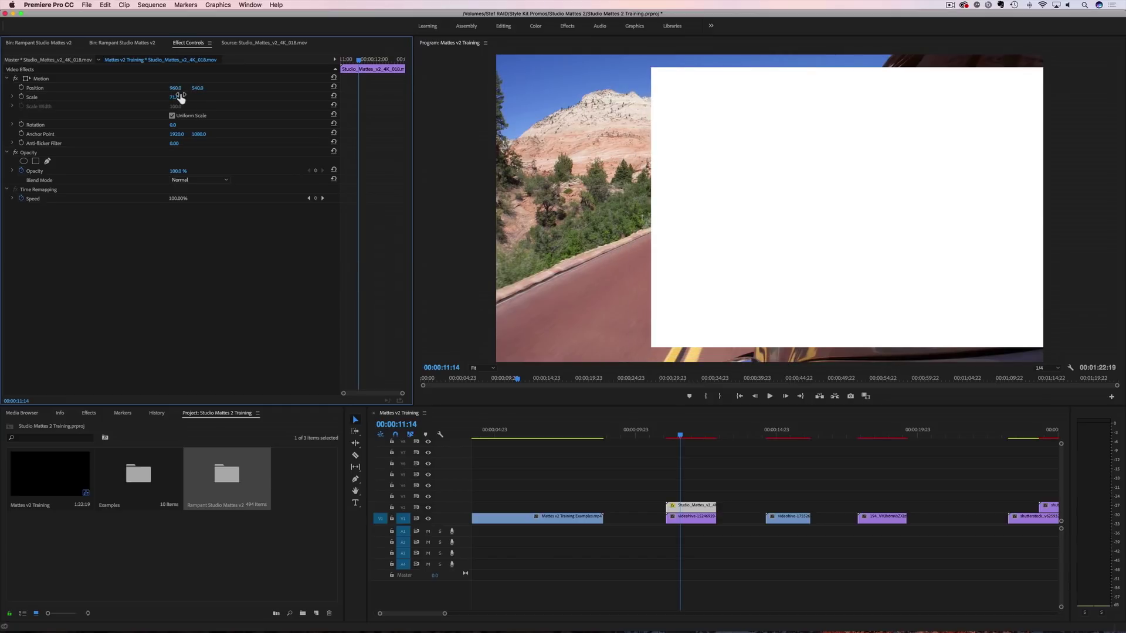
key(super+z)
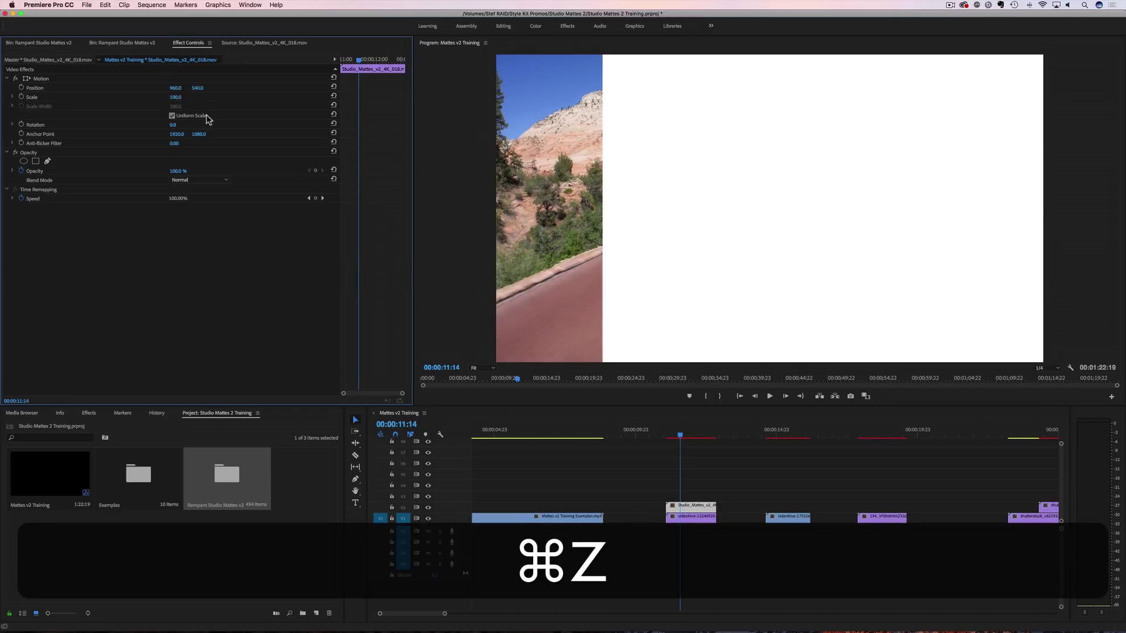
Step: Apply Scale to Frame Size to the matte clip and add the Track Matte Key effect to the road clip below it
right_click(695, 509)
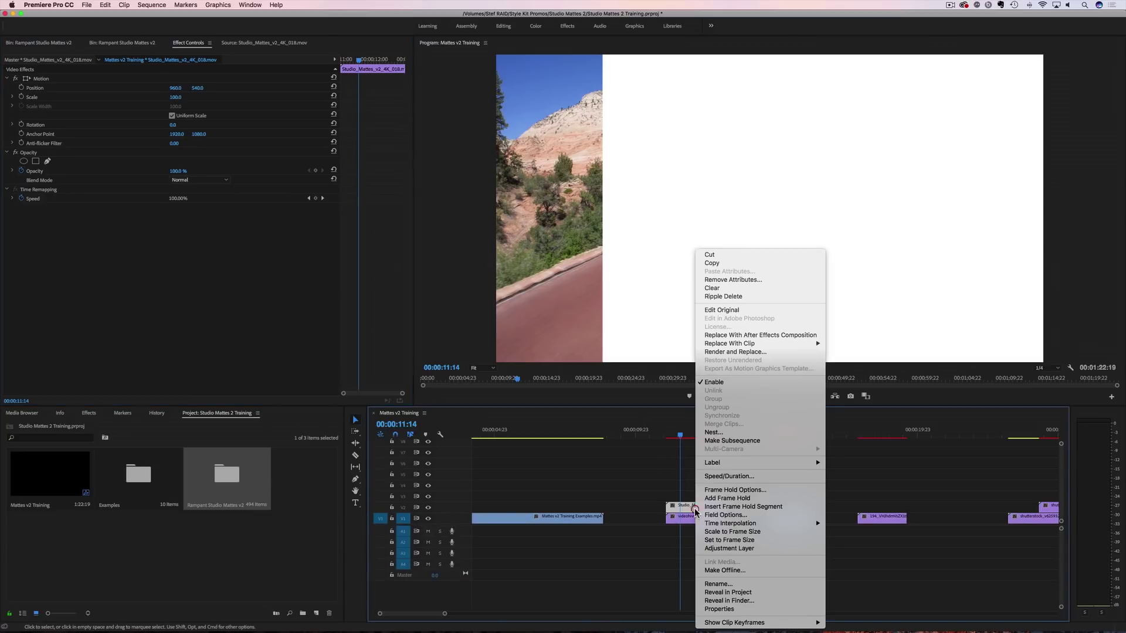
click(714, 532)
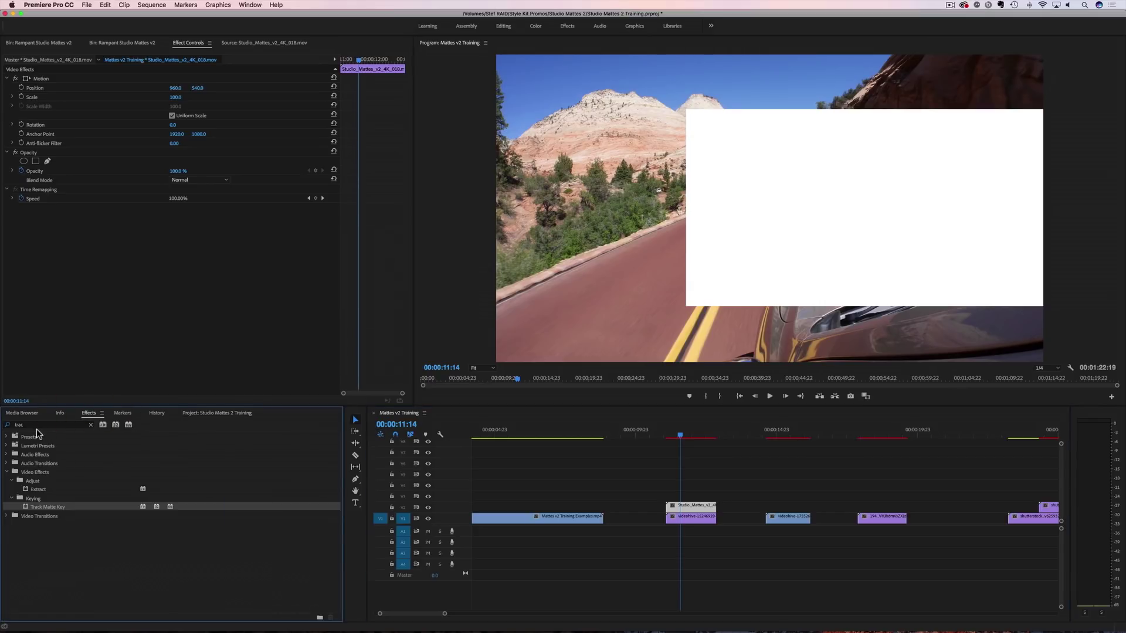
double_click(31, 427)
text(track)
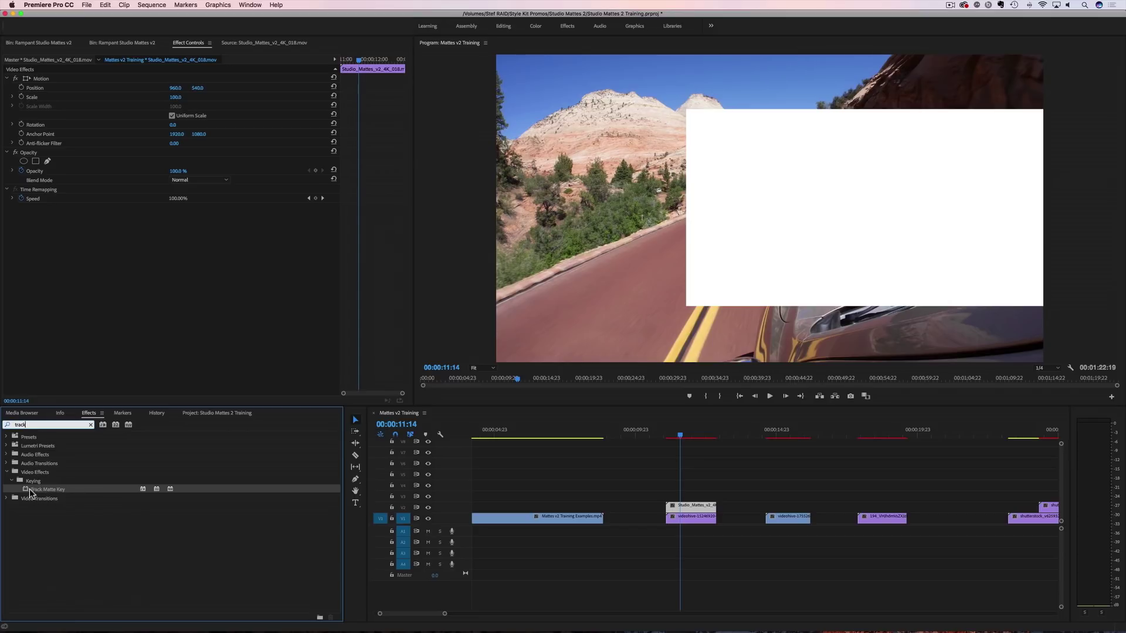
drag(34, 489, 688, 520)
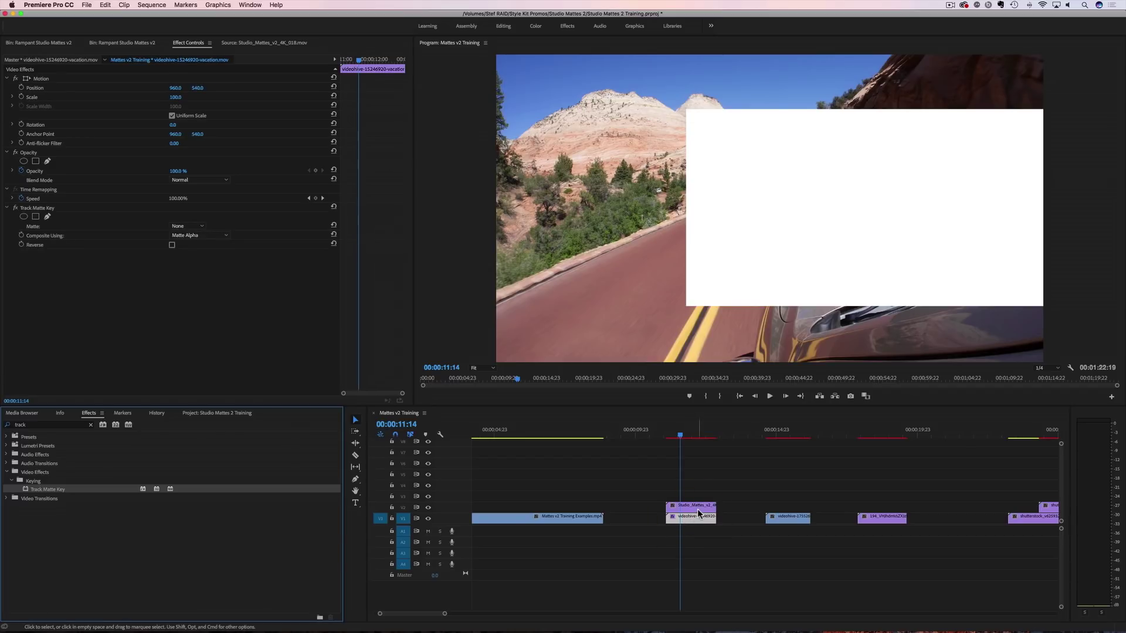
click(692, 517)
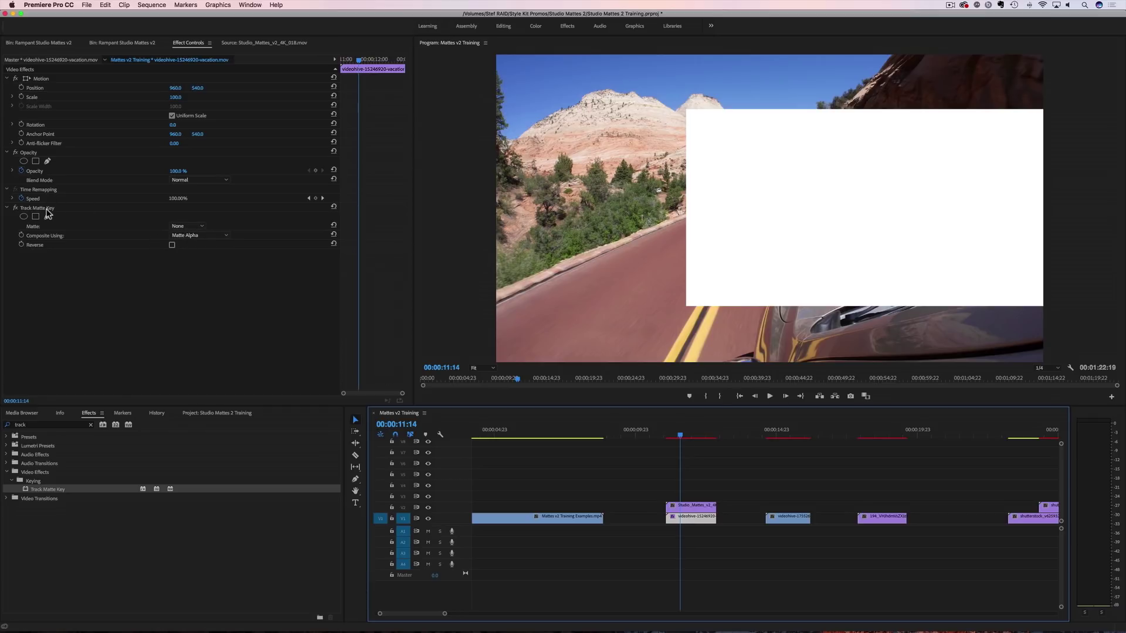
Step: Set the Track Matte Key's Matte to Video 2, play the matted road clip, and park at 00:00:11:07
click(199, 229)
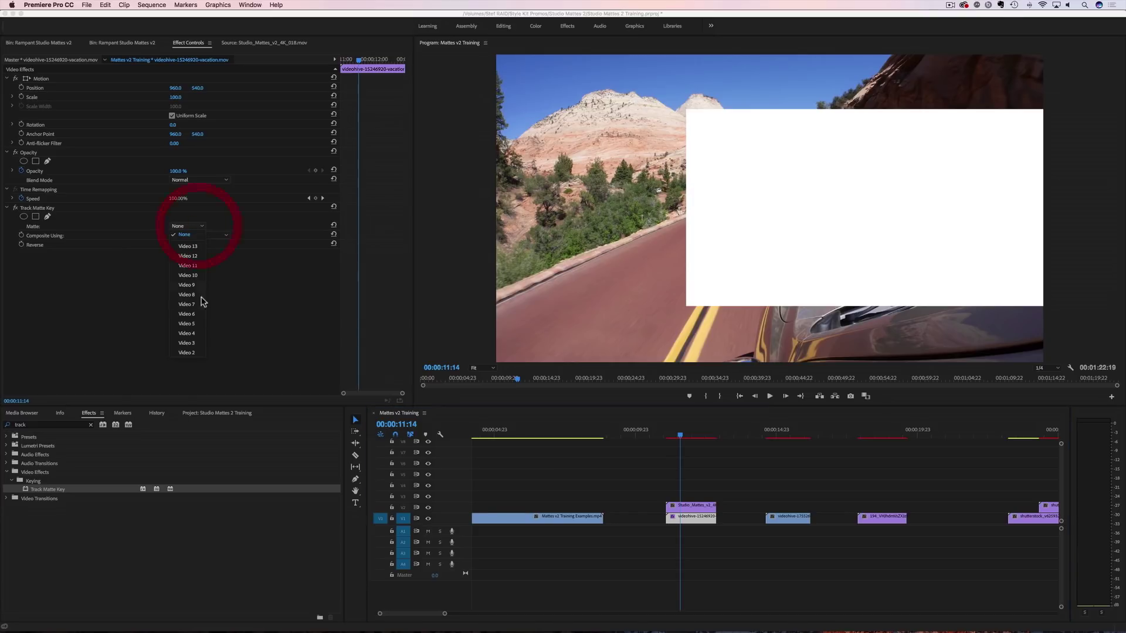
click(197, 355)
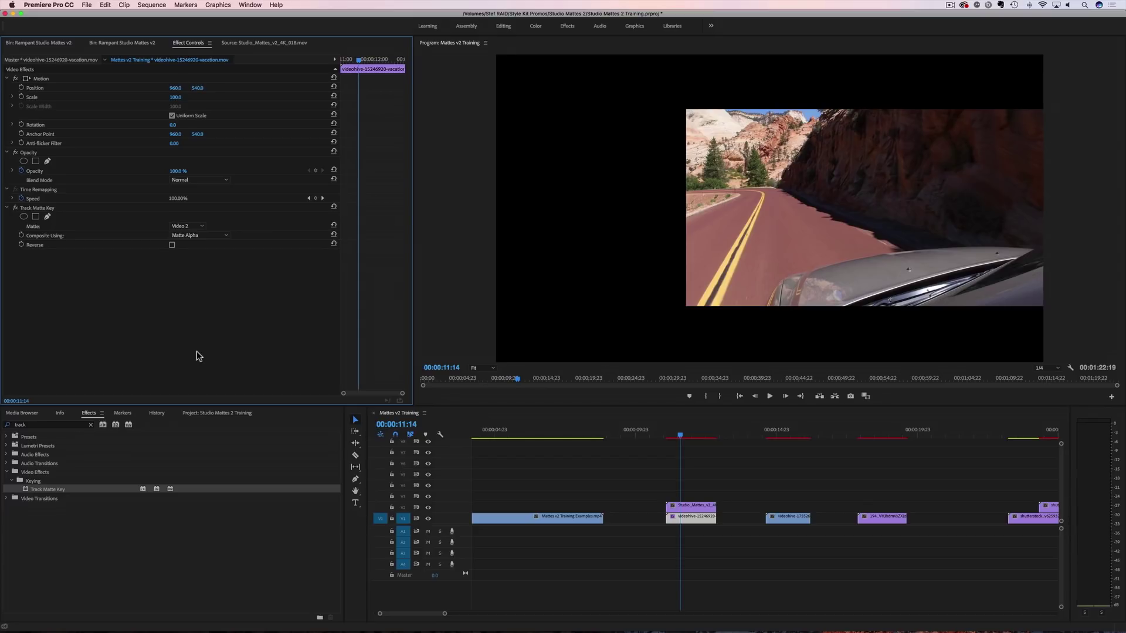
drag(679, 435, 663, 441)
key(space)
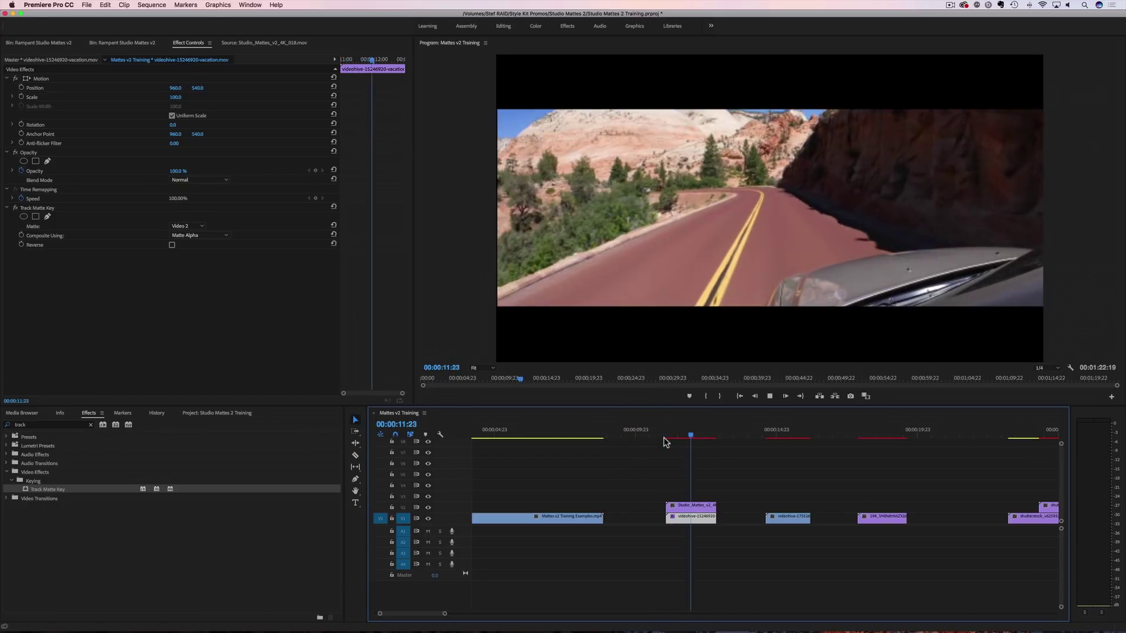
click(671, 435)
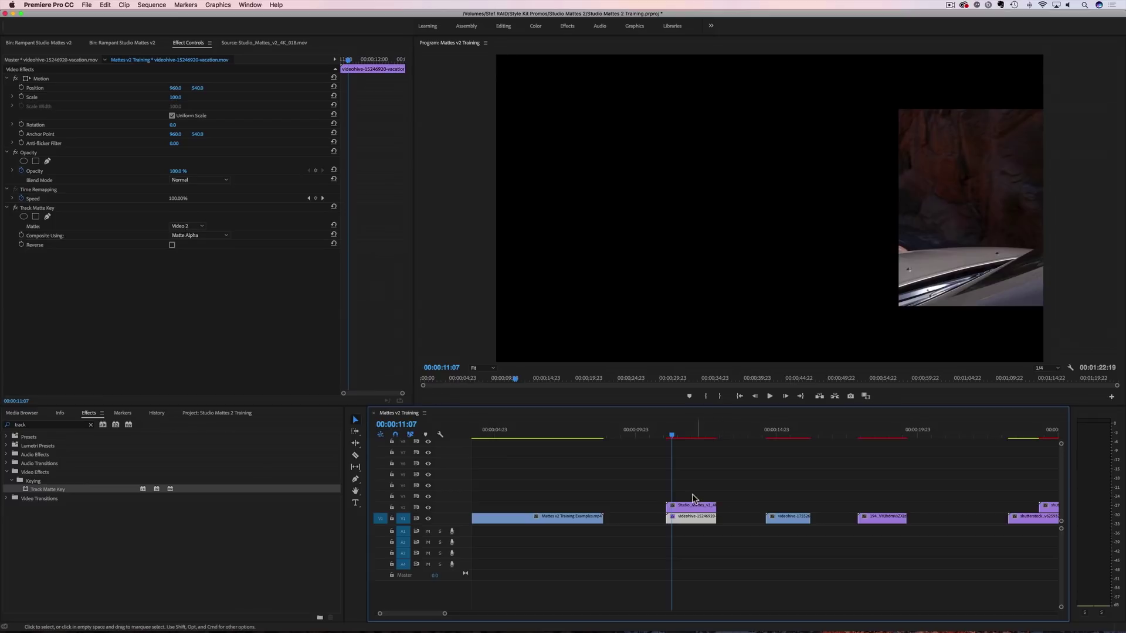
Step: Move the road clip and its matte up to Video 3 and Video 4, and set the Track Matte Key's Matte to Video 4
mouse_move(684, 483)
mouse_down()
mouse_move(686, 523)
mouse_move(682, 502)
mouse_up()
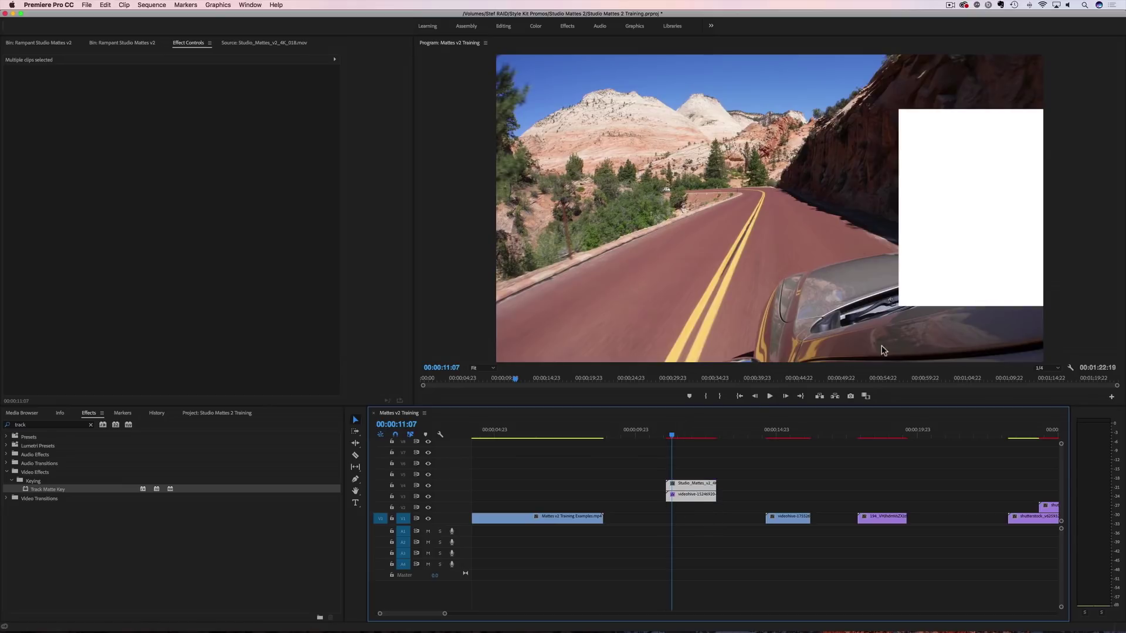
click(684, 518)
click(690, 500)
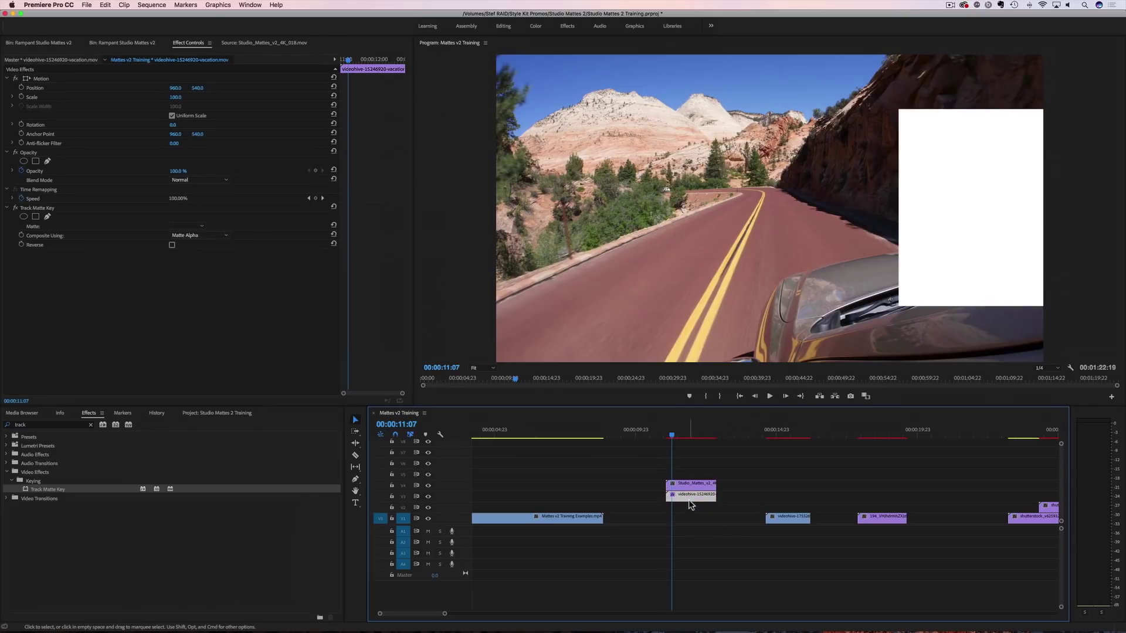
click(197, 226)
click(192, 334)
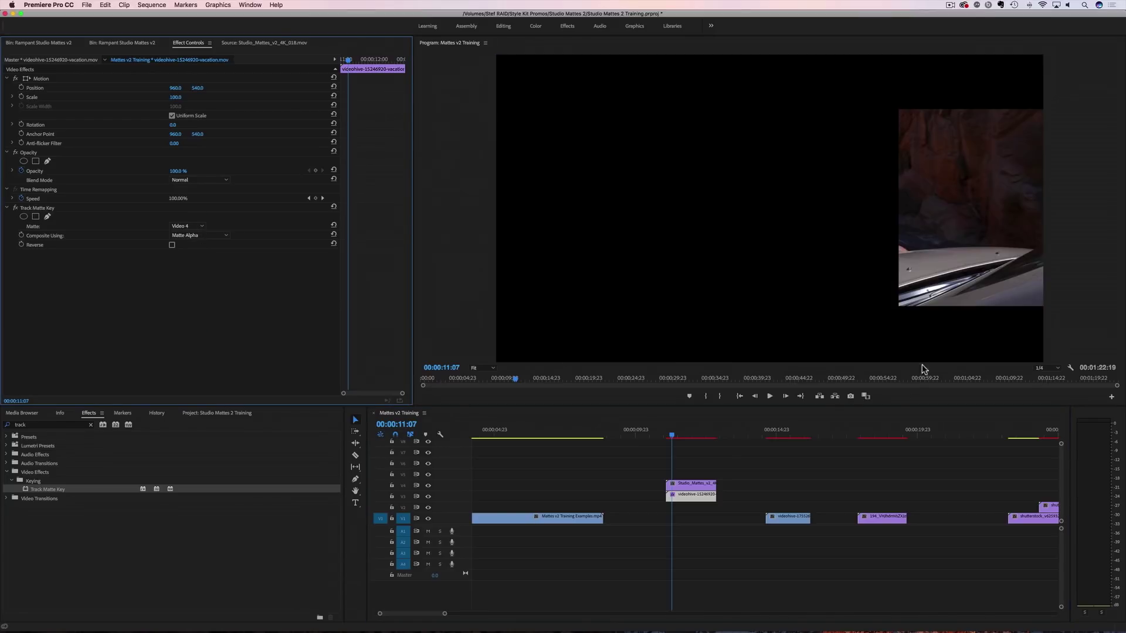
drag(673, 435, 689, 478)
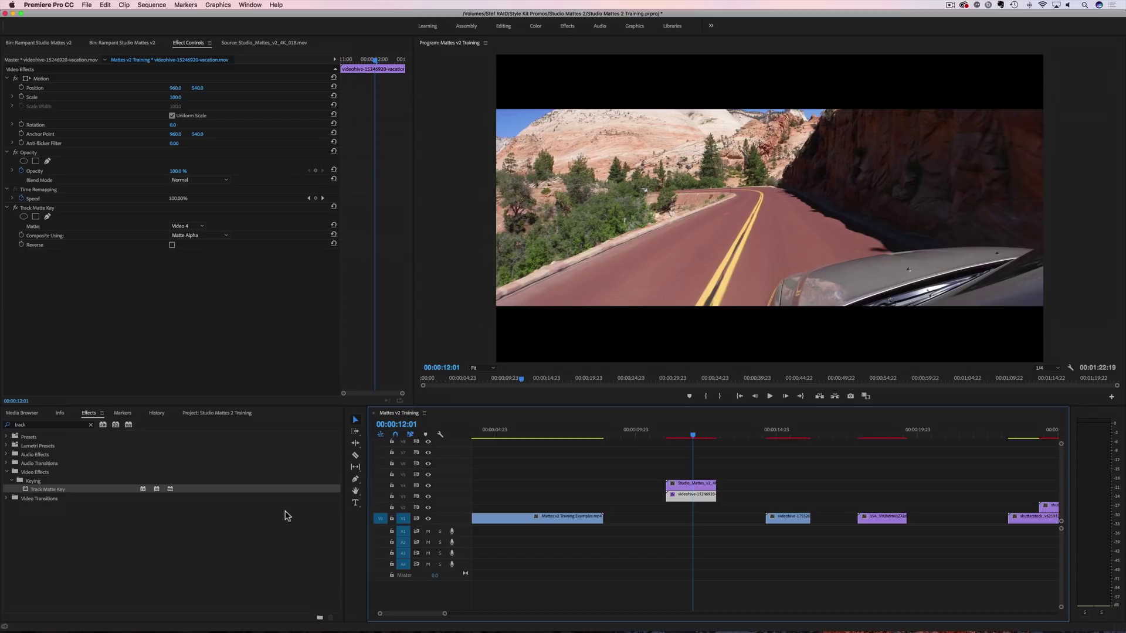
Step: Start a new color matte in the project with 1920 x 1080 size, 23.976 fps and square pixels
click(216, 413)
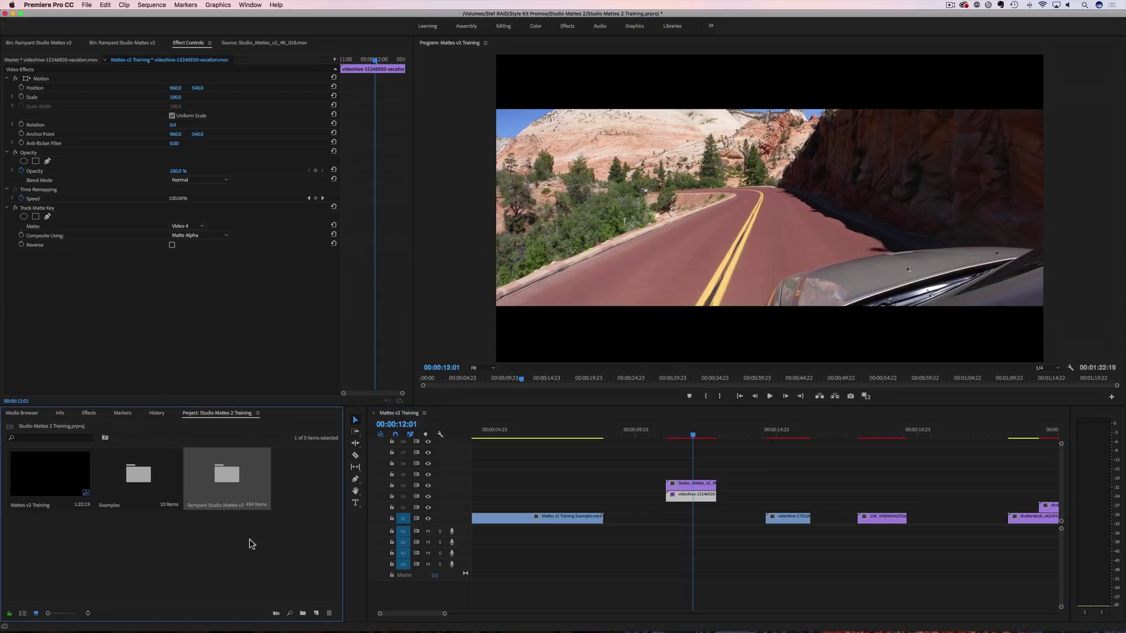
click(316, 613)
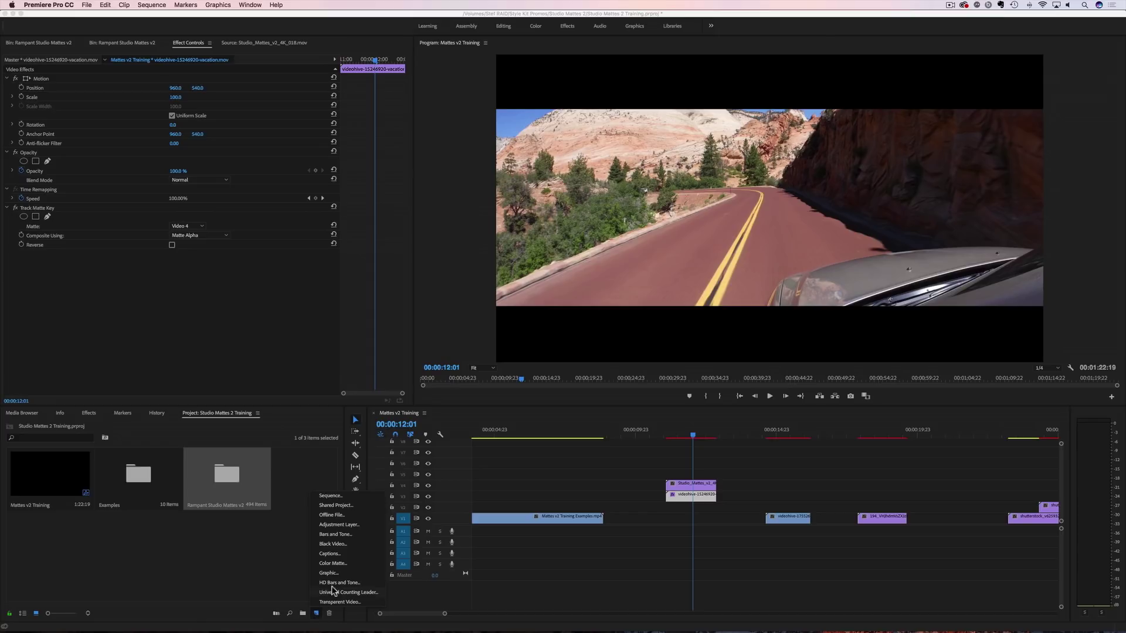
click(332, 564)
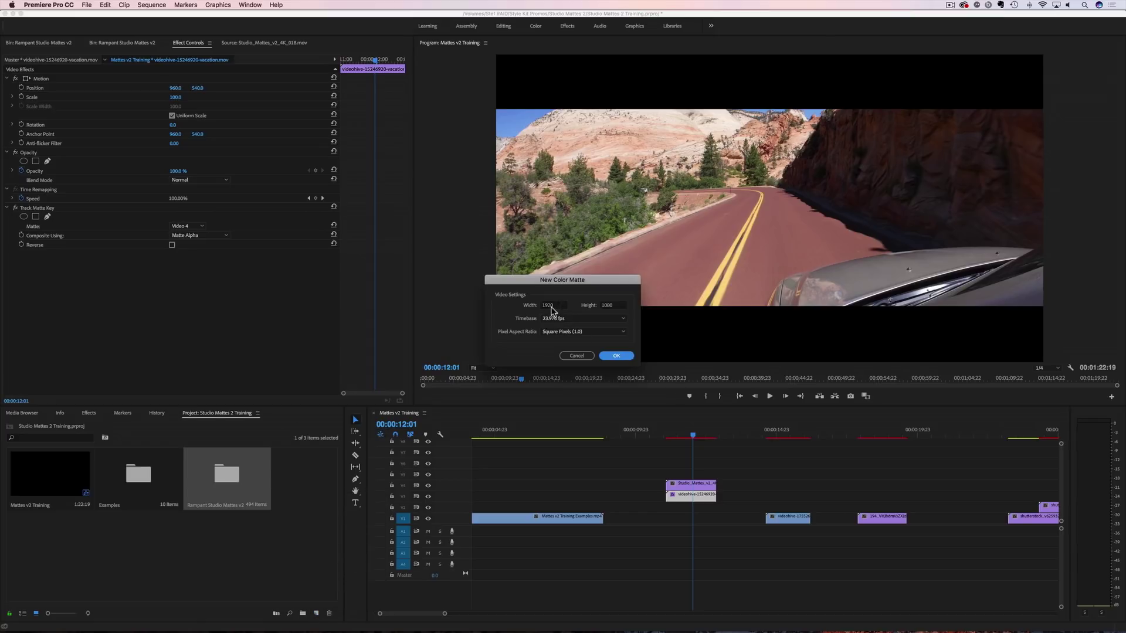
click(616, 356)
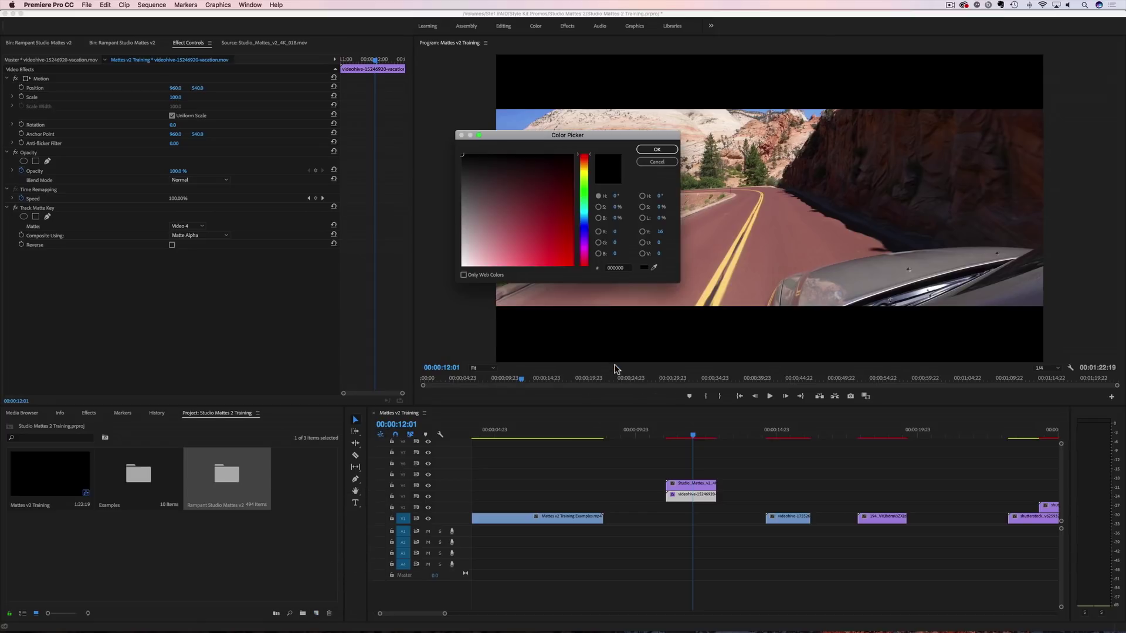
Step: Try a blue sampled from the sky in the road footage as the matte color
drag(584, 222, 584, 210)
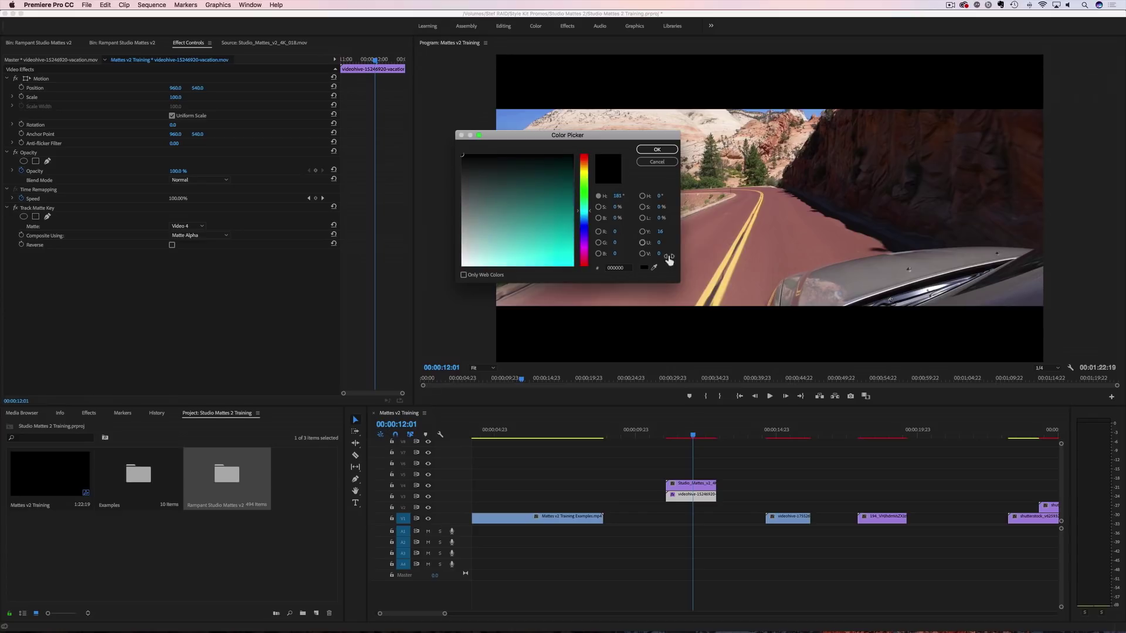
click(657, 266)
click(519, 114)
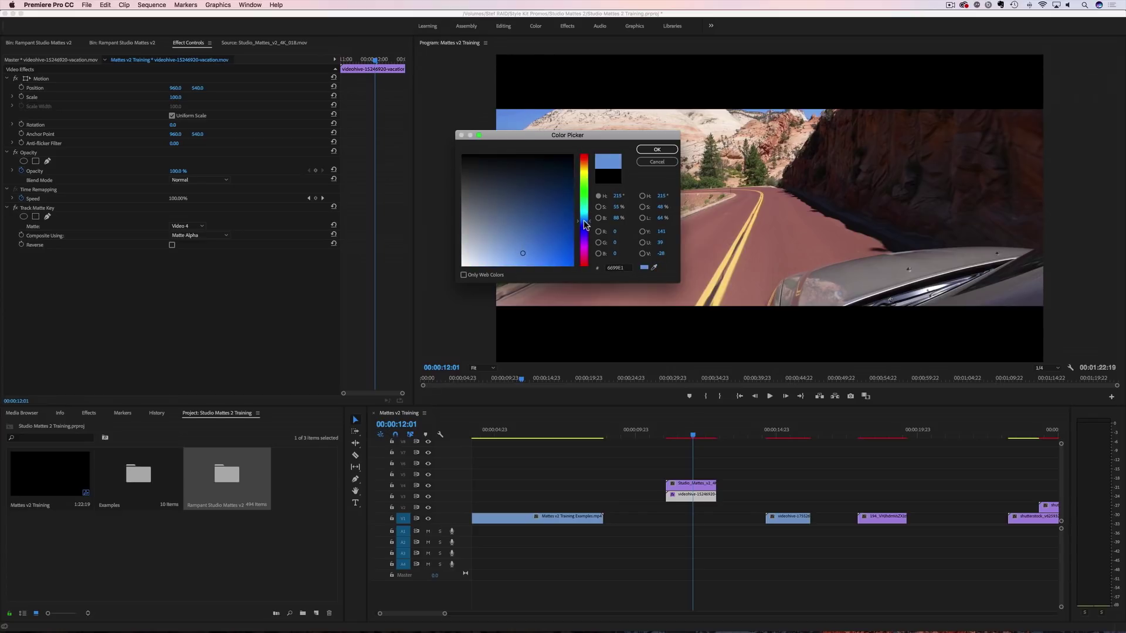
Step: Sample the matte color from the trees beside the road in the footage and keep the name Color Matte
drag(585, 223, 583, 199)
click(656, 267)
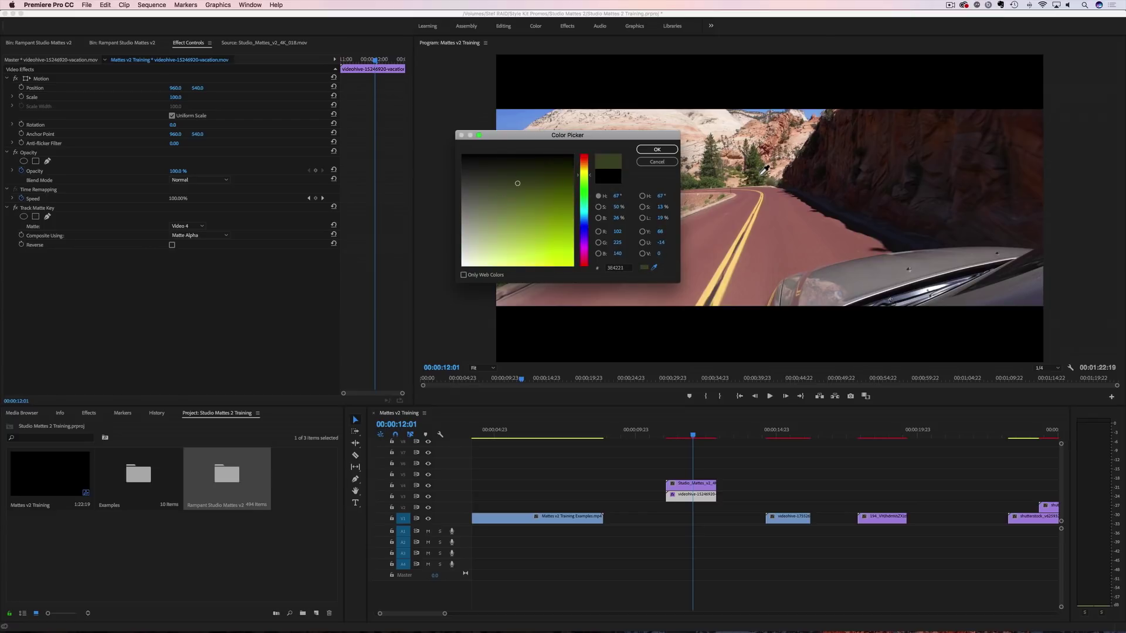
click(760, 176)
click(653, 150)
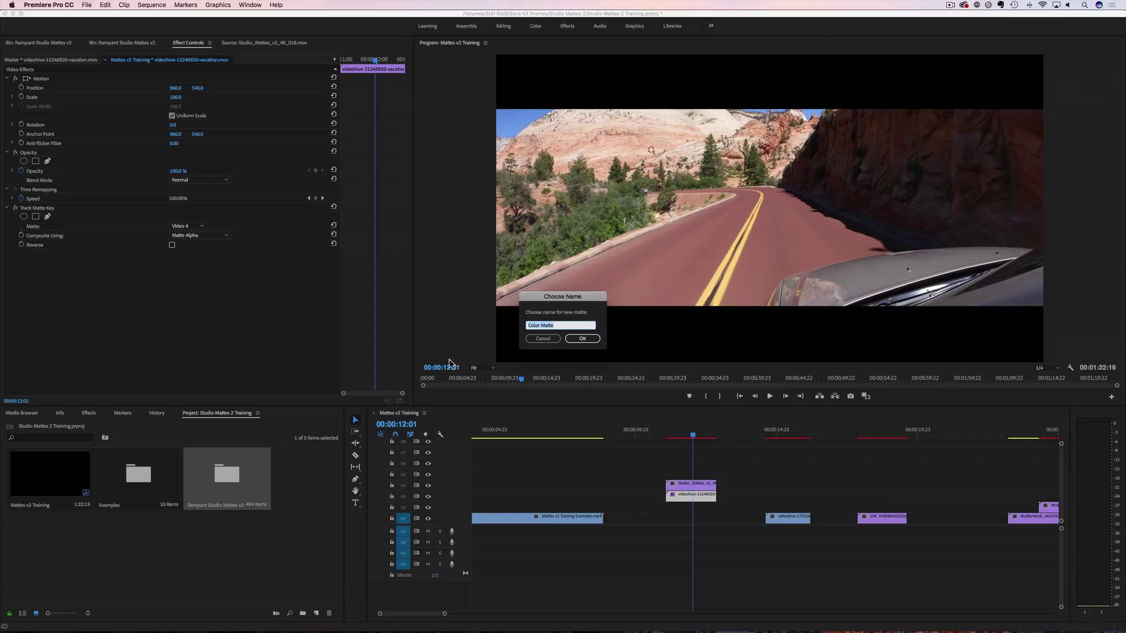
click(577, 340)
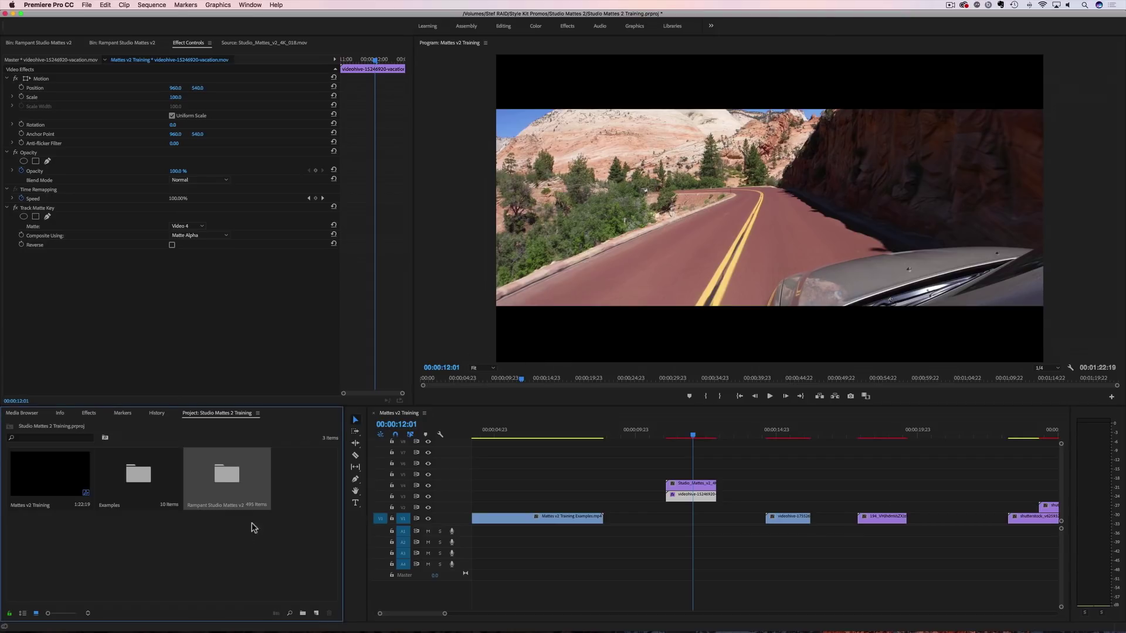
Step: Move Color Matte from the Rampant bin to the project's top level and place it on Video 2 beneath the road clip, trimmed to match
double_click(225, 478)
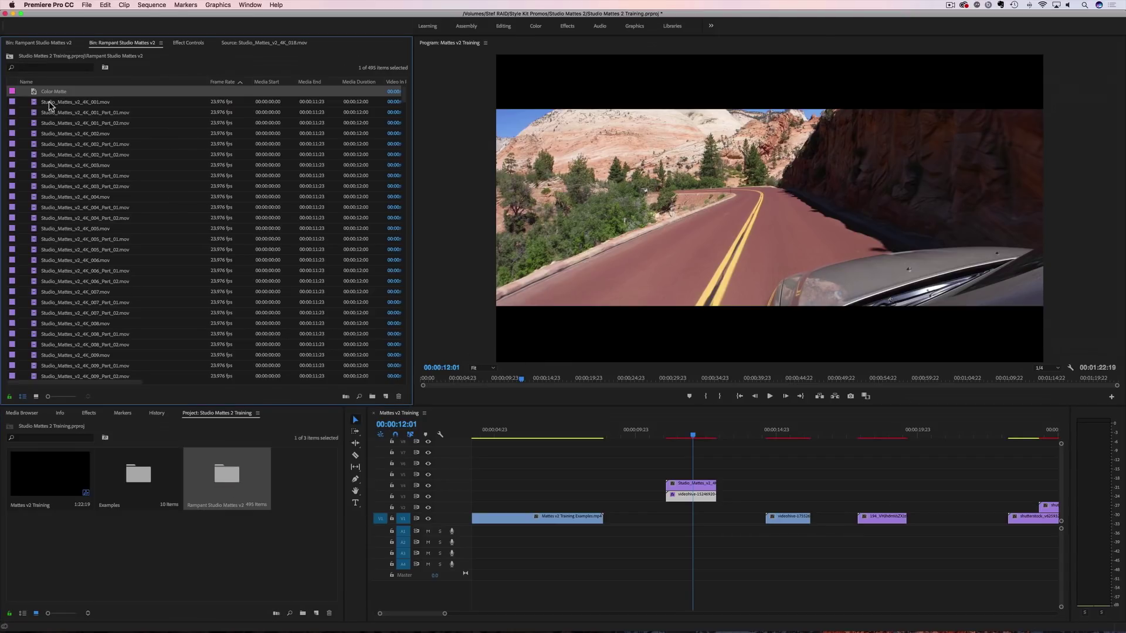
drag(46, 94, 156, 549)
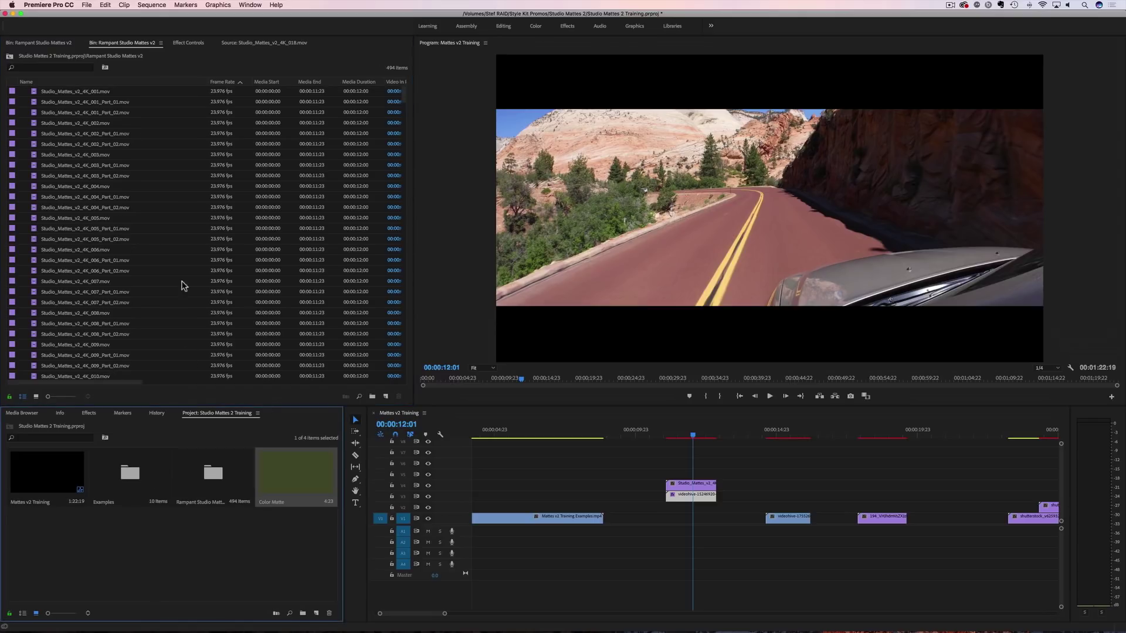
drag(279, 480, 675, 517)
drag(803, 505, 719, 505)
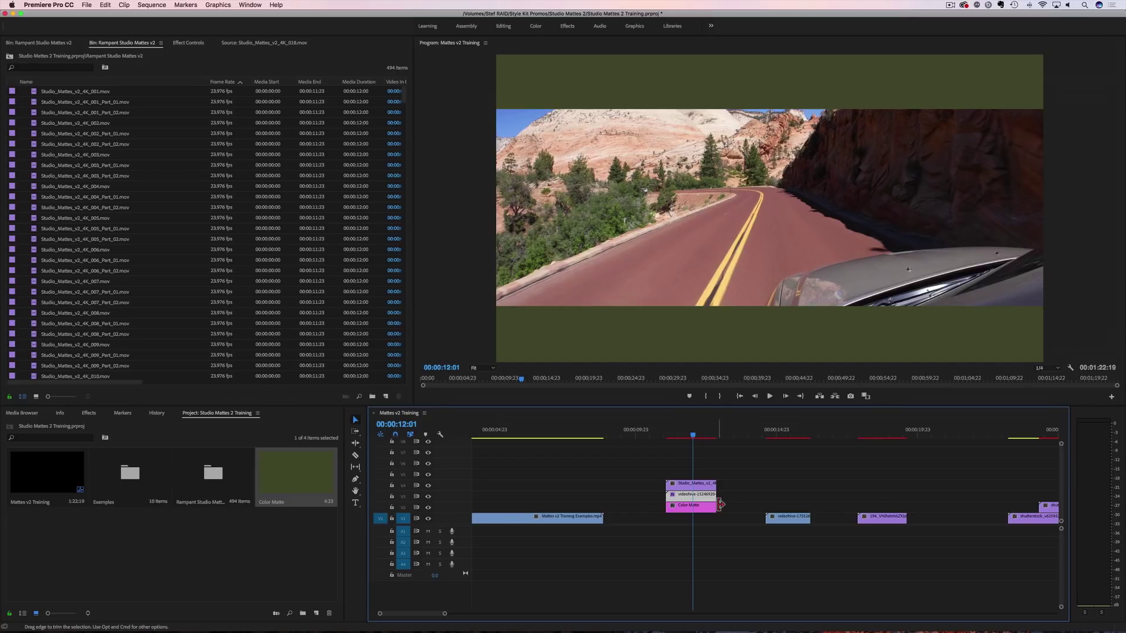
Step: Play the matte reveal with the Color Matte beneath it, with it moved aside, and with it back in place to compare the backgrounds
drag(693, 436, 665, 440)
key(space)
key(space)
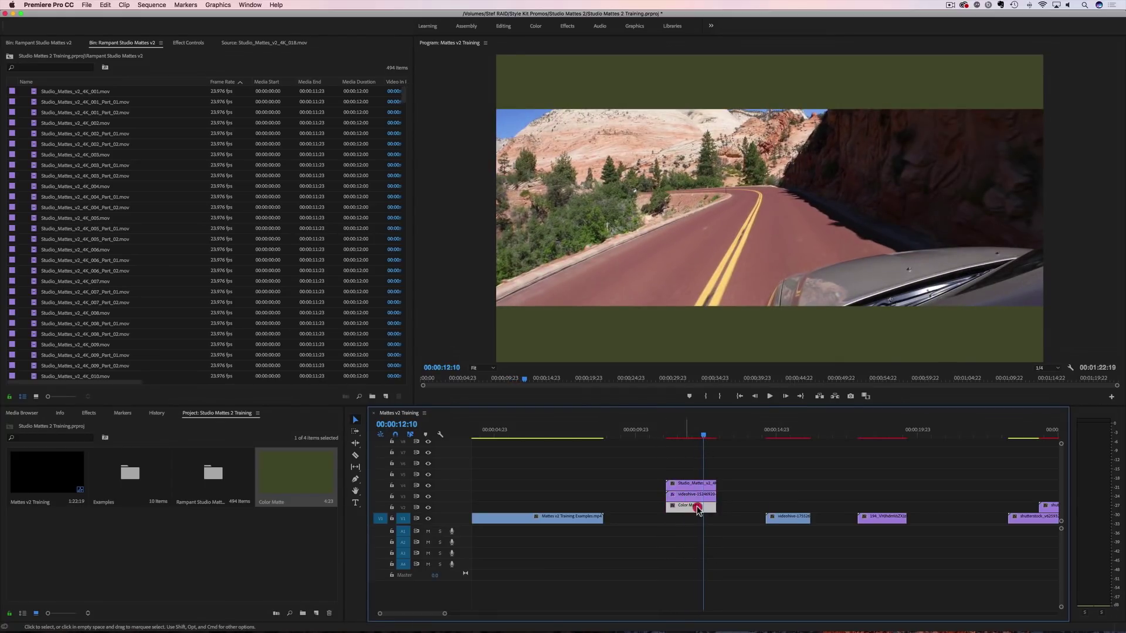
drag(699, 506, 785, 506)
click(665, 437)
key(space)
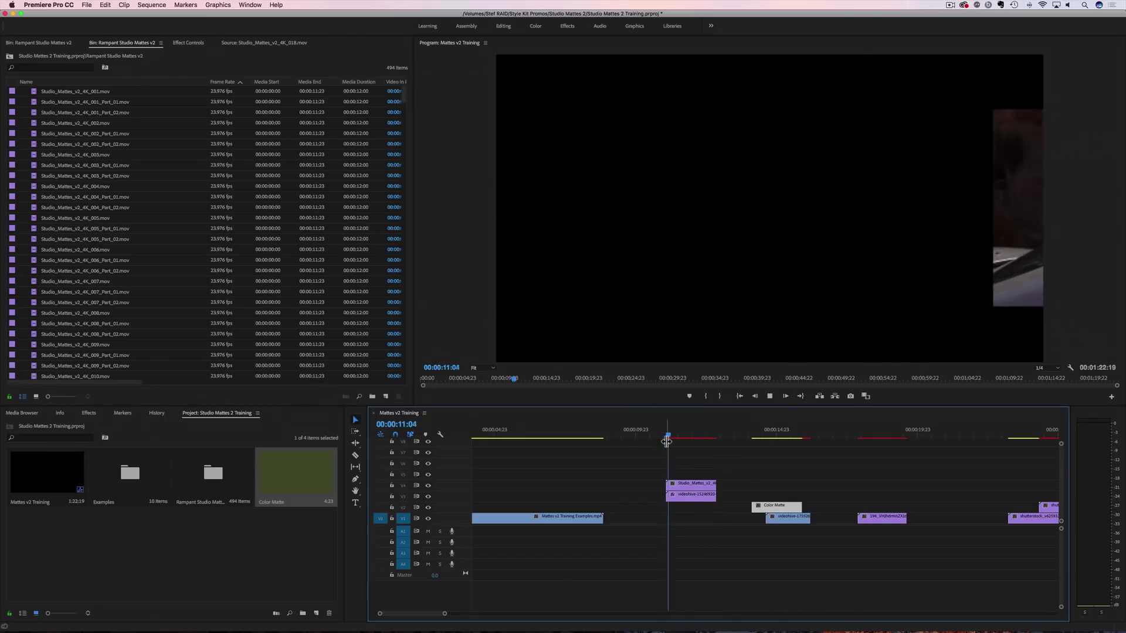
drag(778, 508, 694, 507)
drag(699, 437, 666, 444)
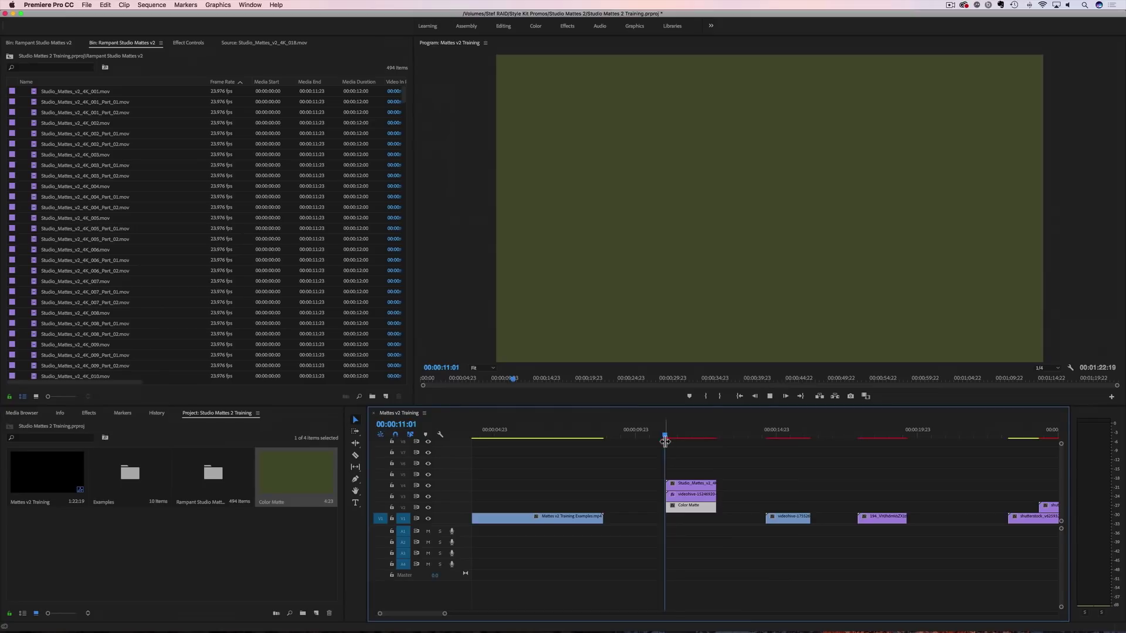
key(space)
key(space)
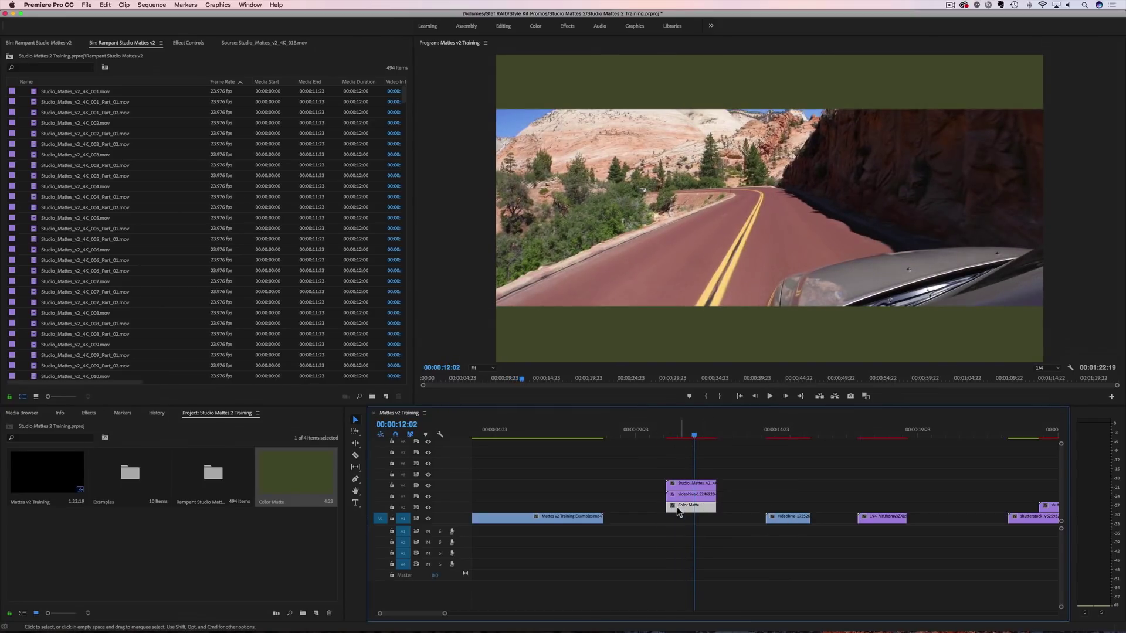
Step: Replace the Color Matte beneath the road clip with the white-flowered plant clip on Video 2 and play the reveal
key(Delete)
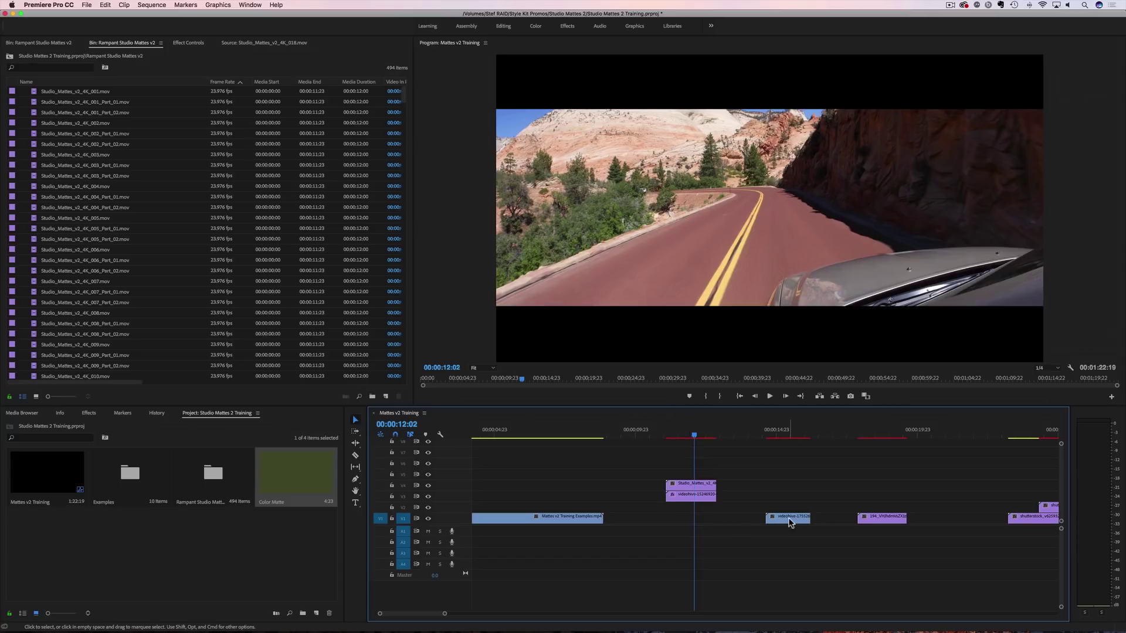
drag(789, 520, 689, 508)
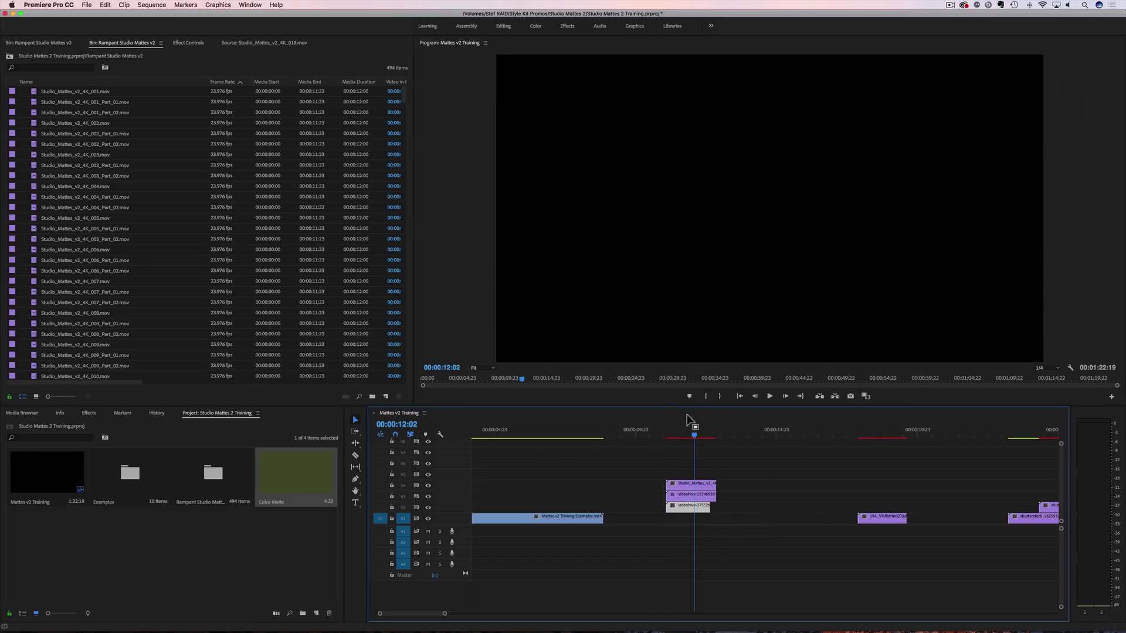
click(692, 438)
drag(692, 438, 665, 446)
key(space)
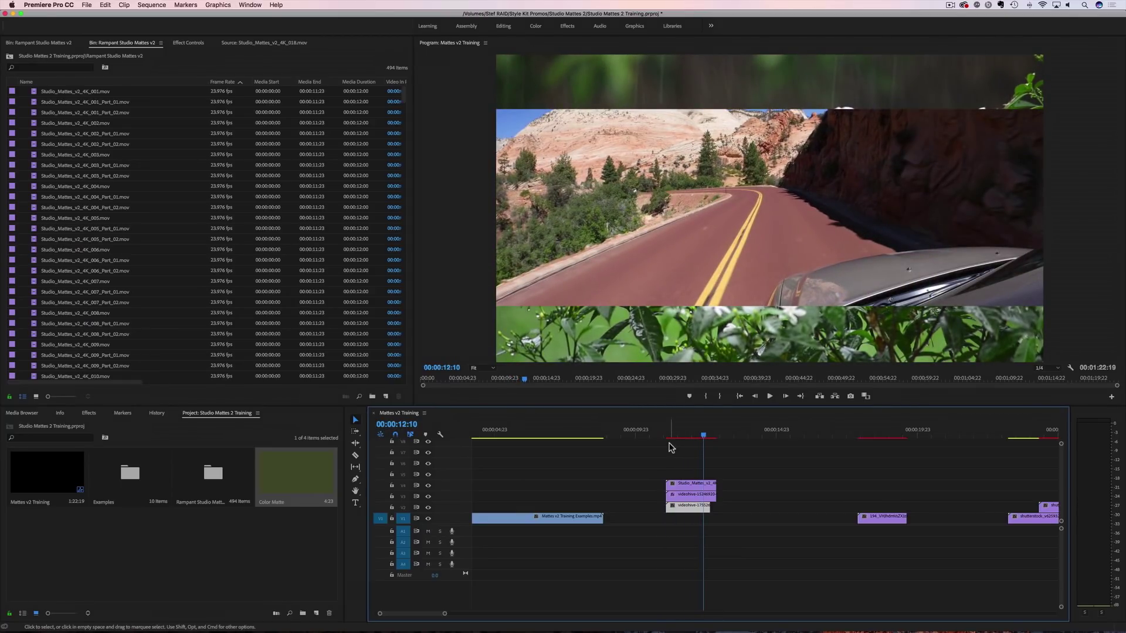
Step: Move the plant clip back to Video 1, and shift the road clip and its matte earlier, down to Video 2 and Video 3
drag(694, 500, 803, 516)
drag(677, 464, 701, 506)
click(640, 435)
Step: Duplicate the road clip directly after the original on Video 2 and remove the Track Matte Key from the copy
key(alt)
click(692, 436)
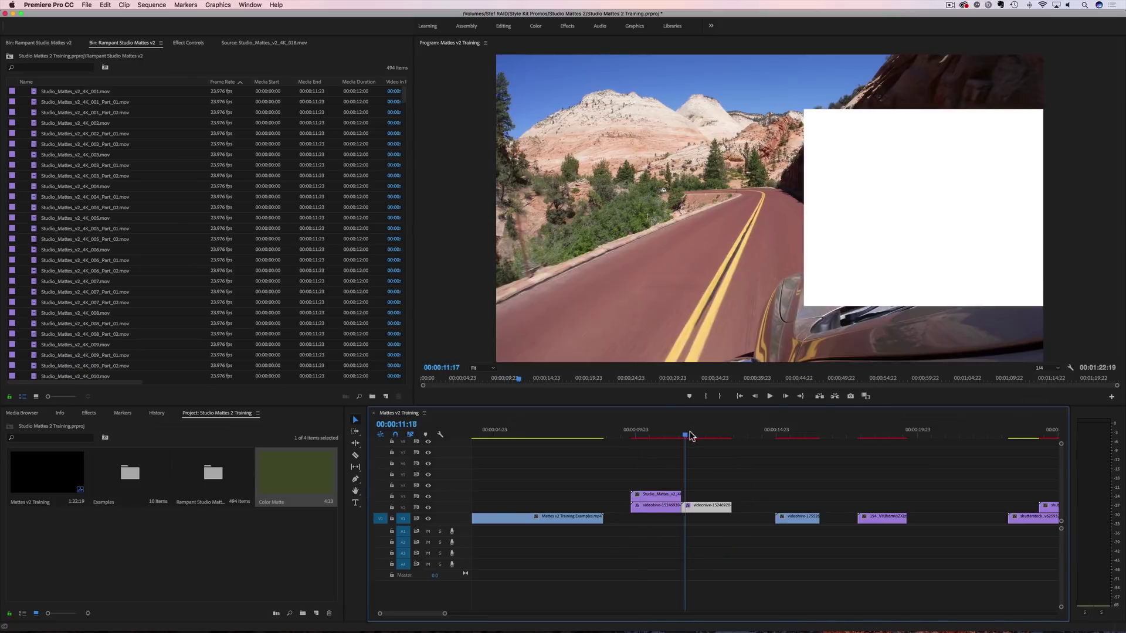
click(187, 44)
click(35, 215)
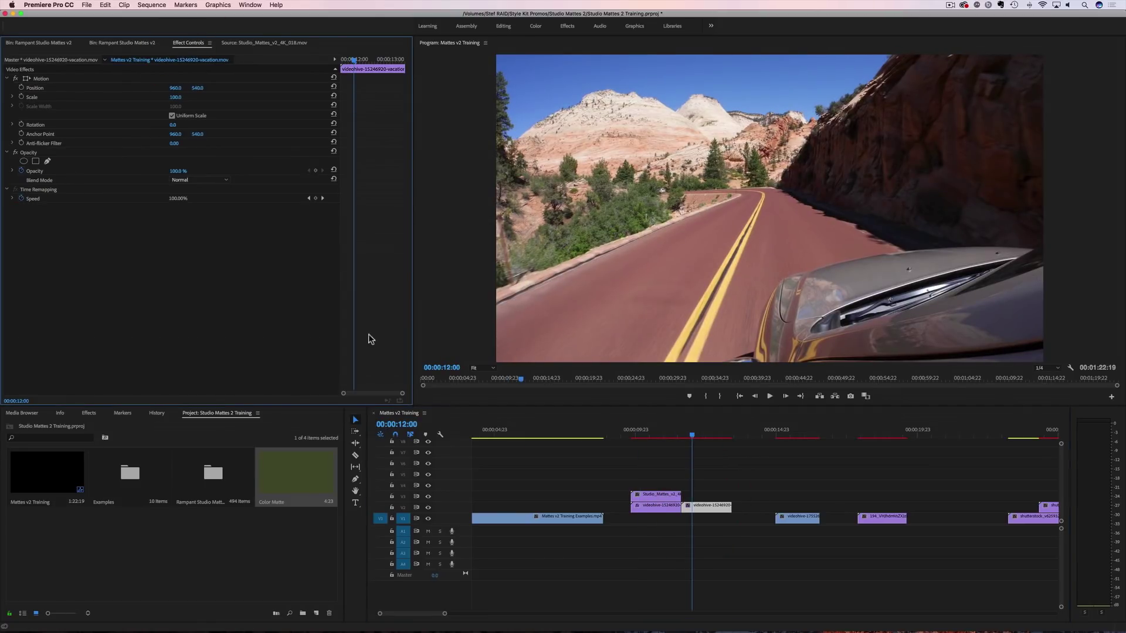
mouse_move(689, 437)
mouse_down()
mouse_move(723, 439)
mouse_move(702, 440)
mouse_up()
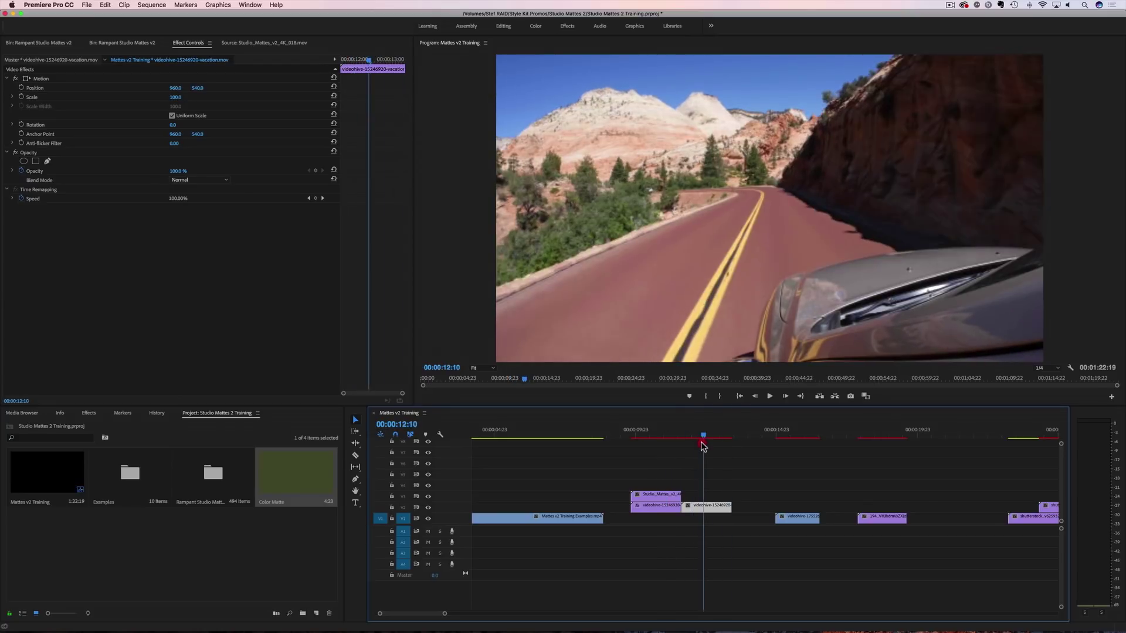
Step: Find Studio_Mattes_v2_4K_019.mov in the Rampant Studio Mattes v2 bin and preview its animation
click(121, 43)
scroll(71, 262, down, 9)
scroll(71, 262, down, 4)
click(61, 281)
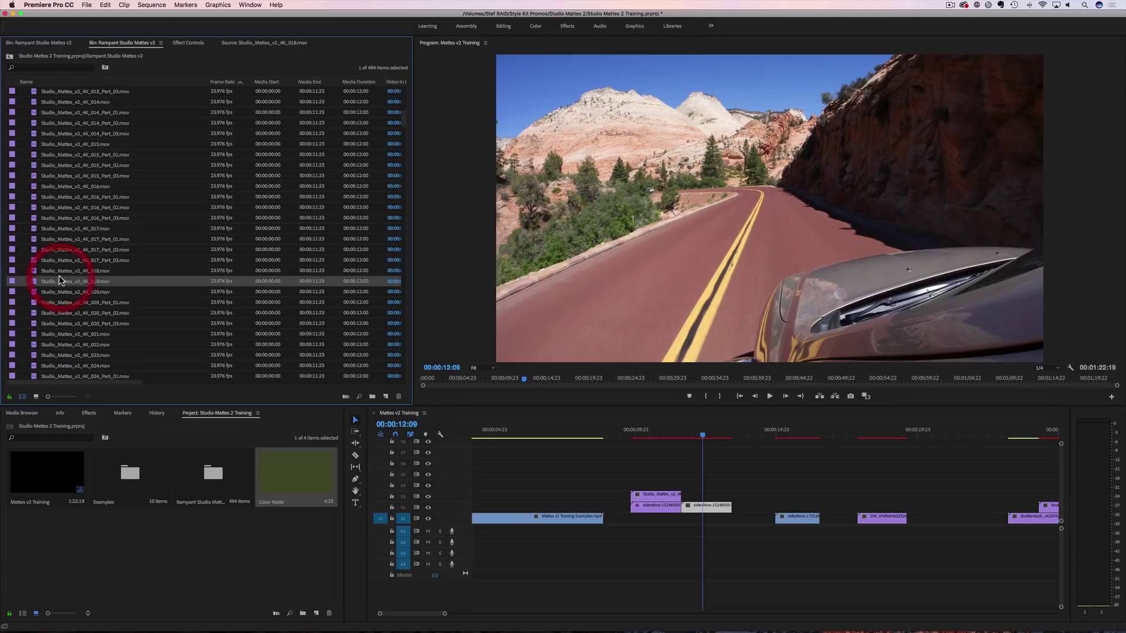
double_click(33, 280)
click(206, 396)
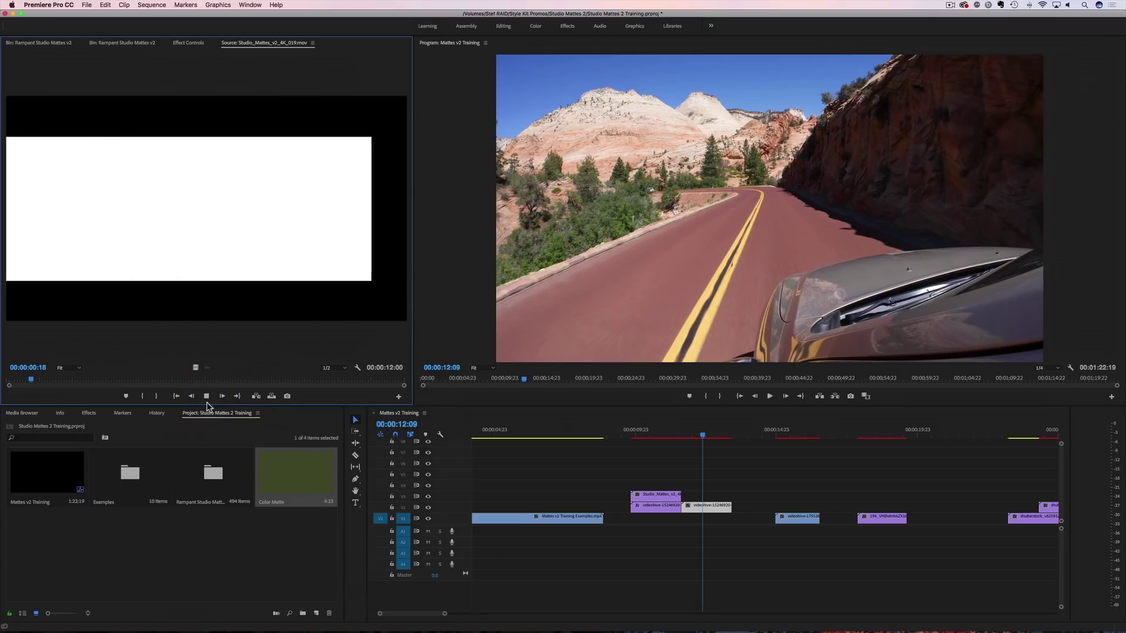
click(206, 396)
Step: Place Studio_Mattes_v2_4K_019.mov on Video 3 above the second road clip, trim it to that clip's end and scale it to the frame
click(116, 43)
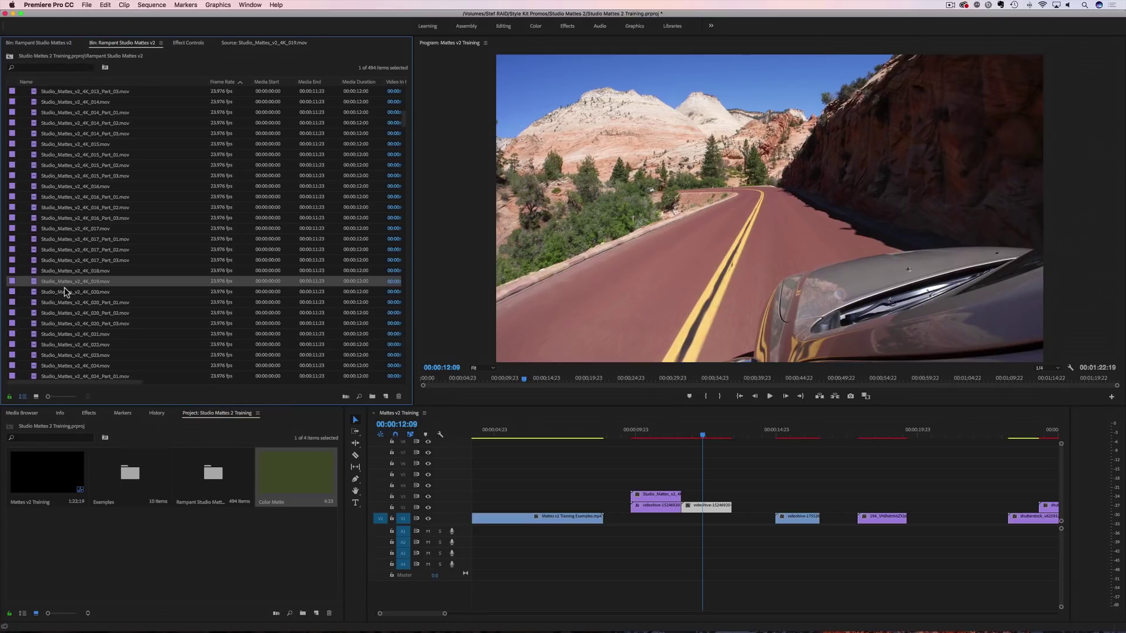
drag(55, 279, 682, 496)
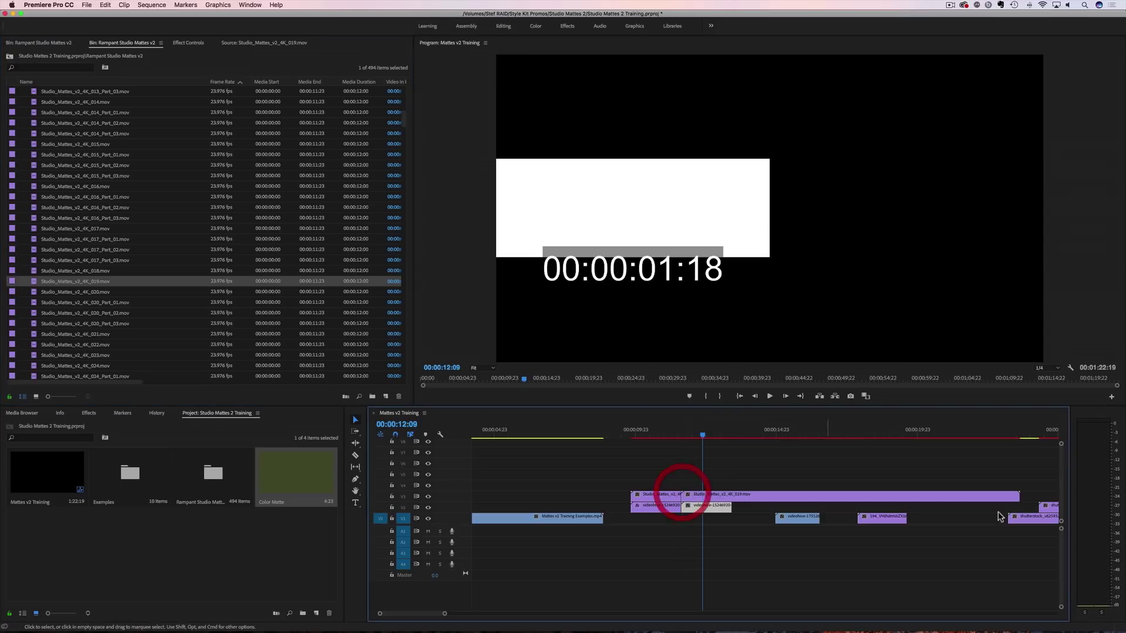
drag(1025, 500, 719, 498)
right_click(717, 494)
click(750, 533)
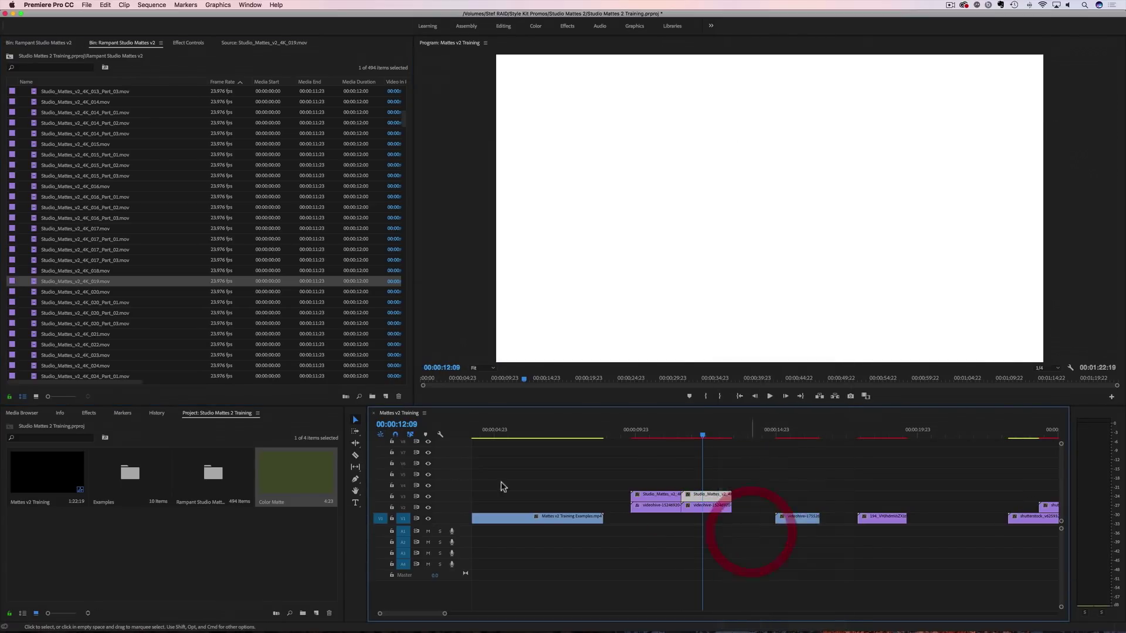
Step: Apply Track Matte Key to the second road clip and set its Matte to Video 3
click(90, 413)
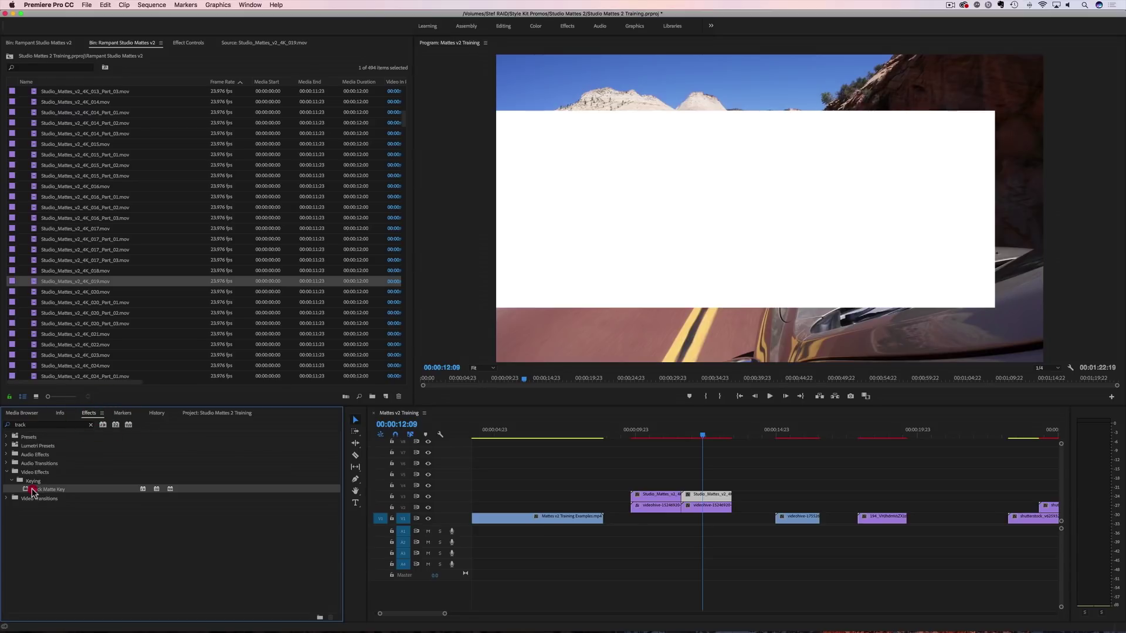
drag(32, 492, 707, 512)
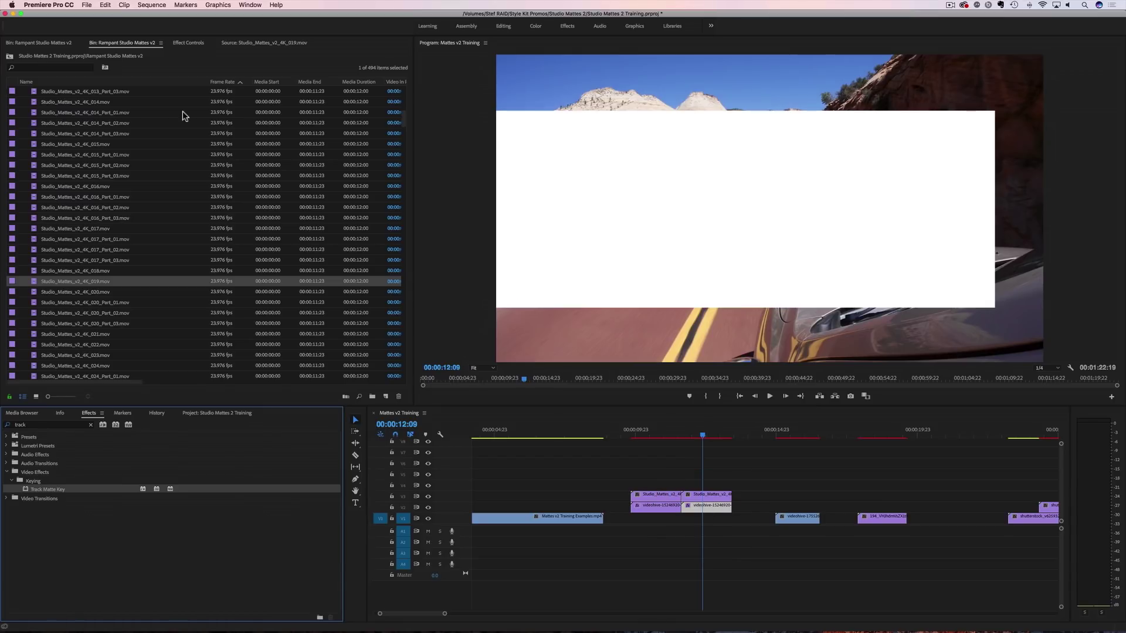
click(187, 43)
click(199, 227)
click(187, 343)
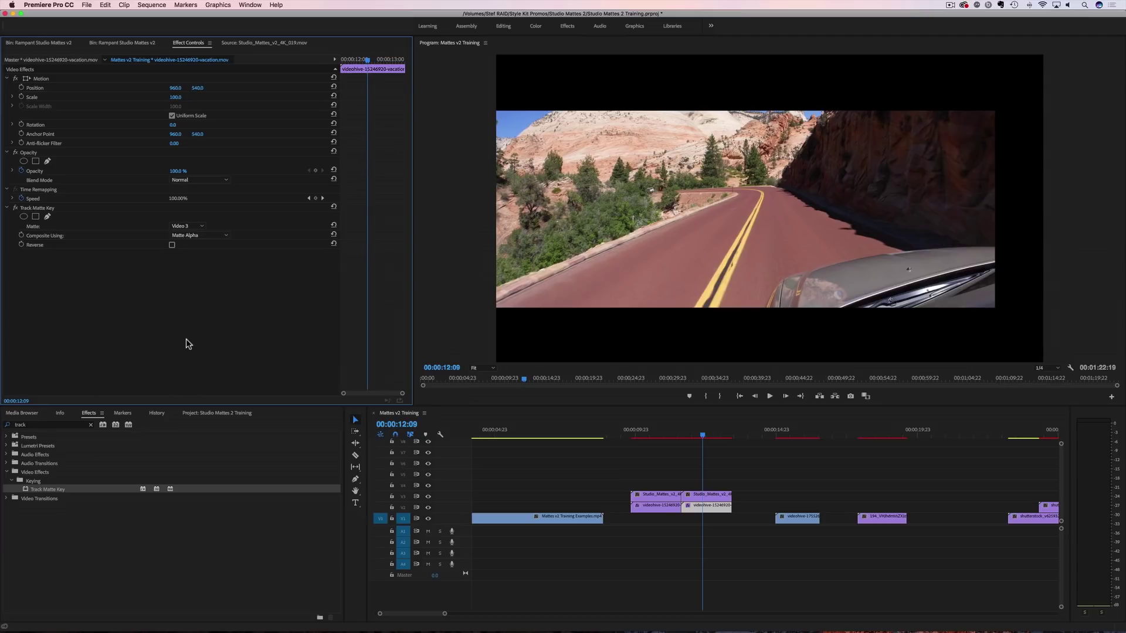
Step: Set the first road clip's Track Matte Key Matte to Video 3 and play through both matted clips
drag(702, 434, 618, 439)
click(653, 506)
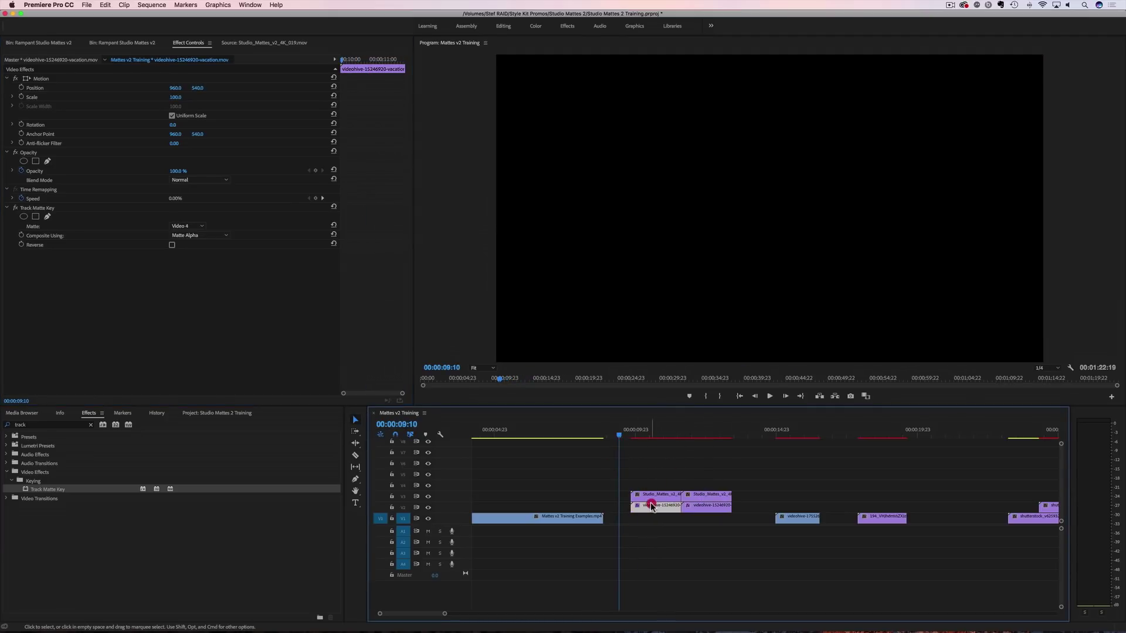
click(203, 226)
click(188, 343)
key(space)
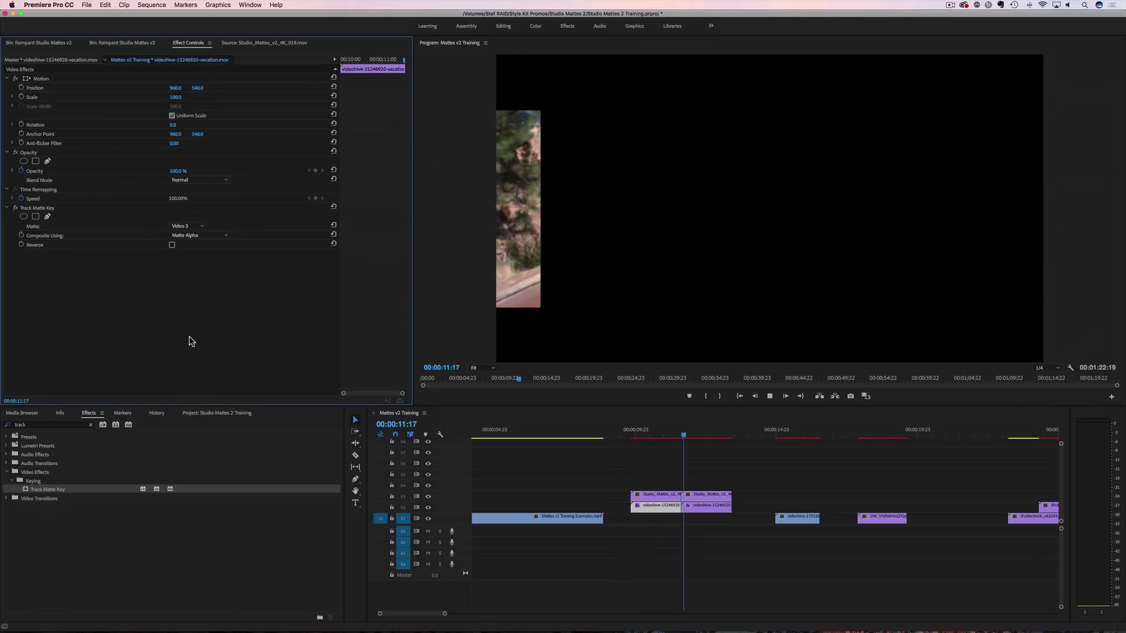
key(space)
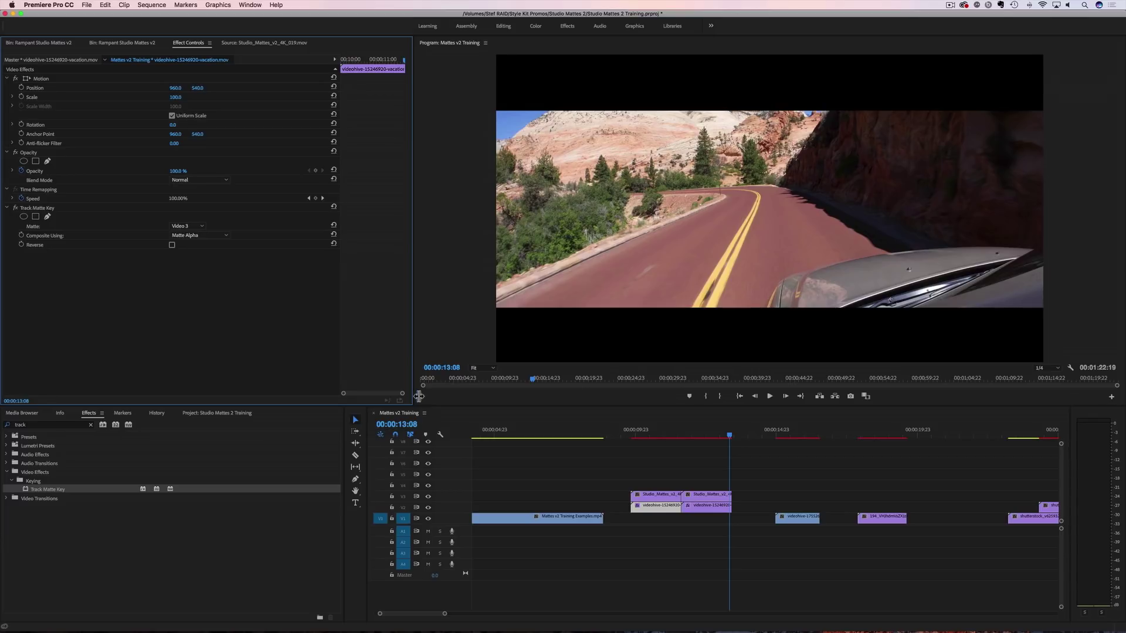
Step: Shift the plant clip slightly earlier on Video 1 and place the playhead over it at 00:00:14:23
drag(730, 437, 798, 437)
drag(796, 520, 774, 519)
drag(762, 437, 776, 441)
Step: Preview the complete matte animation of Studio_Mattes_v2_4K_016.mov
click(120, 43)
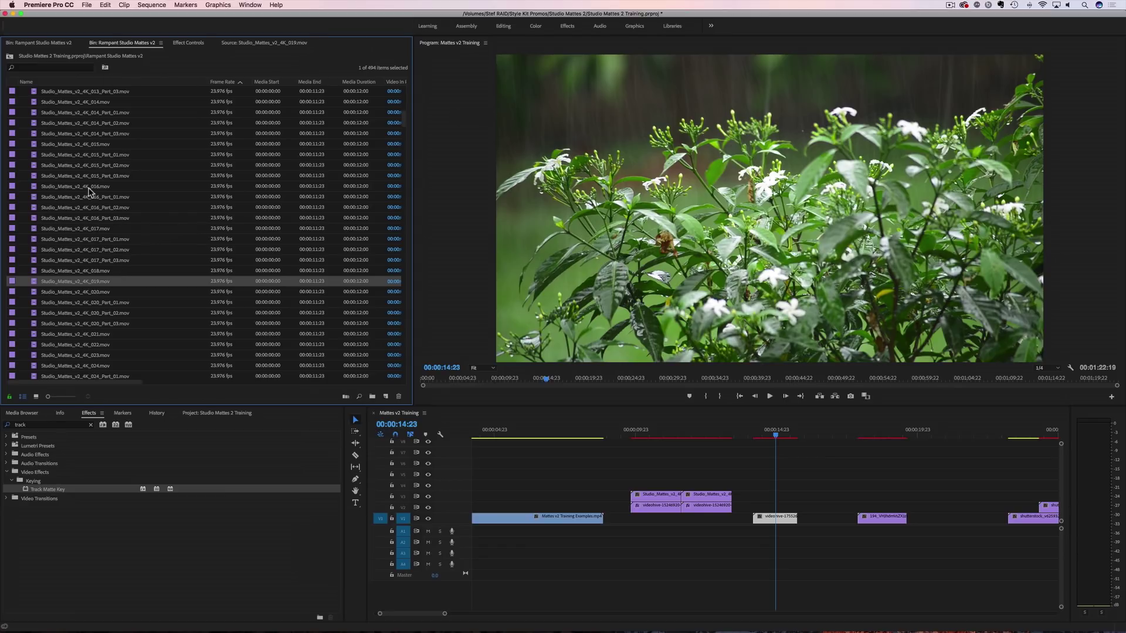
double_click(30, 185)
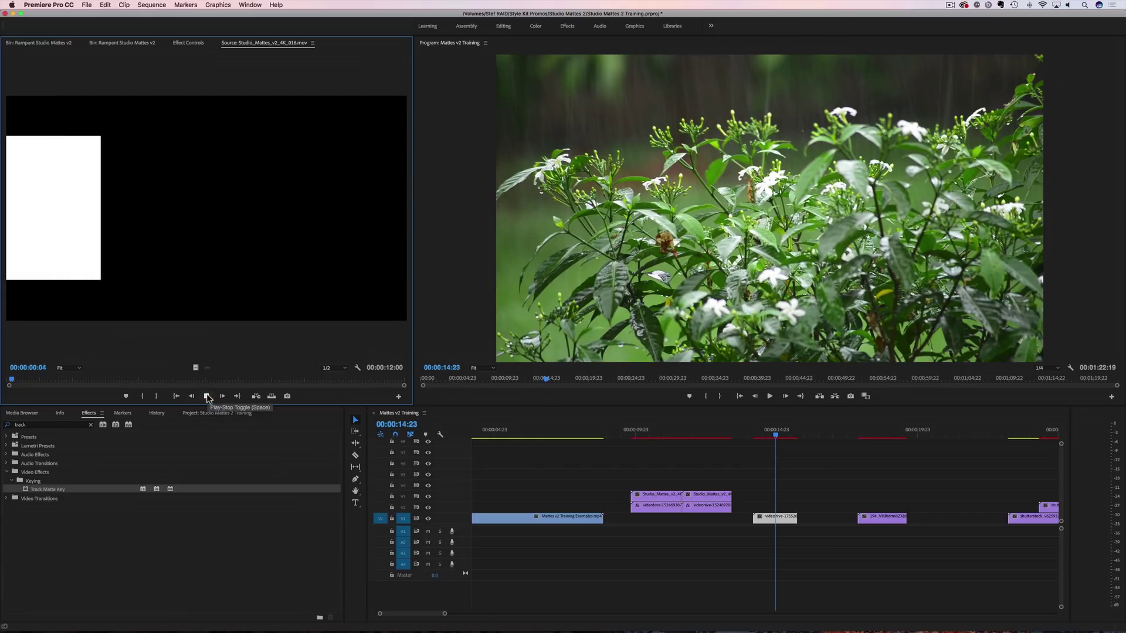
click(206, 397)
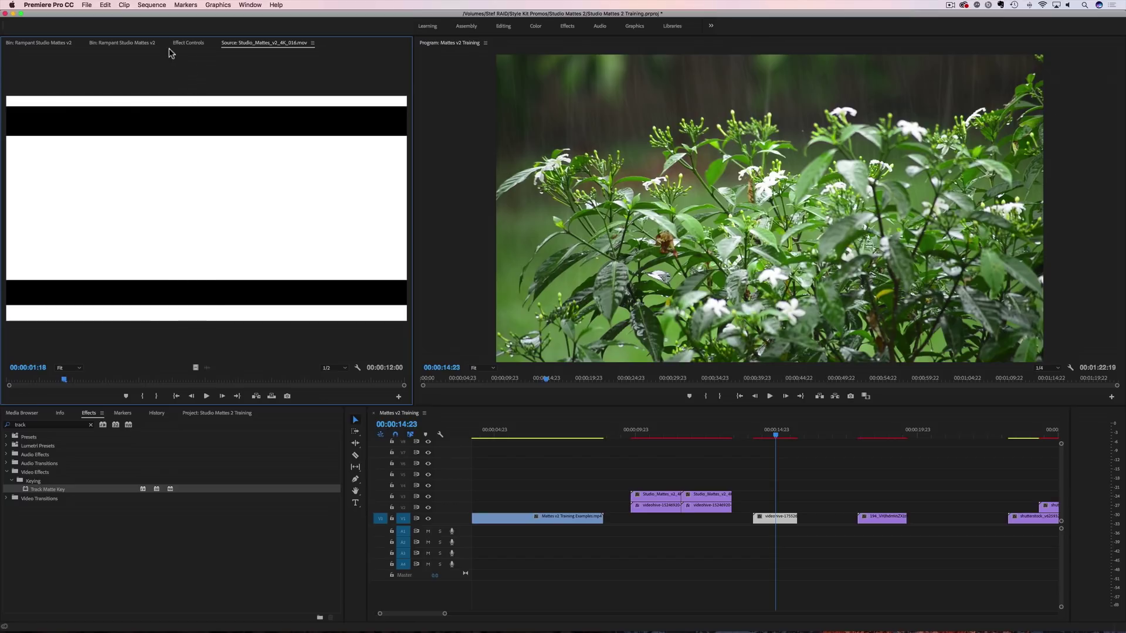
Step: Locate the three part files of matte 016 in the bin and preview Studio_Mattes_v2_4K_016_Part_01.mov
click(117, 43)
click(116, 197)
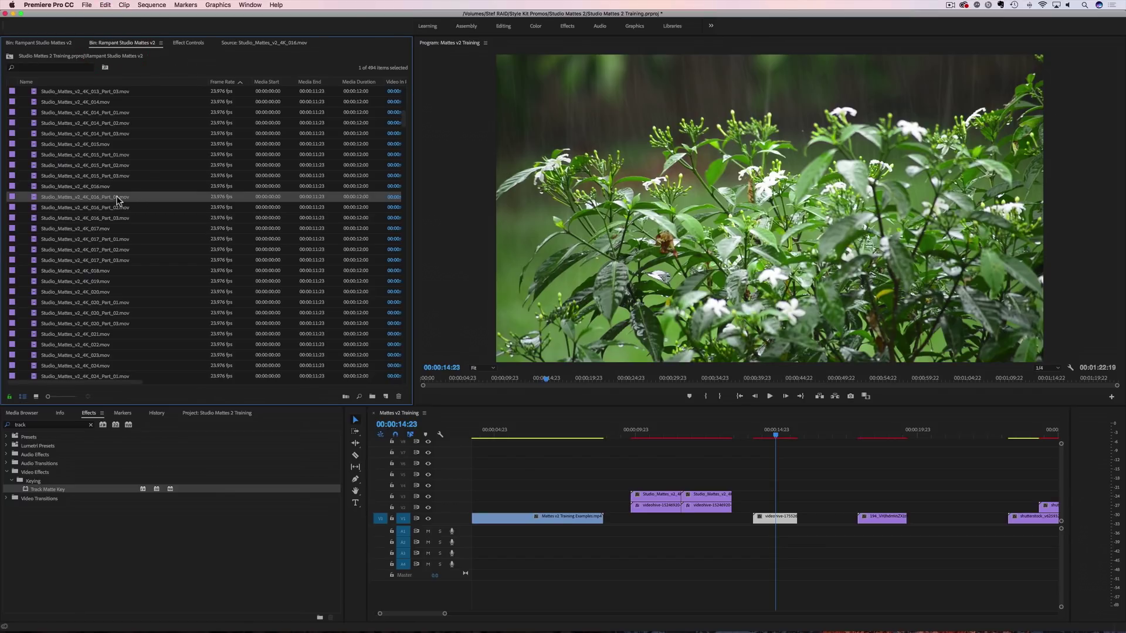
click(117, 207)
click(117, 218)
double_click(33, 197)
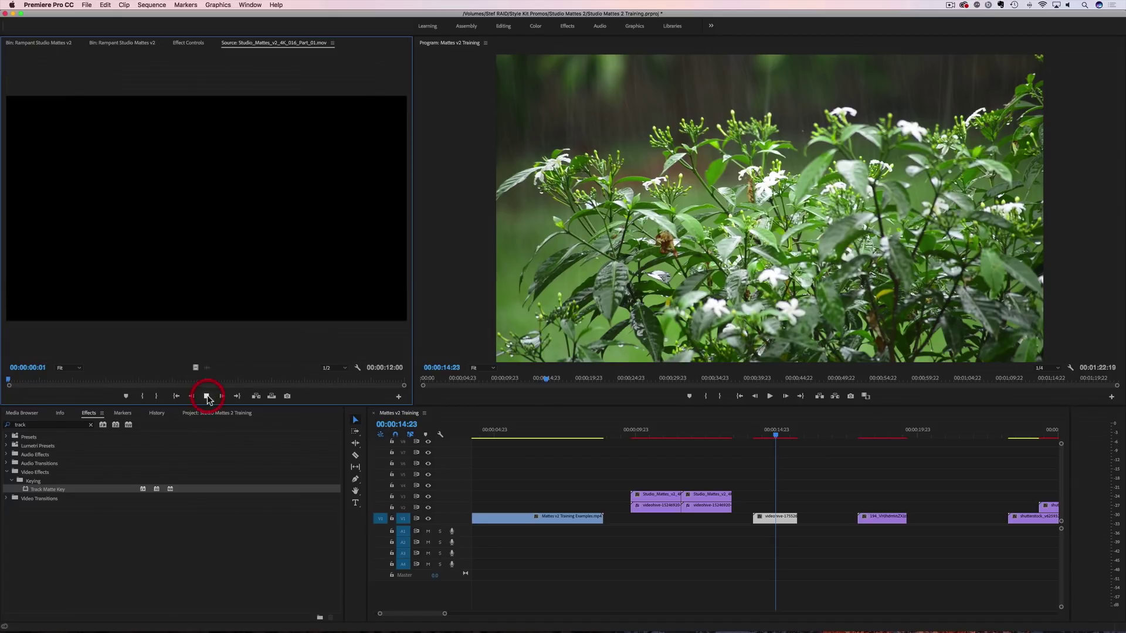
click(206, 398)
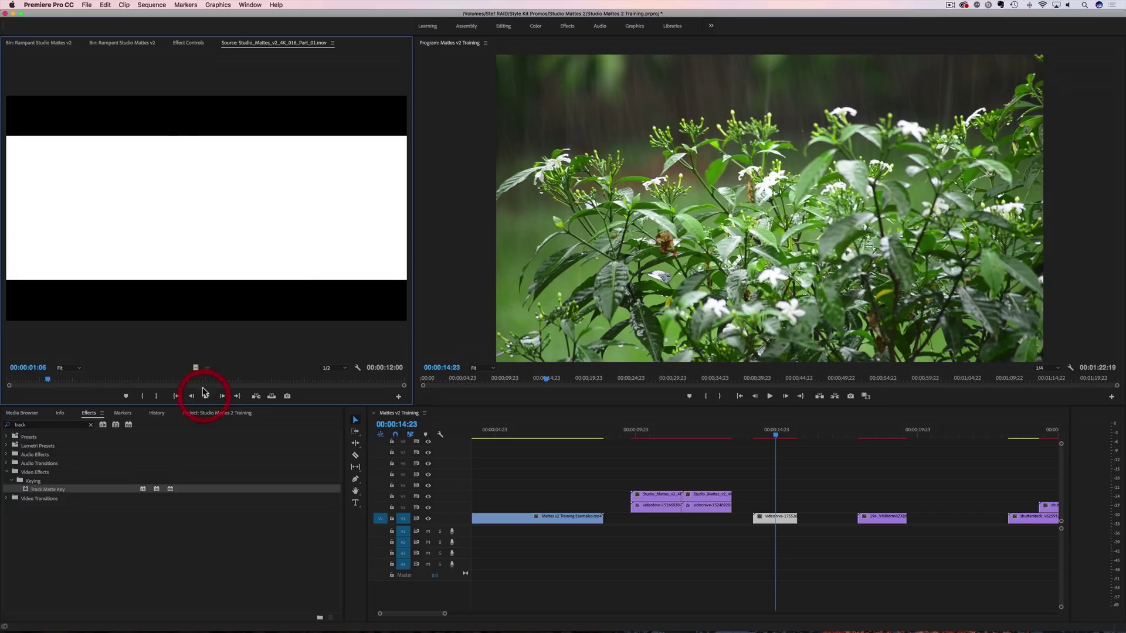
Step: Preview Studio_Mattes_v2_4K_016_Part_02.mov and Part_03.mov one after the other, and return to the matte bin
click(124, 43)
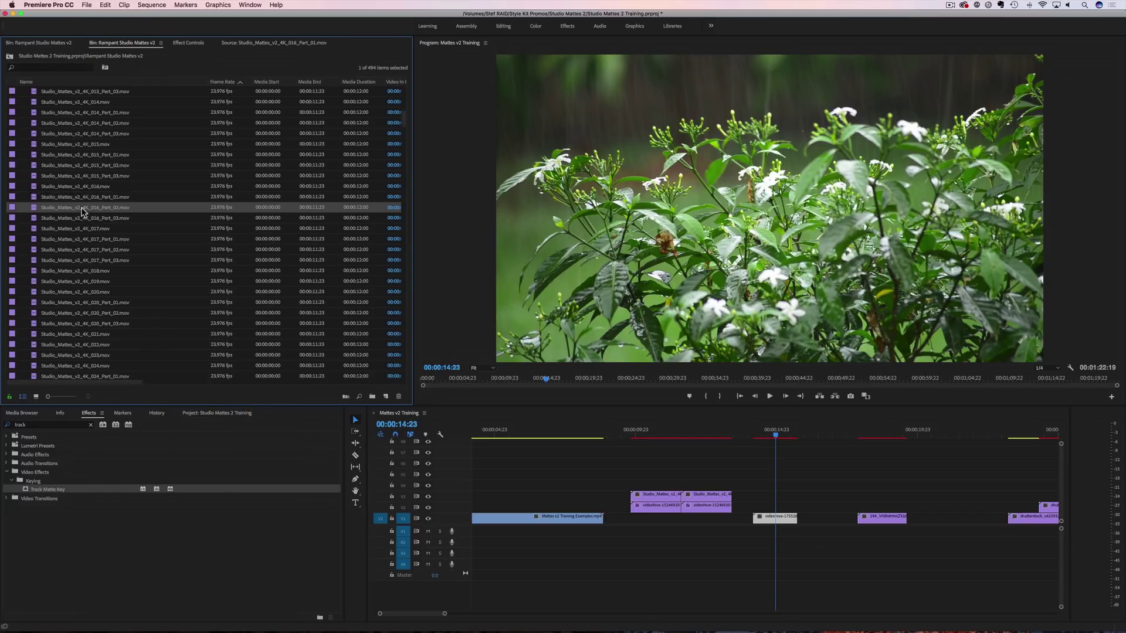
double_click(82, 209)
click(208, 396)
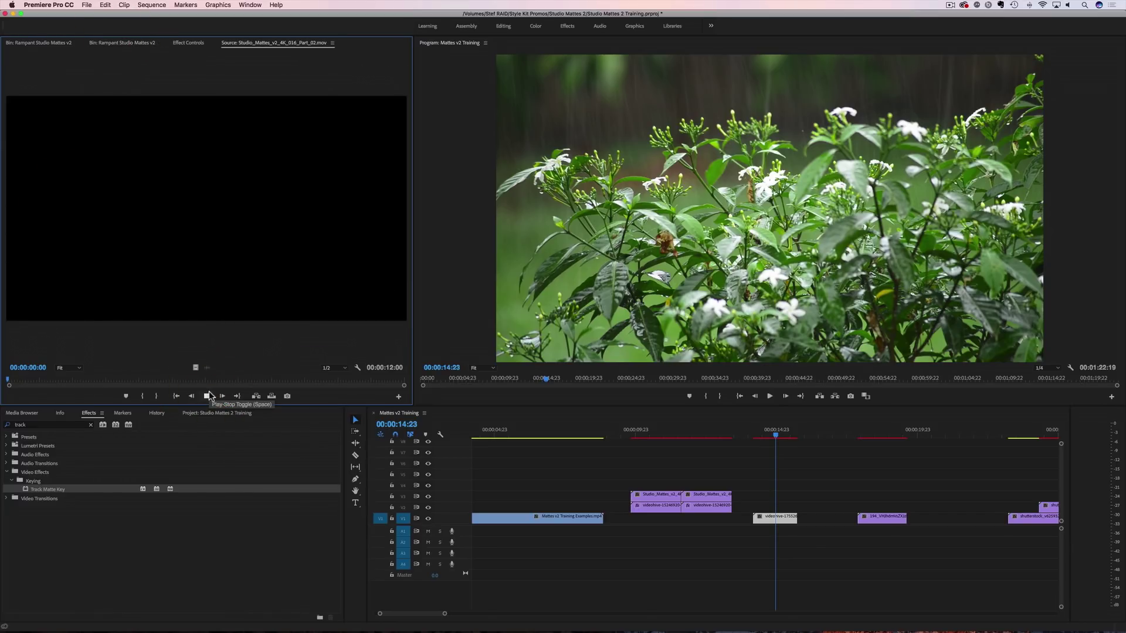
click(206, 395)
click(120, 44)
double_click(74, 221)
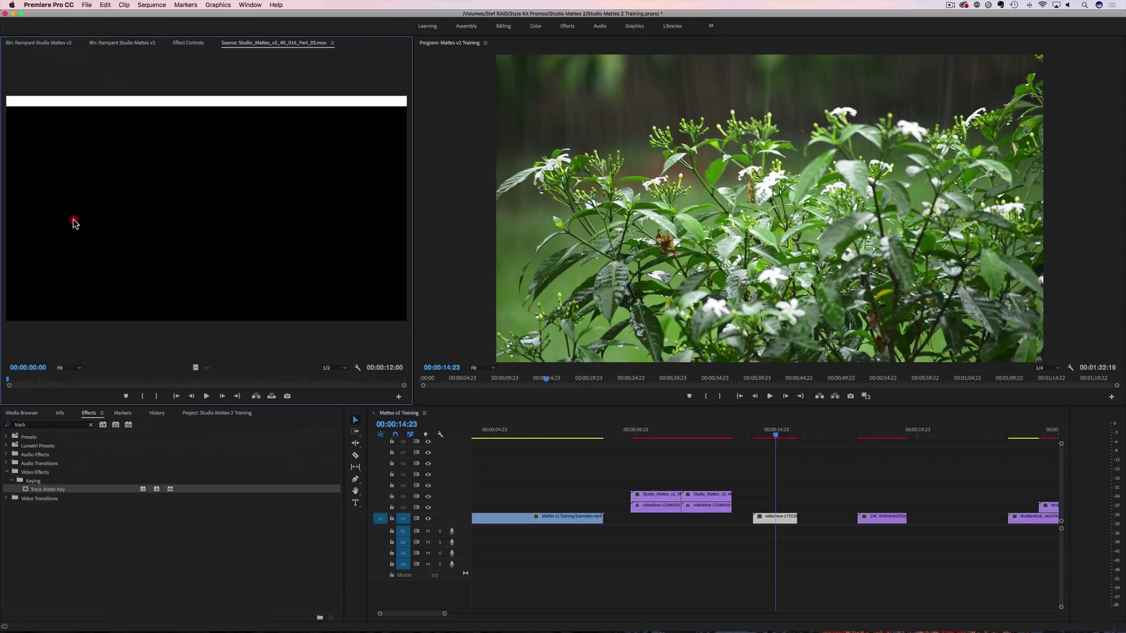
click(206, 396)
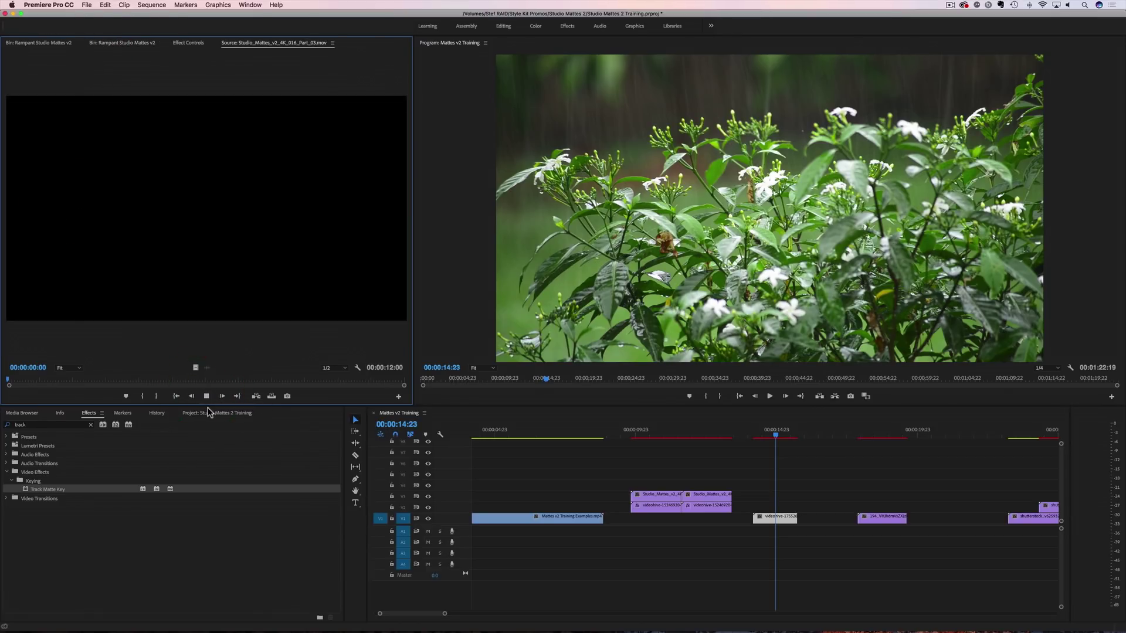
key(space)
click(141, 40)
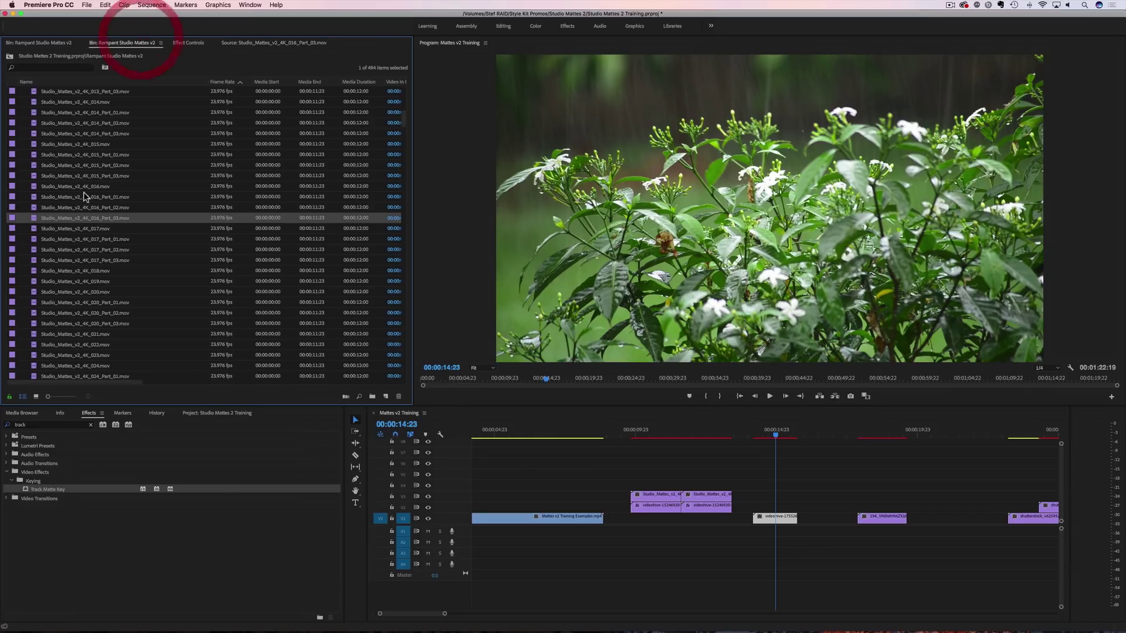
Step: Preview the full Studio_Mattes_v2_4K_016.mov matte in the source monitor and return to the matte bin
click(74, 187)
click(75, 187)
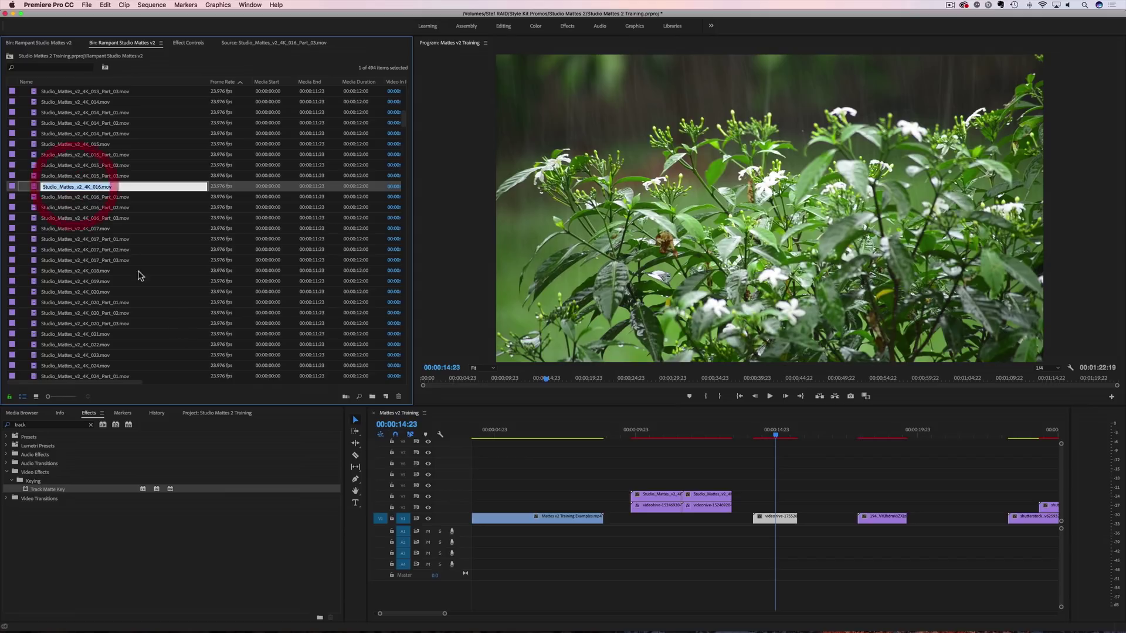
double_click(30, 184)
click(207, 396)
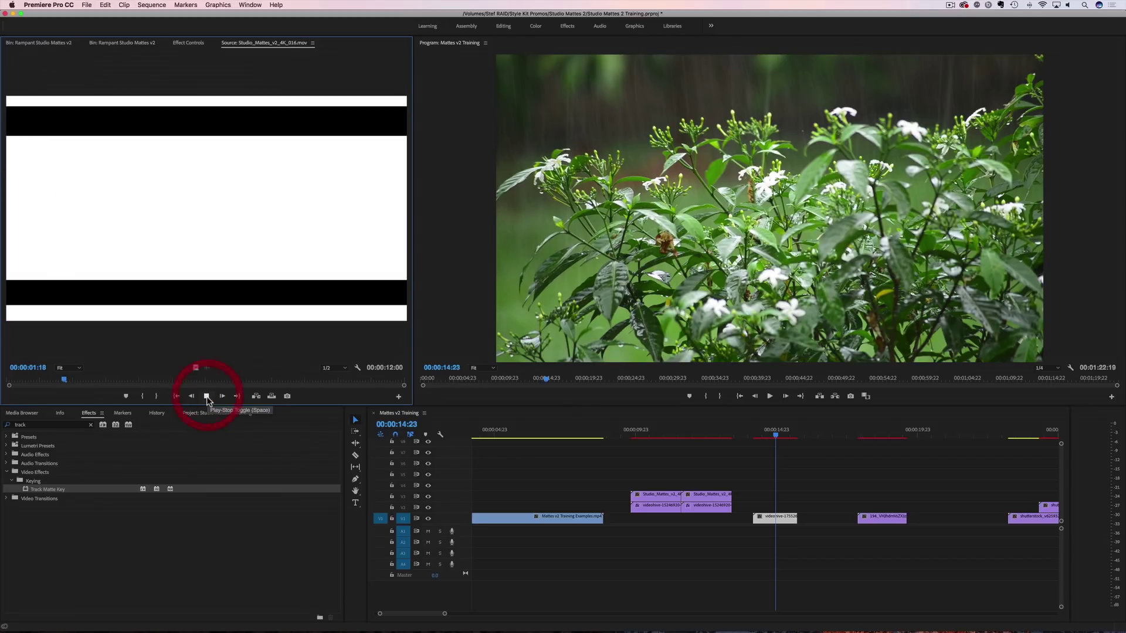
click(117, 43)
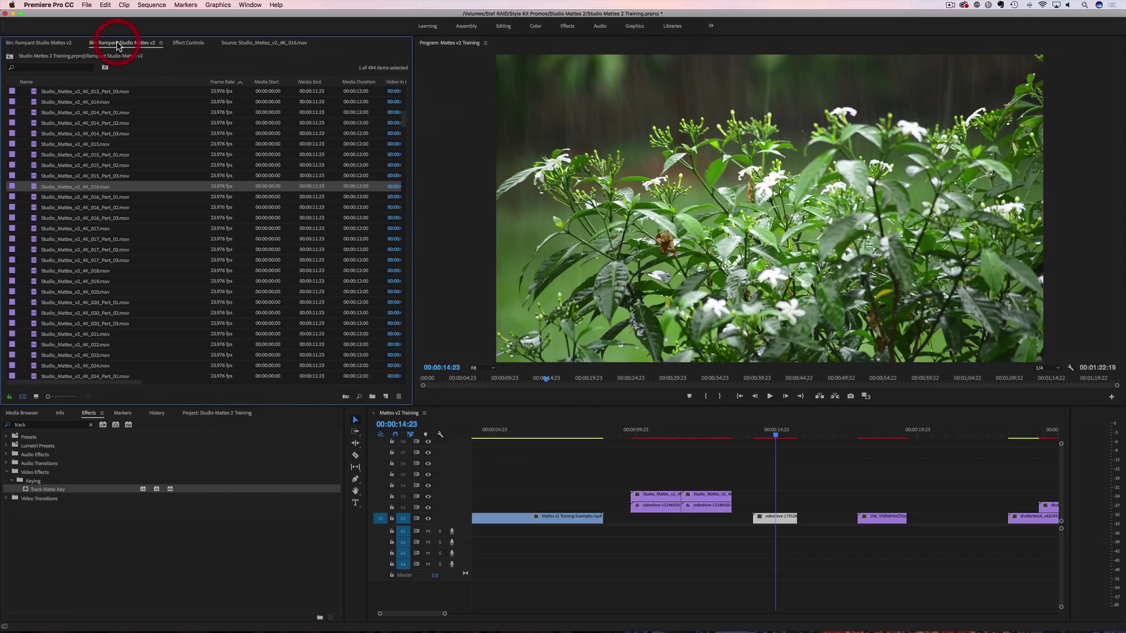
Step: Place Studio_Mattes_v2_4K_016.mov on Video 5 above the plant clip and trim its end to match that clip
click(50, 186)
click(701, 445)
drag(33, 188, 739, 471)
scroll(740, 471, right, 5)
drag(867, 473, 585, 473)
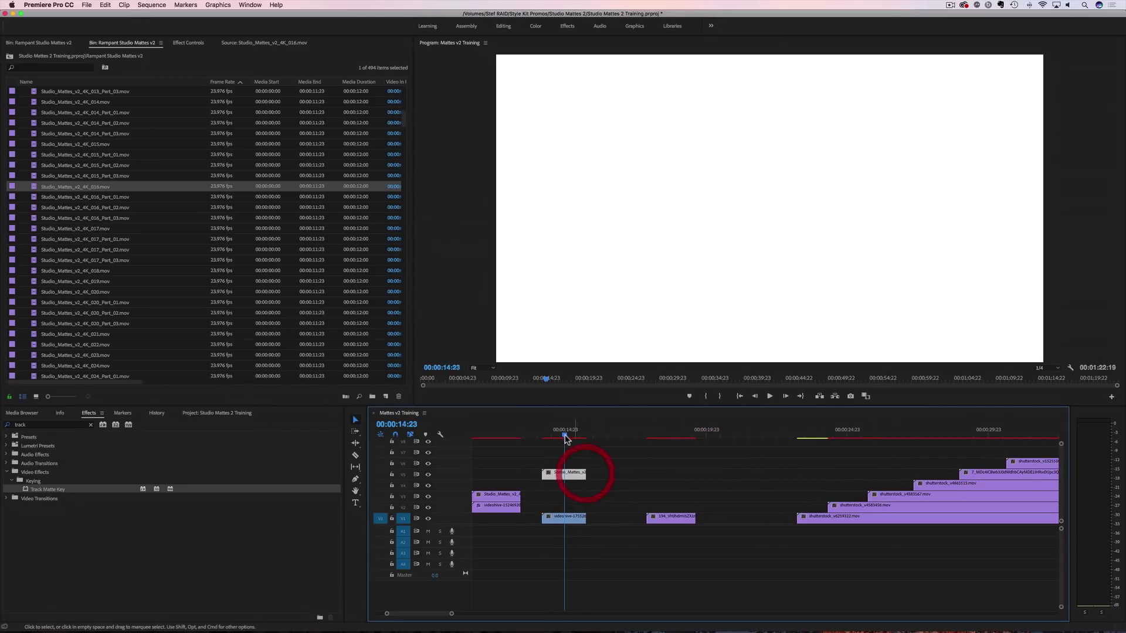
Step: Scale matte 016 on Video 5 to the frame size and move the playhead to 00:00:15:06
right_click(567, 474)
click(591, 532)
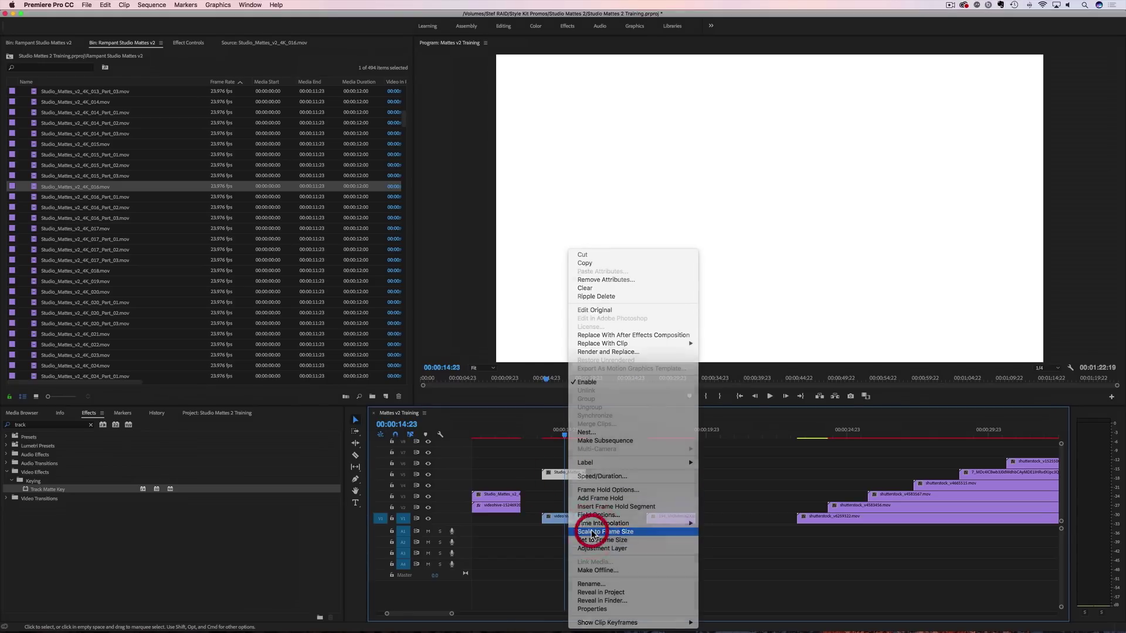
click(570, 437)
mouse_move(570, 436)
mouse_down()
mouse_move(550, 439)
mouse_move(574, 439)
mouse_up()
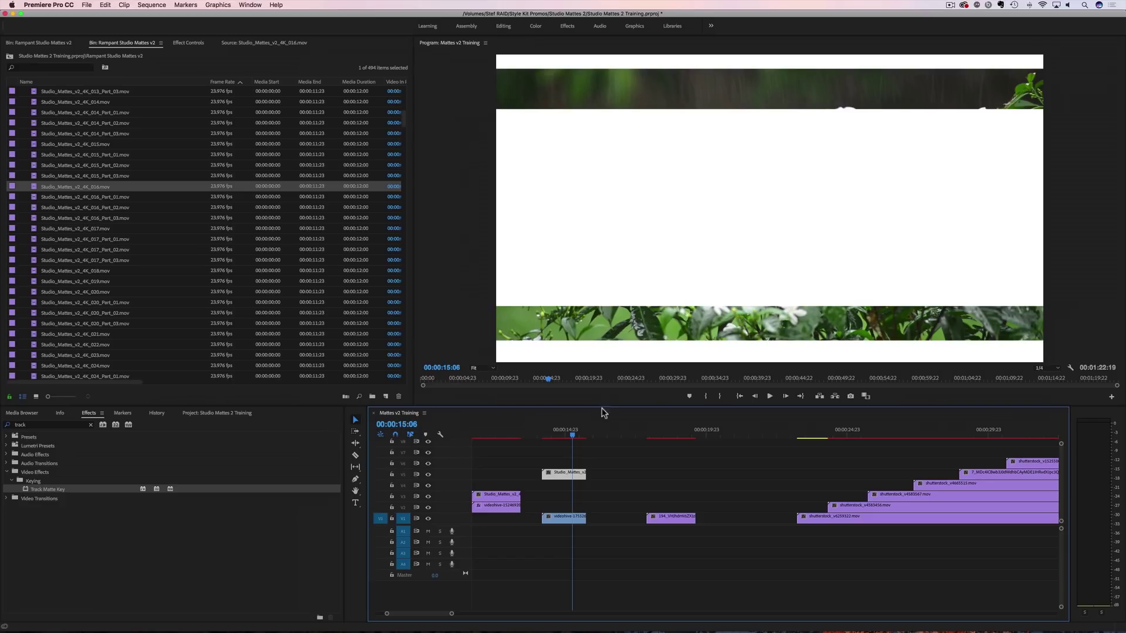
Step: Duplicate the plant clip from Video 1 onto Video 4, directly beneath matte 016
click(565, 519)
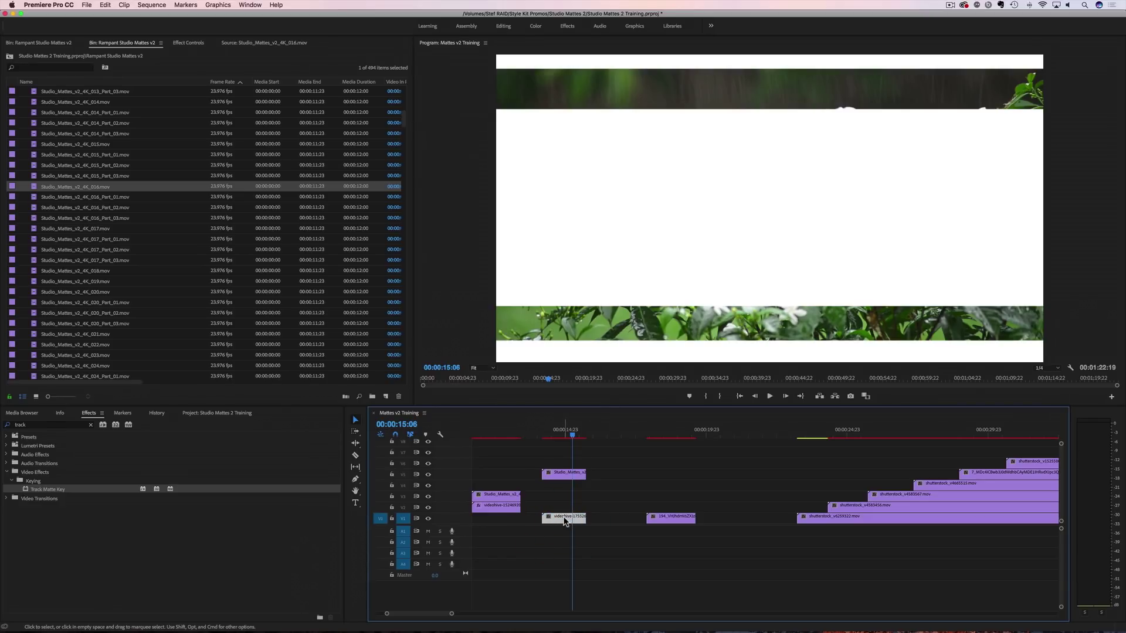
key(alt)
drag(559, 522, 577, 492)
Step: Apply the Monochrome Punch Lumetri preset to the duplicated plant clip on Video 4
click(90, 425)
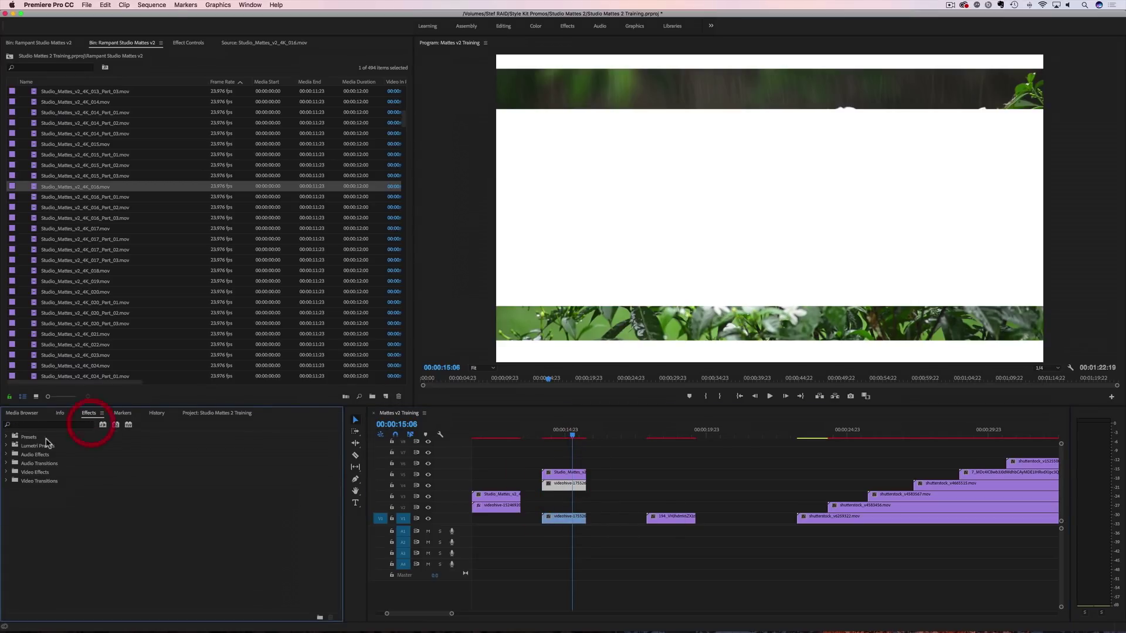
click(12, 447)
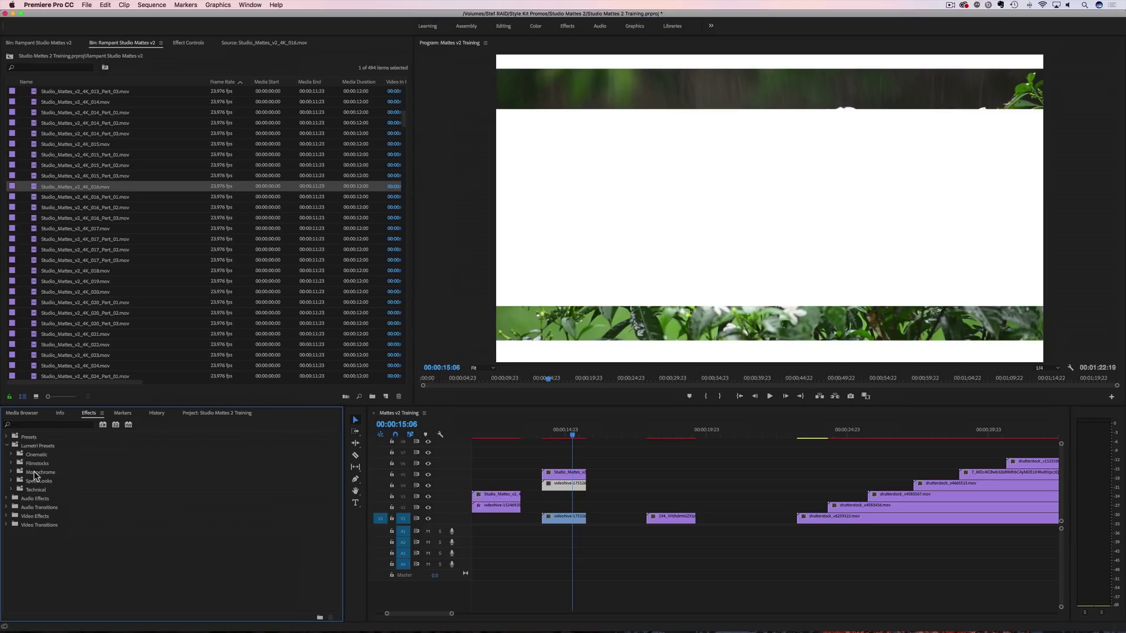
click(34, 472)
drag(288, 505, 554, 488)
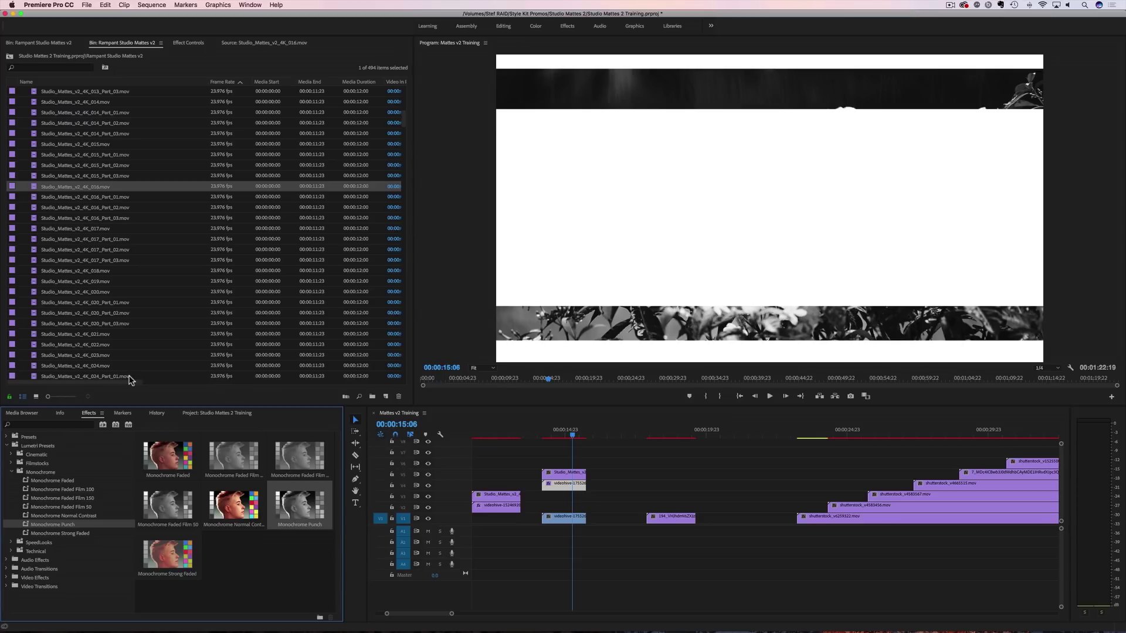
Step: Apply Track Matte Key to the monochrome plant clip on Video 4 and set its matte to Video 5
click(32, 427)
text(t)
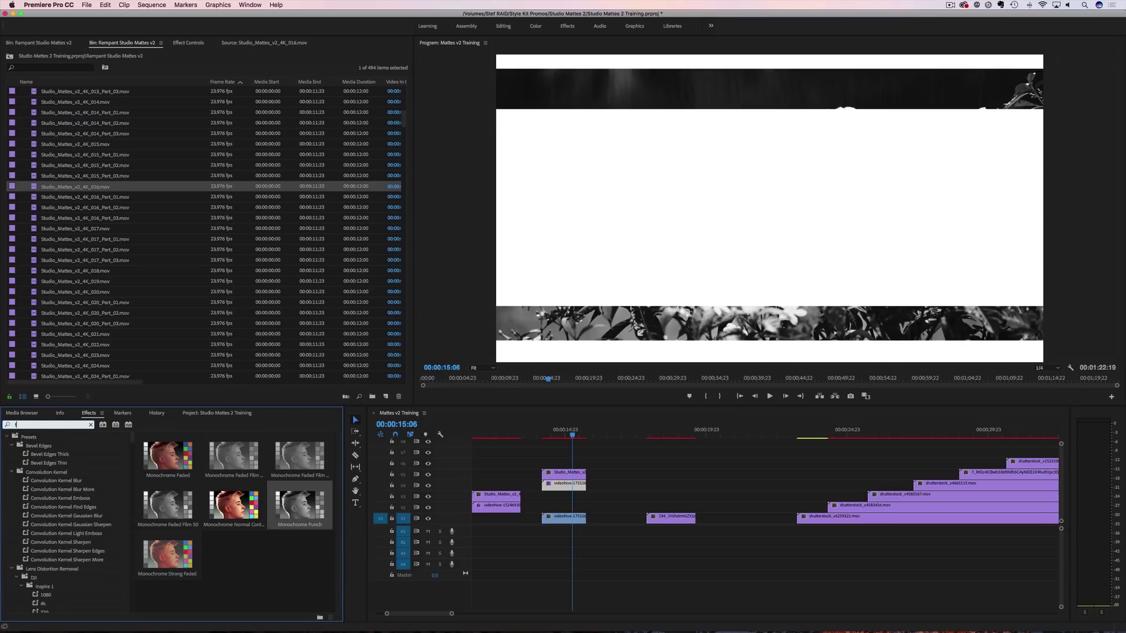
text(rack)
mouse_move(39, 488)
mouse_down()
mouse_move(567, 477)
mouse_move(565, 489)
mouse_up()
click(189, 43)
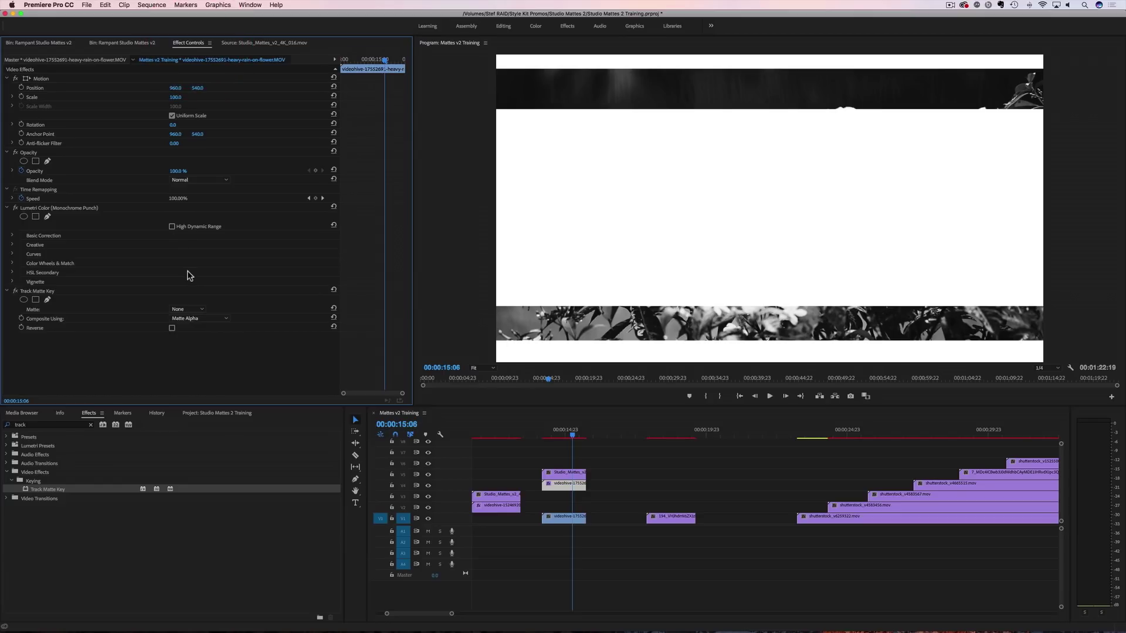
click(190, 310)
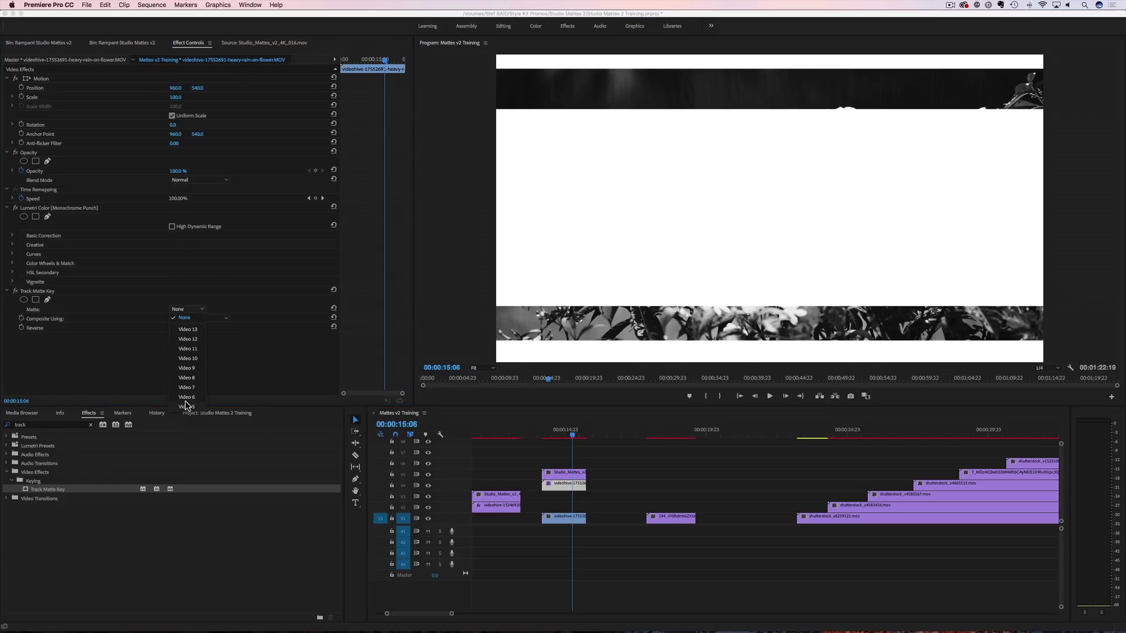
click(187, 407)
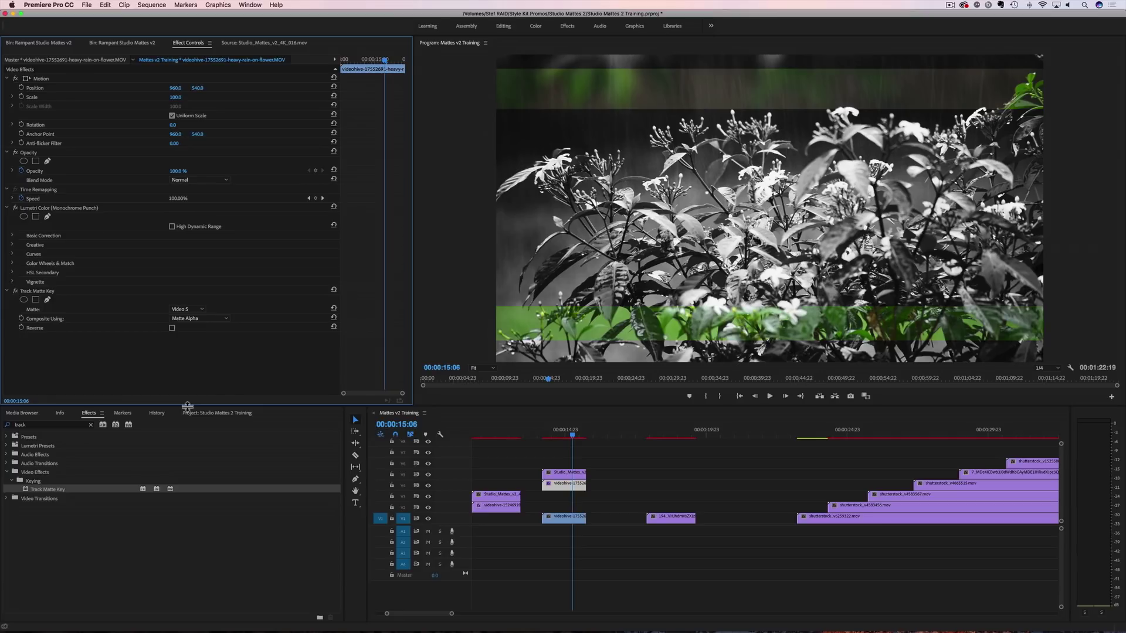
Step: Play back the matted plant section from 00:00:14:02 and scrub through it to examine the moving color bands
click(541, 438)
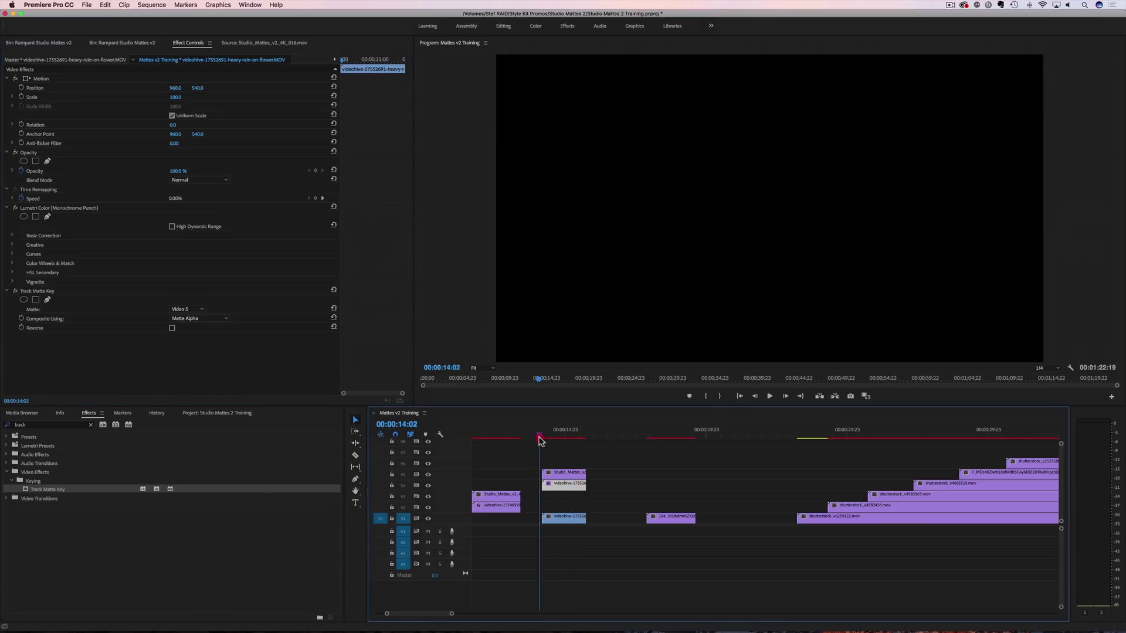
key(space)
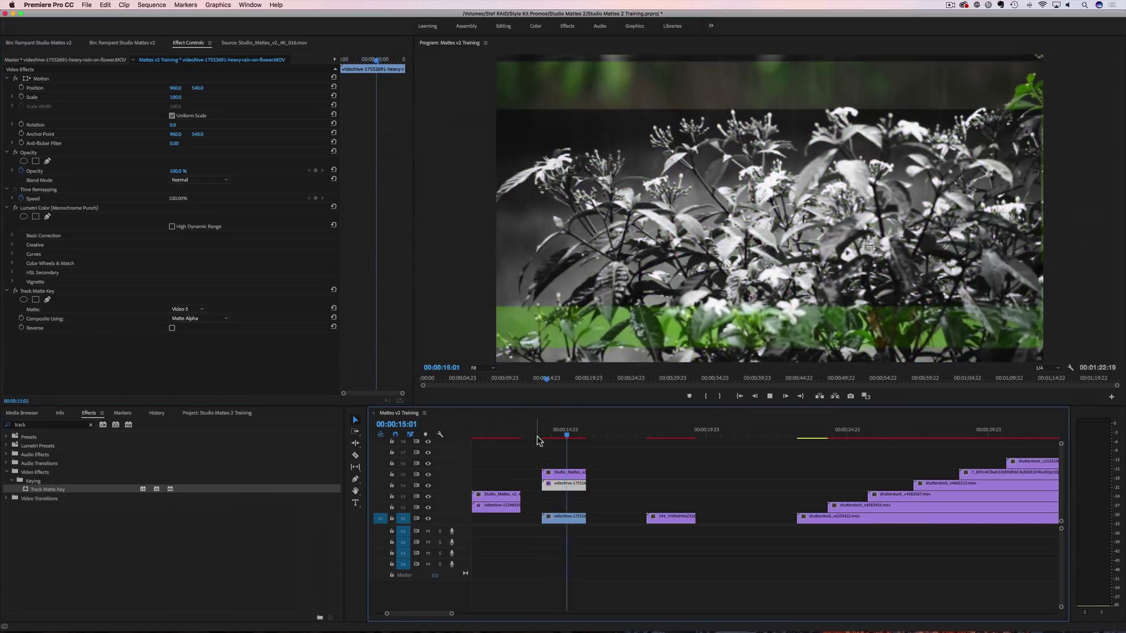
key(space)
mouse_move(566, 441)
mouse_down()
mouse_move(543, 440)
mouse_move(575, 447)
mouse_up()
click(574, 442)
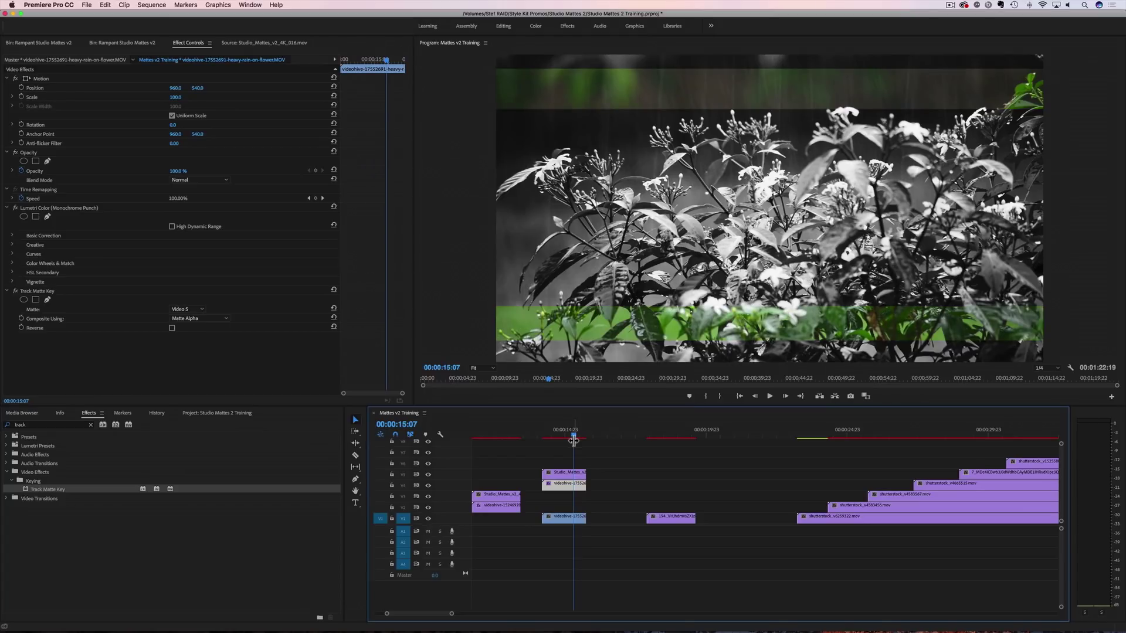
Step: Shift the hikers clip earlier on Video 1, closer to the plant section, and place the playhead at 00:00:17:05
drag(575, 438, 628, 448)
drag(669, 517, 631, 517)
drag(626, 440, 627, 444)
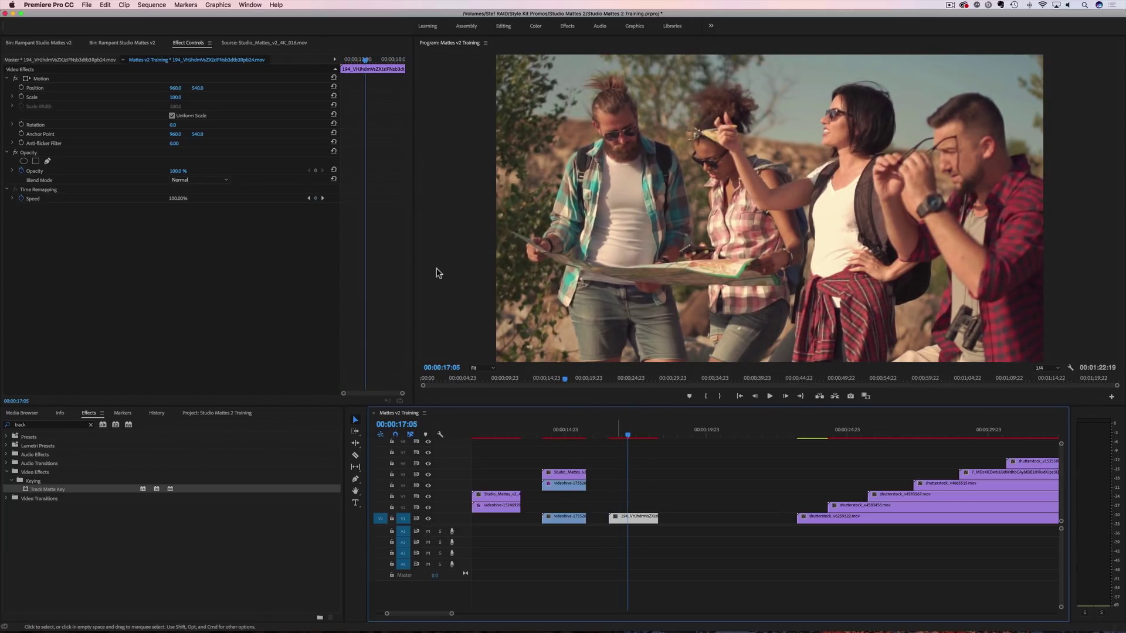
Step: Preview Studio_Mattes_v2_4K_017.mov from its beginning in the source monitor and return to the matte bin
click(115, 43)
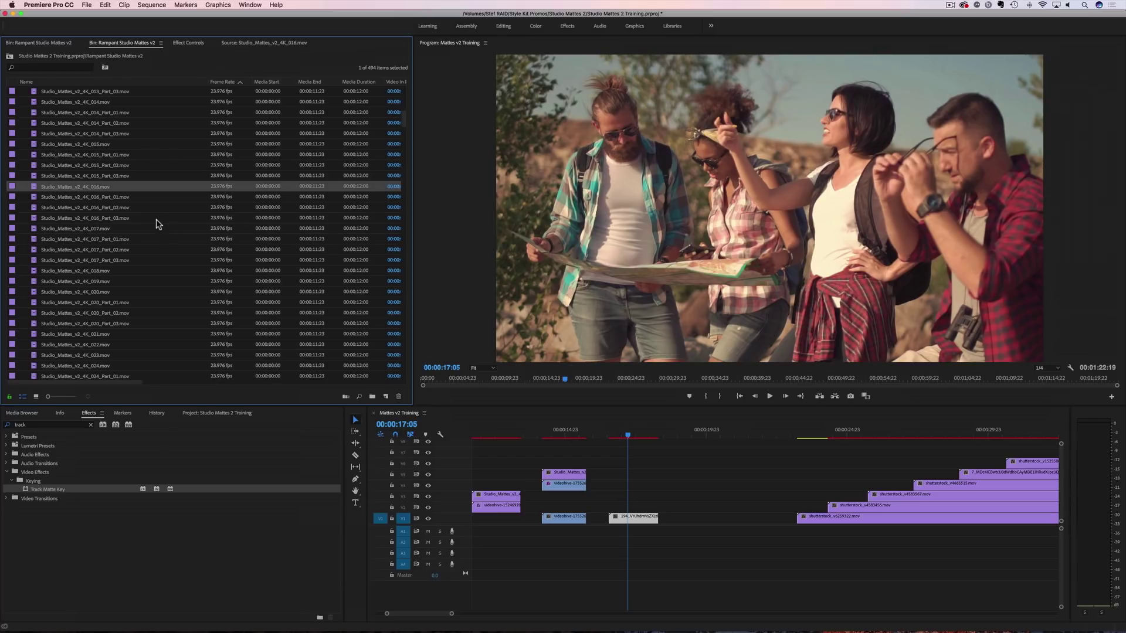
double_click(79, 230)
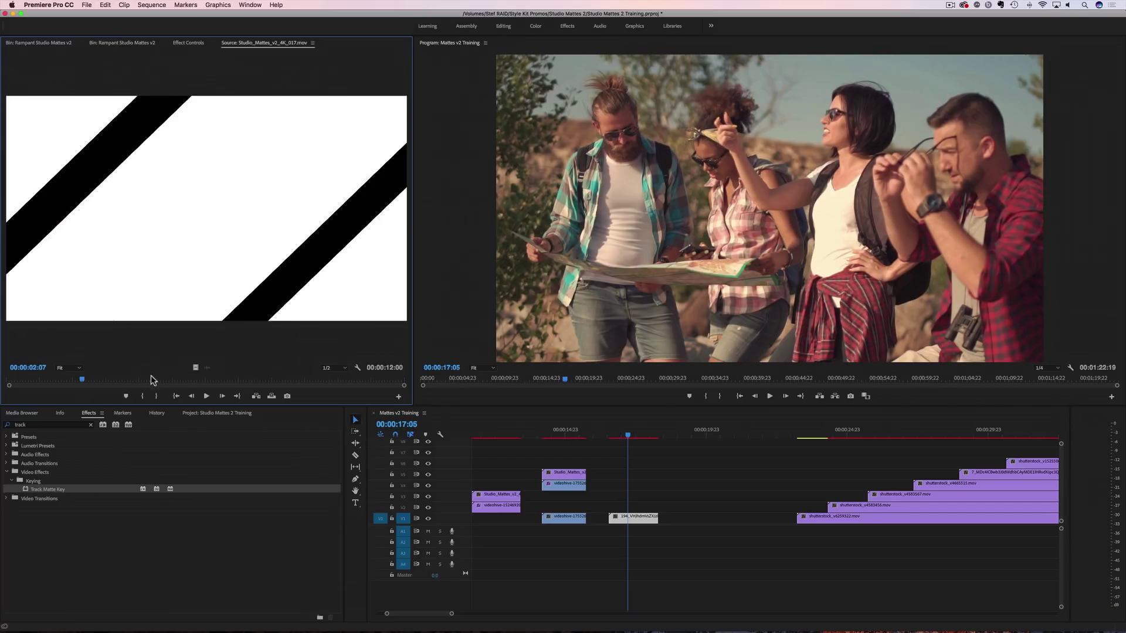
click(206, 396)
drag(87, 381, 3, 382)
click(206, 397)
click(206, 396)
click(121, 43)
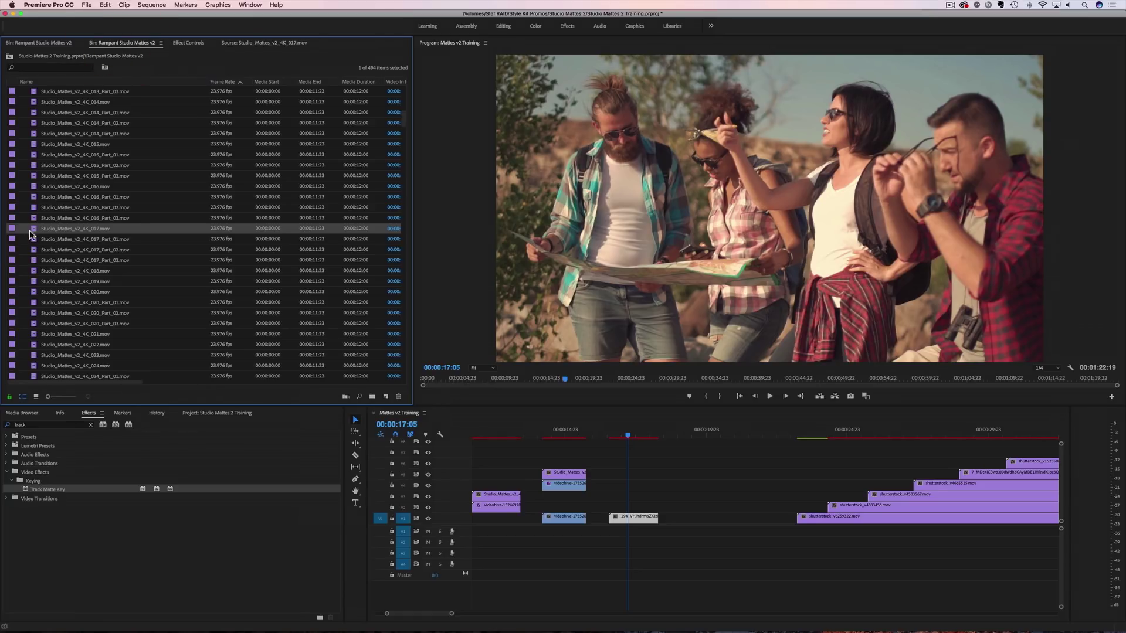
Step: Place Studio_Mattes_v2_4K_017.mov on Video 6 over the hikers clip, matching its length, and scale it to the frame size
drag(31, 226, 649, 465)
right_click(647, 464)
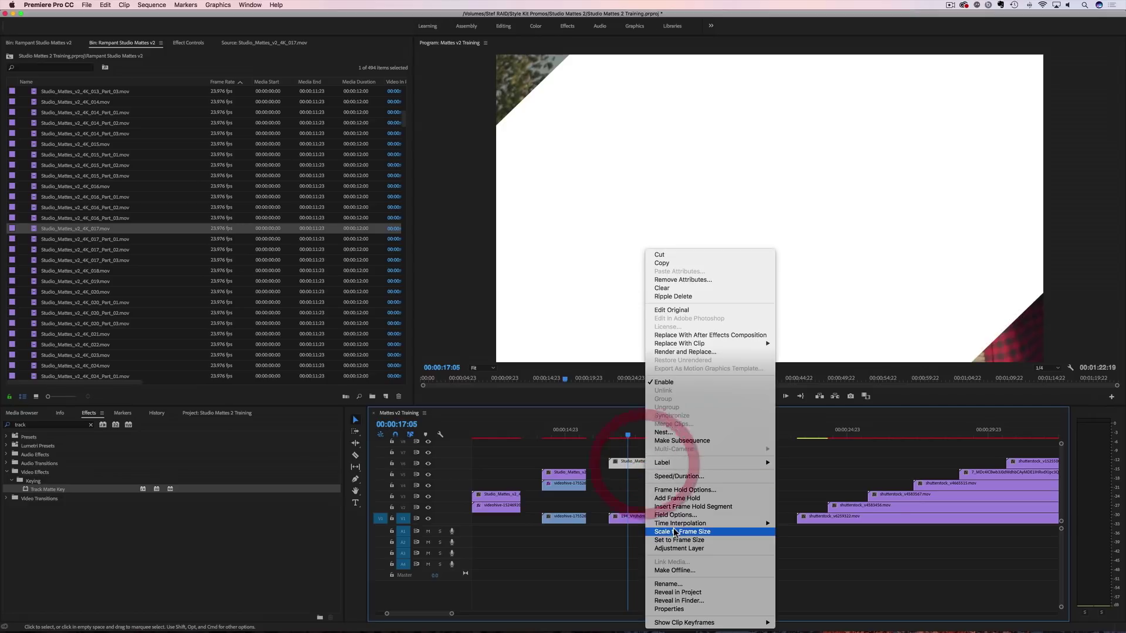
click(674, 532)
Step: Play matte 017 over the hikers clip from 00:00:16:13 and park the playhead at 00:00:17:01
drag(627, 437, 609, 440)
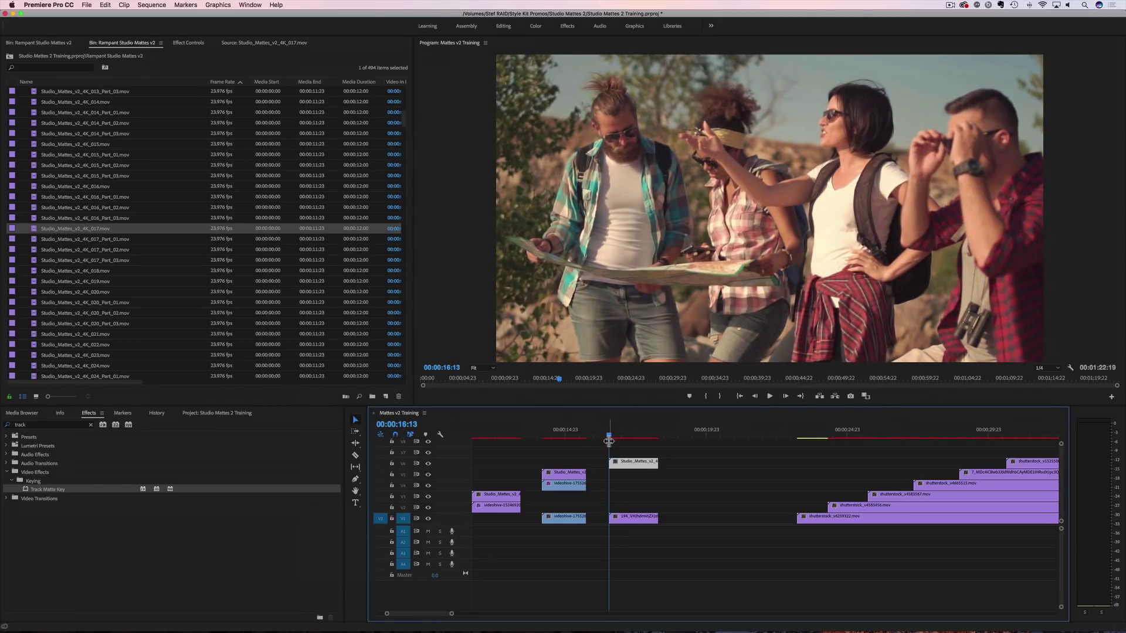
key(space)
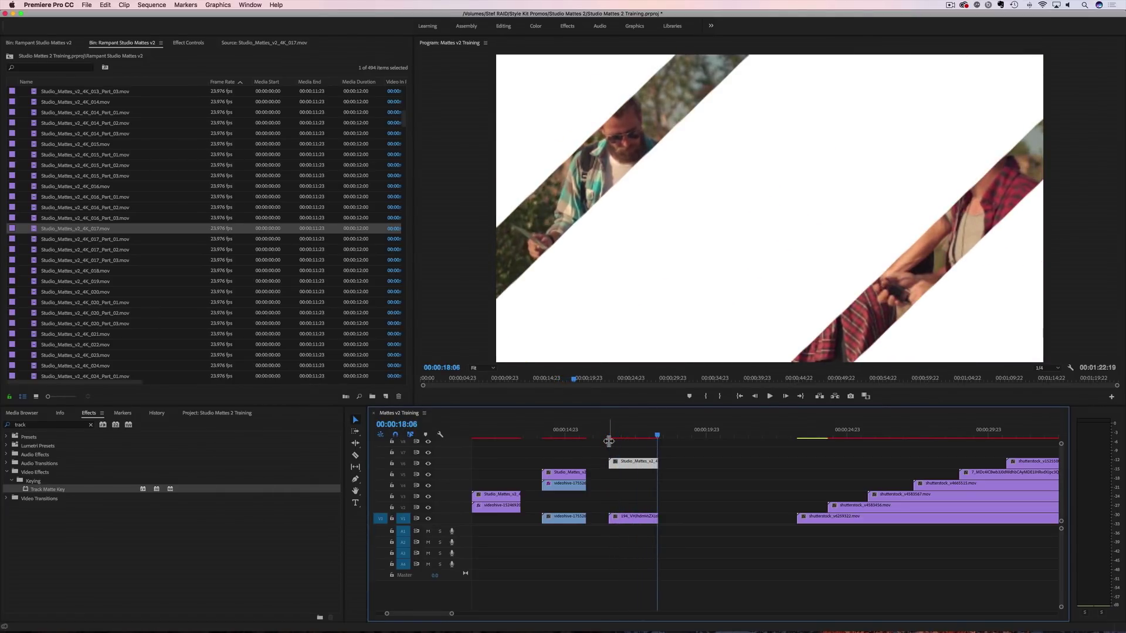
click(623, 441)
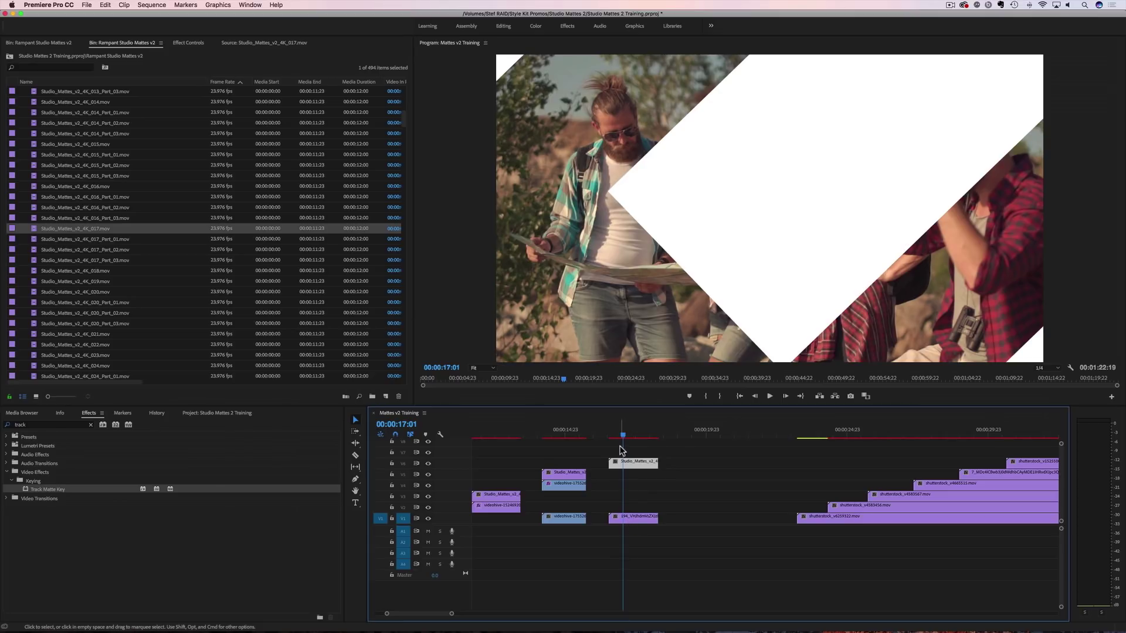
Step: Duplicate the hikers clip onto Video 5 beneath matte 017 and scrub to 00:00:17:11
drag(634, 518, 627, 475)
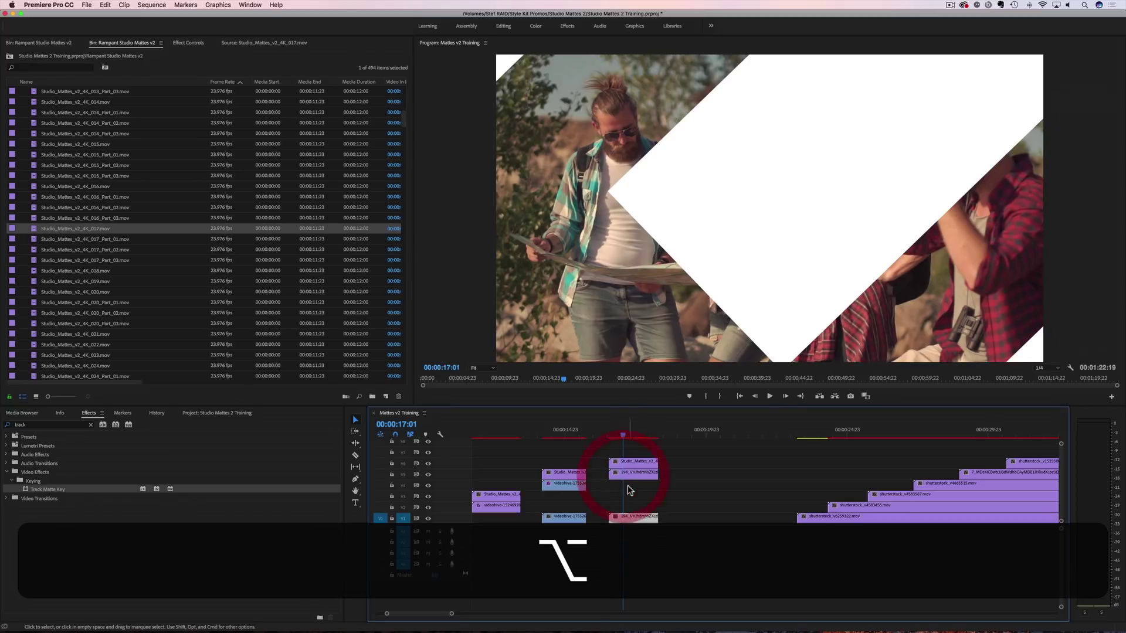
click(628, 475)
click(614, 438)
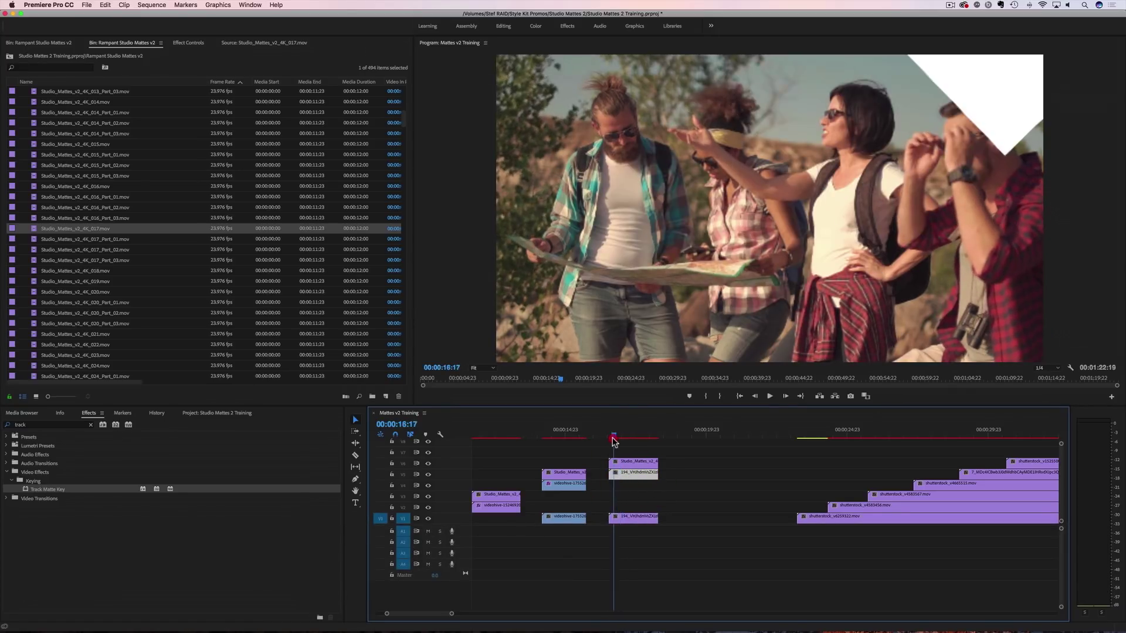
drag(614, 438, 633, 437)
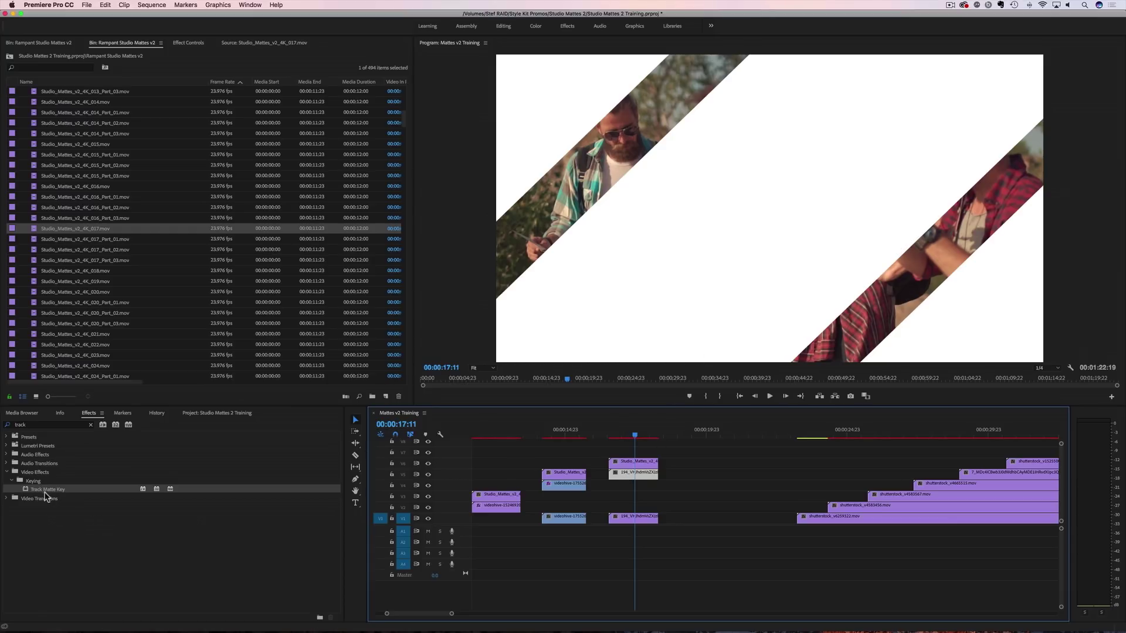
Step: Apply Track Matte Key to the hikers copy on Video 5 and set its matte to Video 6
drag(30, 490, 635, 475)
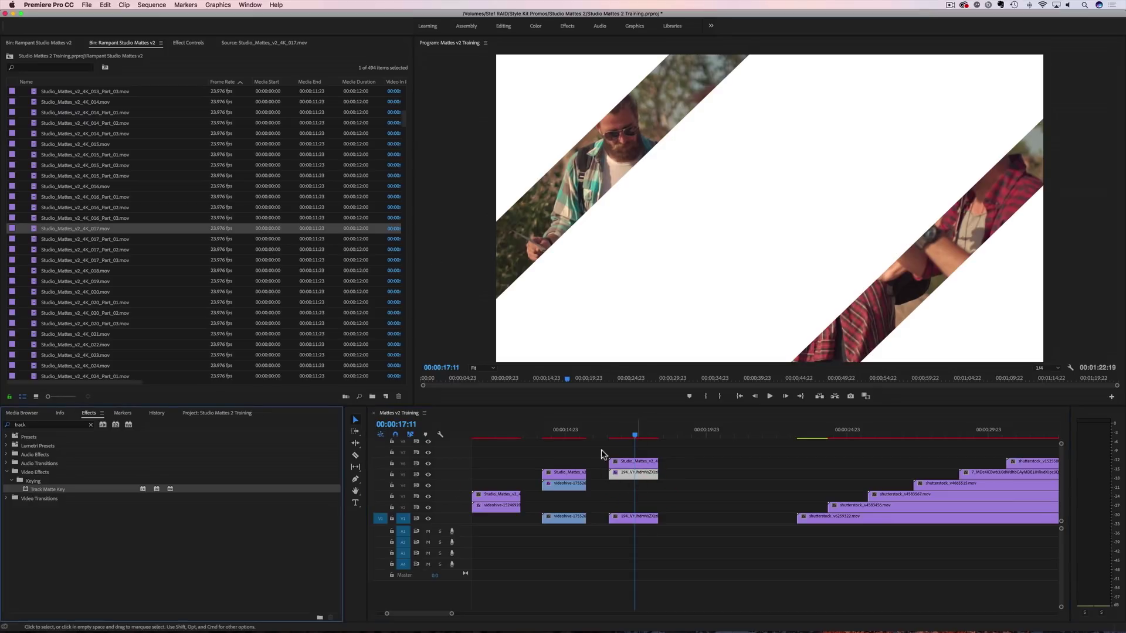
click(188, 43)
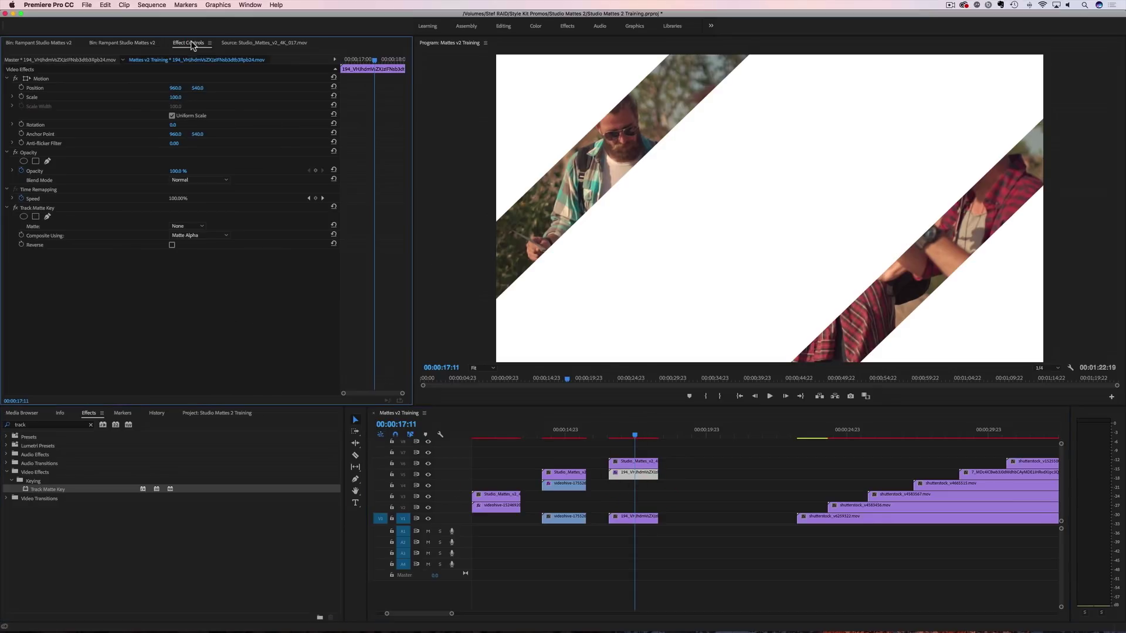
click(189, 227)
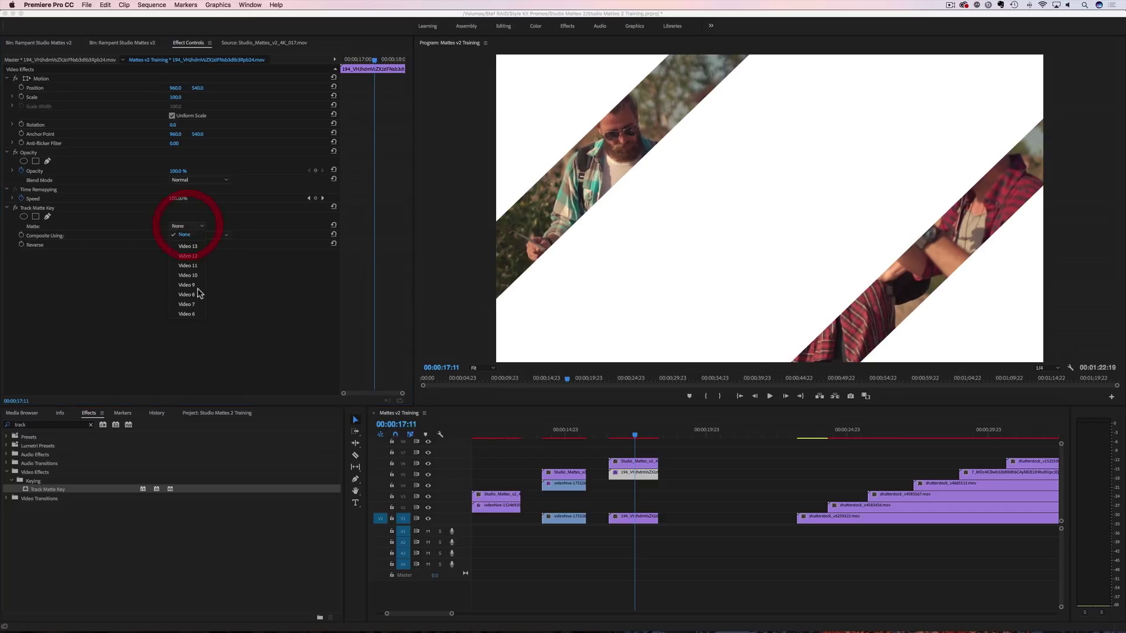
click(196, 315)
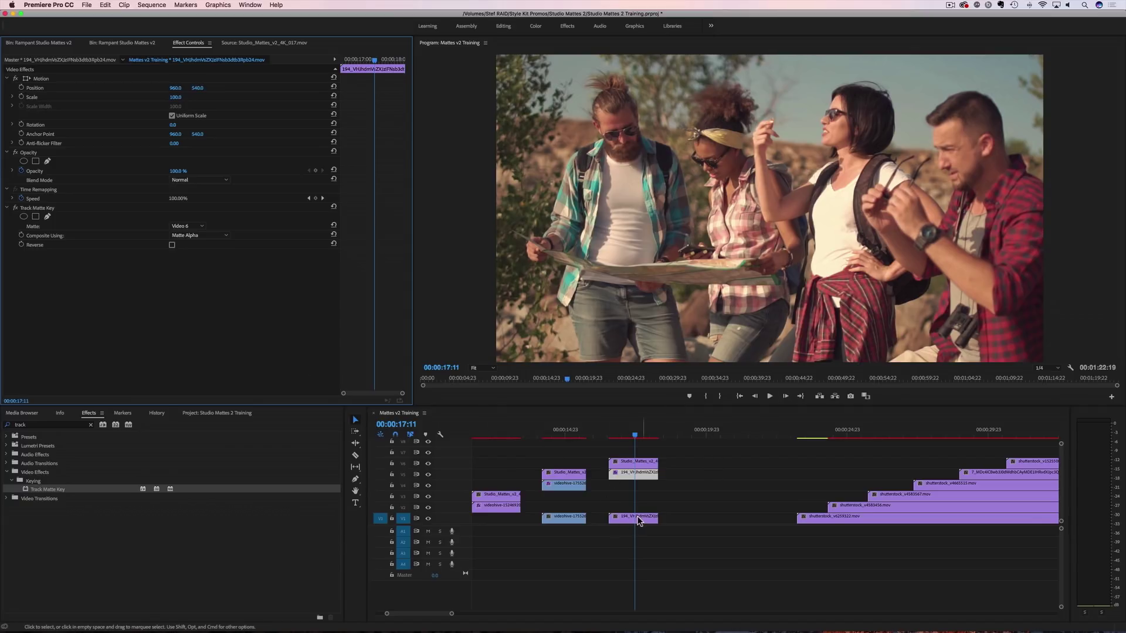
Step: Move the Video 1 hikers clip aside to inspect the keyed layer alone, and return it beneath the matte
drag(614, 524, 672, 521)
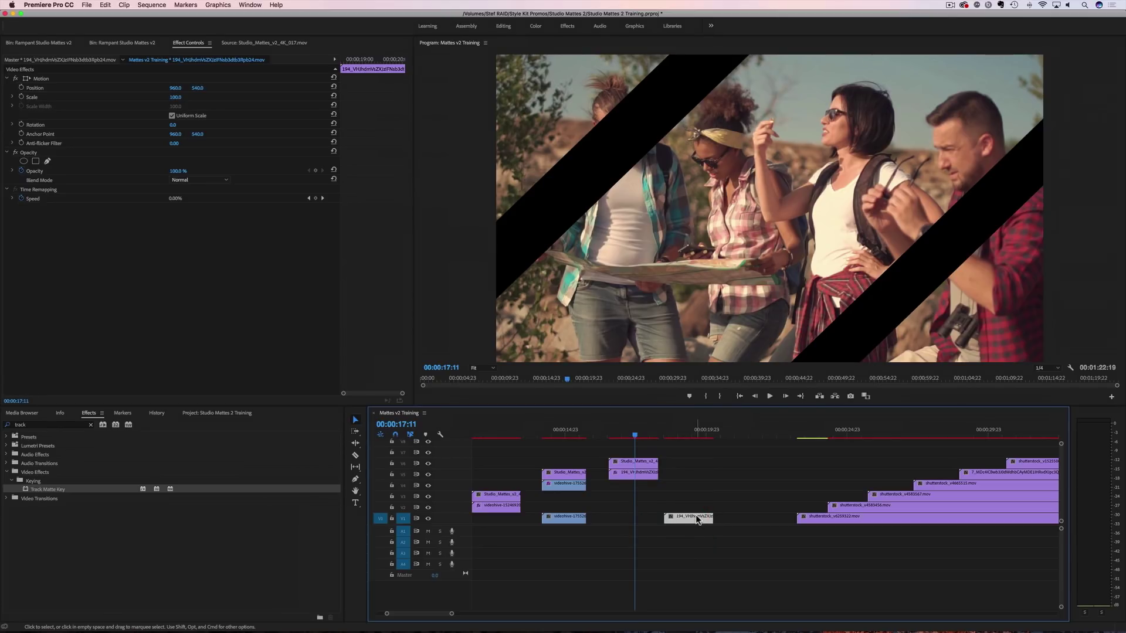
drag(695, 518, 633, 521)
Step: Clear the effects search and browse the Rampant Premiere Essentials v1 presets down to the Quick Looks in Rampant Effects
click(627, 476)
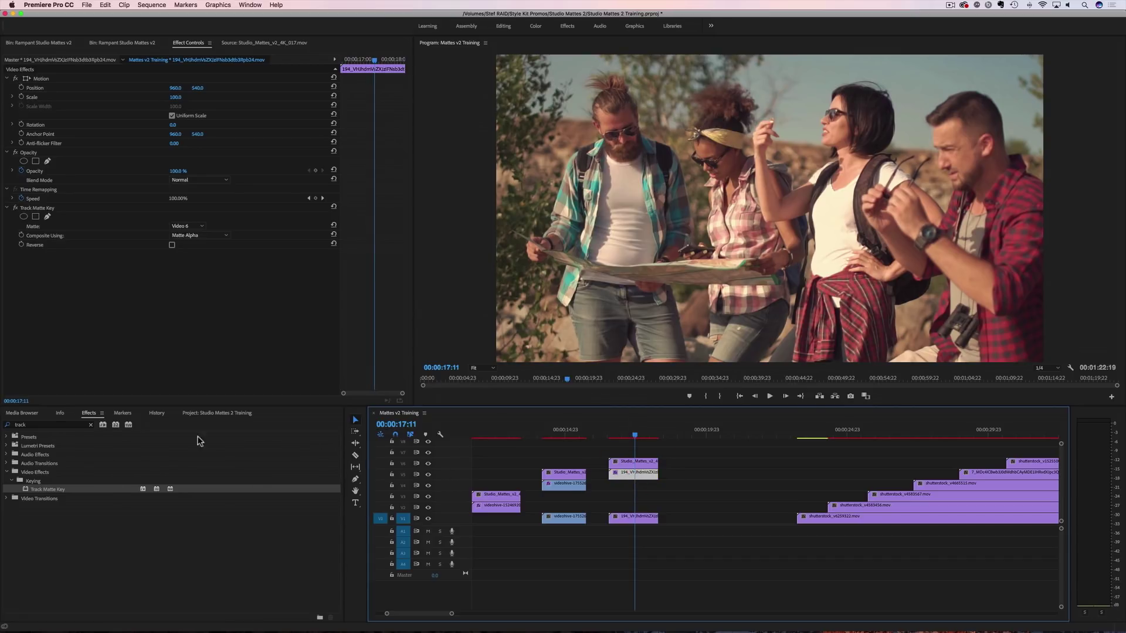
click(91, 425)
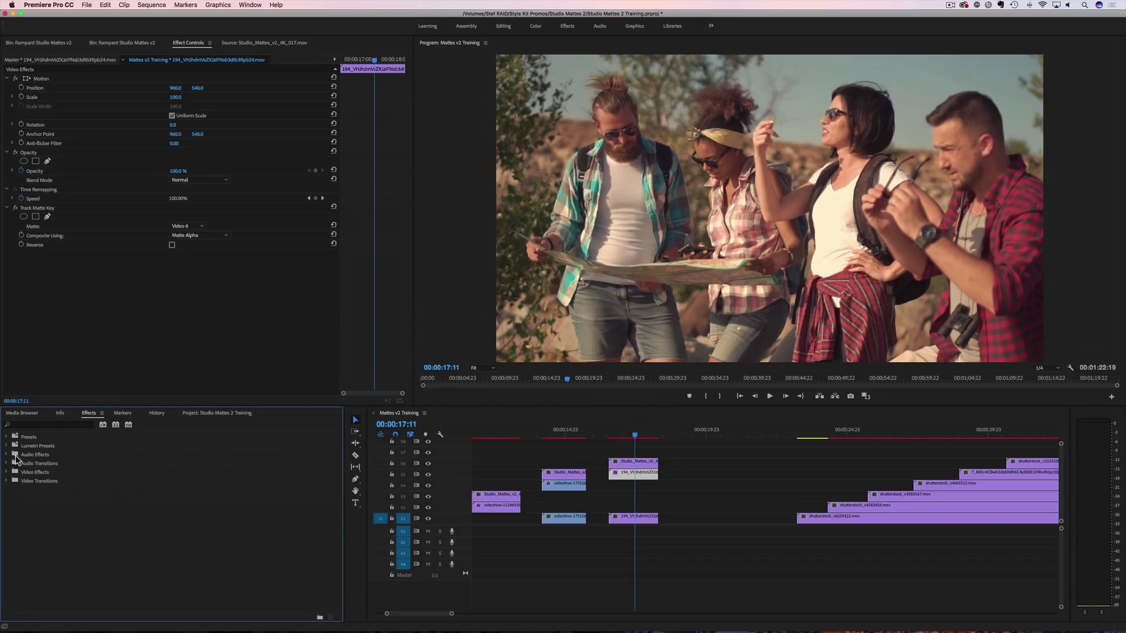
click(7, 472)
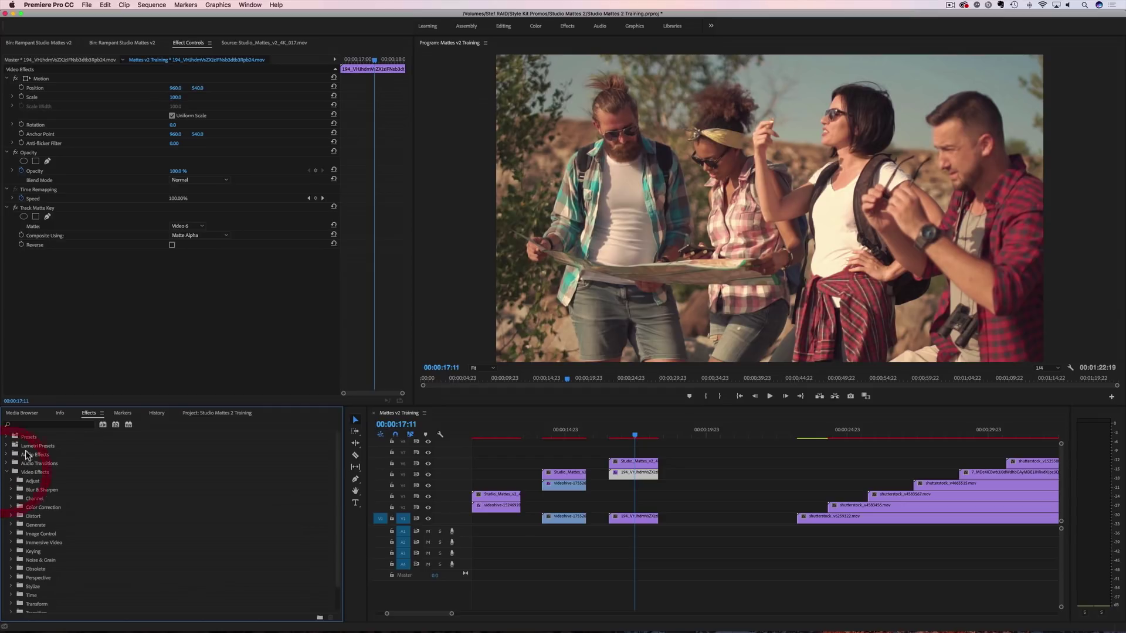
click(7, 472)
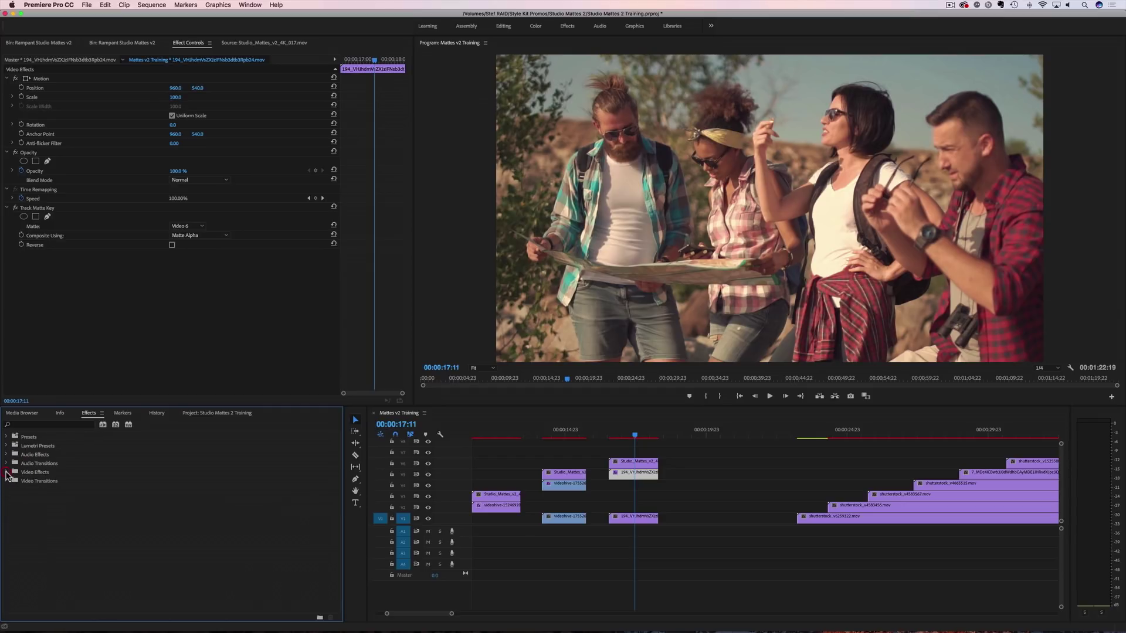
click(7, 437)
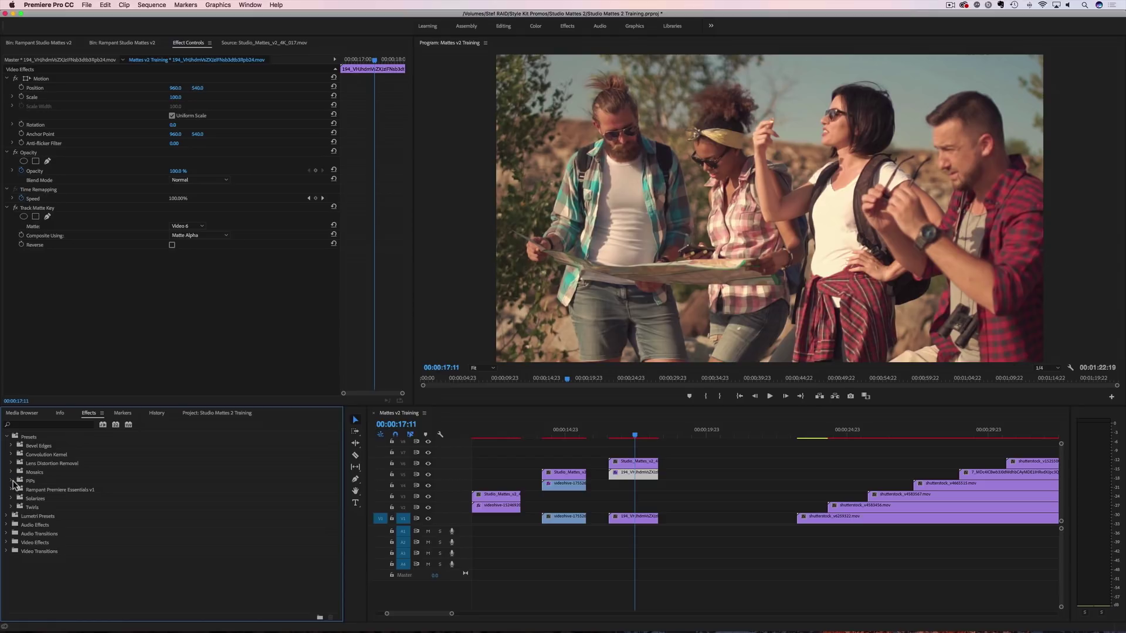
click(11, 489)
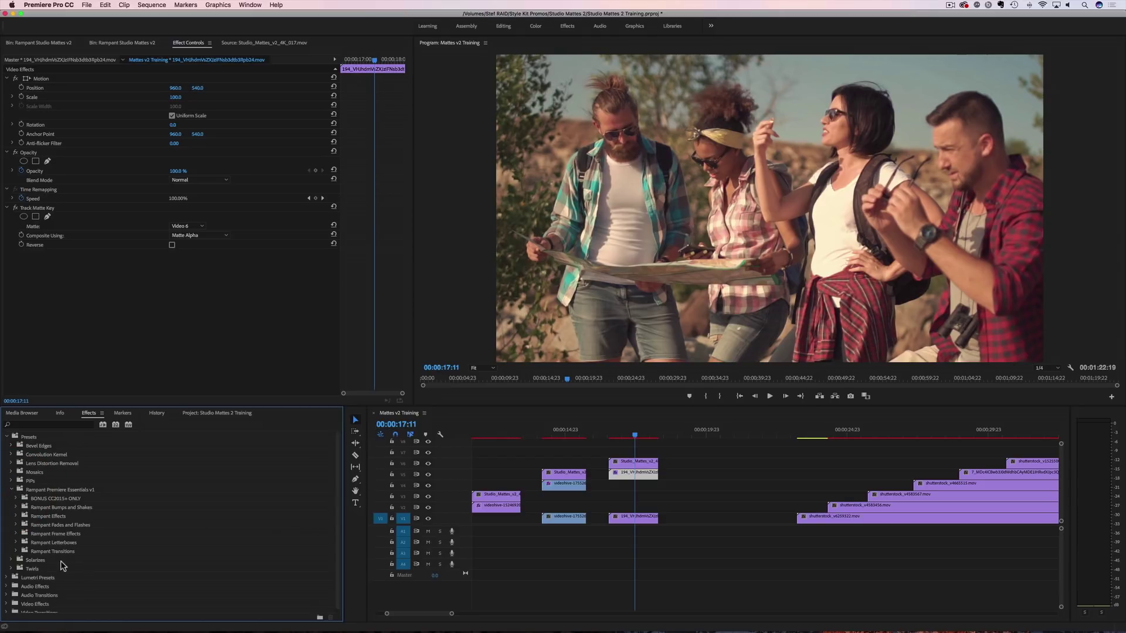
click(15, 516)
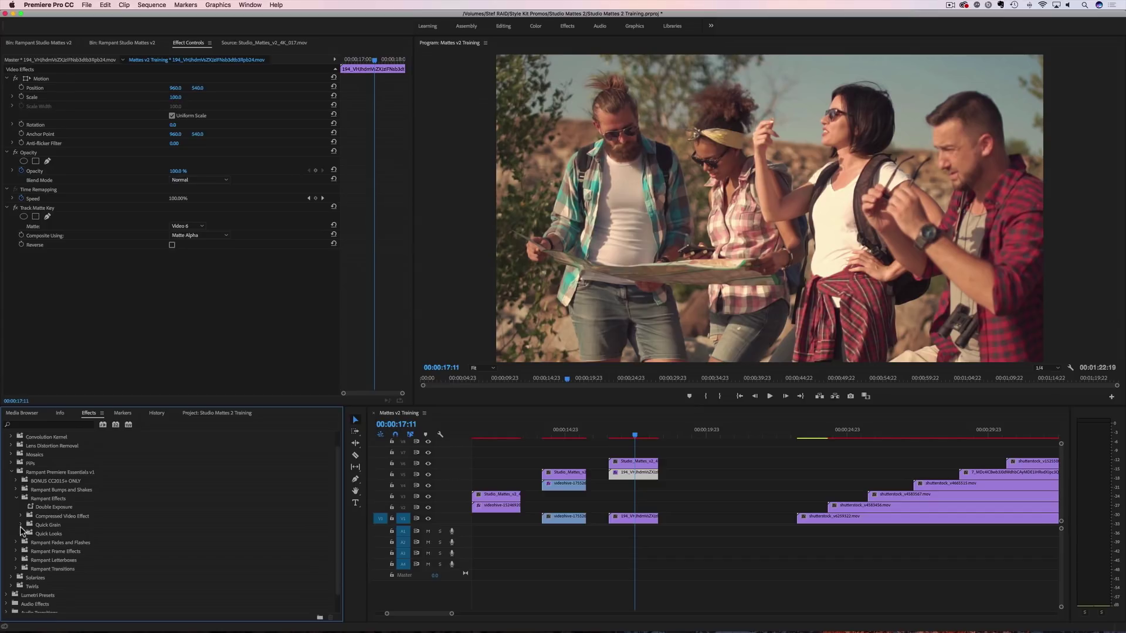
click(21, 533)
Step: Apply the Grain High Contrast and Desaturation preset to the keyed hikers copy on Video 5
scroll(41, 548, down, 2)
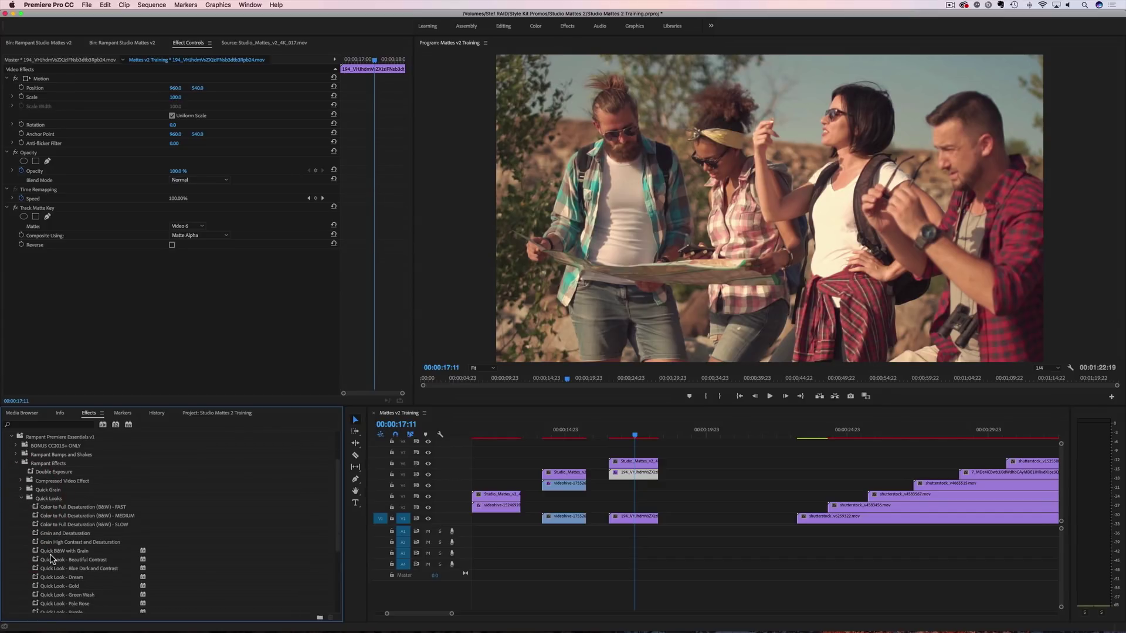
scroll(51, 556, down, 1)
scroll(57, 553, down, 1)
scroll(63, 555, down, 1)
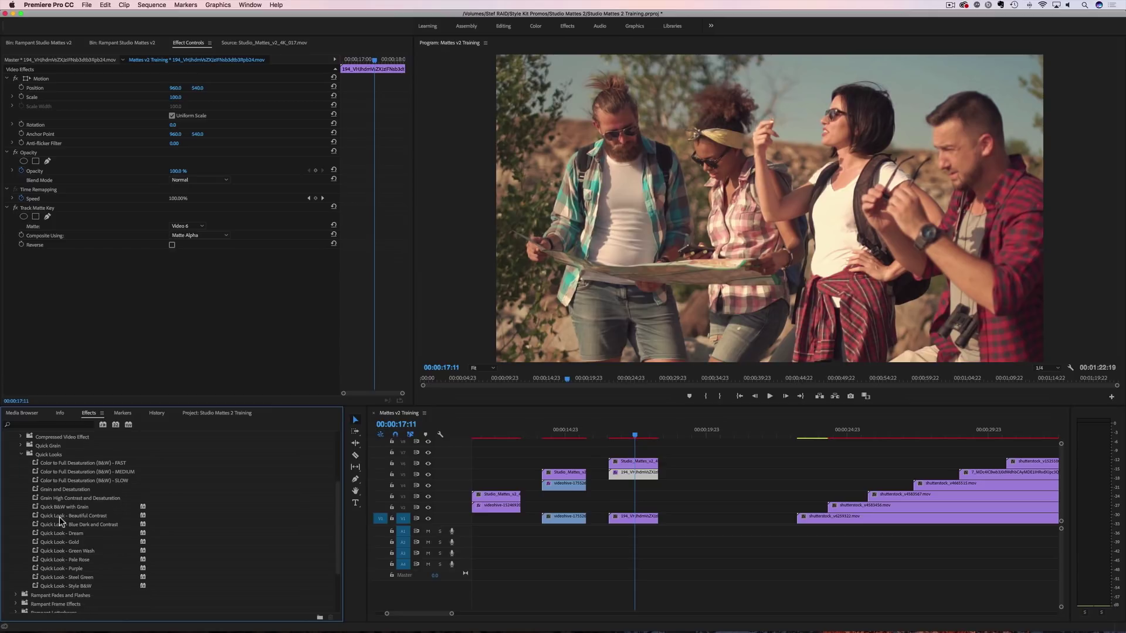
drag(53, 498, 640, 479)
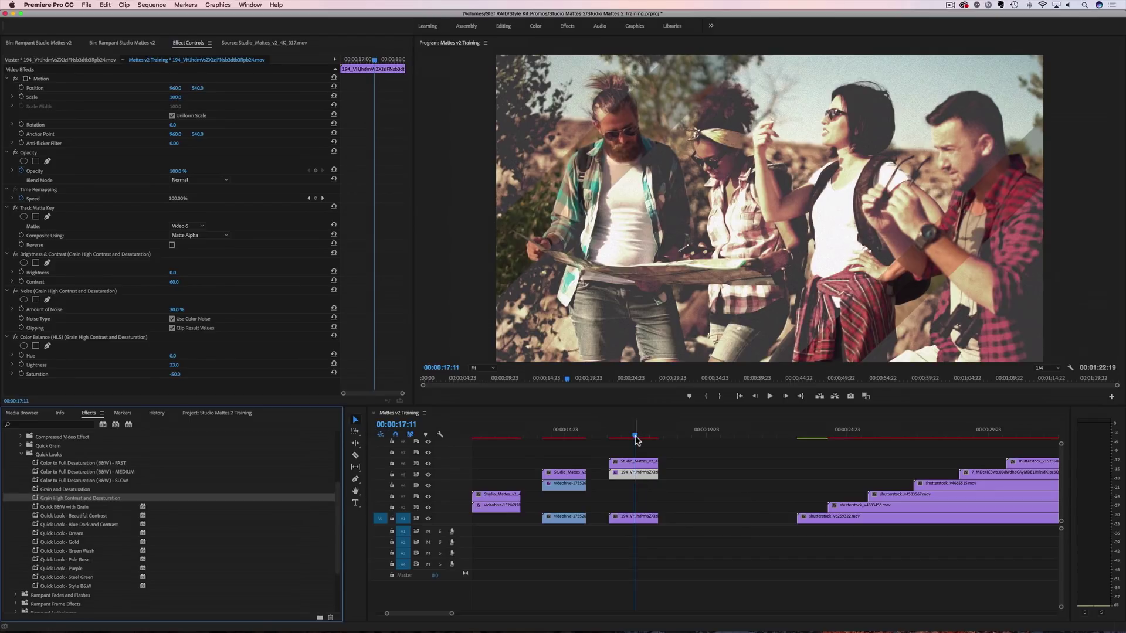
Step: Play the treated hikers section from 00:00:16:09 and return the playhead to 00:00:17:11
drag(637, 437, 604, 440)
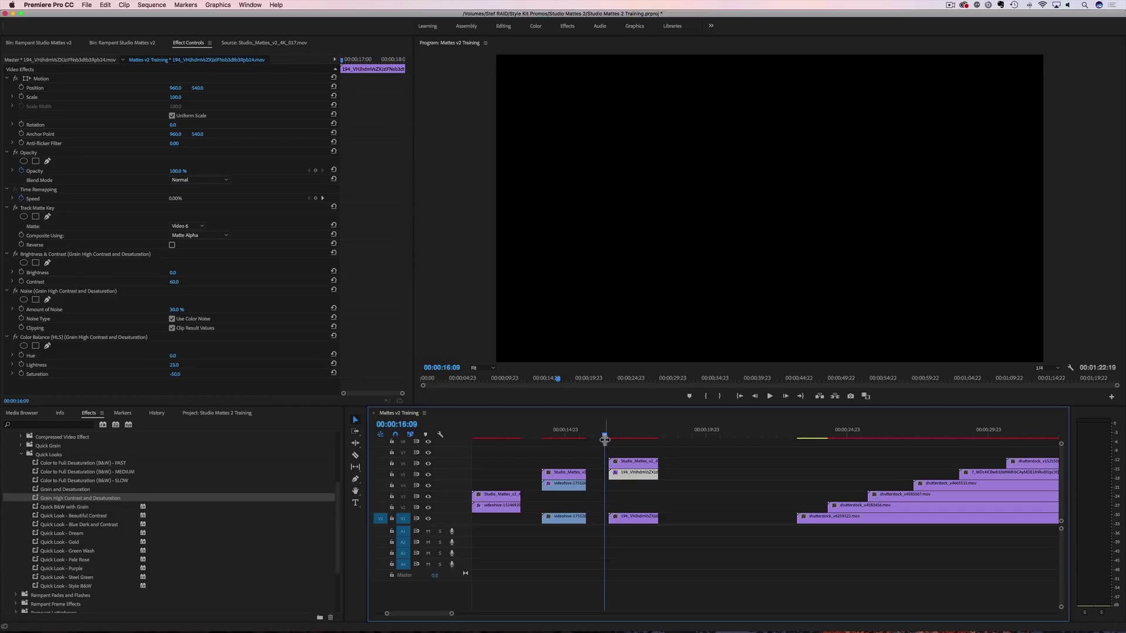
key(space)
key(space)
drag(665, 441, 634, 441)
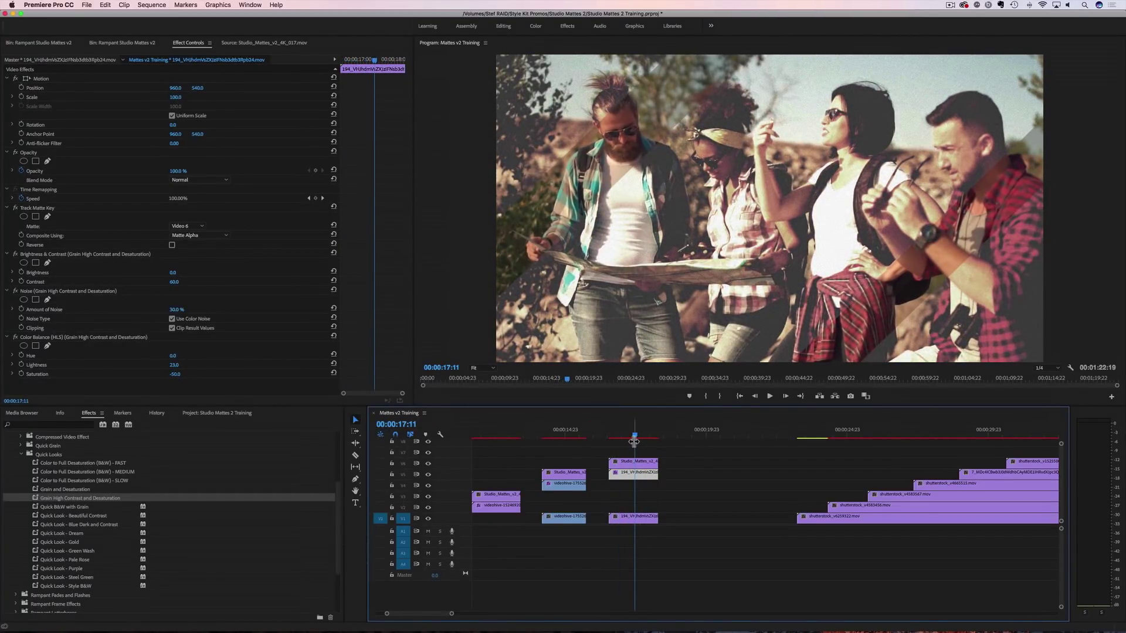
Step: Duplicate the hikers and matte 017 stack just after the original, and select its Video 5 clip with the playhead at 00:00:19:09
click(624, 519)
drag(625, 447, 684, 522)
click(683, 435)
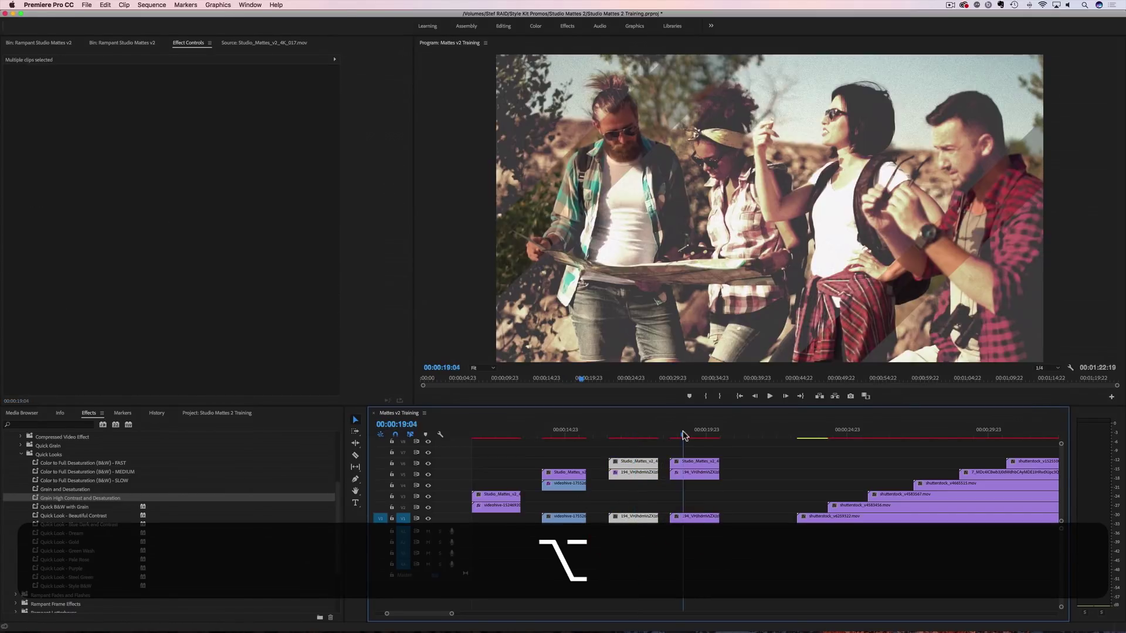
drag(683, 436, 689, 435)
click(692, 472)
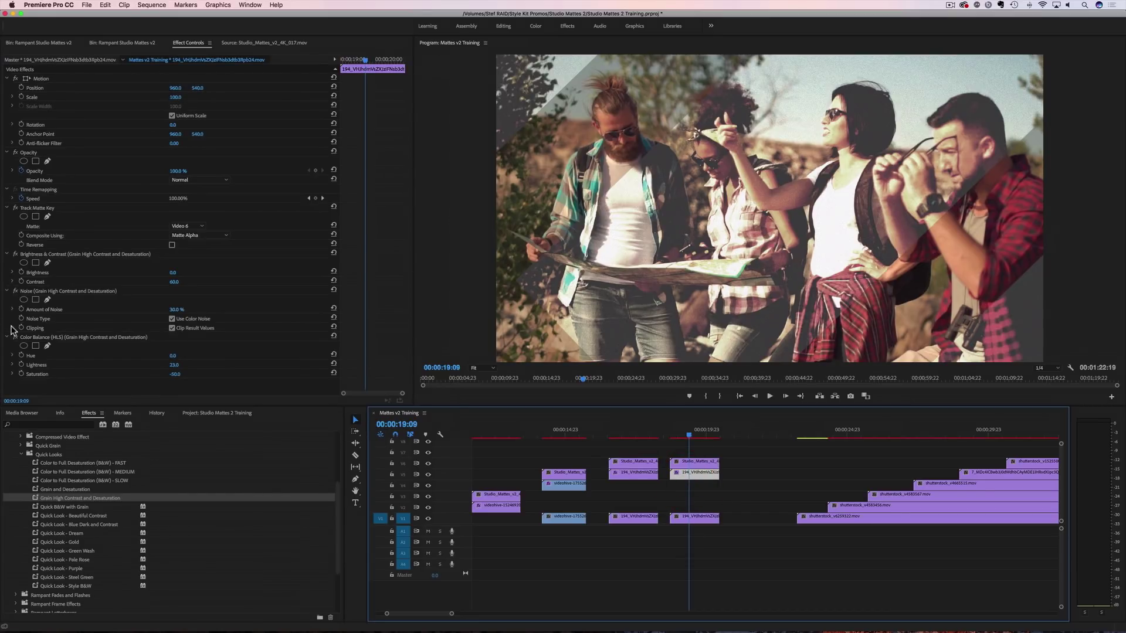
Step: Remove Color Balance (HLS), Noise and Brightness & Contrast from the second stack's Video 5 clip, keeping Track Matte Key
click(28, 338)
key(Delete)
click(28, 292)
key(Delete)
click(30, 254)
key(Delete)
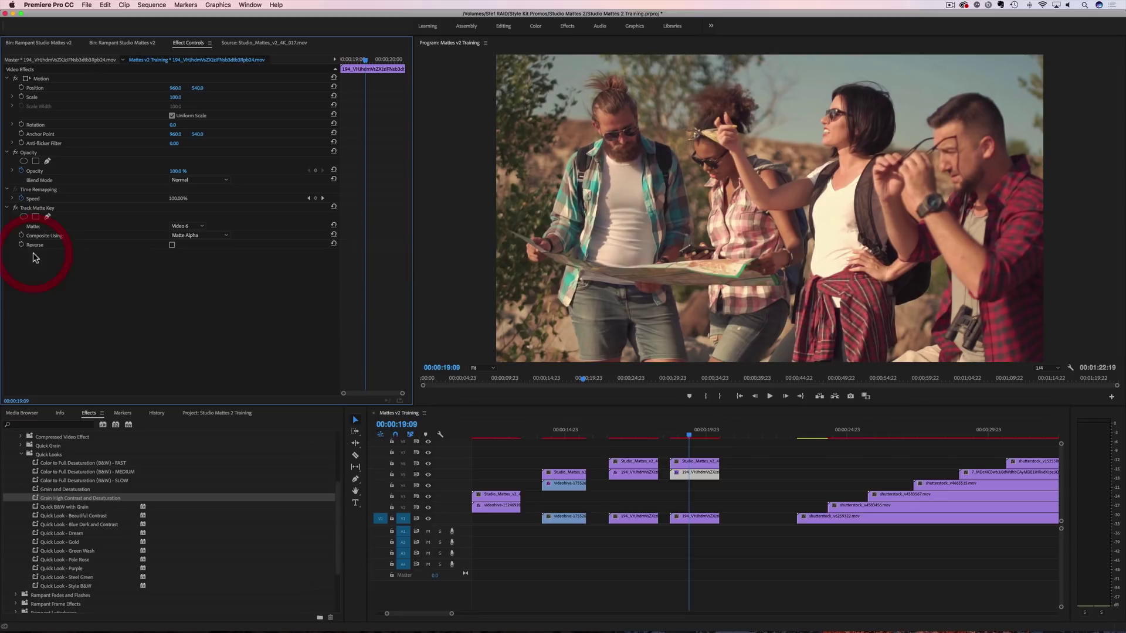
Step: Apply the Posterize effect from the Stylize category to the second stack's hikers clip on Video 5
click(22, 455)
click(14, 490)
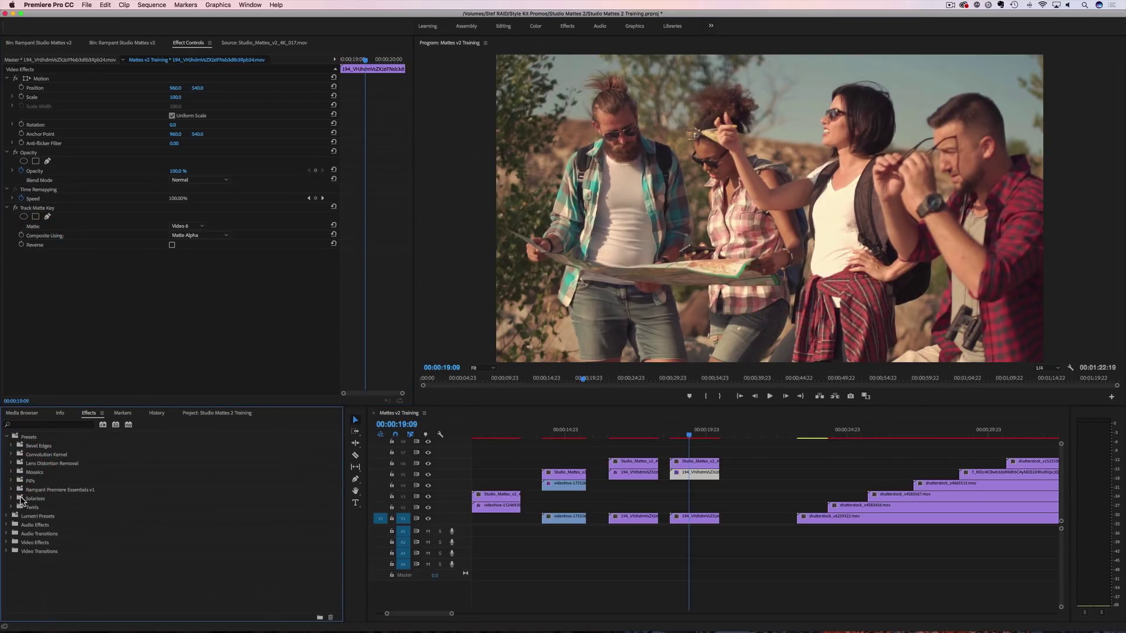
click(7, 438)
click(7, 473)
click(11, 557)
scroll(65, 568, down, 3)
scroll(65, 568, up, 2)
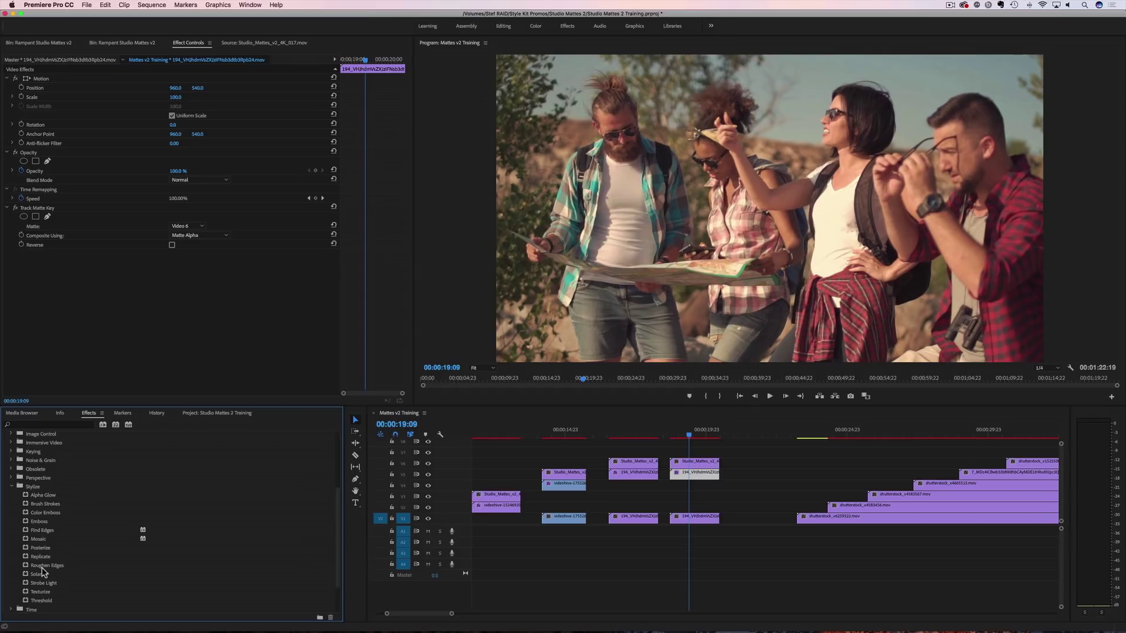
drag(40, 548, 691, 476)
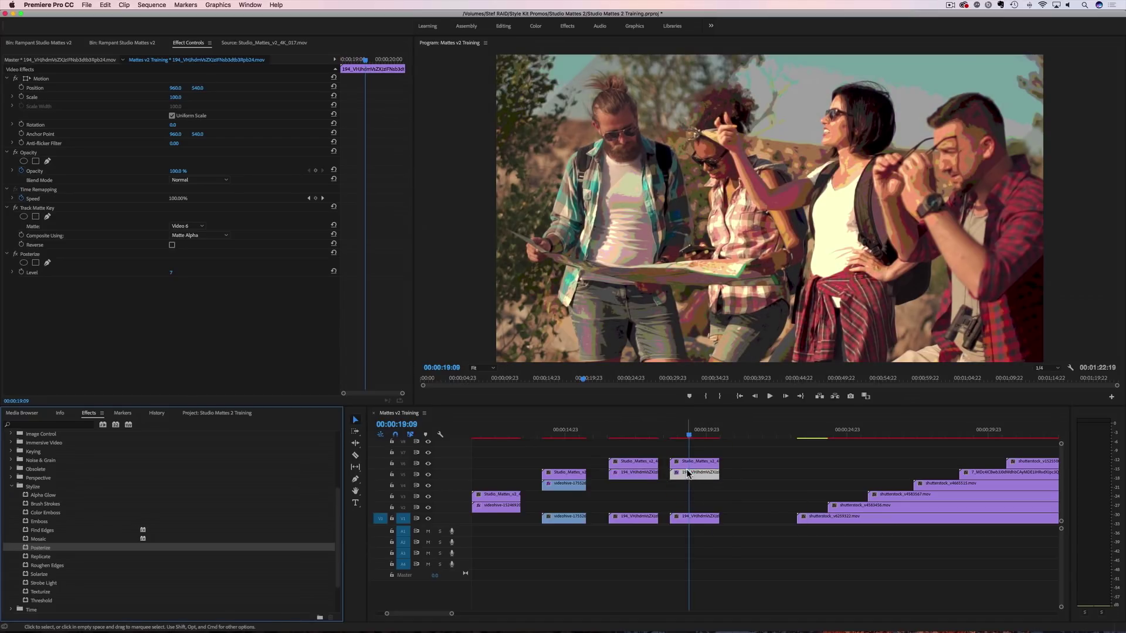
Step: Preview the posterized stack up to 00:00:19:20 and set the Posterize level to 2
click(667, 434)
key(space)
key(space)
drag(171, 273, 159, 273)
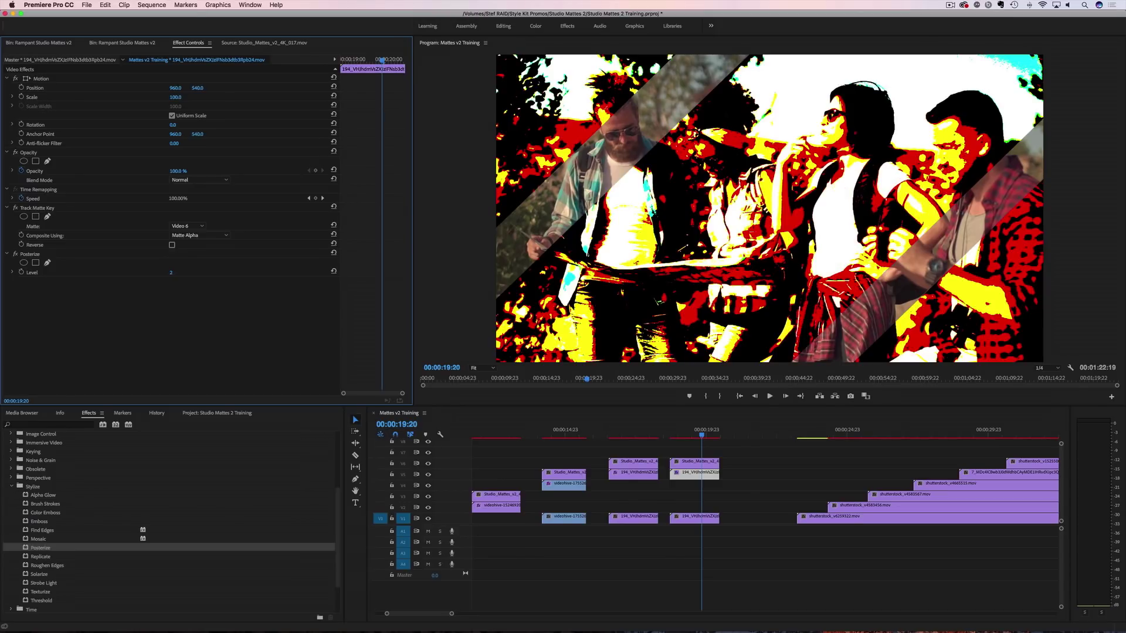
Step: Replay the posterized matte transition several times from about 00:00:18:13 to check the effect
click(665, 440)
key(space)
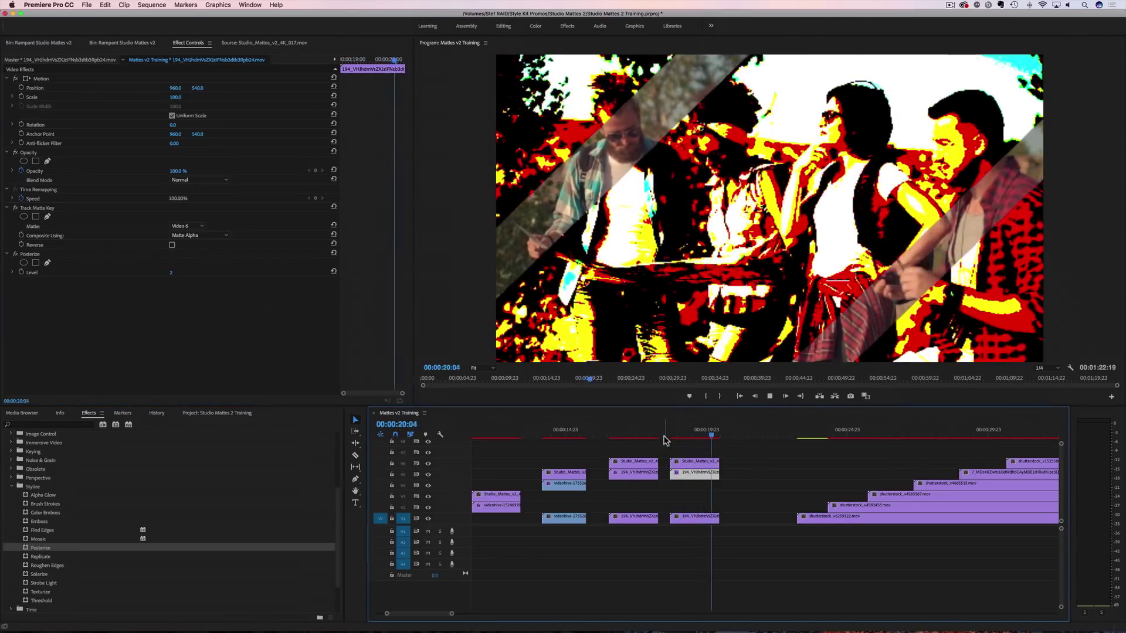
key(space)
click(666, 439)
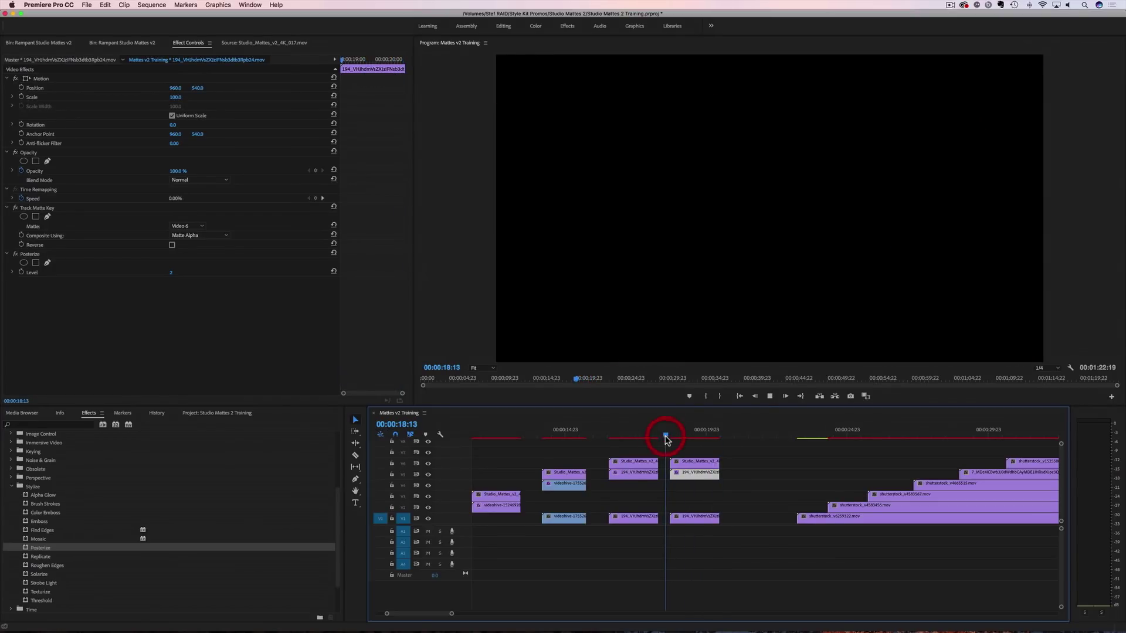
key(space)
key(space)
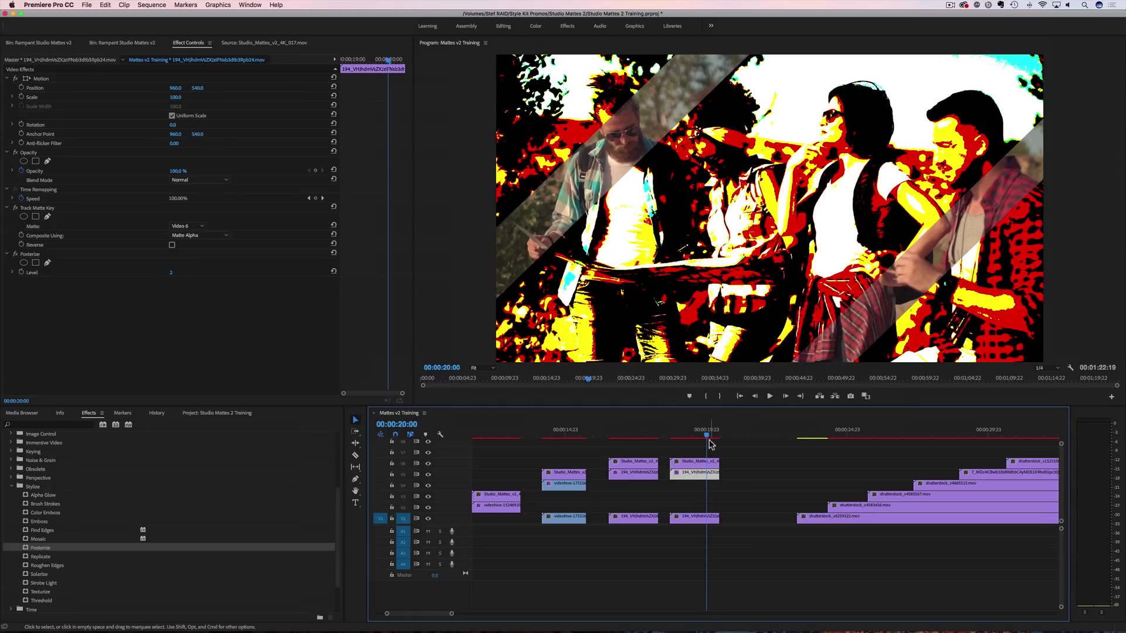
drag(705, 441, 666, 444)
key(space)
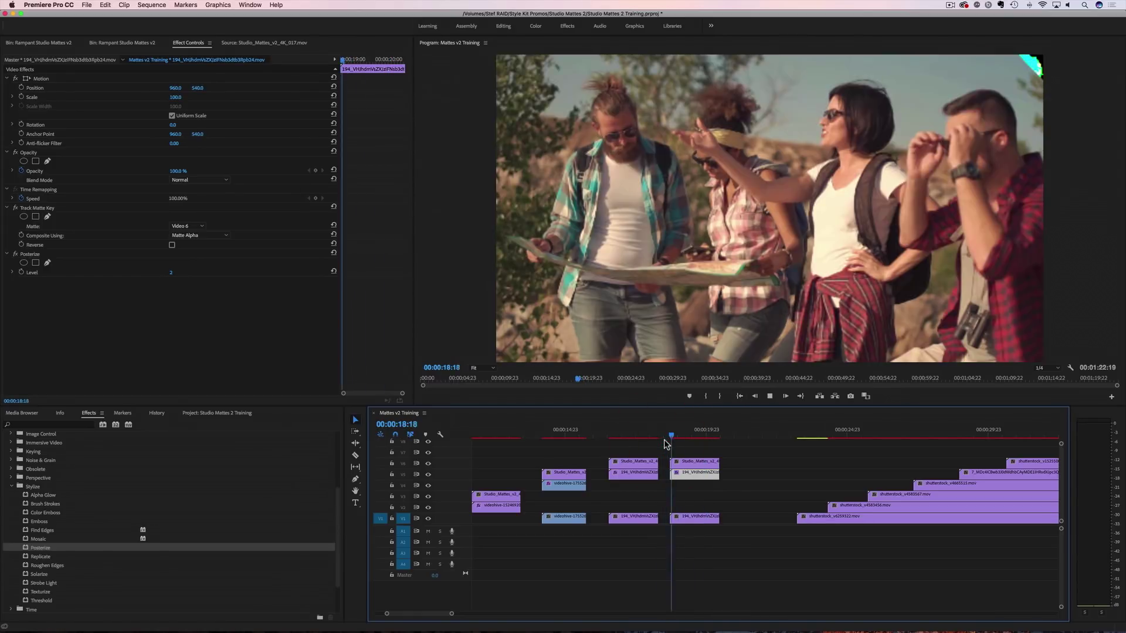
key(space)
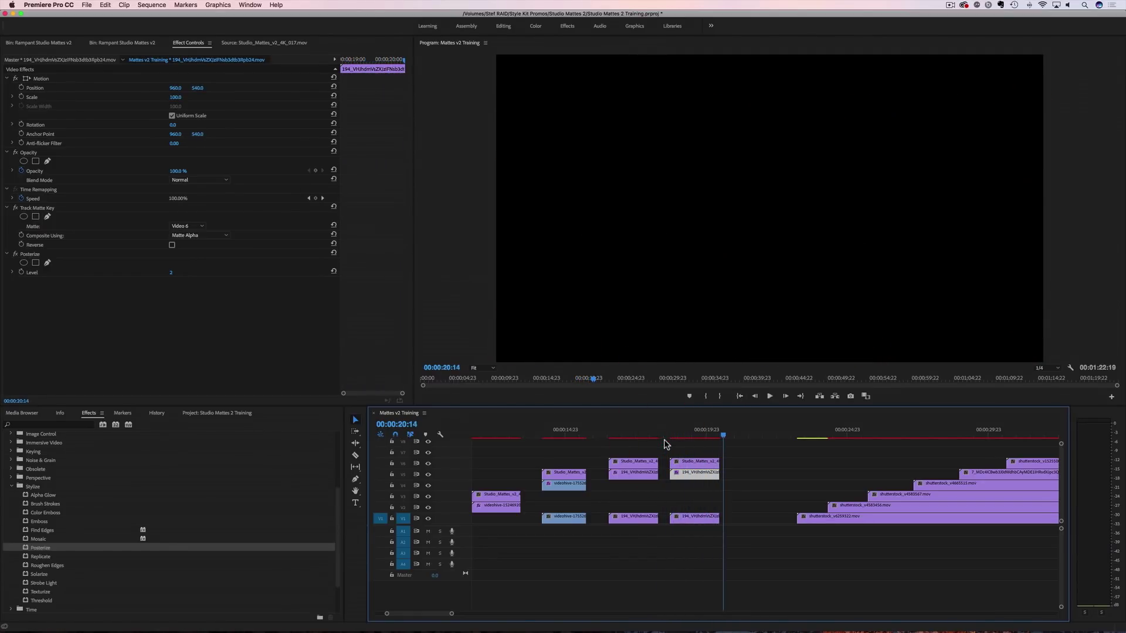
Step: Duplicate the posterized stack after the second one and remove Posterize from the new copy's Video 5 clip
drag(731, 530, 754, 516)
alt+click(754, 471)
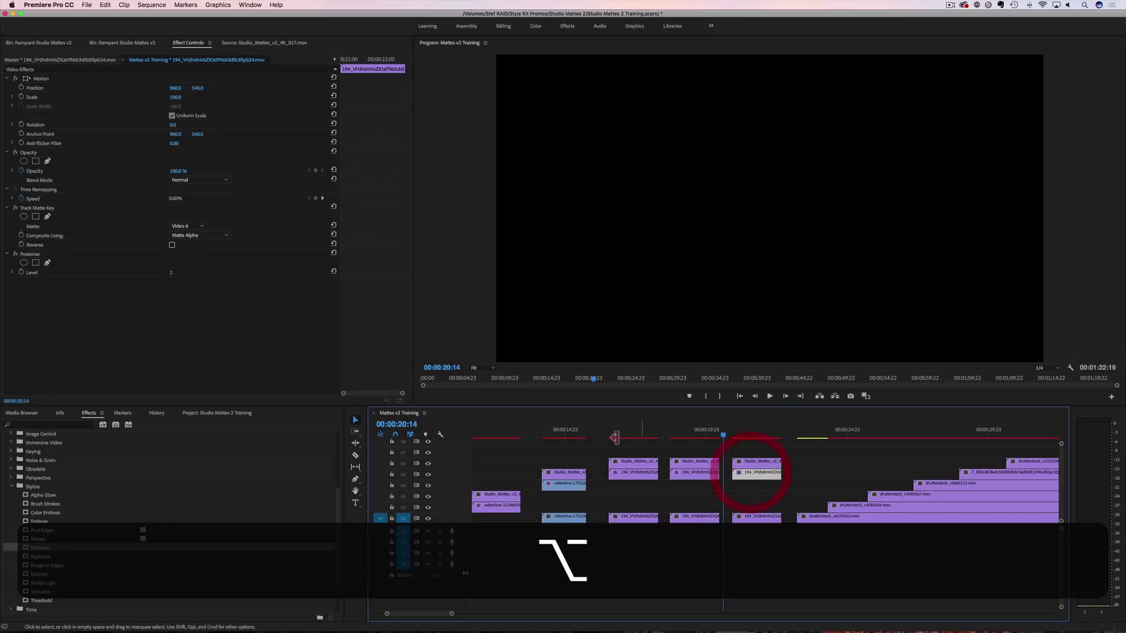
click(25, 257)
key(Delete)
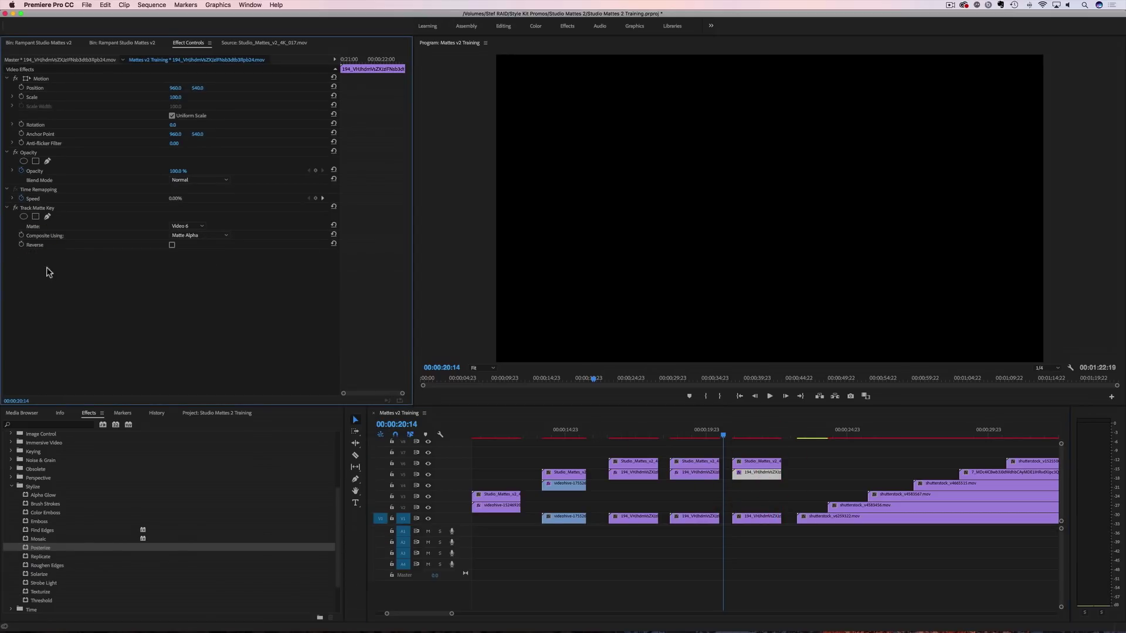
Step: Shift the shutterstock clips about 21 seconds down the timeline to make room, and park the playhead at 00:00:22:01 in the third stack
drag(451, 613, 503, 614)
drag(730, 448, 972, 518)
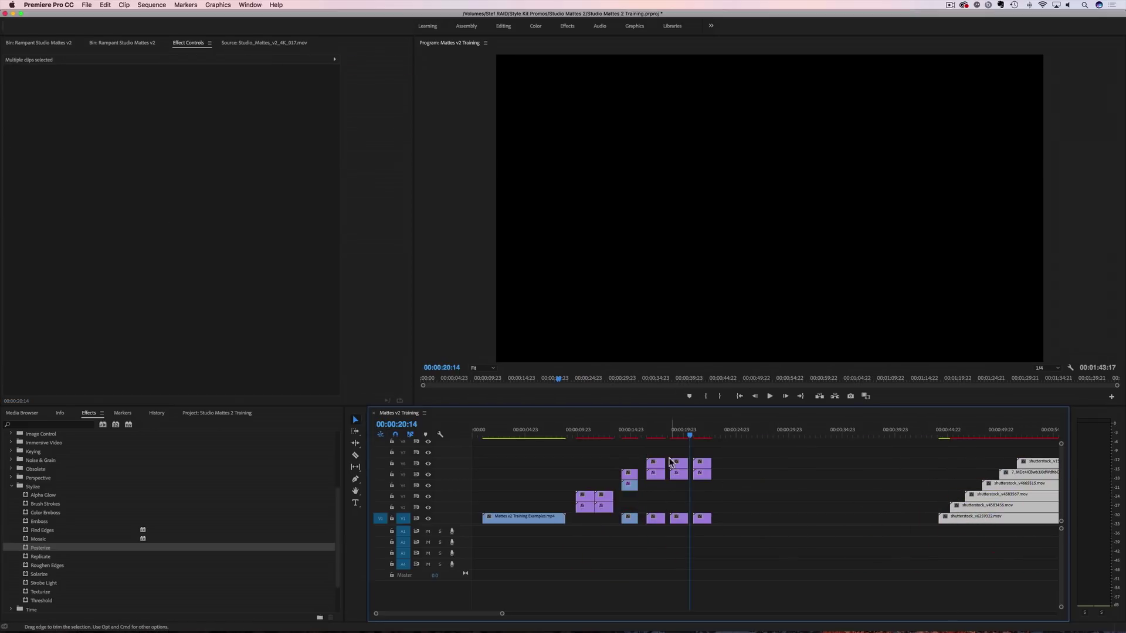
drag(502, 615, 446, 615)
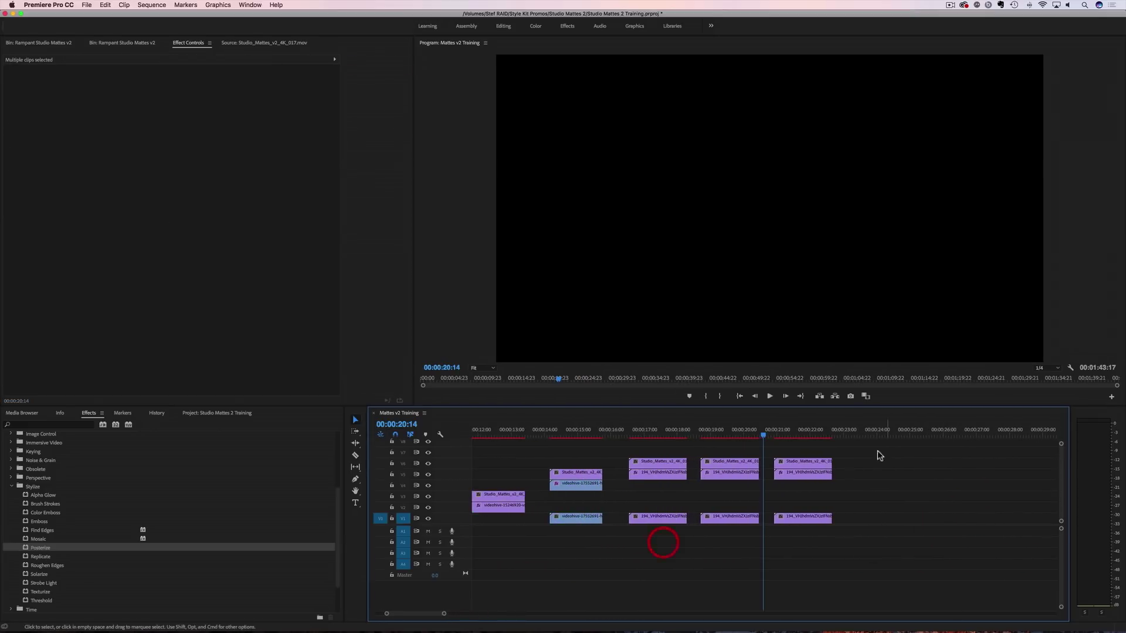
click(782, 438)
drag(784, 439, 811, 442)
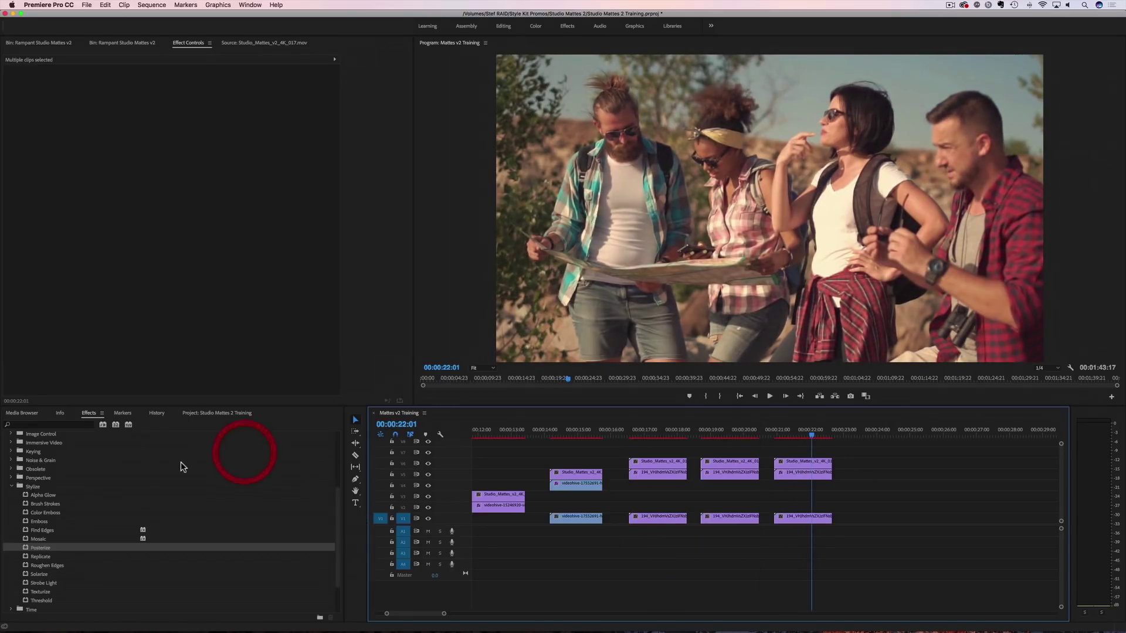
click(11, 487)
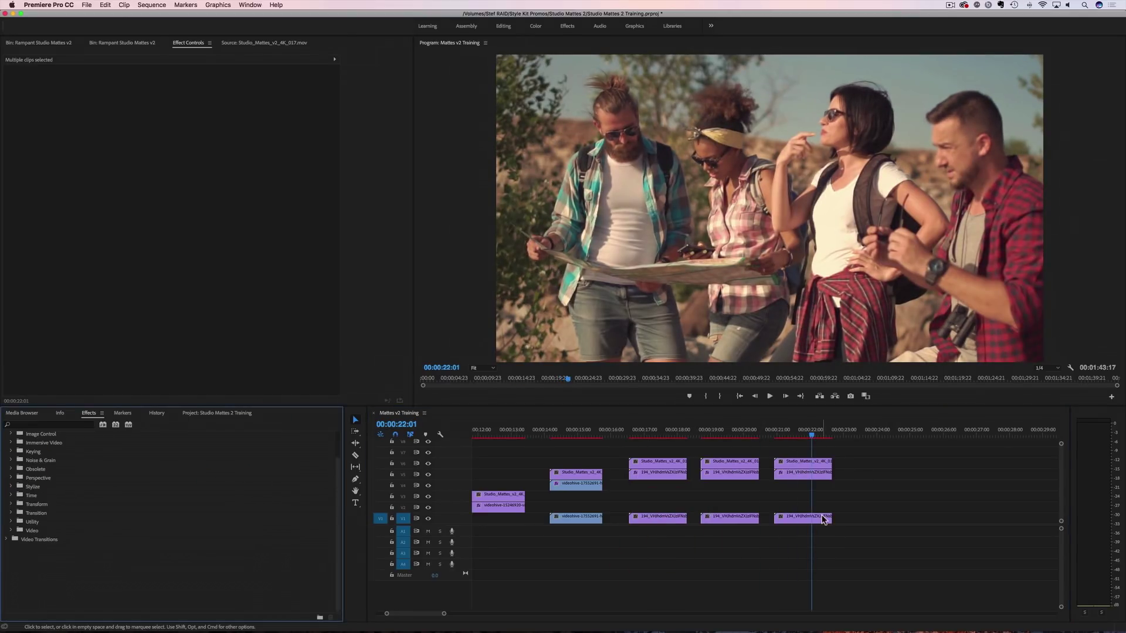
Step: Move the third stack's Video 5 hikers clip into the empty area, with copies on Video 4, 5 and 6, and scrub to 00:00:24:16
click(795, 476)
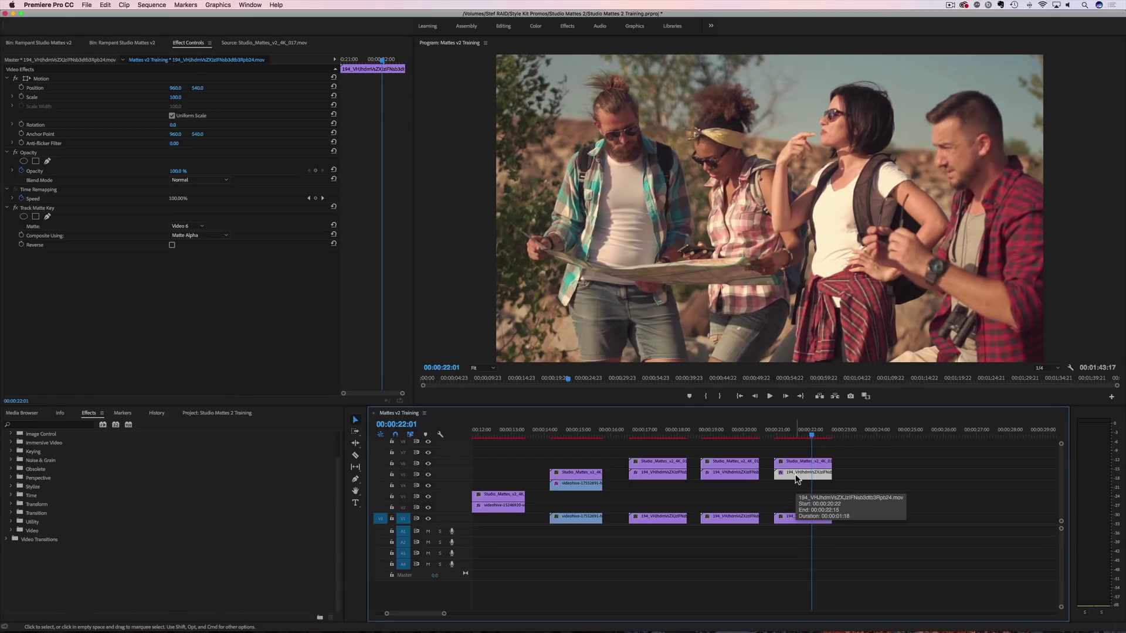
key(alt)
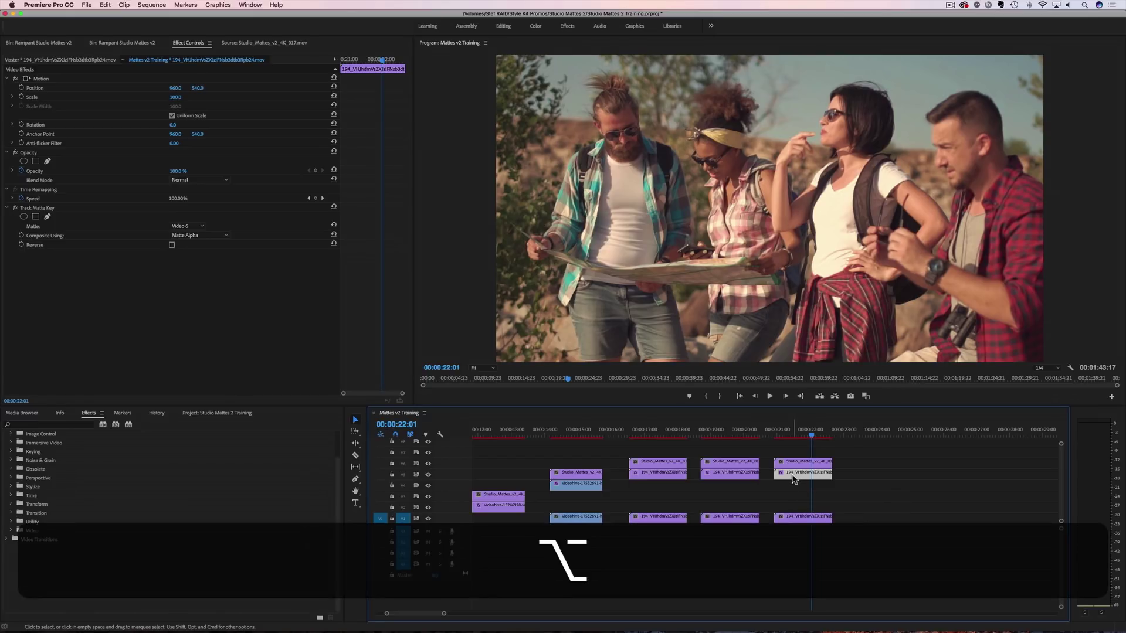
drag(793, 474, 890, 467)
drag(796, 475, 895, 483)
drag(890, 435, 899, 435)
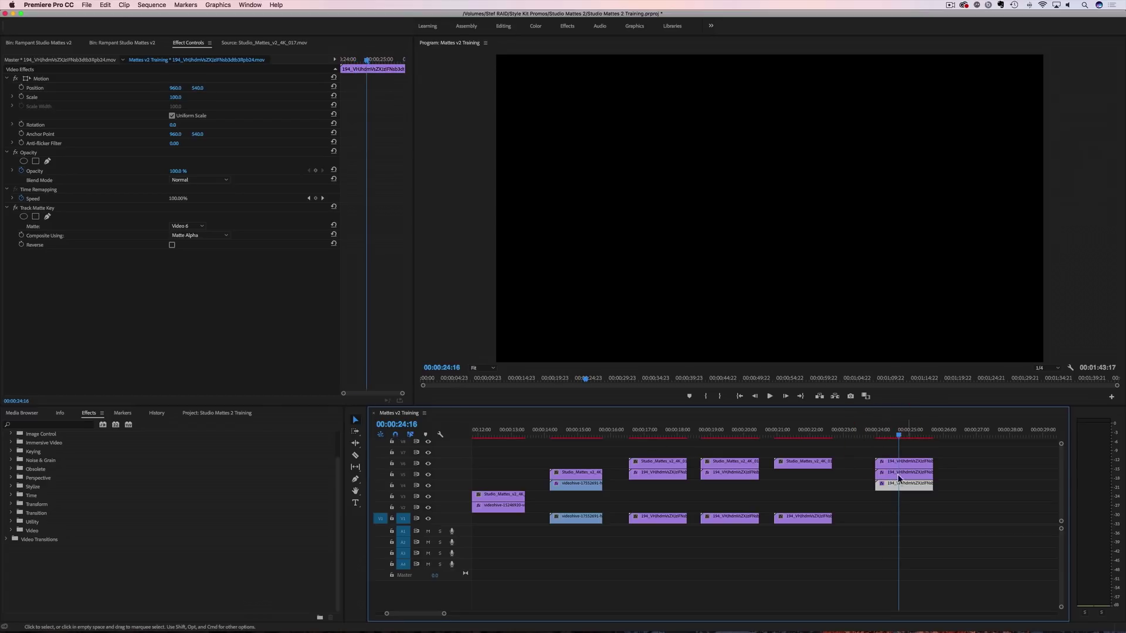
Step: Remove Track Matte Key from the relocated hikers copies on Video 4 and Video 5
click(61, 208)
key(Delete)
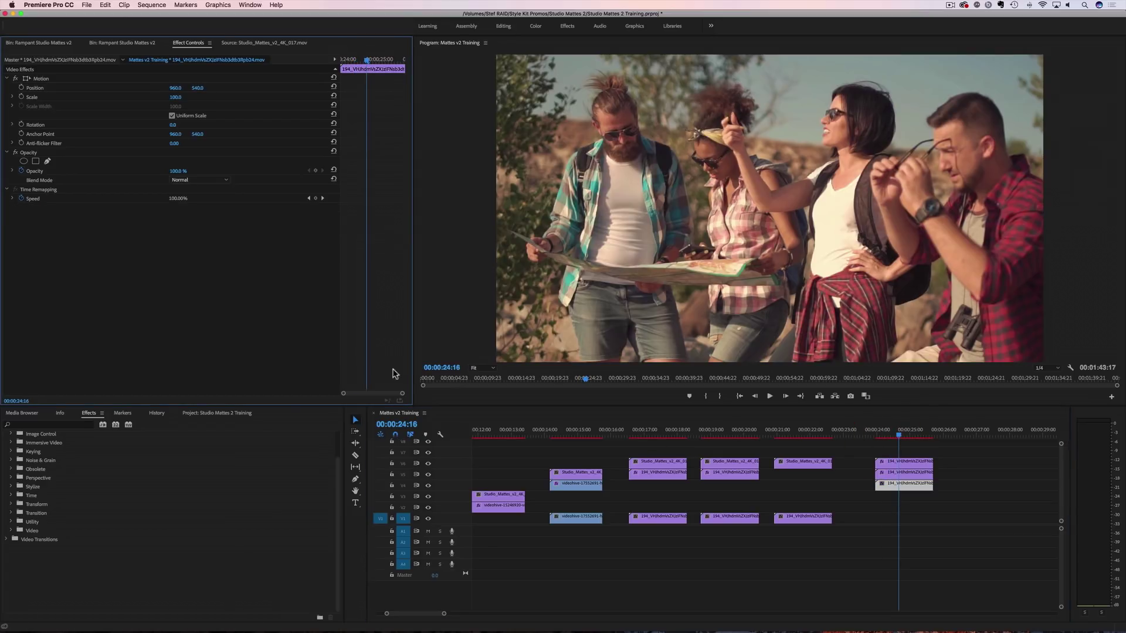
click(907, 472)
click(47, 208)
key(Delete)
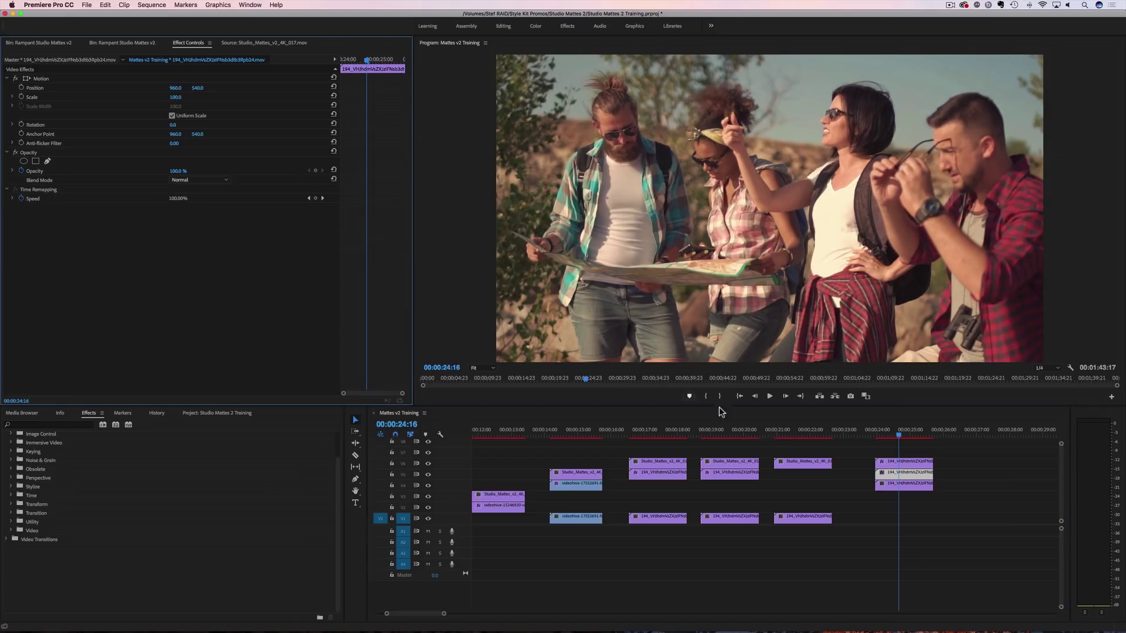
Step: Remove Track Matte Key from the relocated hikers copy on Video 6
click(912, 461)
click(95, 210)
key(Delete)
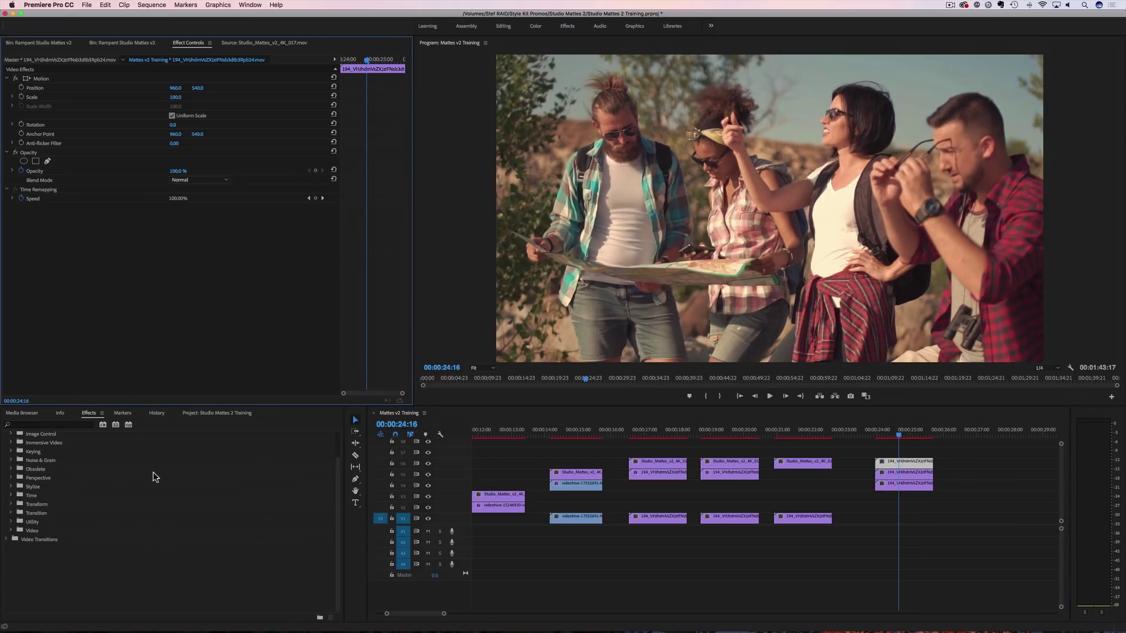
Step: Apply Color Balance (RGB) to the three relocated hikers copies on Video 4, 5 and 6
scroll(33, 522, up, 4)
click(11, 533)
scroll(104, 549, down, 1)
click(51, 544)
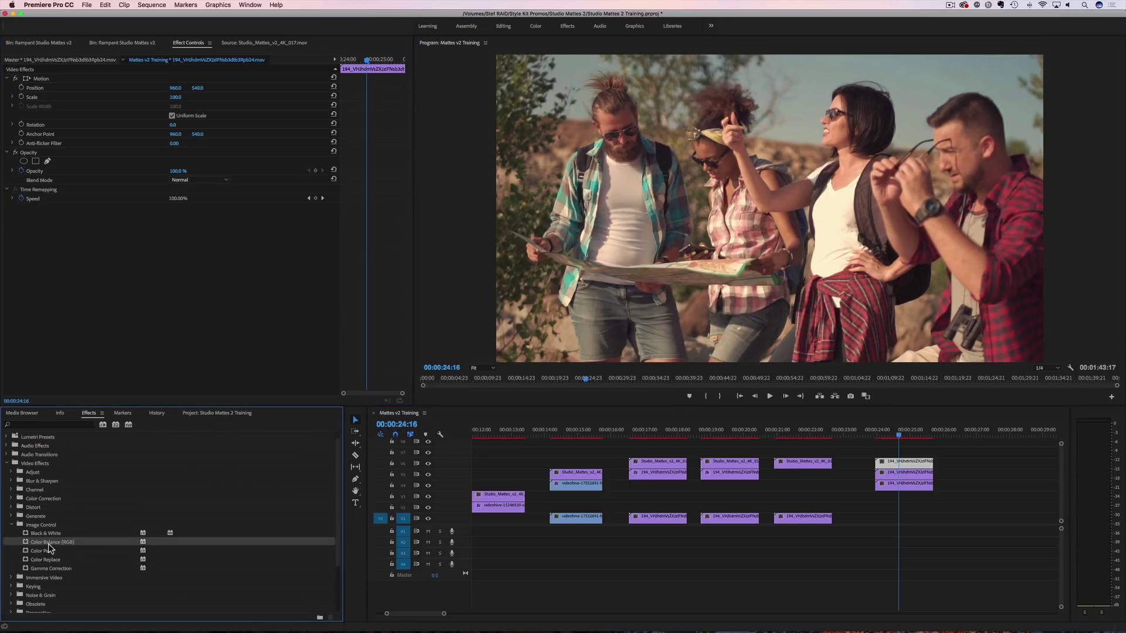
double_click(38, 547)
click(897, 473)
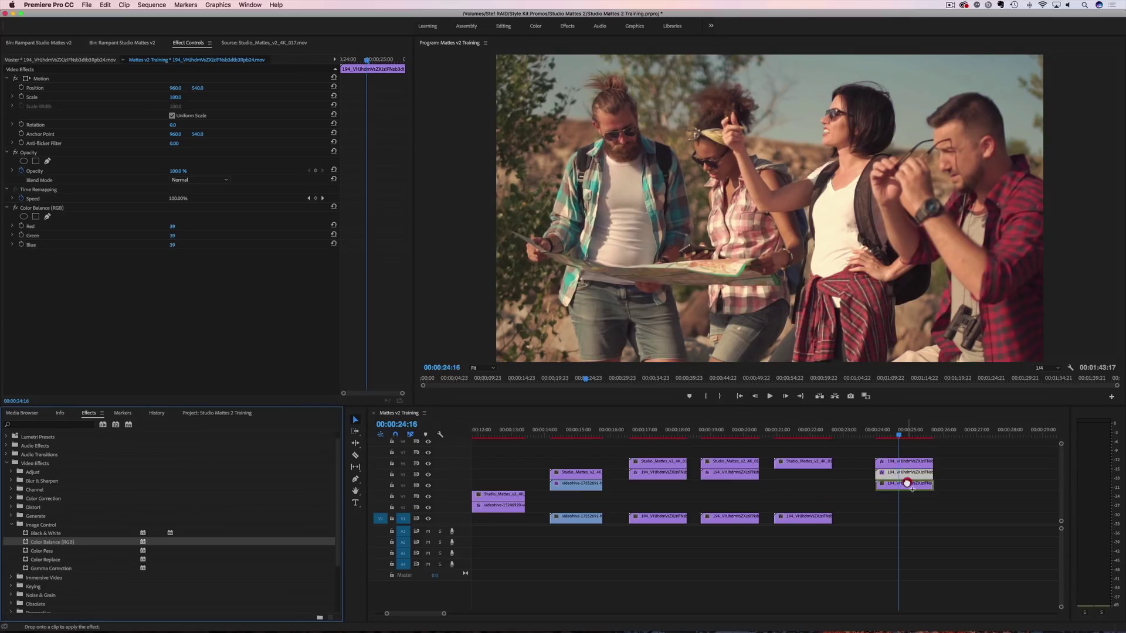
Step: Set Green and Blue to 0 on the Video 6 hikers copy, and Red and Blue to 0 on the Video 5 copy
click(901, 461)
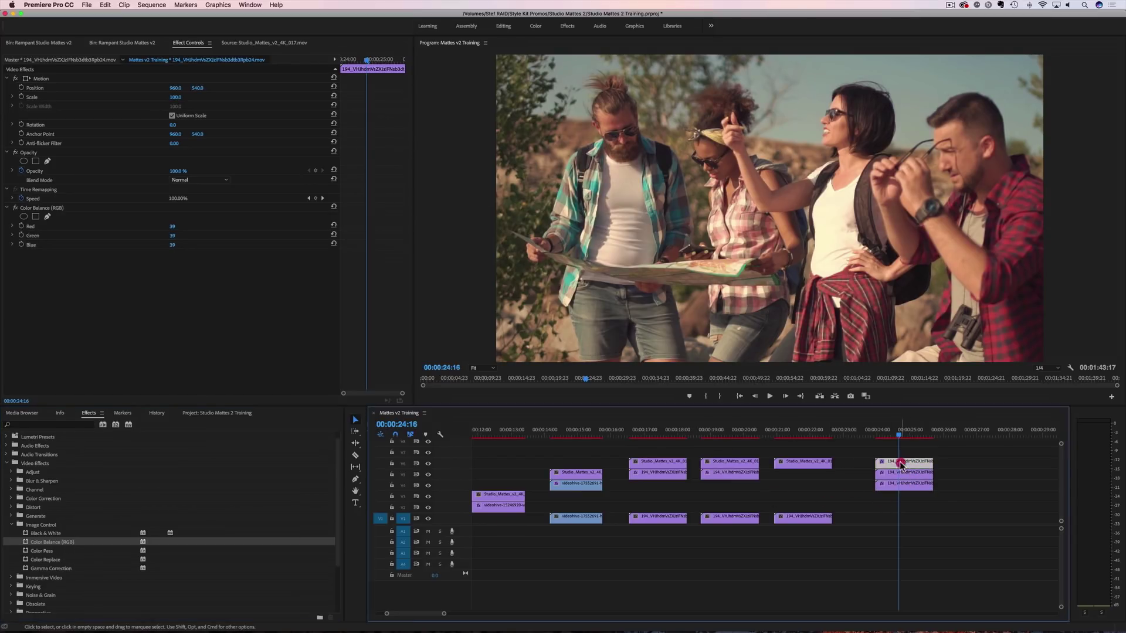
click(172, 236)
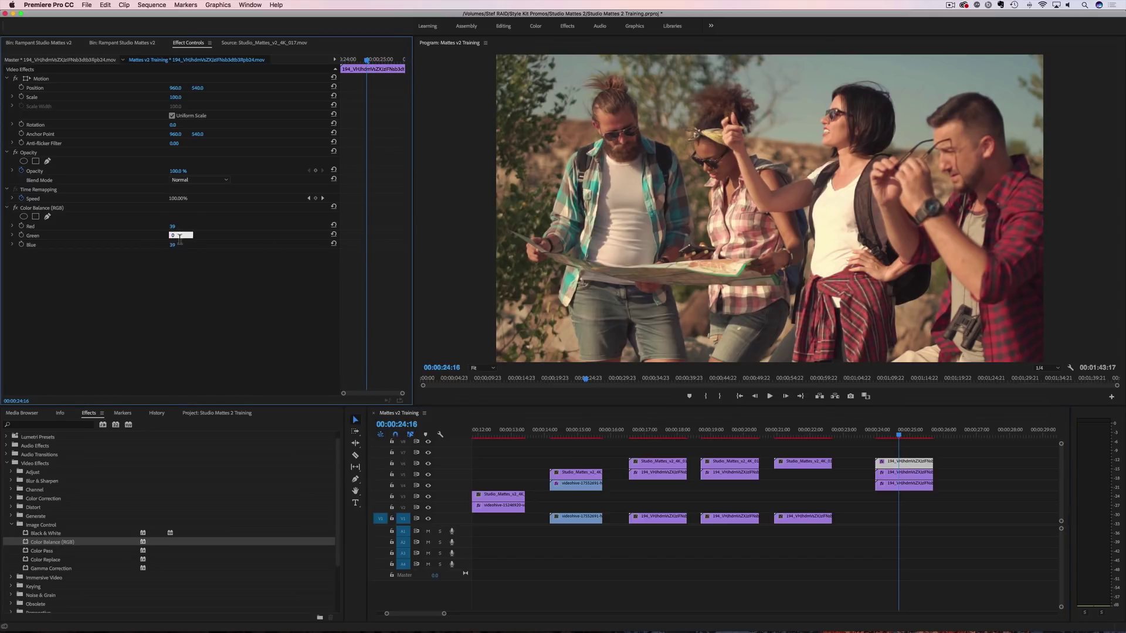
click(174, 246)
key(Return)
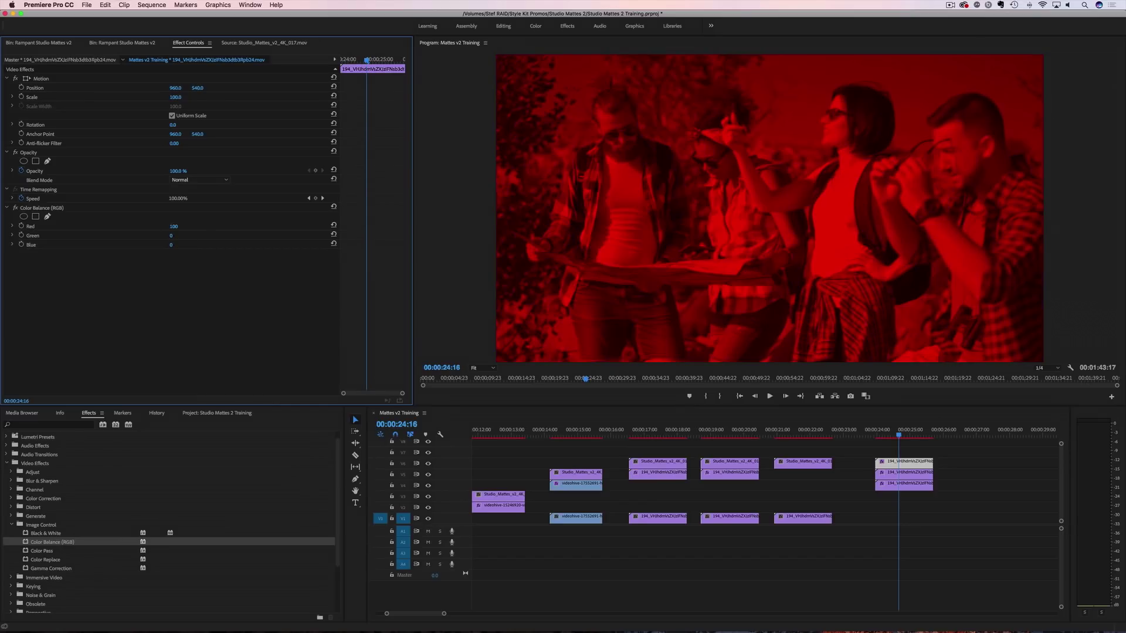
click(916, 473)
click(173, 226)
click(179, 245)
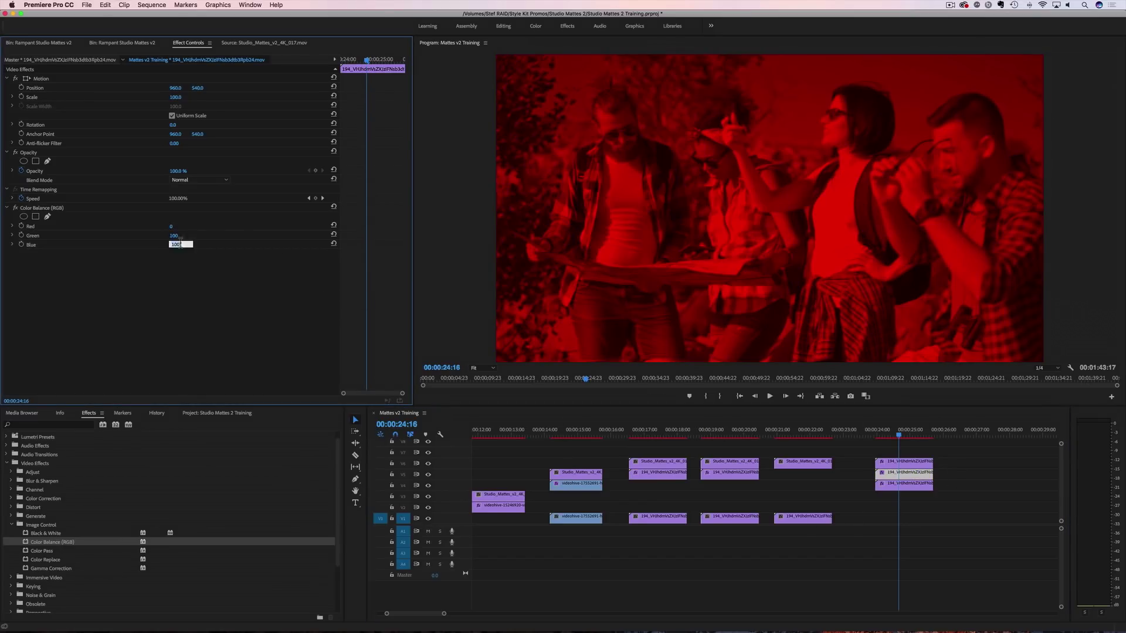
Step: Set the Color Balance of the Video 4 hikers copy to Red 0 and Green 0, keeping only blue
click(885, 486)
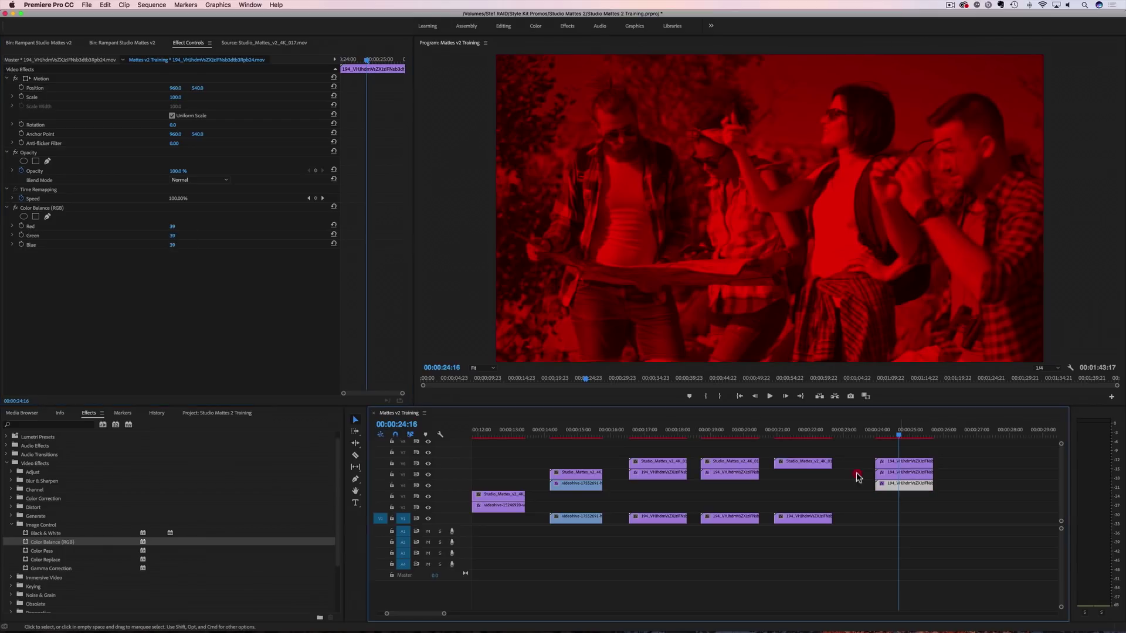
click(173, 228)
text(0)
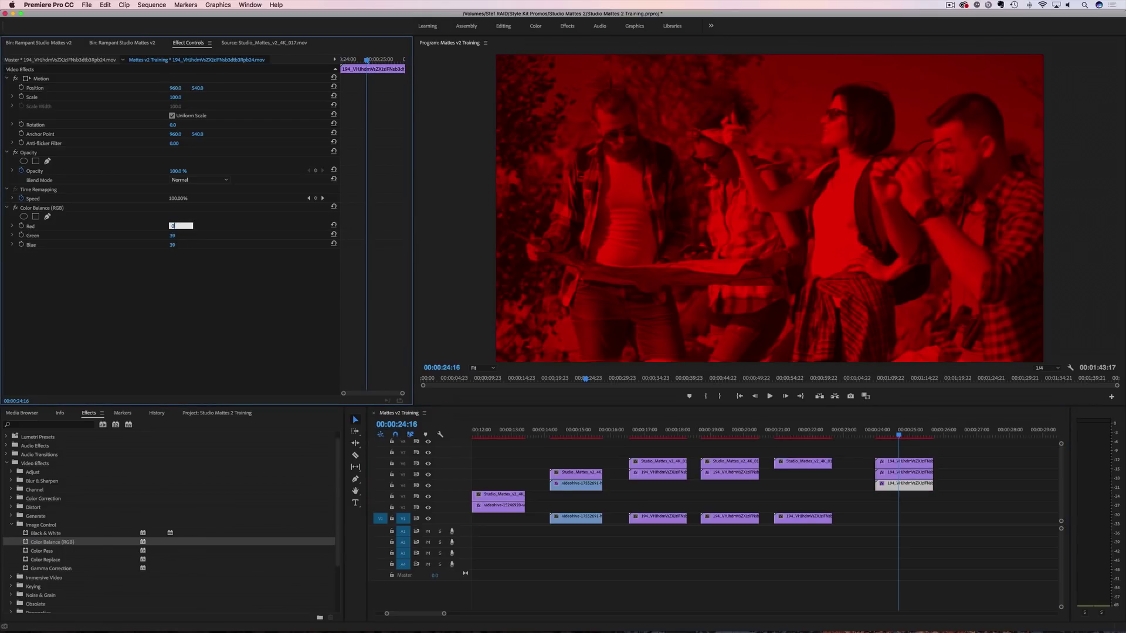
click(173, 236)
text(00)
key(Return)
Step: Change the blend mode of the Video 4, Video 5 and Video 6 hikers copies to Screen
click(229, 179)
click(220, 269)
click(916, 472)
click(186, 181)
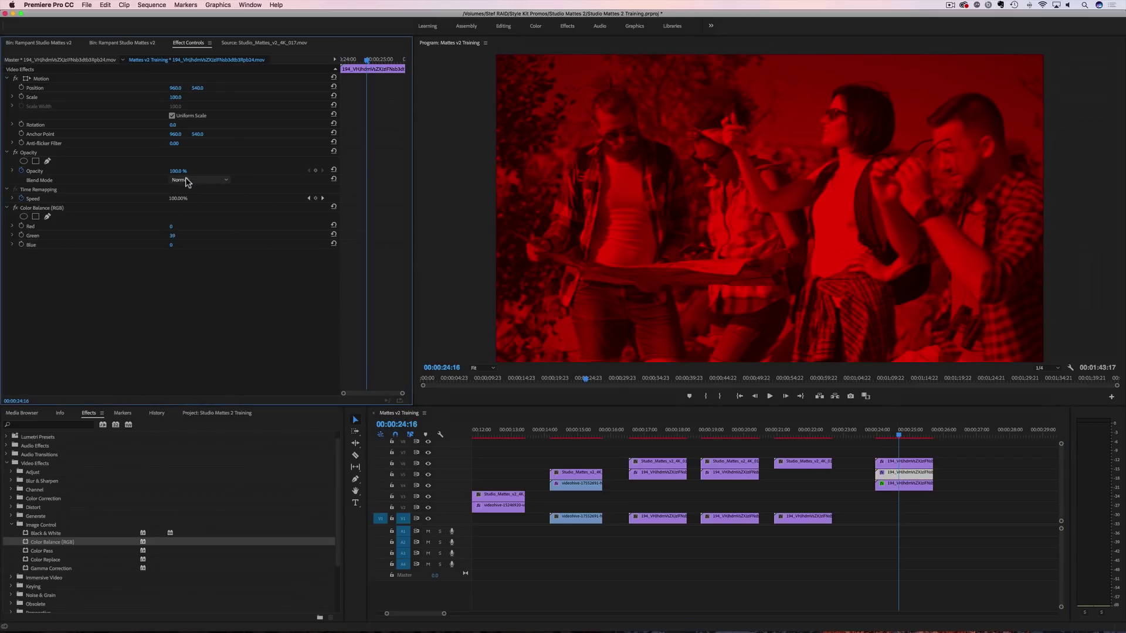
click(184, 262)
click(904, 463)
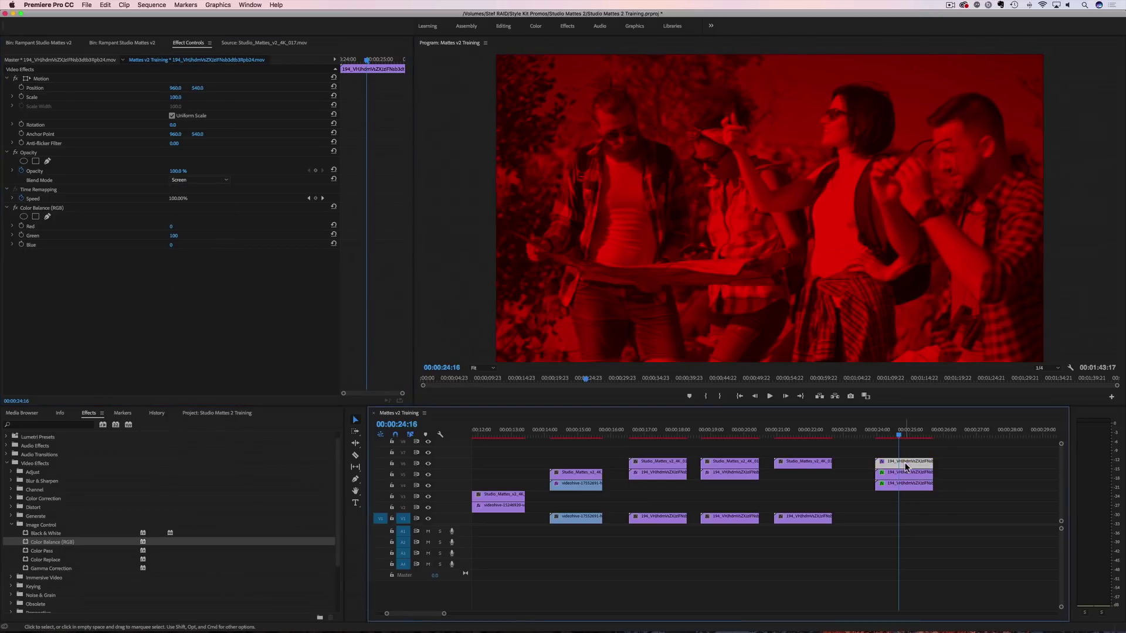
click(222, 180)
click(197, 270)
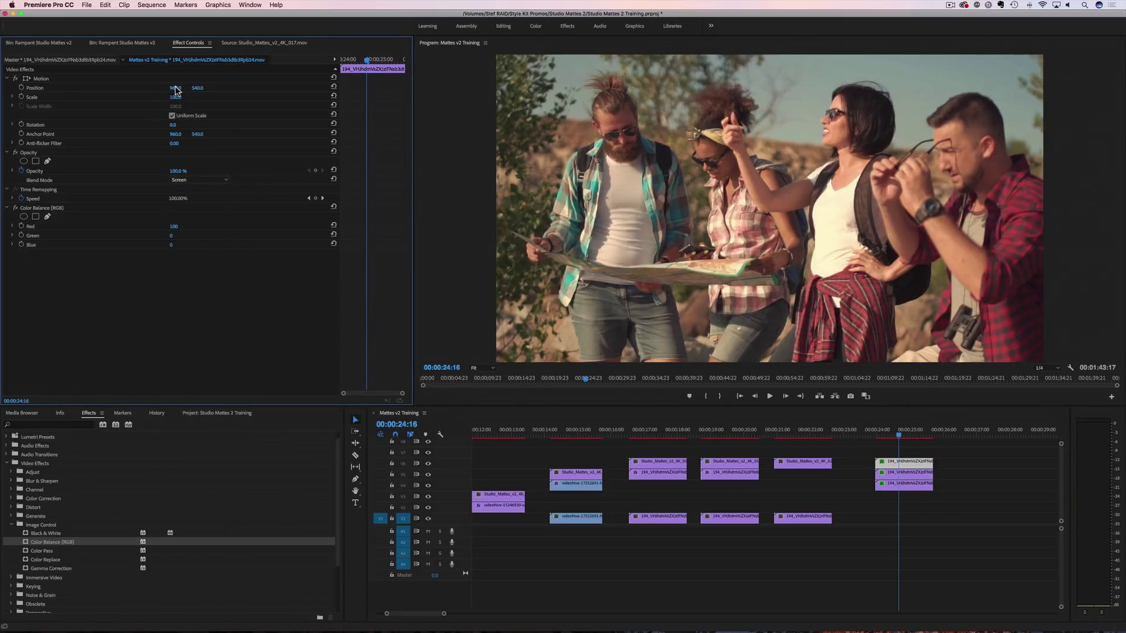
Step: Offset the copies horizontally to an X position of about 985 on Video 6, 942 on Video 5 and 1030 on Video 4
drag(175, 89, 190, 89)
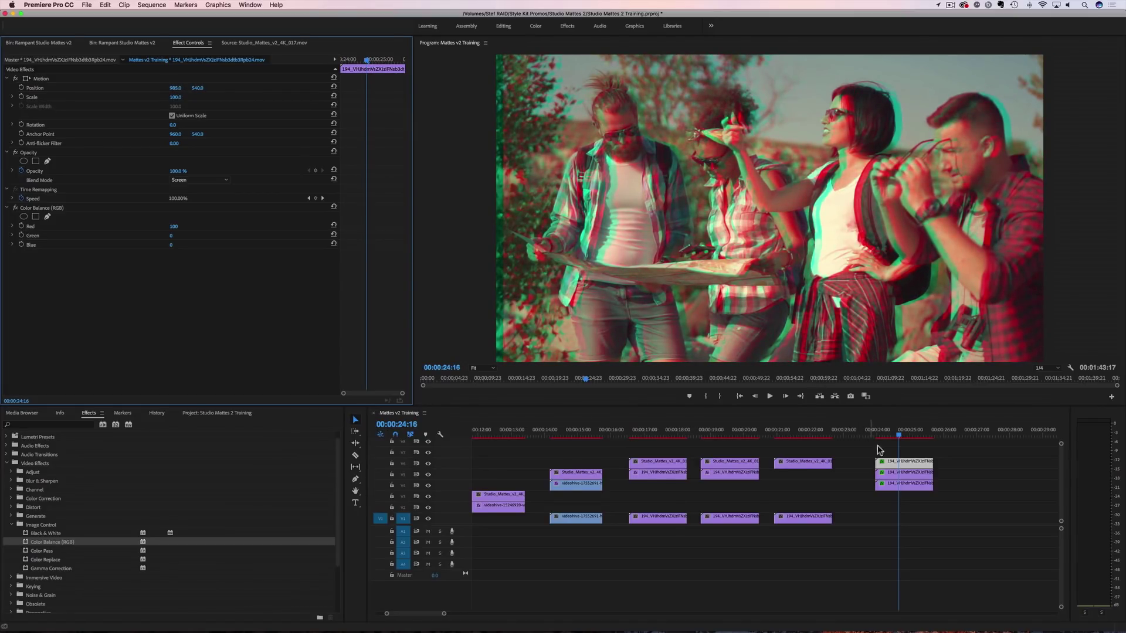
click(909, 472)
drag(180, 89, 149, 89)
drag(175, 88, 169, 88)
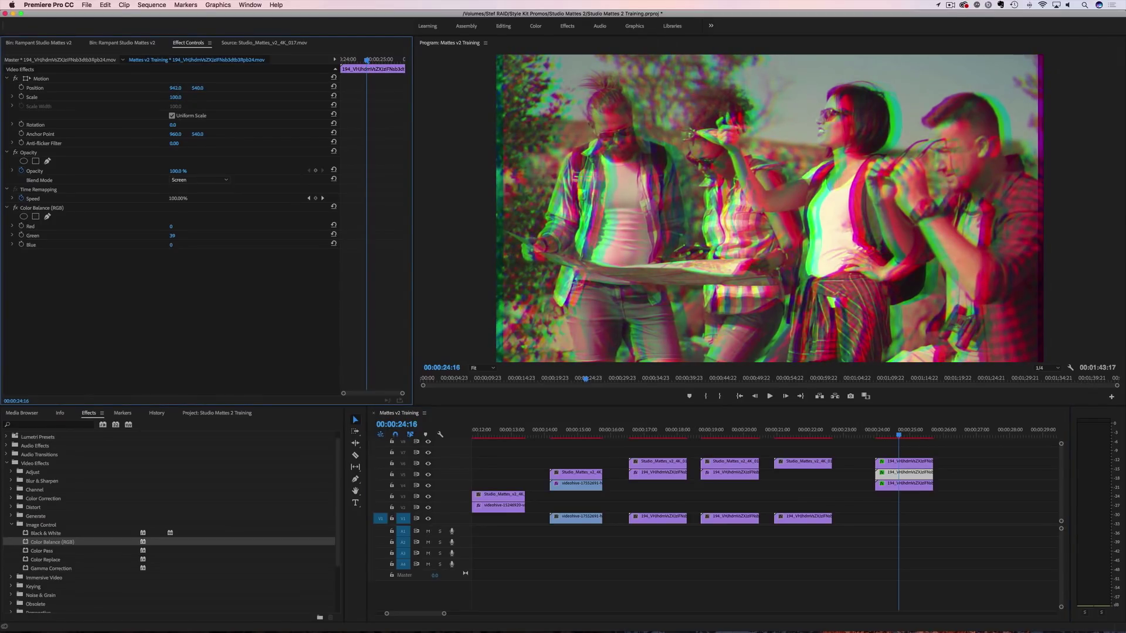
click(904, 483)
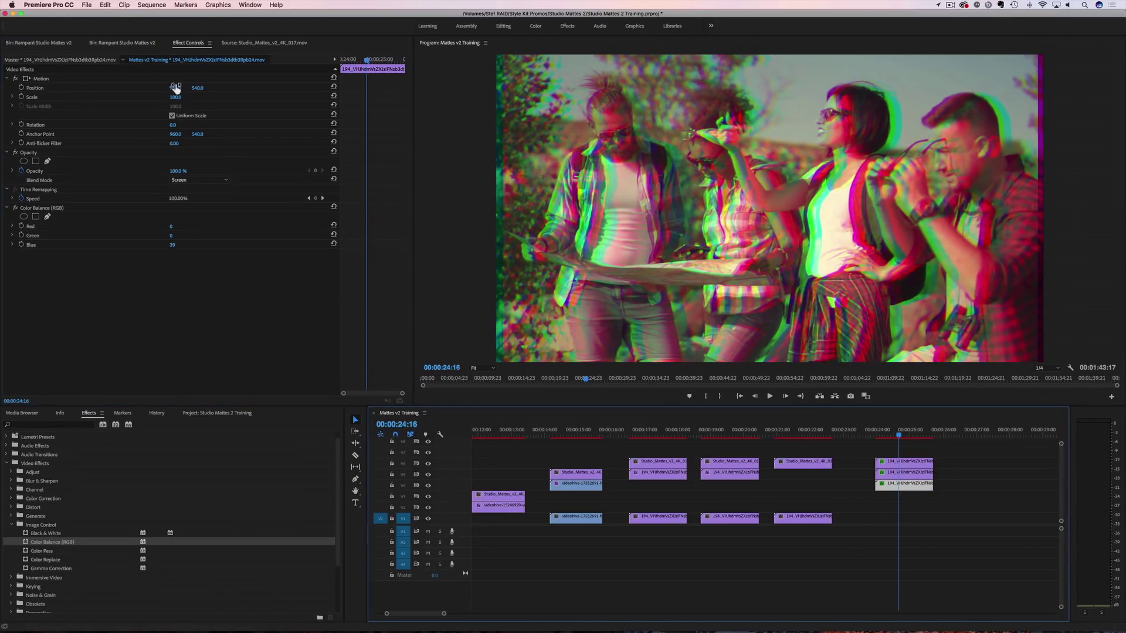
mouse_move(175, 91)
mouse_down()
mouse_move(242, 91)
mouse_move(178, 89)
mouse_up()
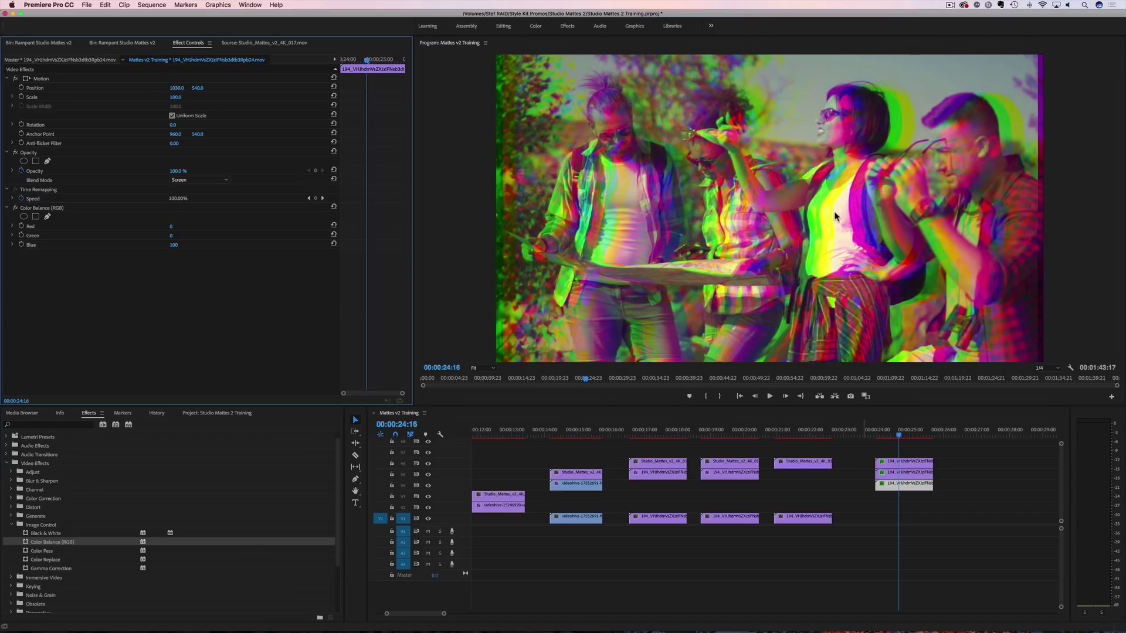
Step: Move the three color-split hikers copies beneath the third stack's matte and place the playhead at 00:00:21:11
drag(880, 448, 904, 496)
drag(899, 488, 798, 499)
click(792, 435)
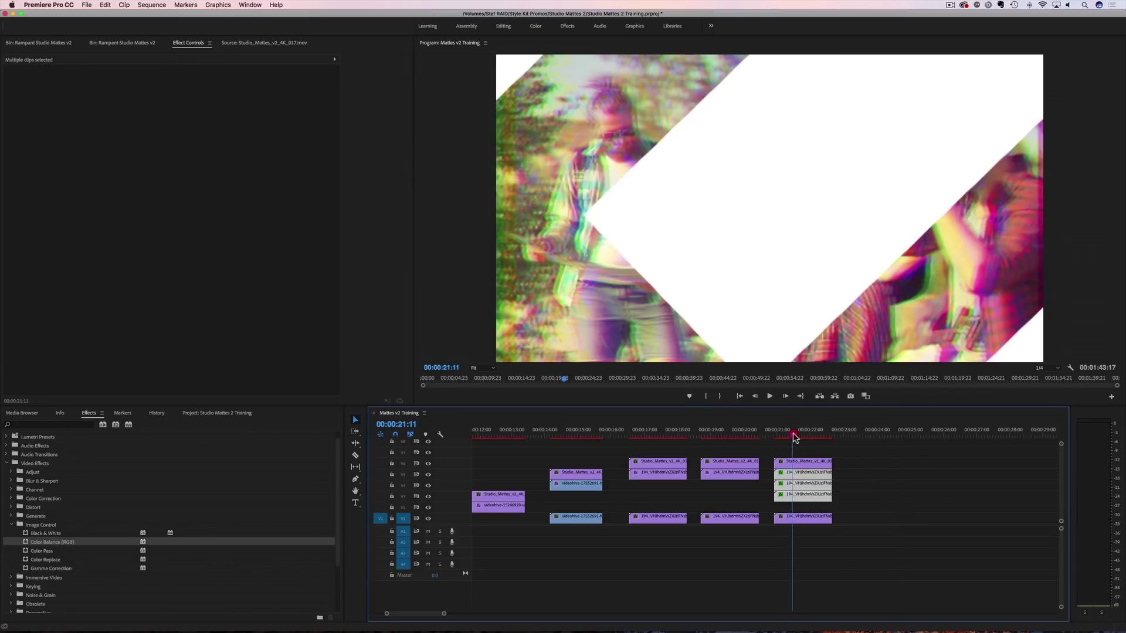
Step: Nest the three color-split hikers copies under the default name and place the nested sequence on Video 5 below the matte
drag(850, 502, 776, 467)
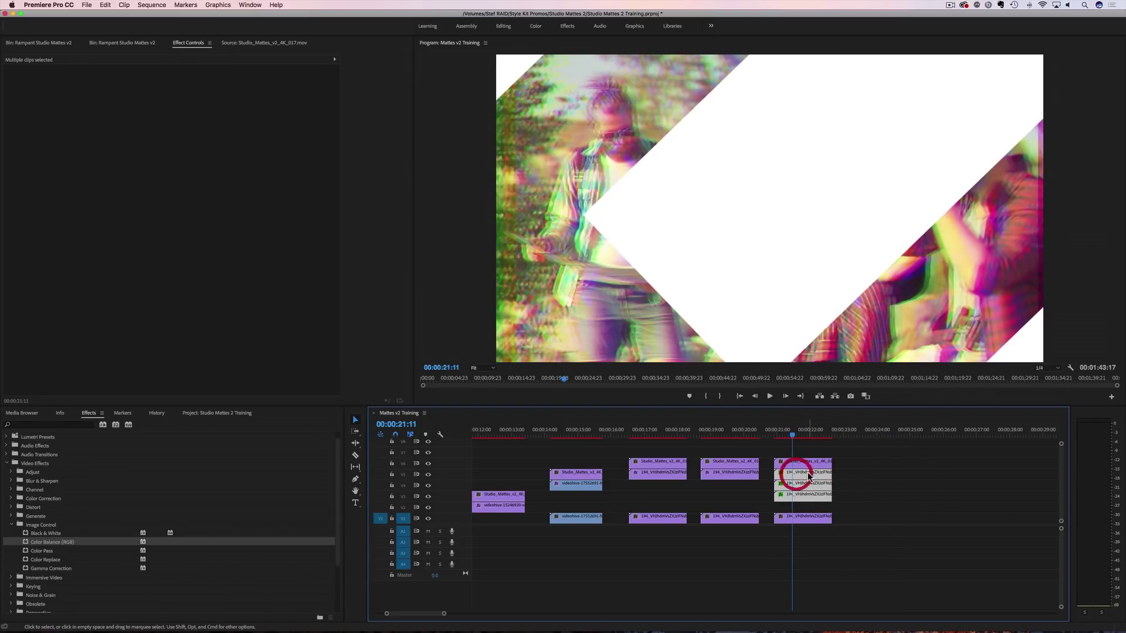
right_click(809, 472)
click(821, 446)
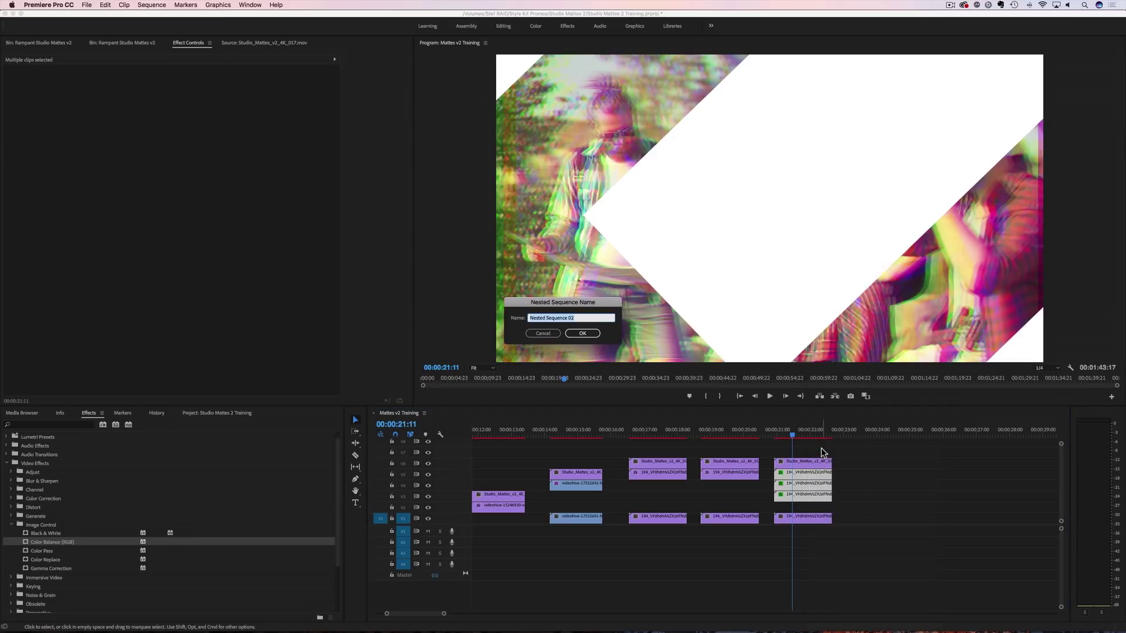
key(Return)
drag(804, 496, 796, 478)
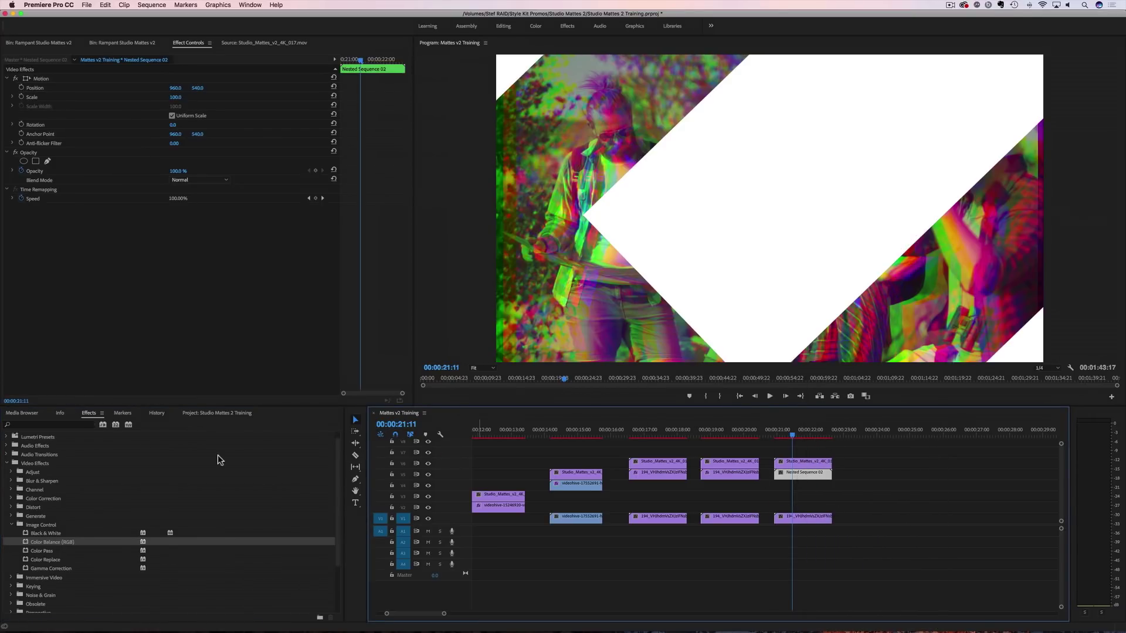
Step: Apply Track Matte Key to the nested sequence with Video 6 as its matte
click(35, 425)
text(t)
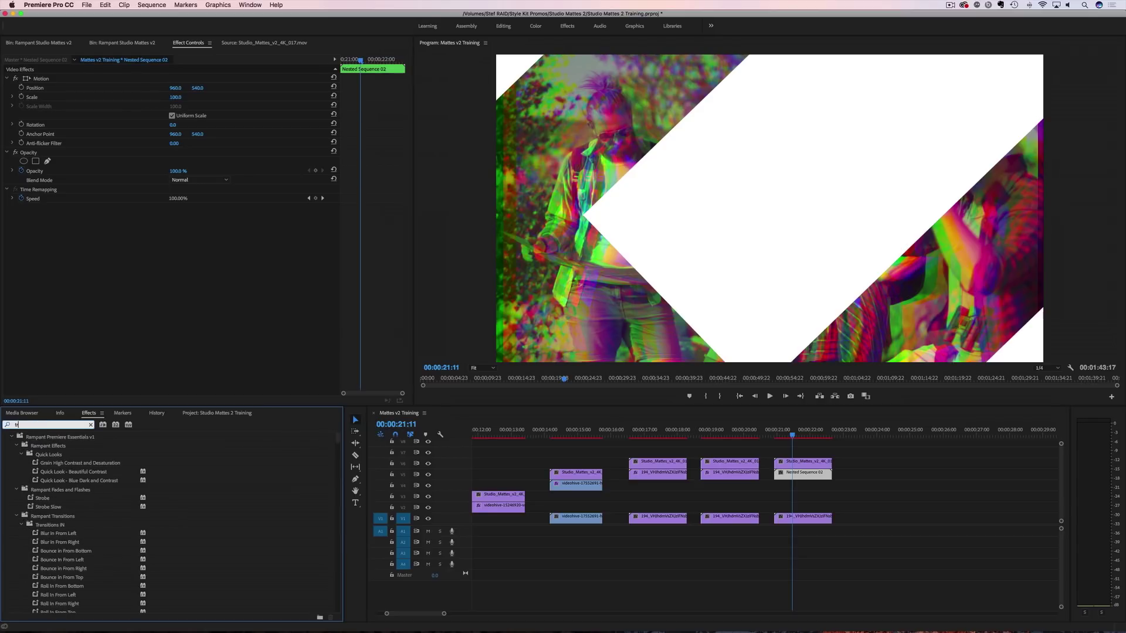
text(rack)
drag(46, 489, 804, 472)
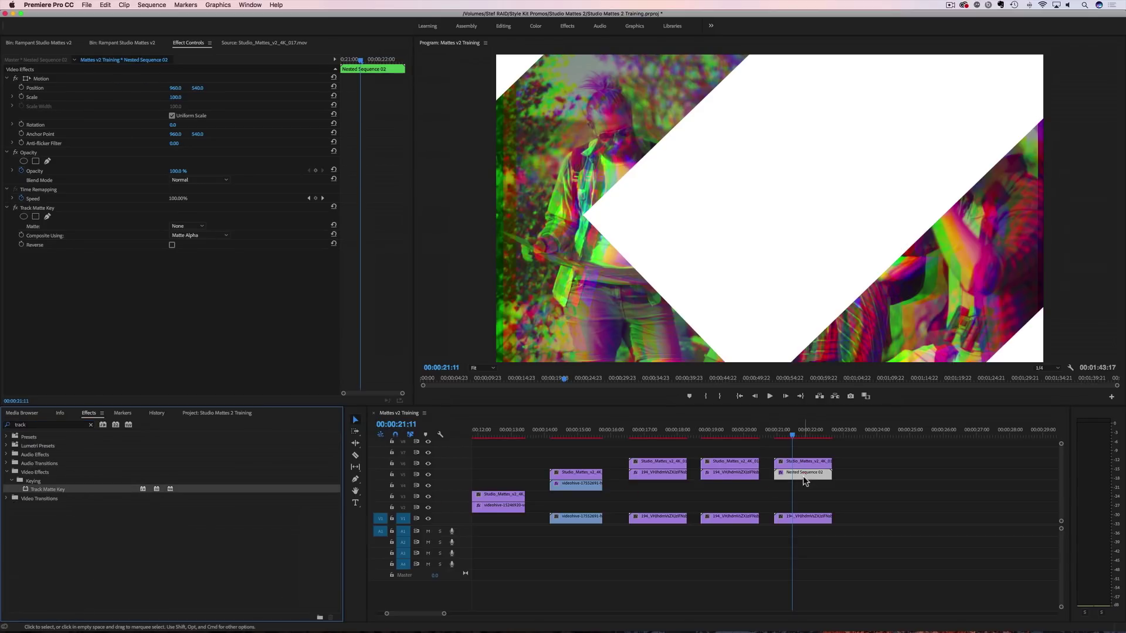
click(197, 227)
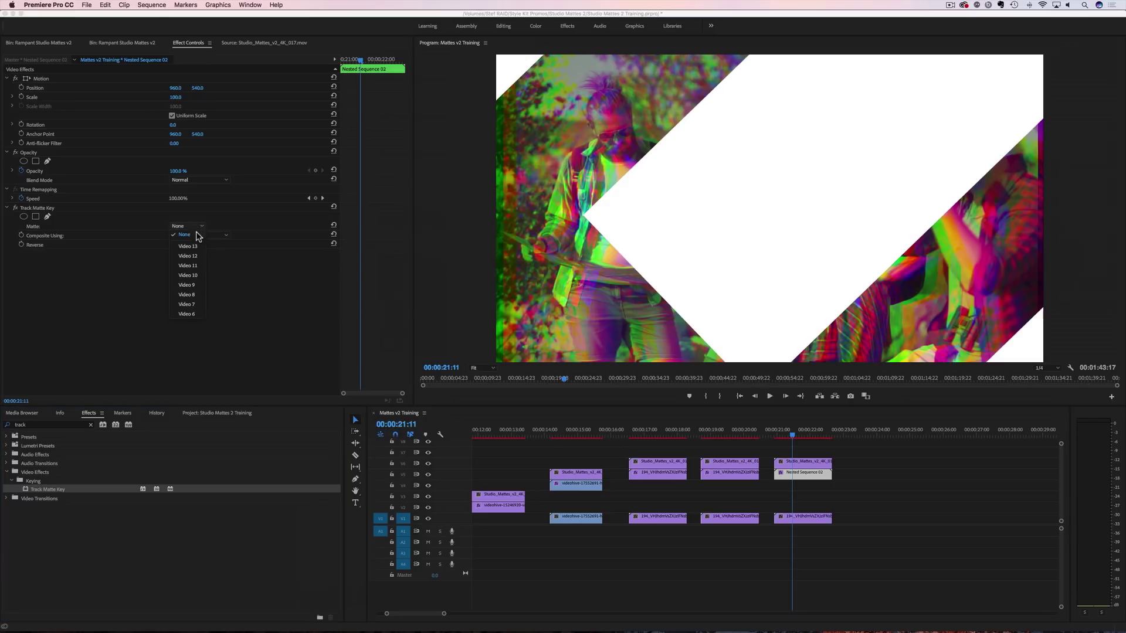
click(188, 313)
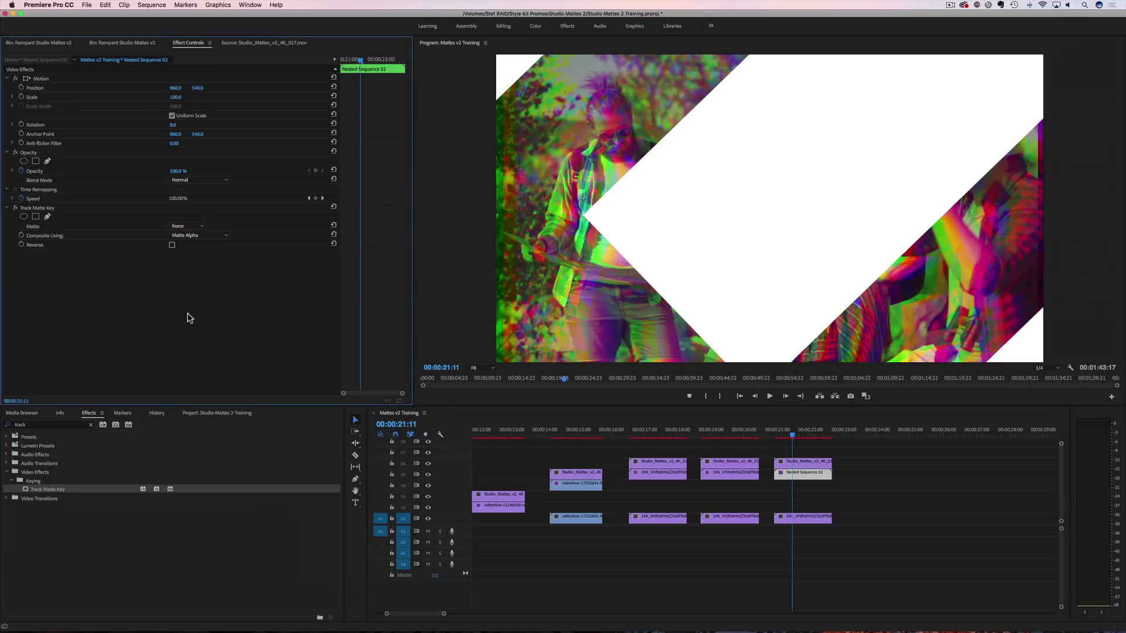
click(187, 228)
click(183, 322)
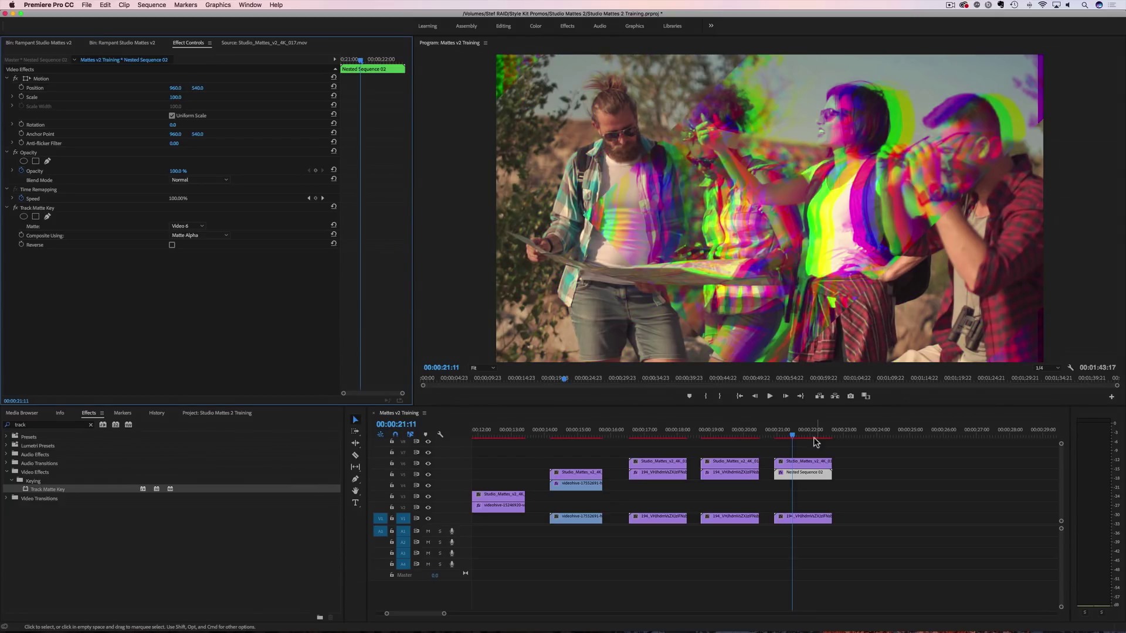
Step: Scrub and play back the third stack to review the color-split matte transition
drag(794, 435, 823, 440)
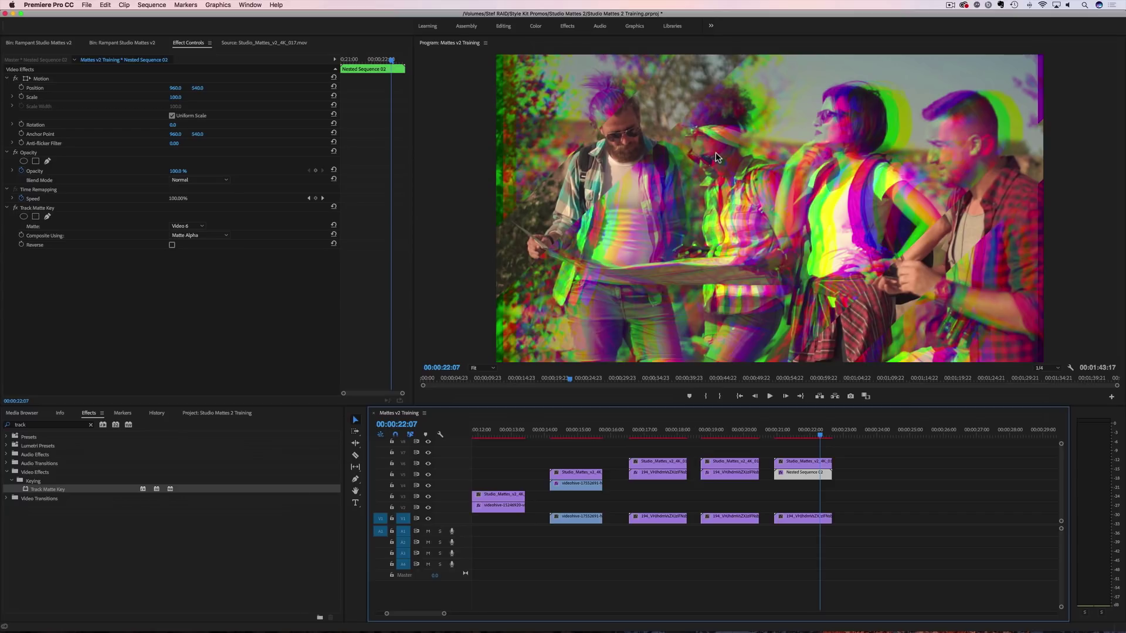
click(771, 437)
key(space)
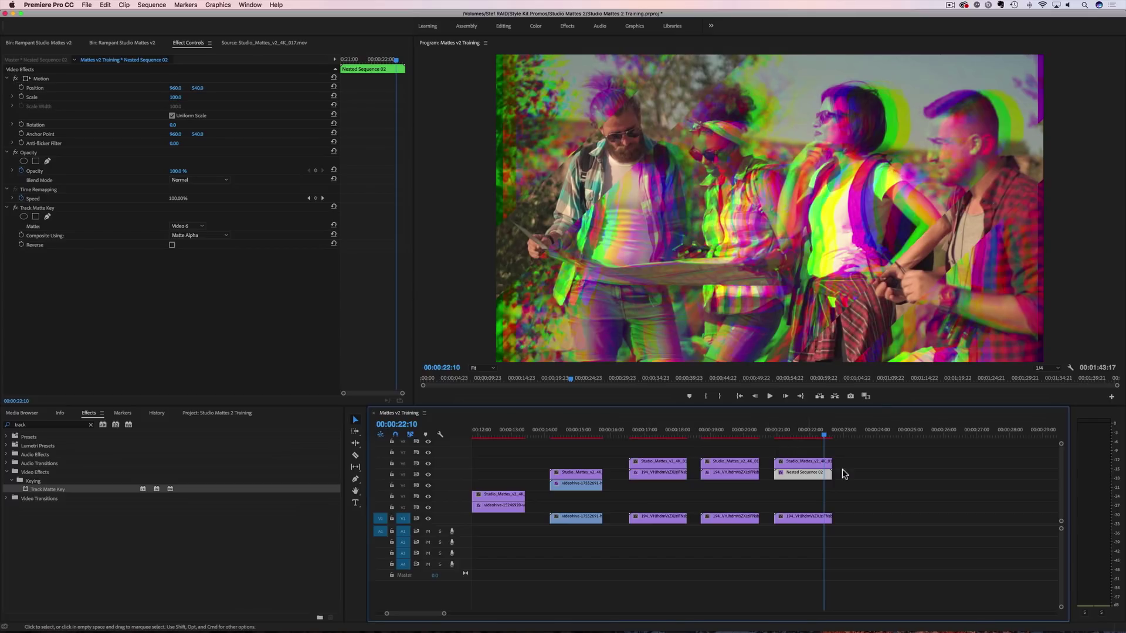
Step: Examine the shutterstock clips further down the timeline, parking the playhead at their start at 00:00:44:02, and return to the third hikers stack
scroll(865, 480, right, 5)
scroll(554, 445, right, 2)
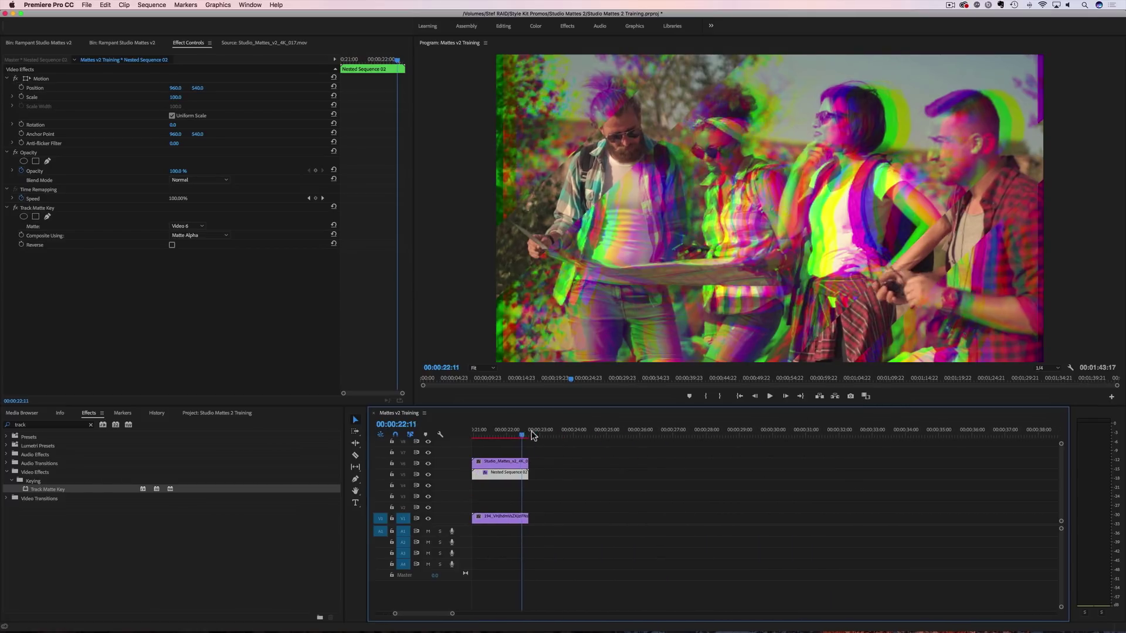
click(554, 434)
scroll(606, 457, right, 2)
scroll(607, 455, right, 10)
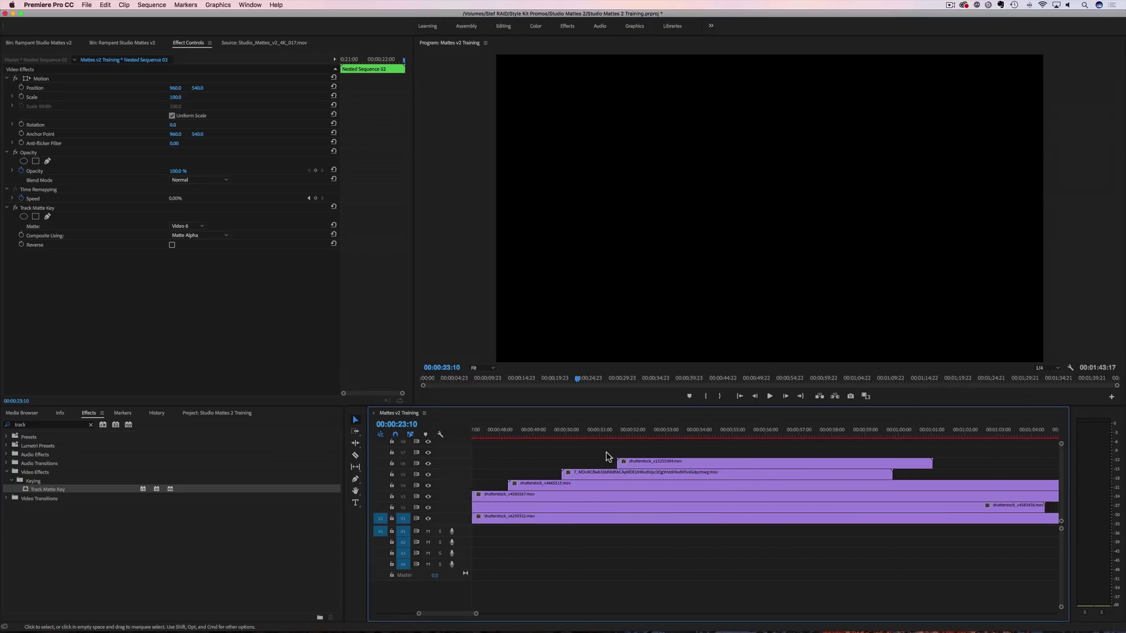
click(554, 434)
drag(583, 441, 568, 469)
scroll(568, 469, left, 15)
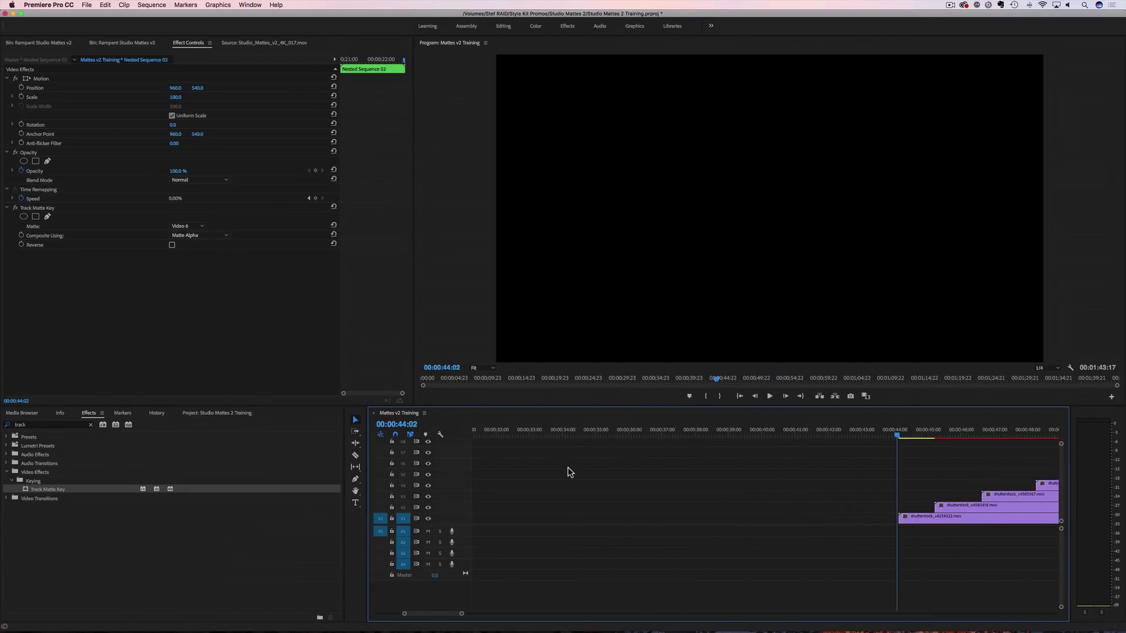
scroll(568, 467, left, 1)
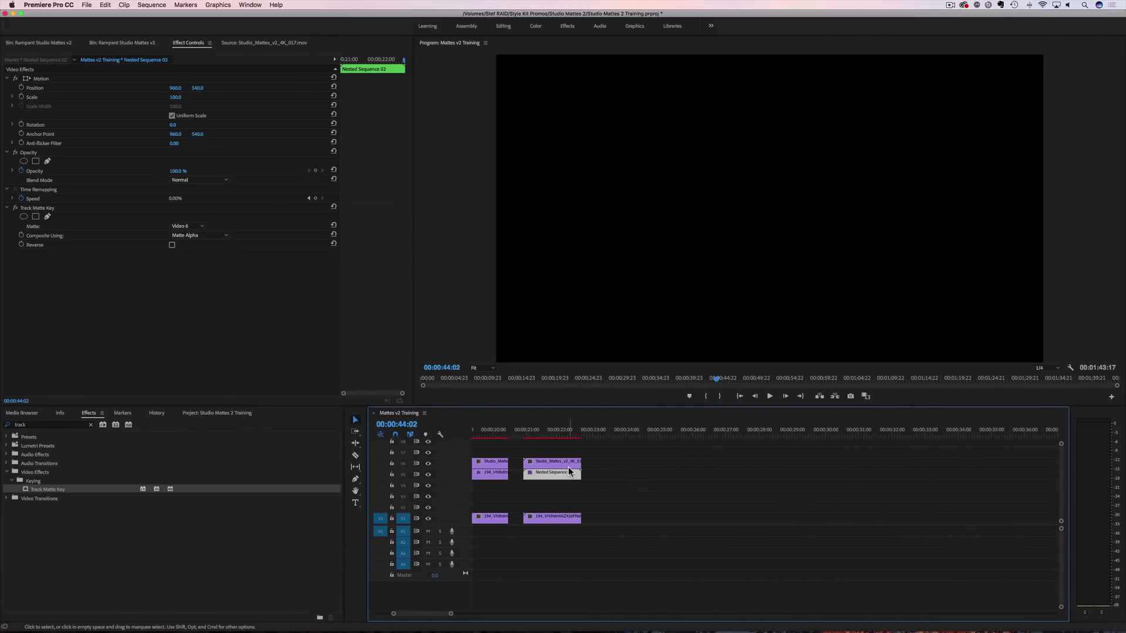
Step: Find Studio_Mattes_v2_4K_042.mov in the Rampant Studio Mattes v2 bin and open it in the Source monitor
click(115, 43)
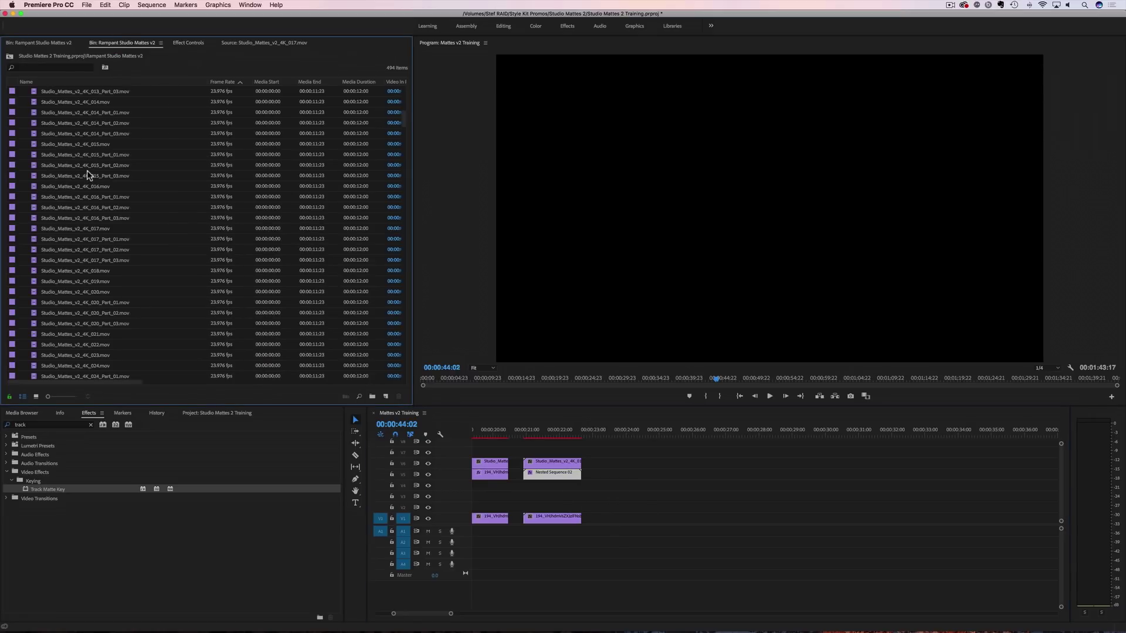
scroll(109, 272, down, 15)
scroll(110, 270, down, 10)
scroll(105, 301, up, 3)
click(91, 229)
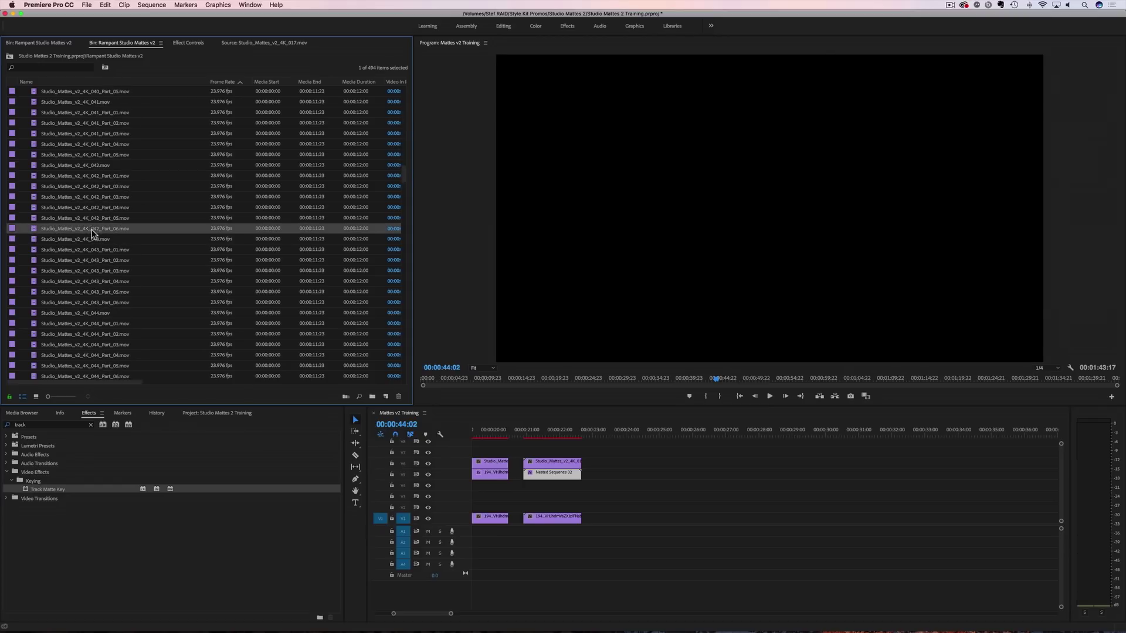
click(81, 165)
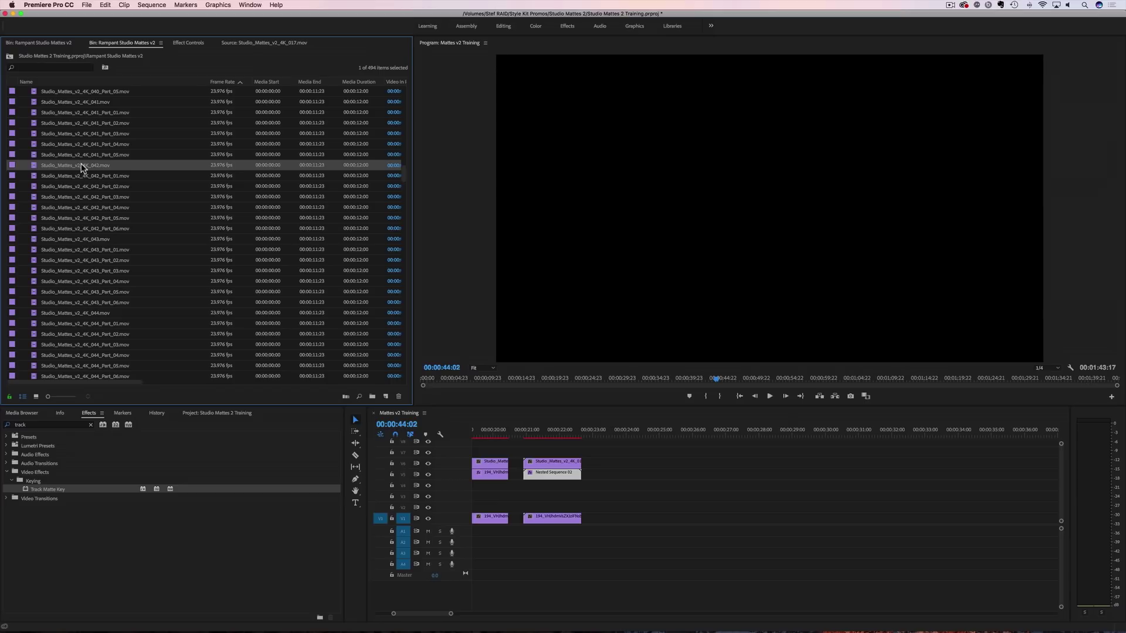
double_click(38, 165)
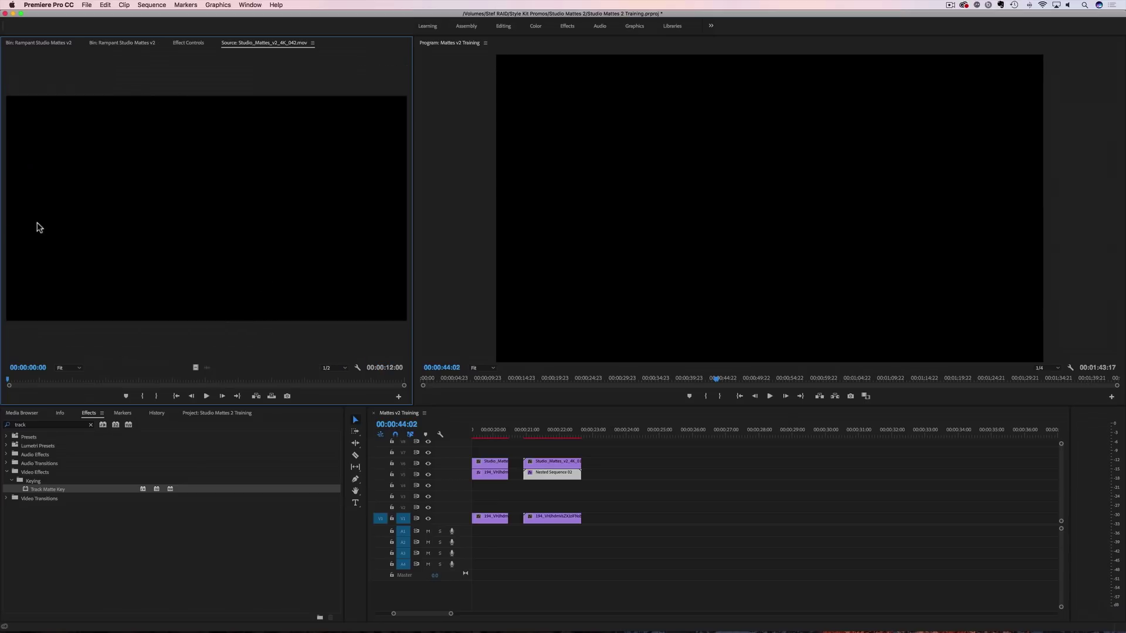
Step: Preview Studio_Mattes_v2_4K_042.mov in the Source monitor, then return to the Rampant Studio Mattes v2 bin
click(207, 396)
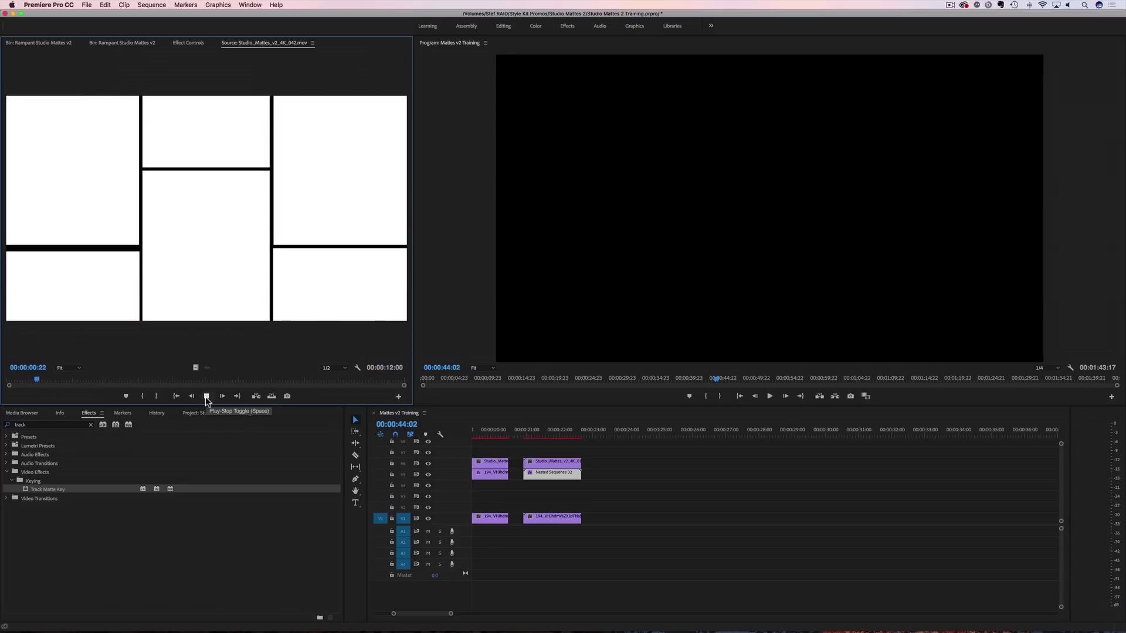
click(207, 398)
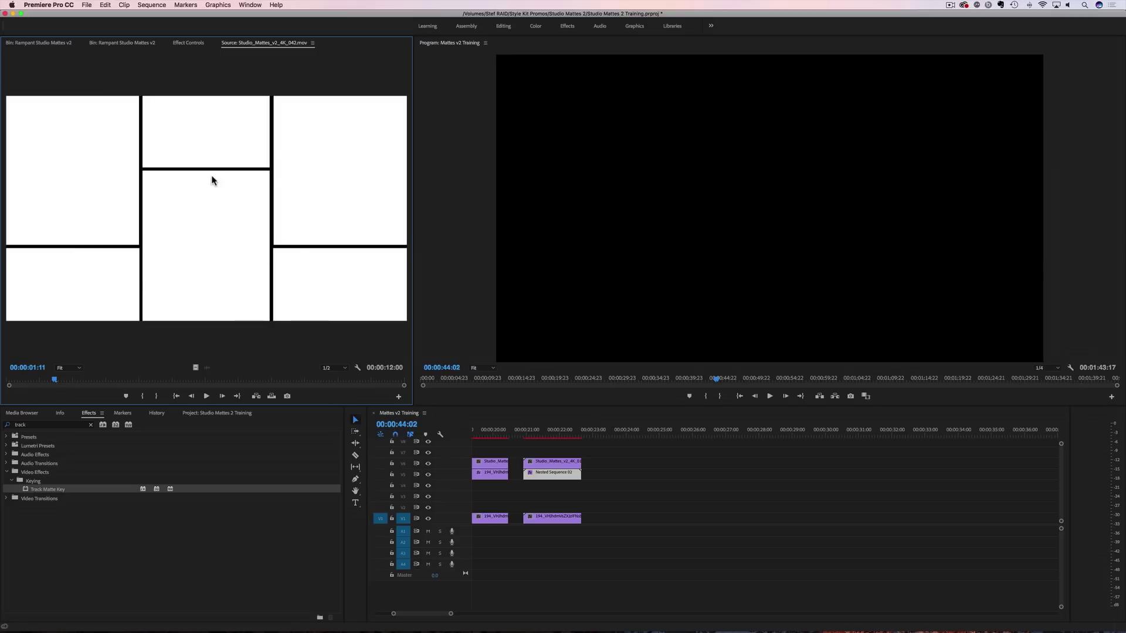
click(110, 42)
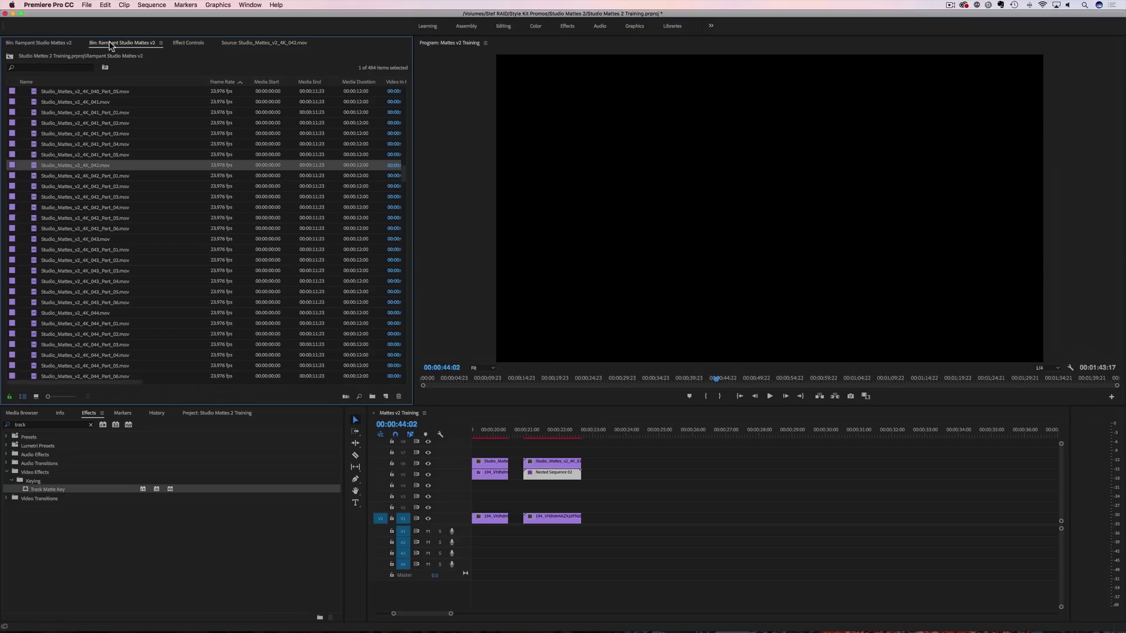
Step: Place Studio_Mattes_v2_4K_042_Part_01.mov after the third hikers stack at 00:00:23:10, trim it to 00:00:02:15, and put it on Video 7
click(87, 177)
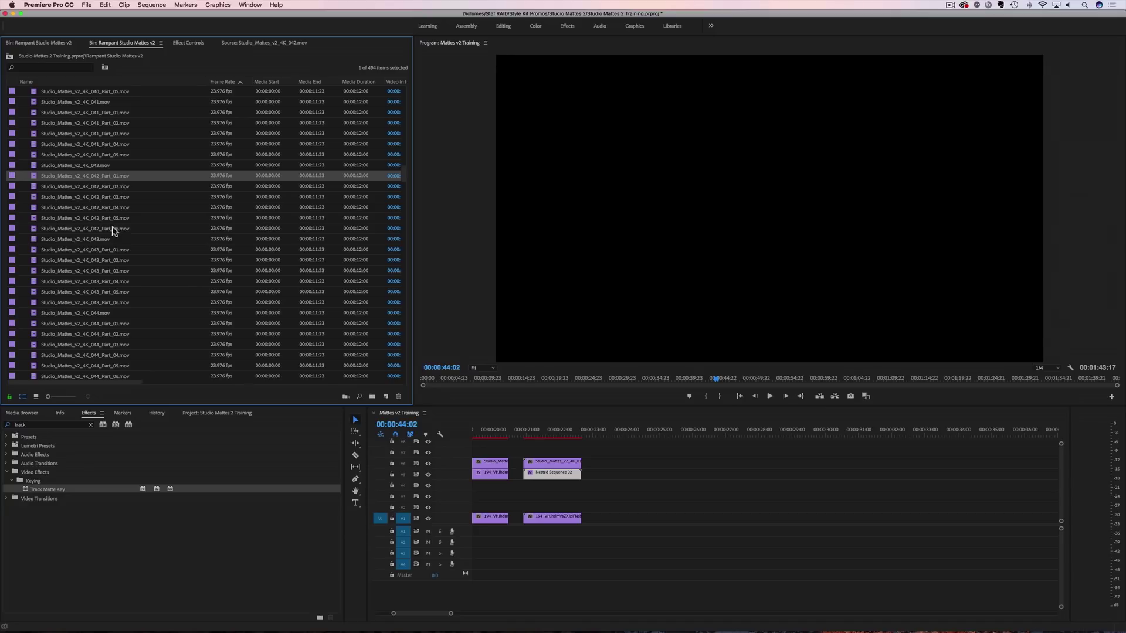
drag(54, 176, 612, 475)
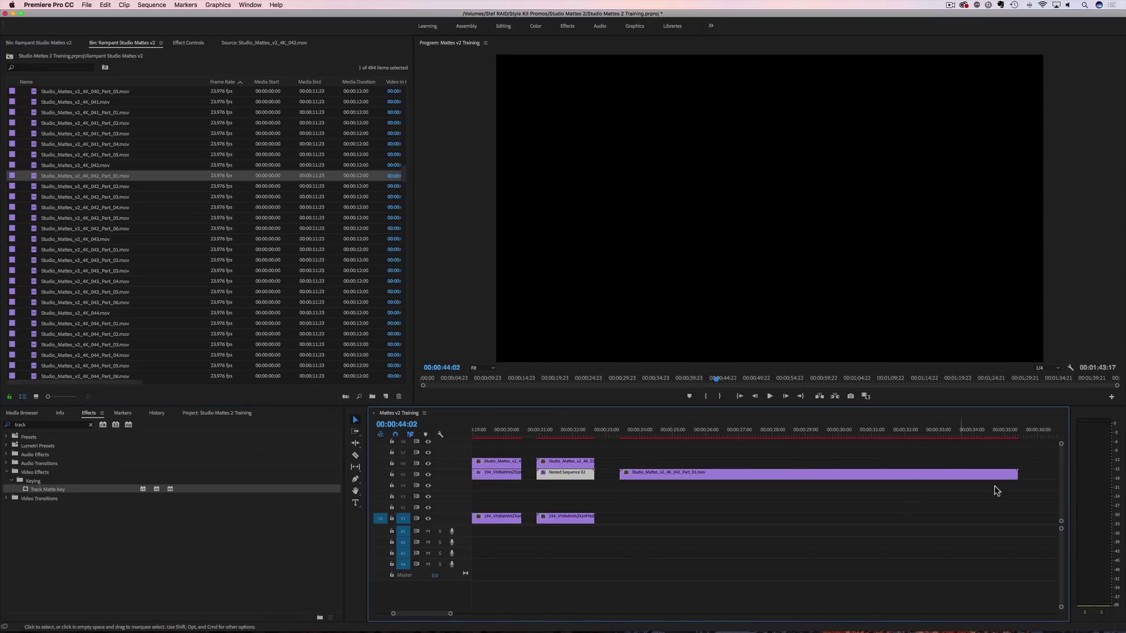
drag(1018, 472, 705, 473)
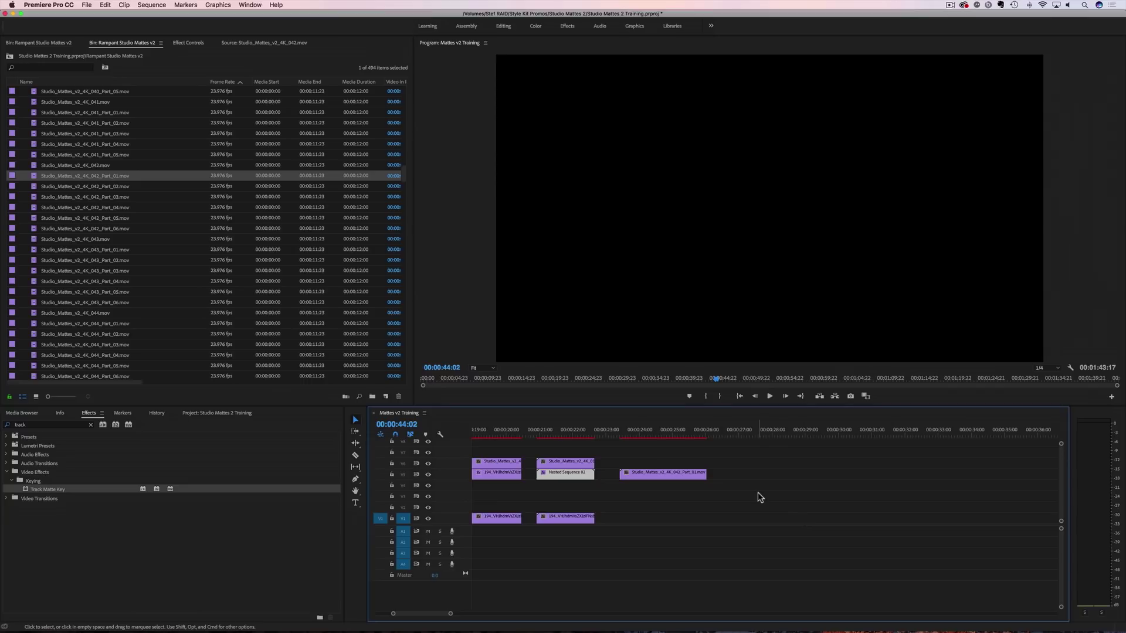
drag(659, 476, 657, 453)
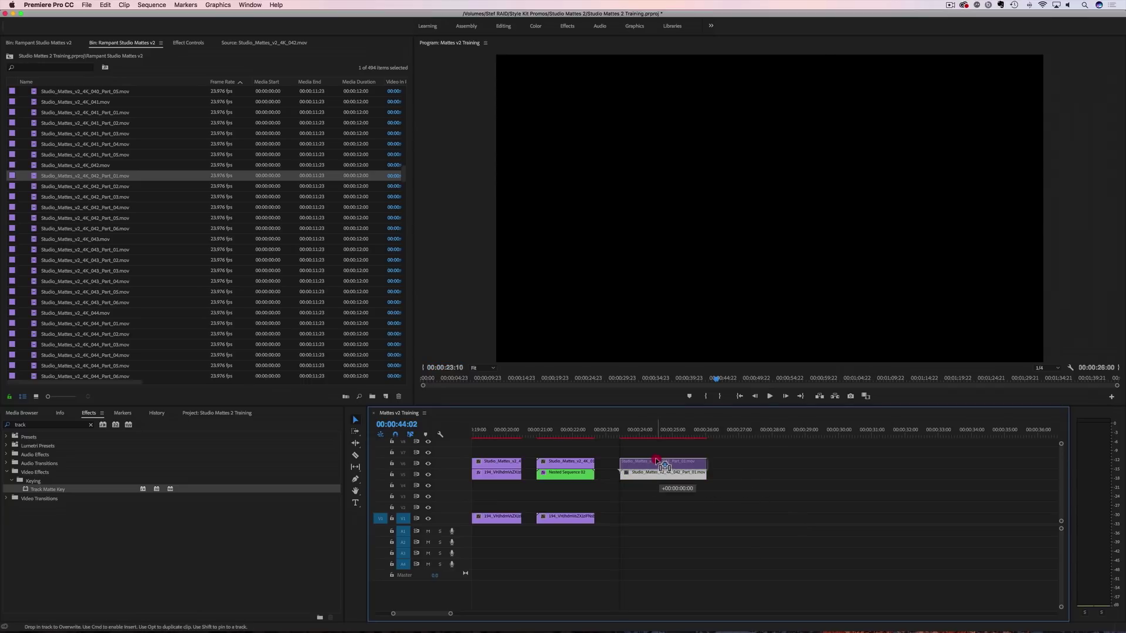
Step: Scale the Part_01 matte to frame size and duplicate it onto the five tracks below, Video 6 to Video 2
double_click(656, 451)
right_click(656, 452)
click(683, 531)
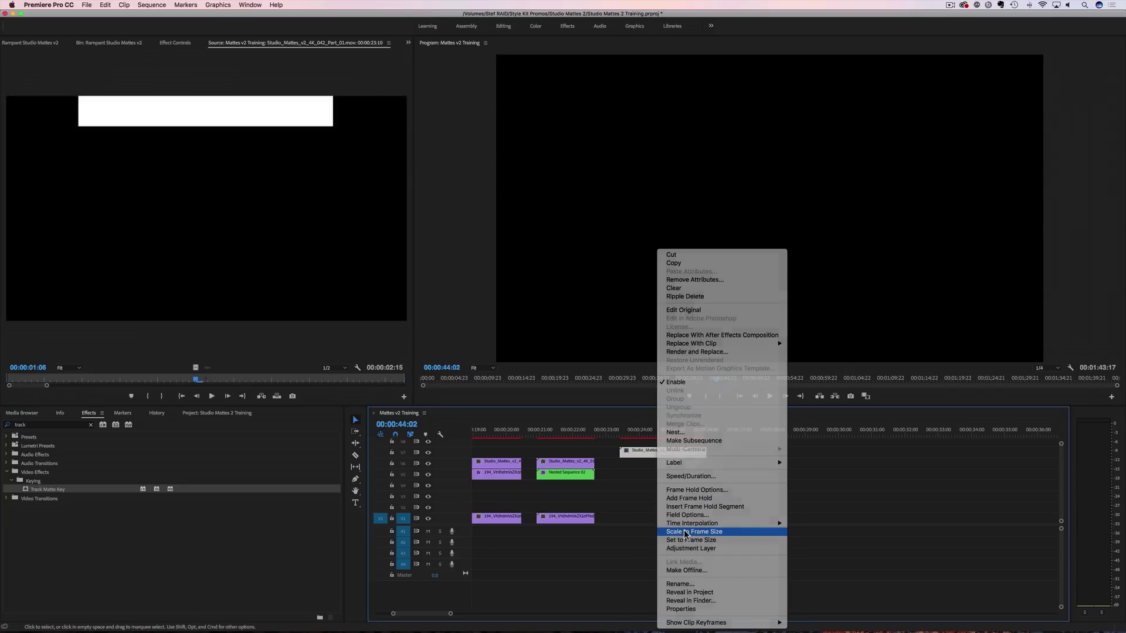
double_click(646, 449)
drag(647, 451, 656, 507)
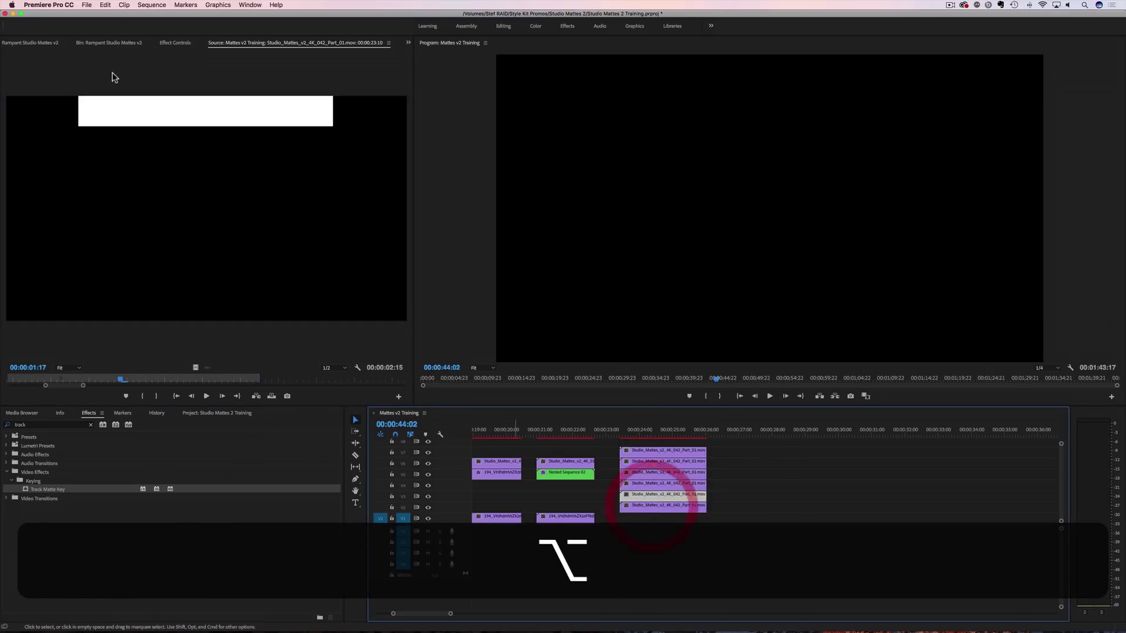
Step: Replace the five duplicates, from Video 6 down to Video 2, with the 042 mattes Part_02, Part_03, Part_04, Part_05 and Part_06
click(120, 44)
click(96, 186)
drag(96, 189, 656, 462)
drag(101, 198, 663, 483)
drag(123, 208, 660, 488)
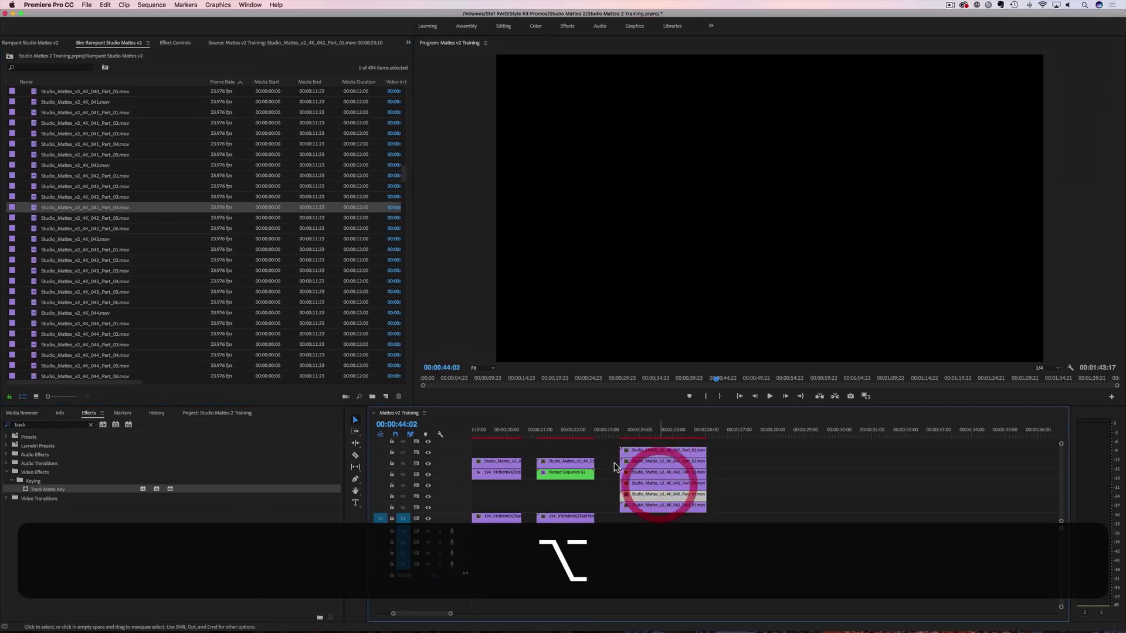
drag(129, 218, 661, 496)
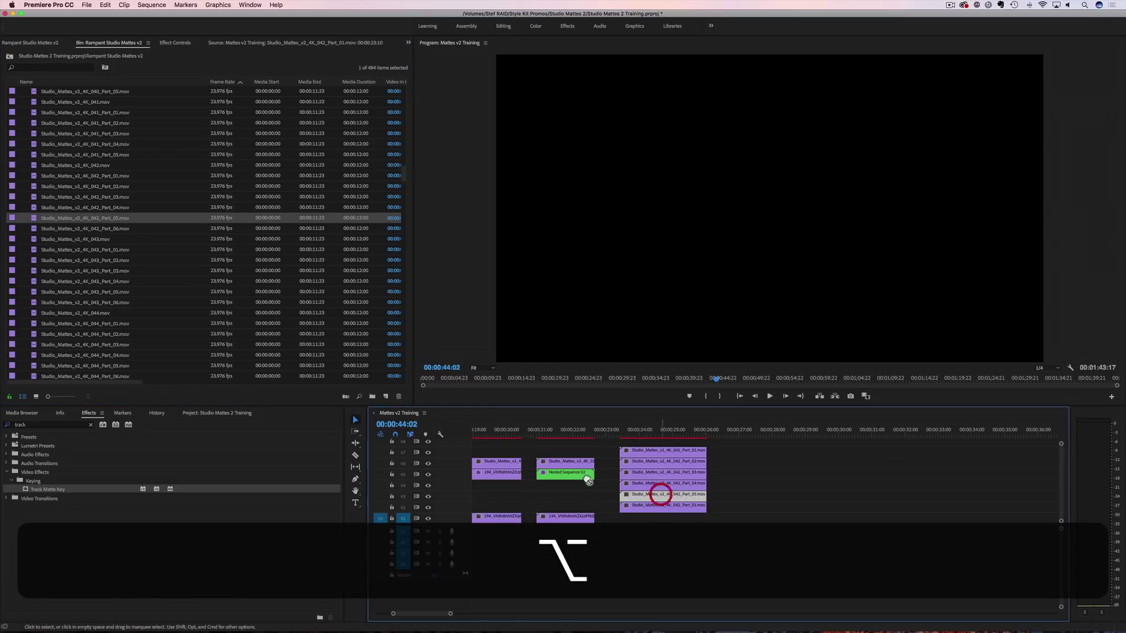
drag(118, 228, 636, 507)
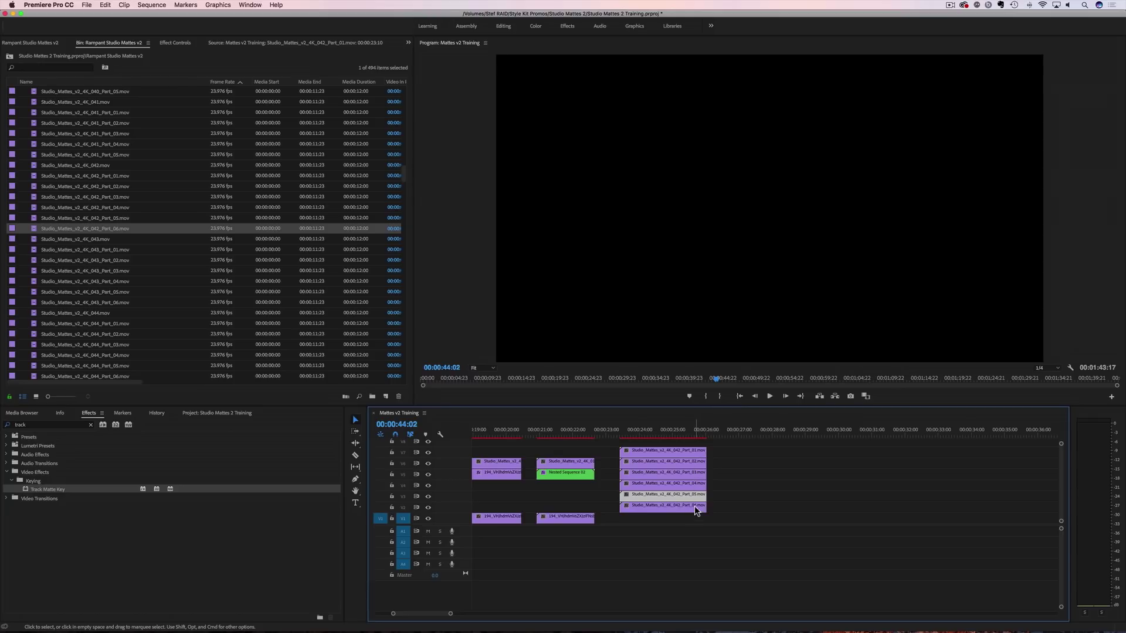
Step: Open each of the six stacked 042 part mattes in the Source monitor to check which panel each one covers
double_click(666, 451)
double_click(666, 463)
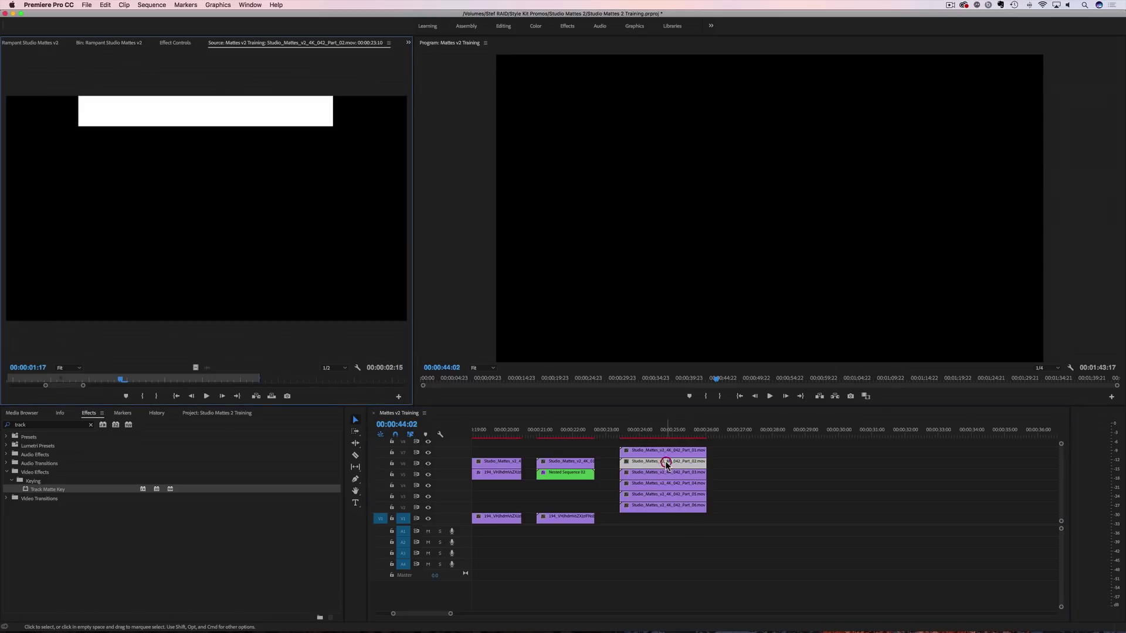
double_click(666, 473)
double_click(667, 485)
double_click(668, 496)
double_click(669, 506)
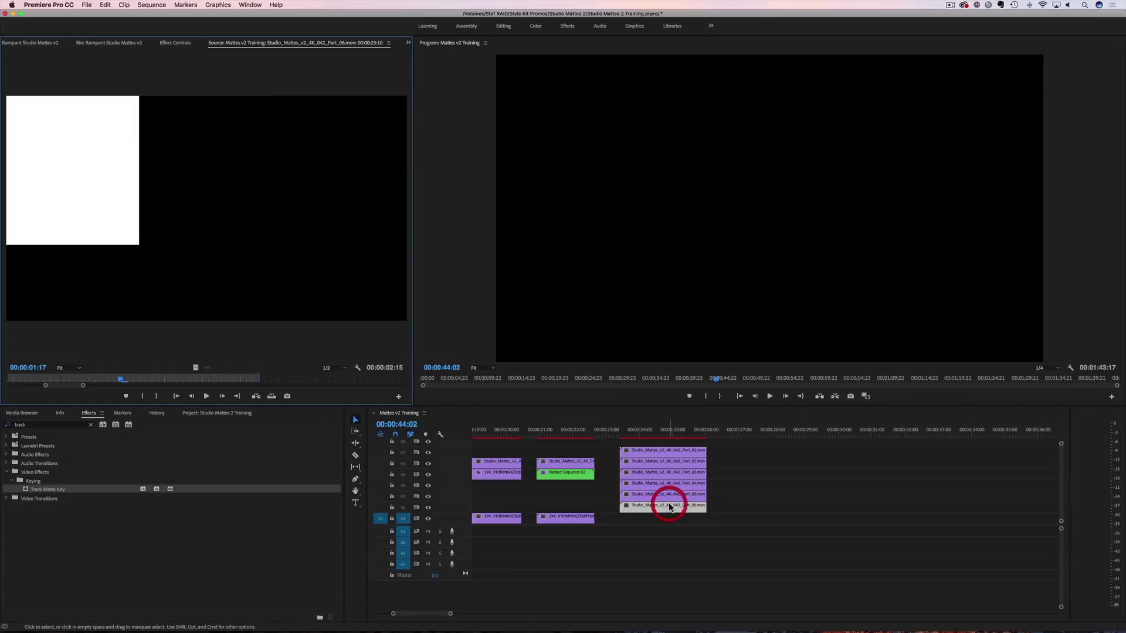
Step: Start a reordered stack beside the original, with Part_06 on Video 7, Part_01 on Video 6 and Part_05 on Video 5
drag(661, 509, 761, 457)
double_click(660, 450)
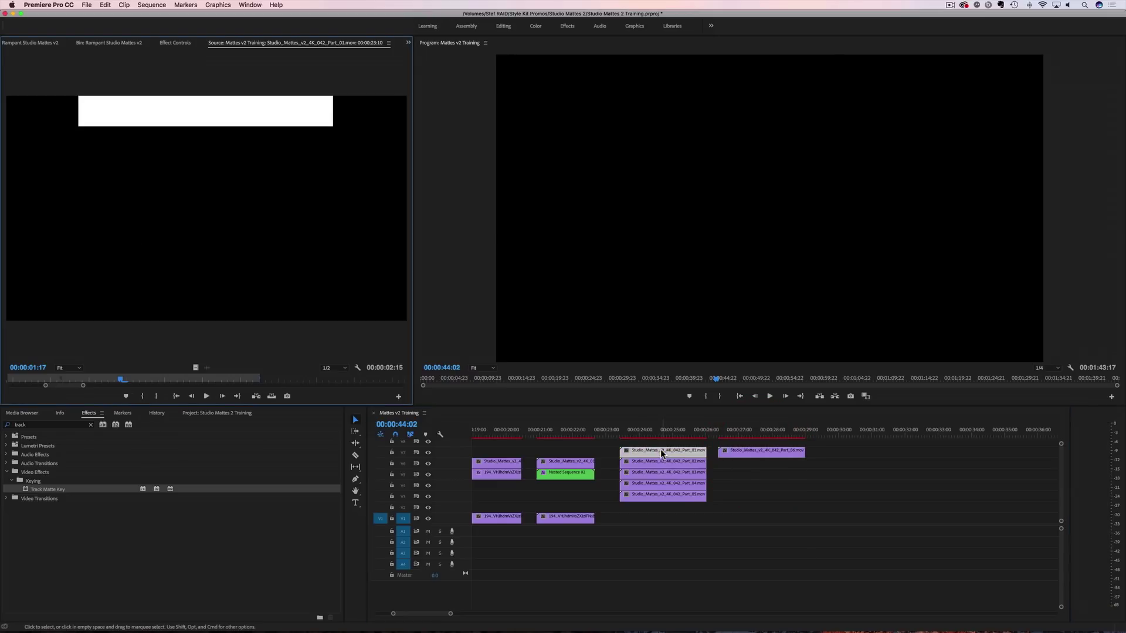
drag(662, 456, 760, 467)
double_click(668, 462)
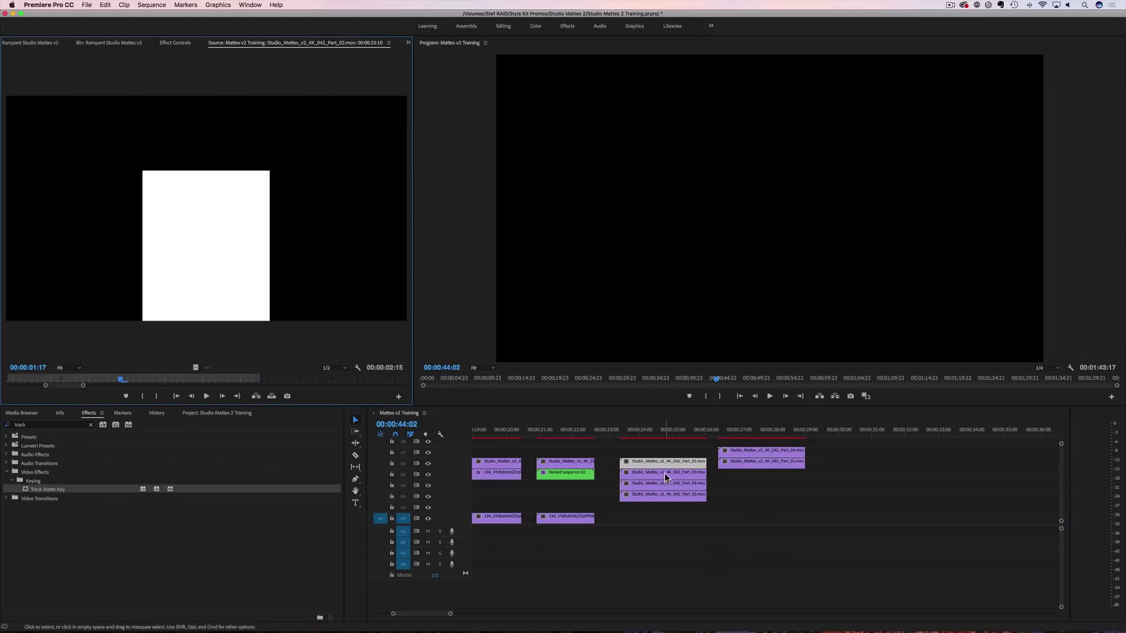
double_click(667, 474)
double_click(665, 484)
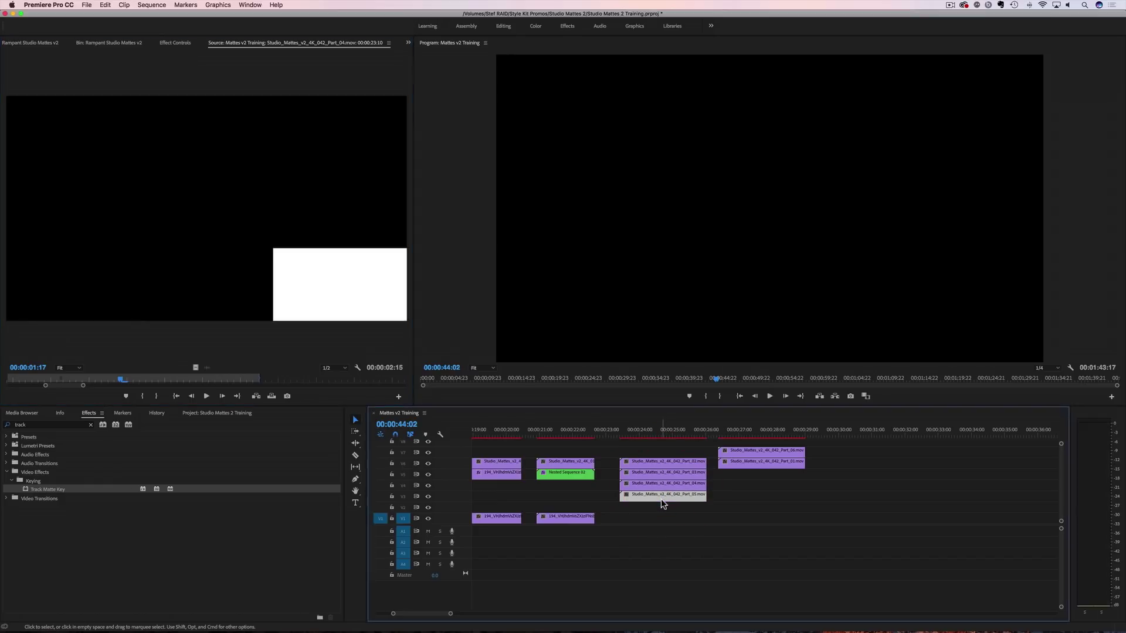
double_click(661, 496)
drag(650, 501, 745, 478)
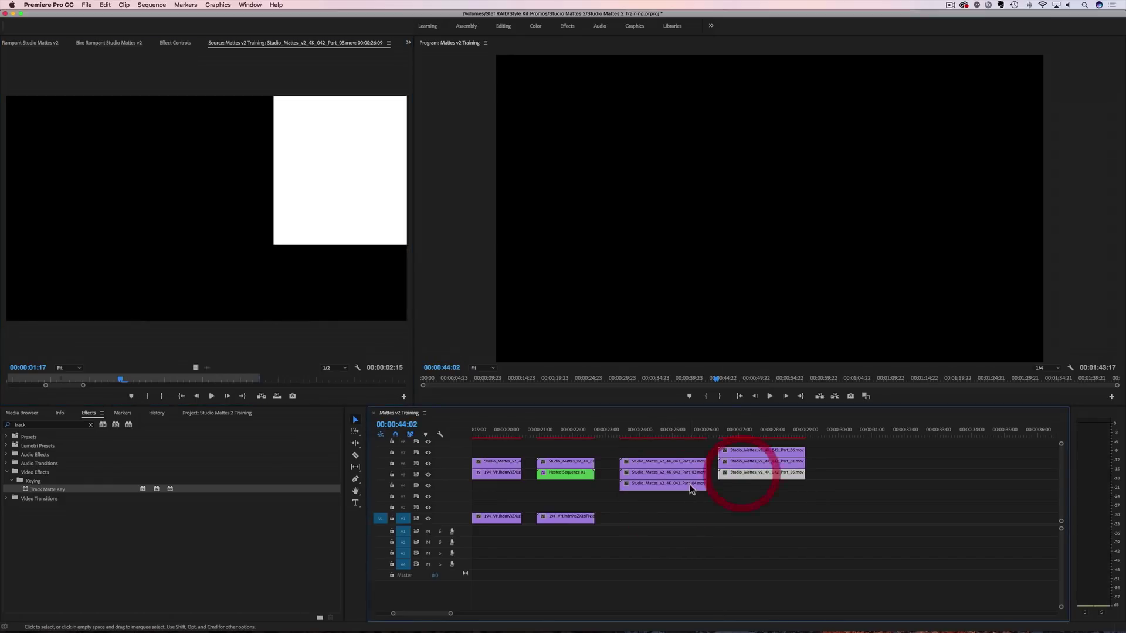
Step: Complete the reordered stack with Part_03 on Video 4, Part_02 on Video 3 and Part_04 on Video 2
double_click(645, 463)
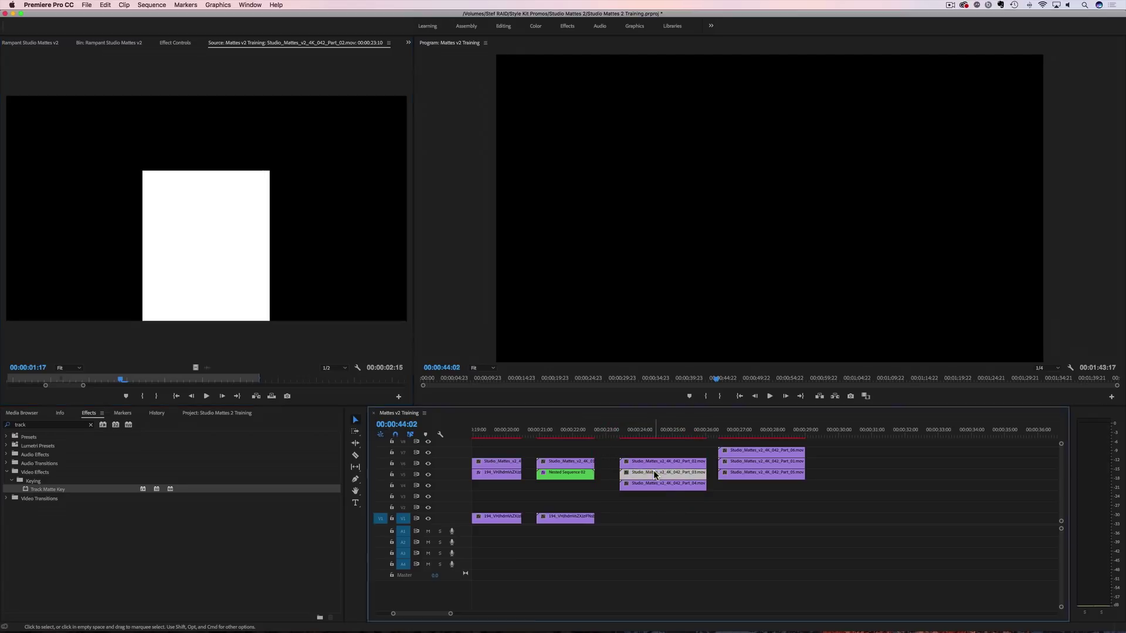
double_click(655, 474)
drag(655, 474, 745, 484)
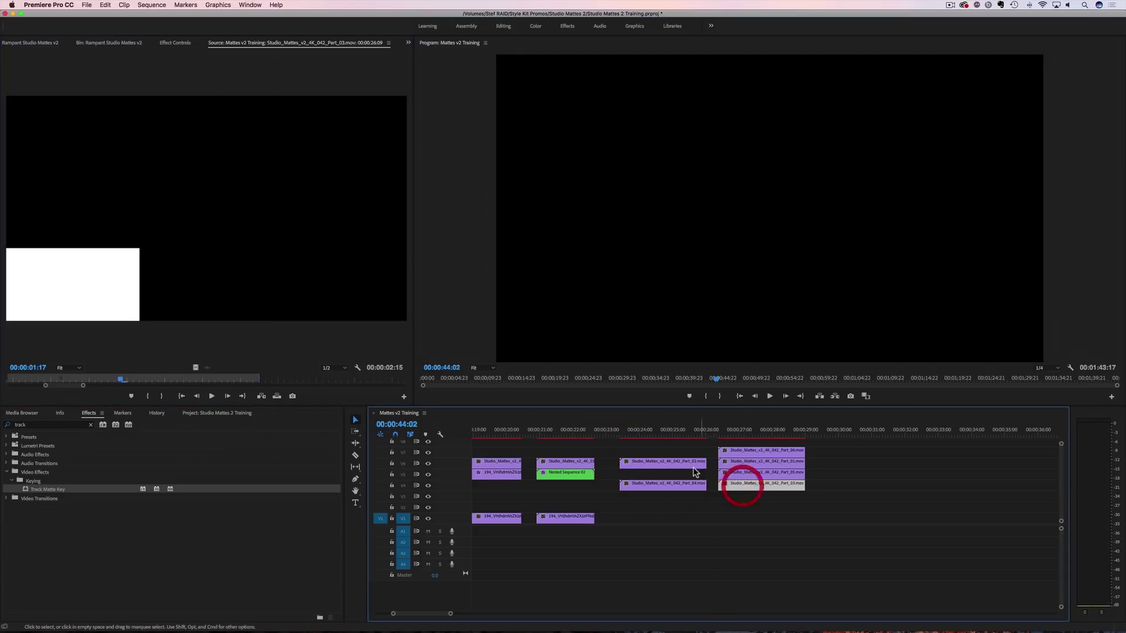
double_click(677, 463)
drag(677, 463, 764, 497)
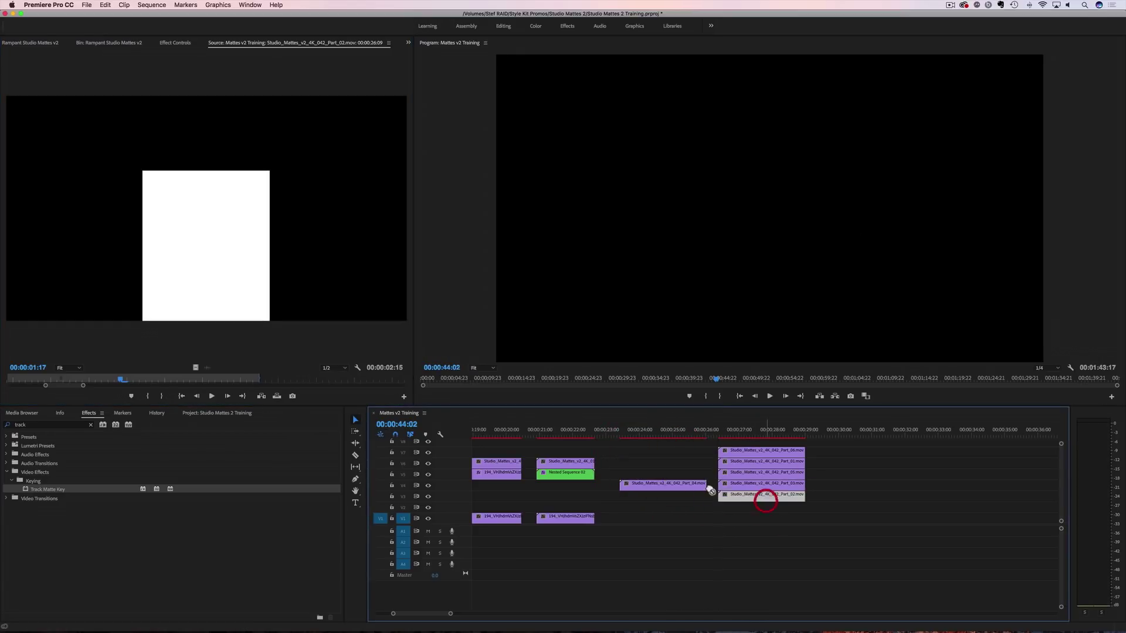
drag(669, 490, 766, 508)
Step: Move the whole reordered matte stack back to 00:00:23:09 and scrub through it to 00:00:24:23
drag(852, 511, 775, 453)
drag(774, 454, 674, 456)
drag(624, 437, 673, 436)
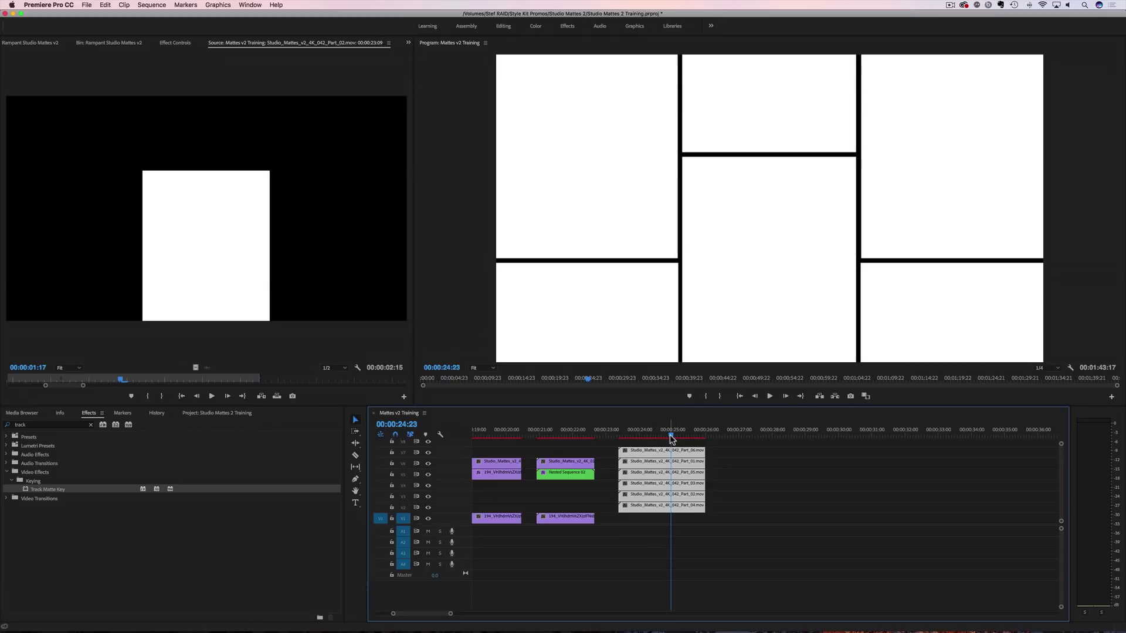
click(726, 459)
Step: Enlarge the timeline and its video track area to make room for the empty tracks above the matte stack
scroll(716, 467, up, 3)
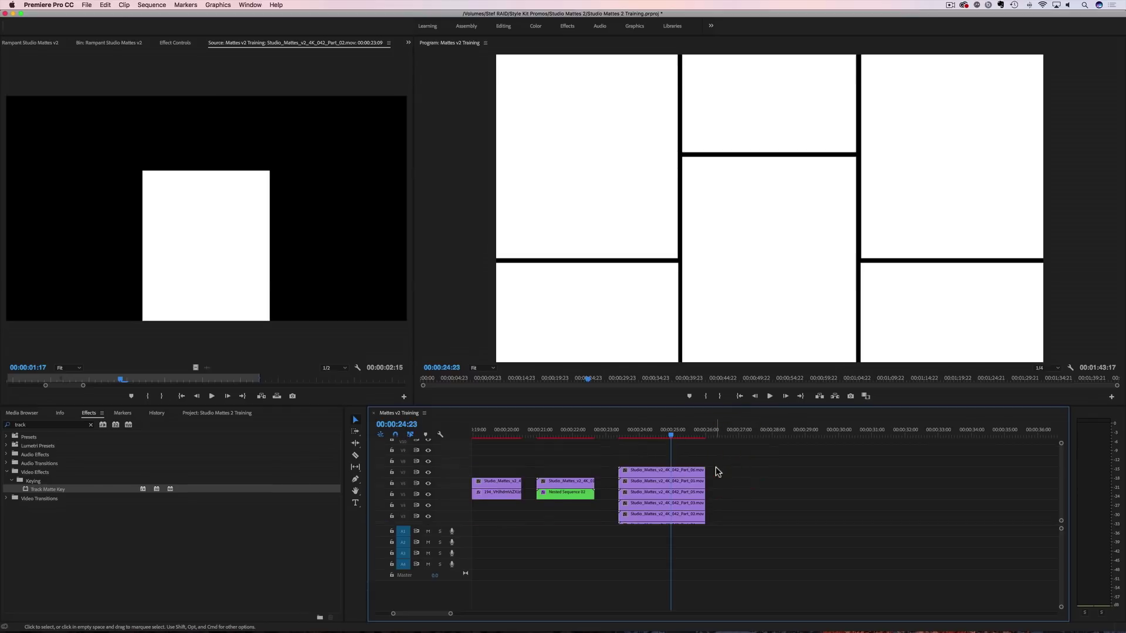
scroll(716, 466, down, 3)
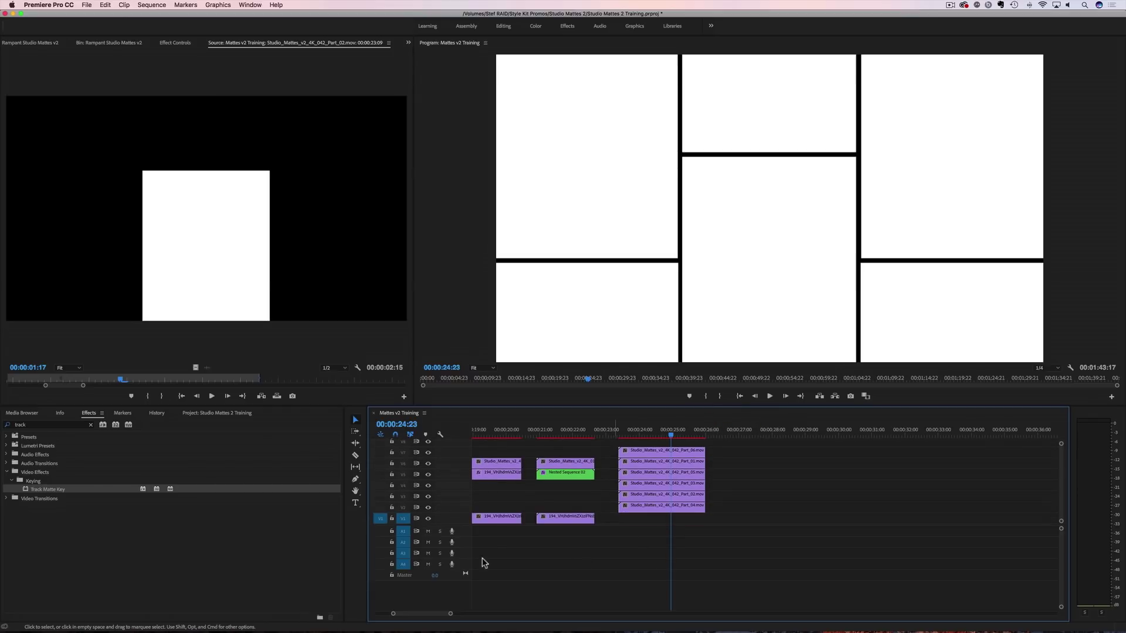
drag(459, 525, 465, 596)
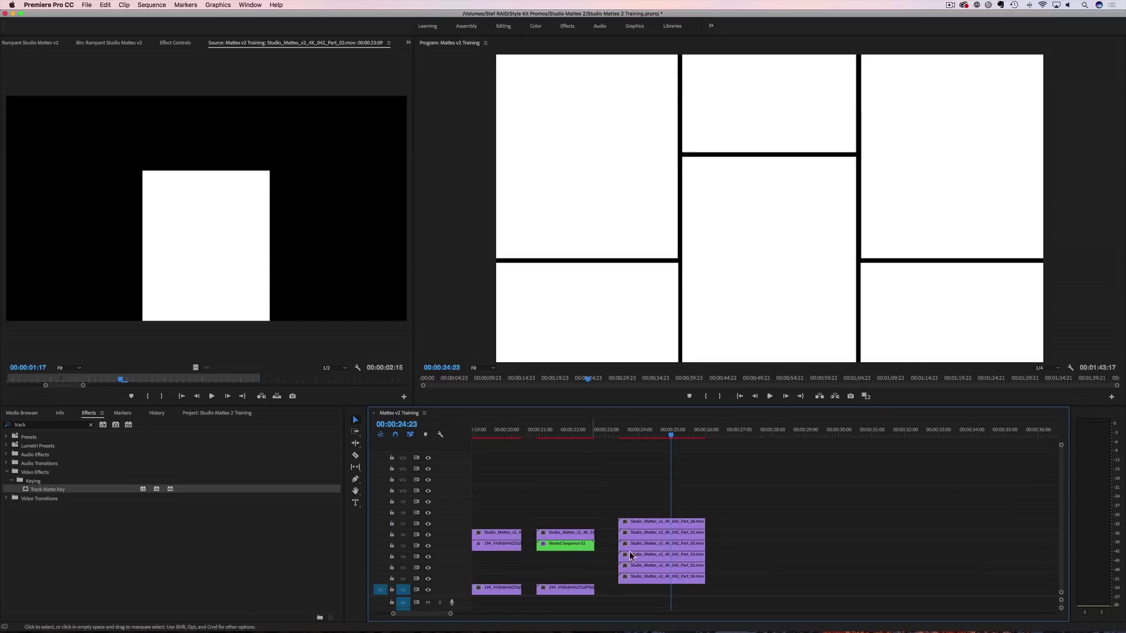
drag(579, 406, 567, 317)
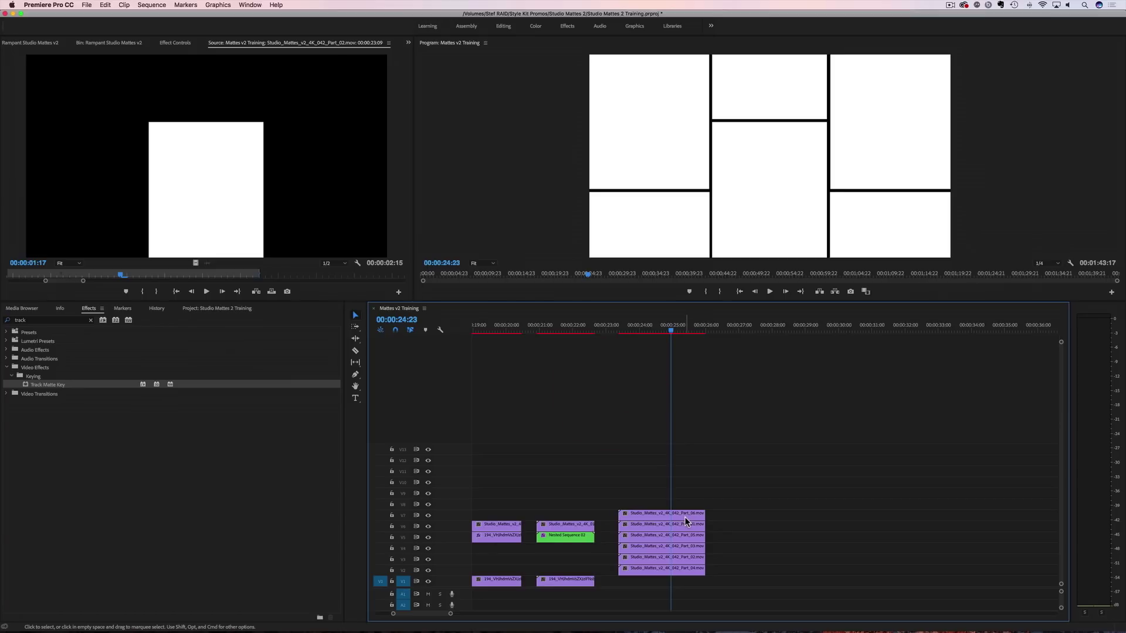
Step: Spread the six matte parts over Video 2, 5, 8, 11, 14 and 17, keeping their order with two empty tracks between each
drag(655, 516, 652, 450)
drag(645, 528, 646, 484)
drag(649, 536, 645, 515)
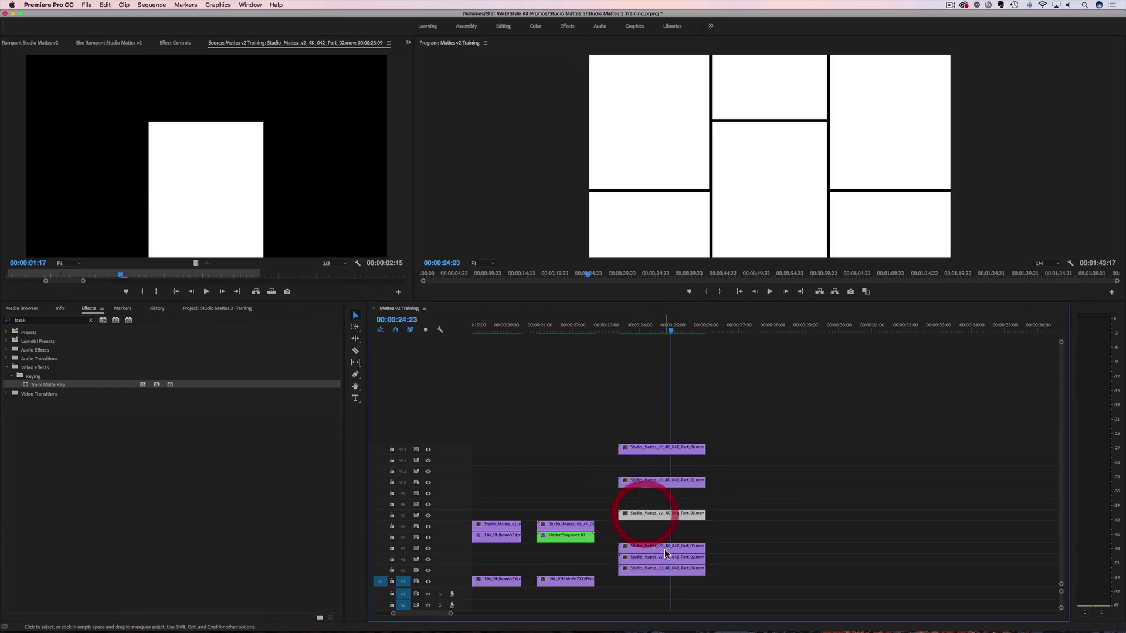
drag(643, 429, 655, 522)
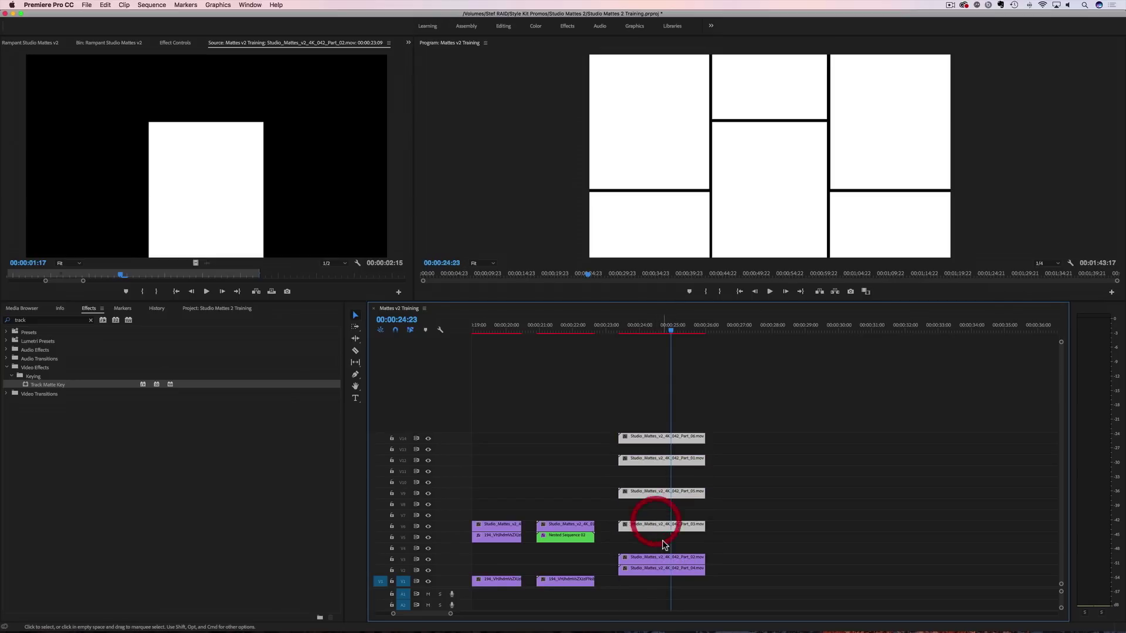
click(656, 571)
drag(738, 556, 650, 416)
click(652, 427)
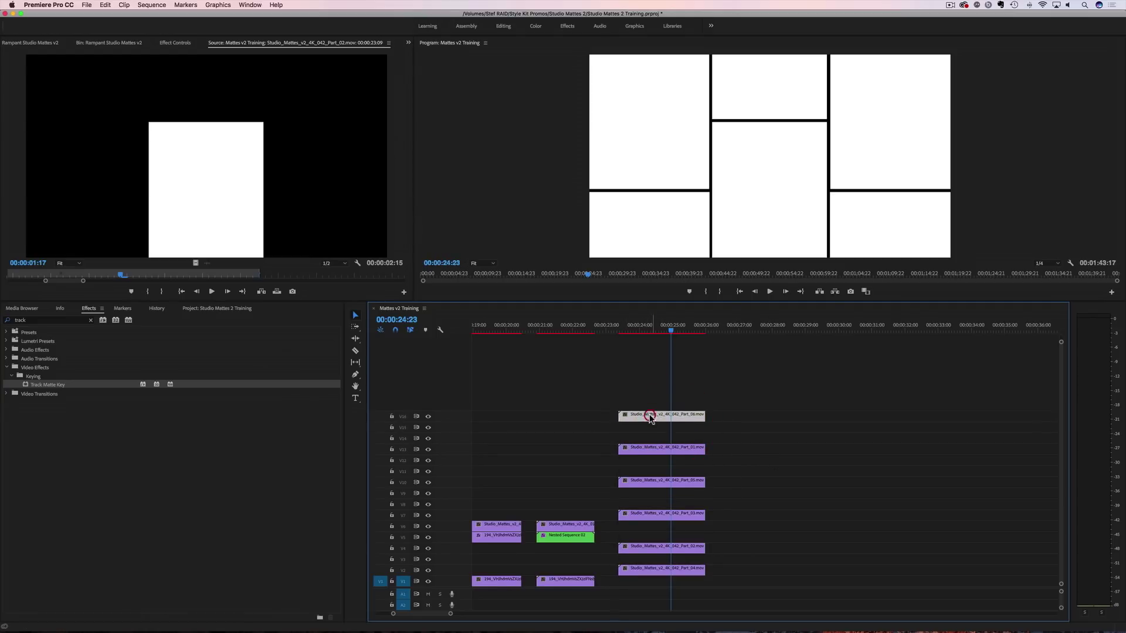
click(650, 570)
drag(727, 568, 638, 405)
click(711, 473)
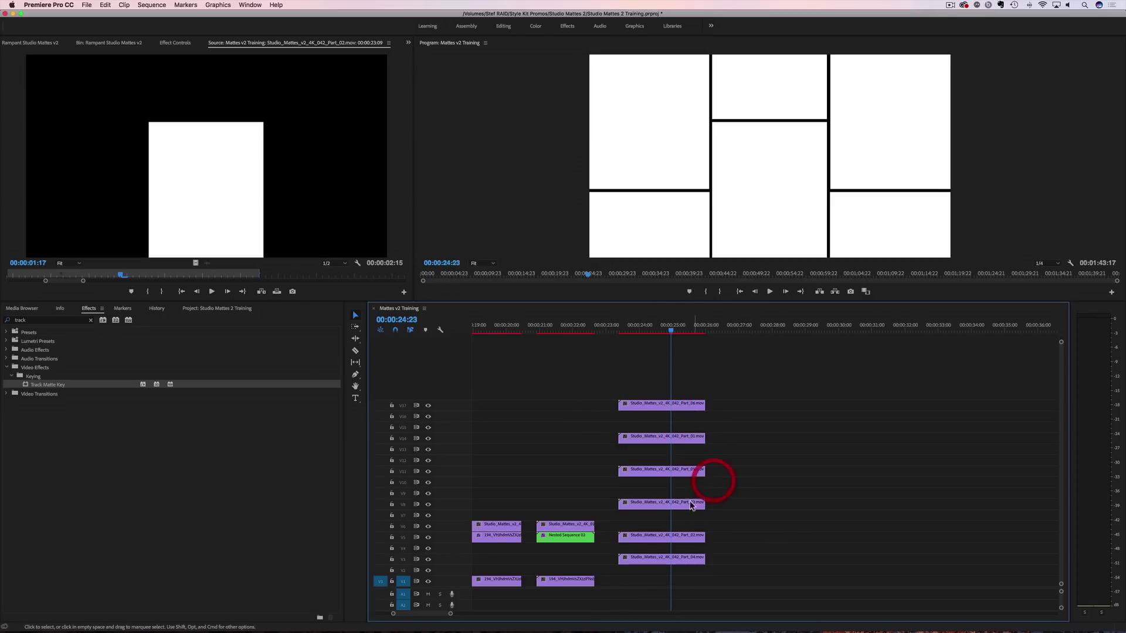
click(657, 570)
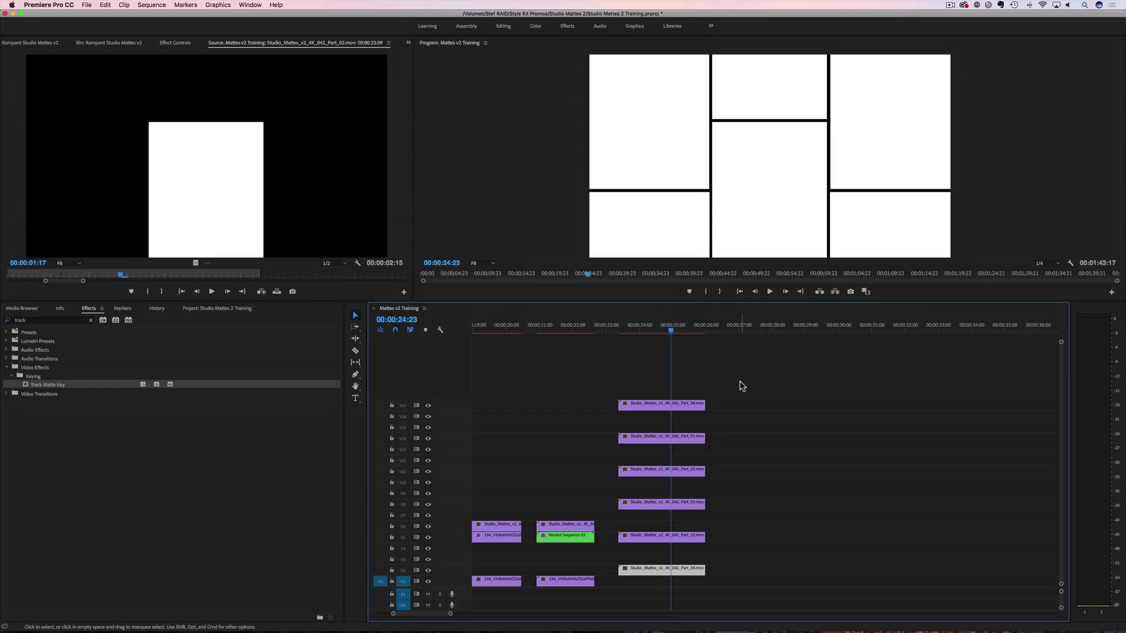
click(721, 420)
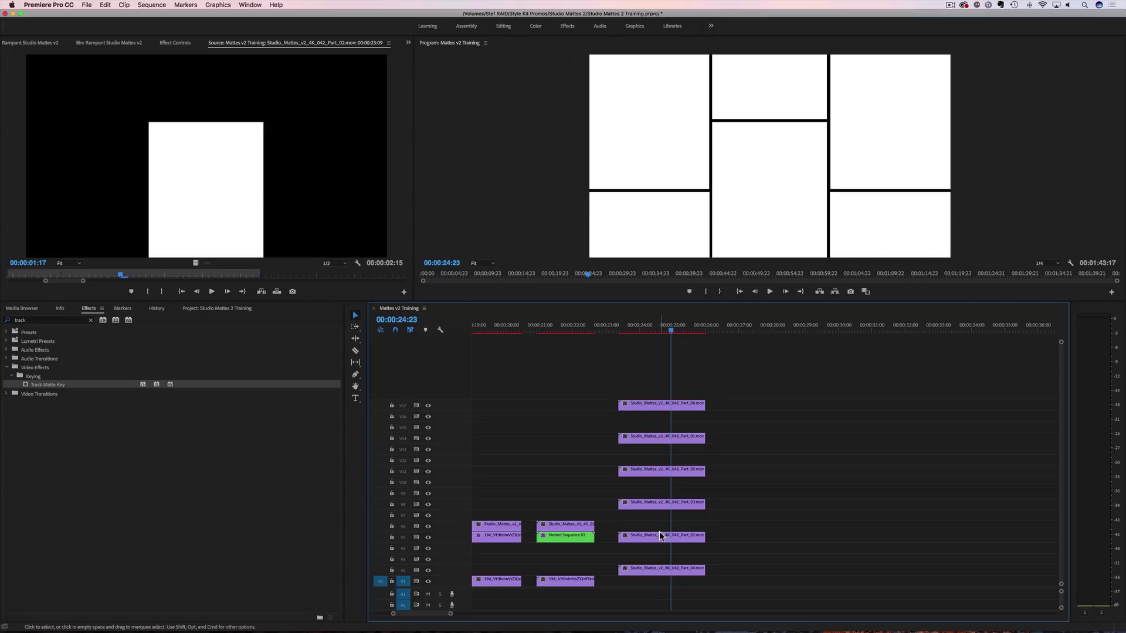
Step: Move all the staggered shutterstock clips together earlier in the sequence so the first one starts near 00:00:30:00
scroll(659, 531, right, 3)
scroll(659, 533, left, 2)
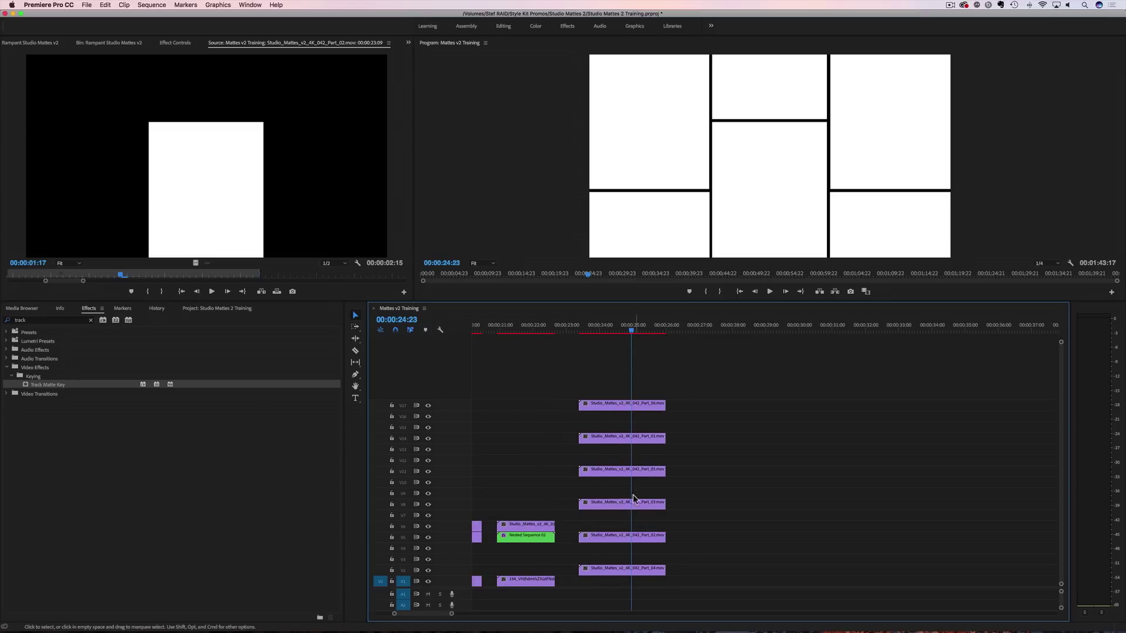
scroll(718, 468, right, 10)
drag(984, 463, 628, 566)
drag(987, 575, 804, 574)
scroll(804, 574, left, 8)
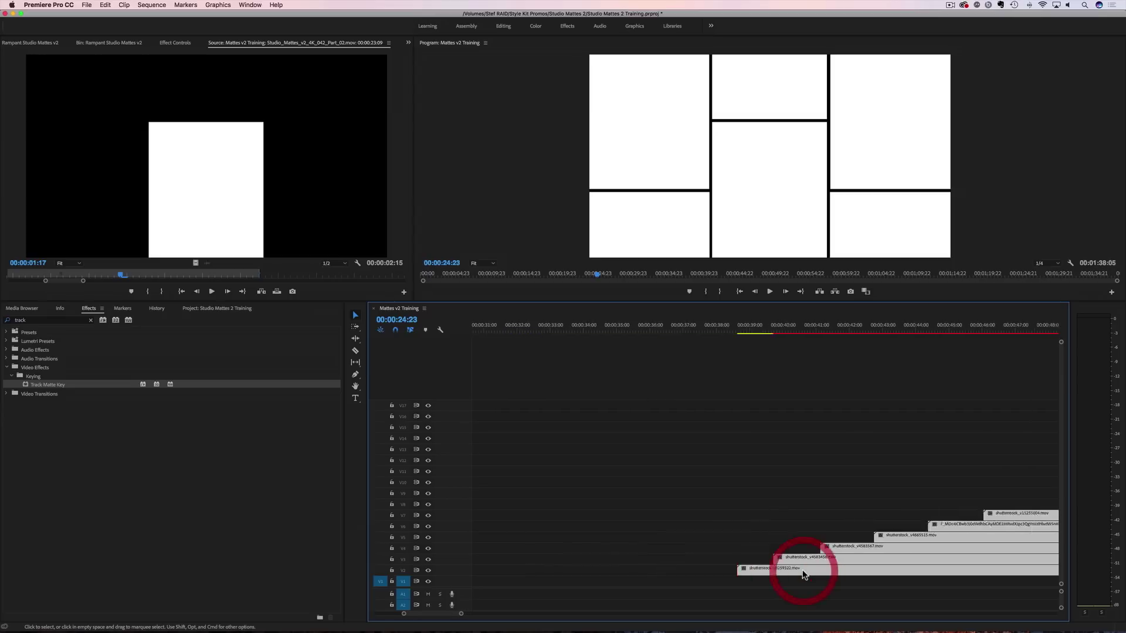
drag(938, 575, 735, 567)
scroll(748, 565, left, 4)
scroll(753, 568, left, 6)
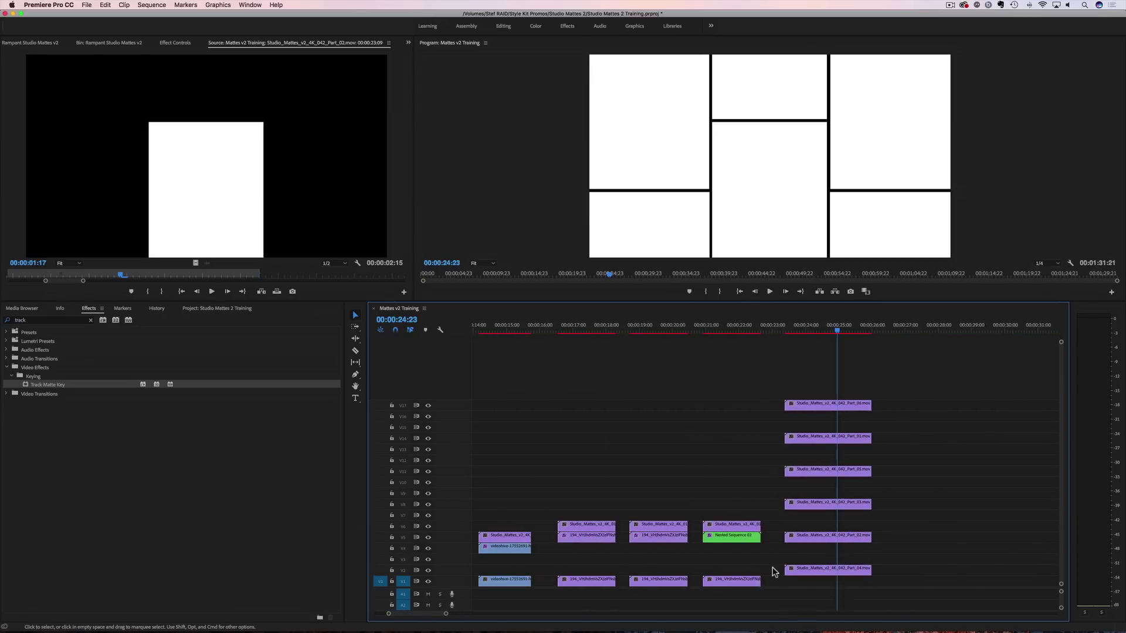
scroll(774, 570, right, 3)
drag(998, 561, 917, 567)
Step: Place shutterstock_v6259322.mov on Video 16, aligned with the start of the Video 17 matte, and cut off the excess past the matte's end
drag(837, 330, 841, 332)
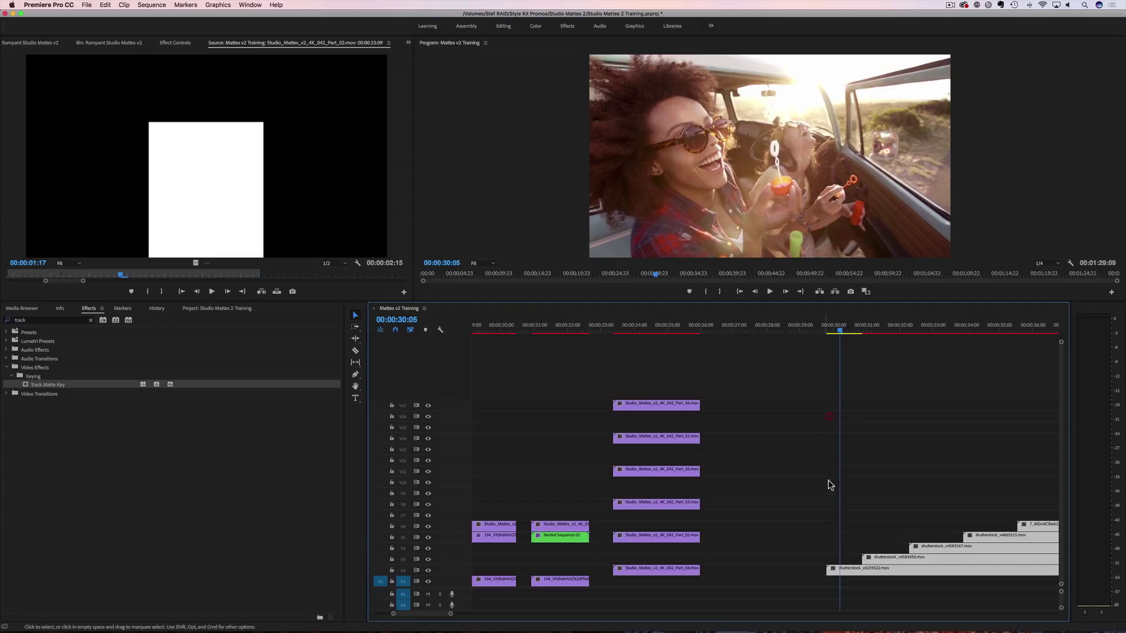
click(850, 572)
drag(850, 571, 637, 417)
mouse_move(634, 333)
mouse_down()
mouse_move(621, 331)
mouse_move(648, 333)
mouse_up()
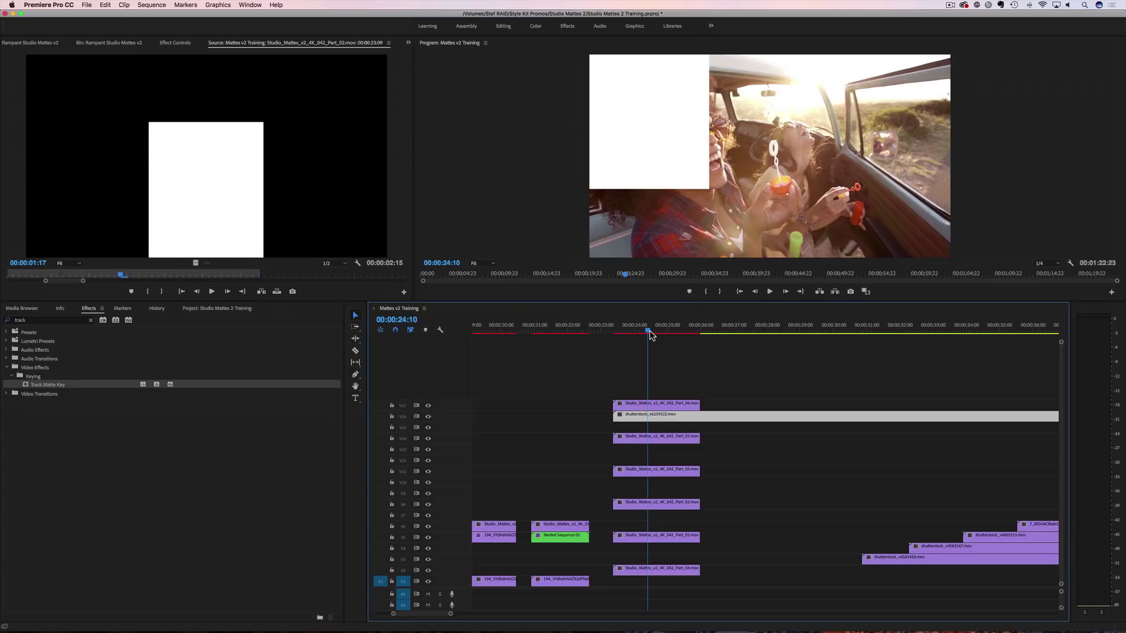
key(c)
click(701, 416)
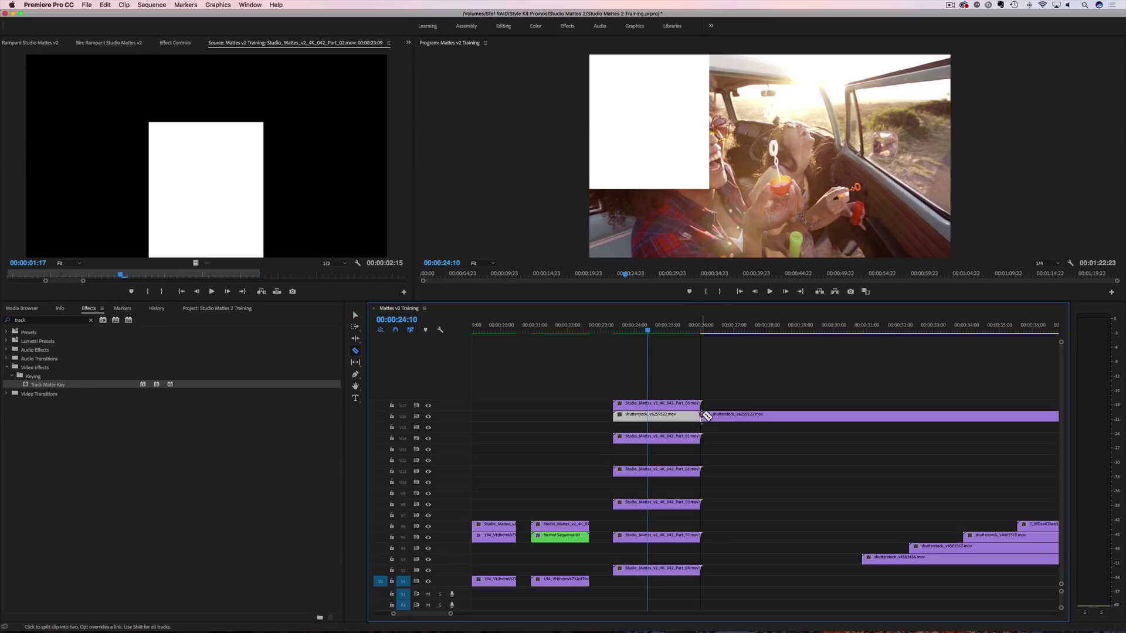
key(v)
click(726, 416)
key(Delete)
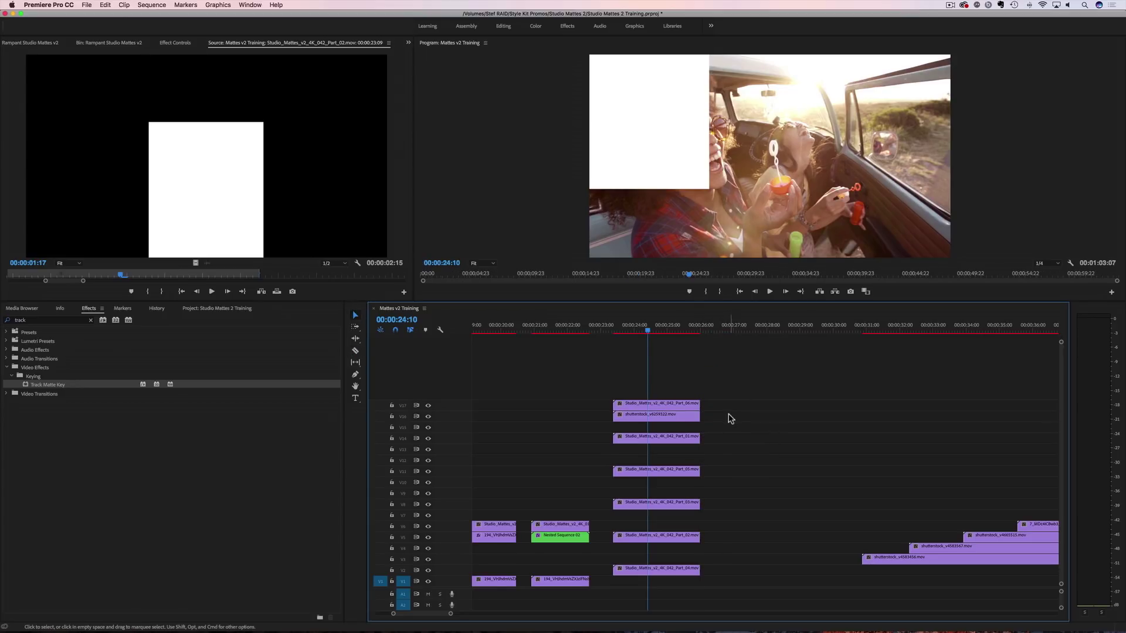
Step: Set the Video 16 clip's scale to 74 and its position to 526, 359, and check the framing at 00:00:24:12
mouse_move(648, 333)
mouse_down()
mouse_move(675, 336)
mouse_move(645, 347)
mouse_up()
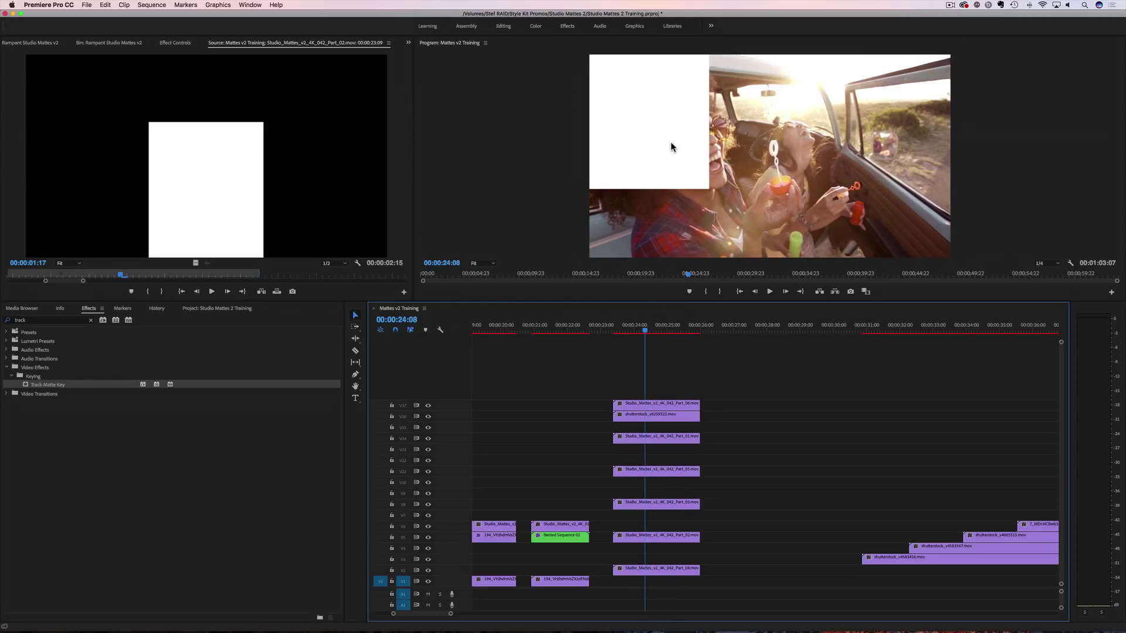
click(651, 415)
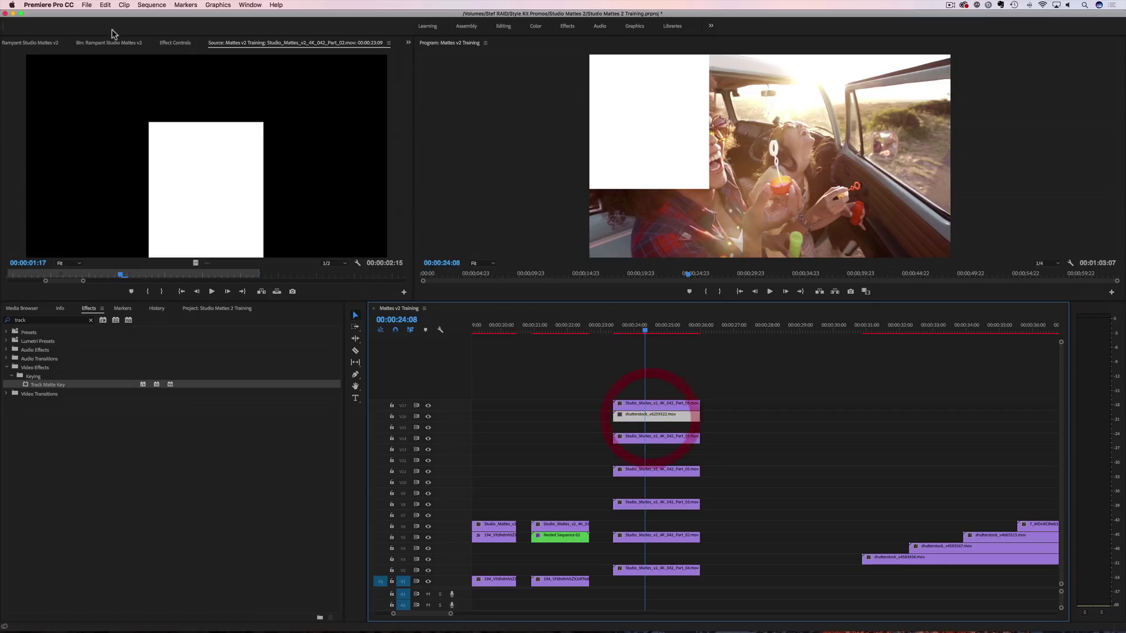
click(174, 43)
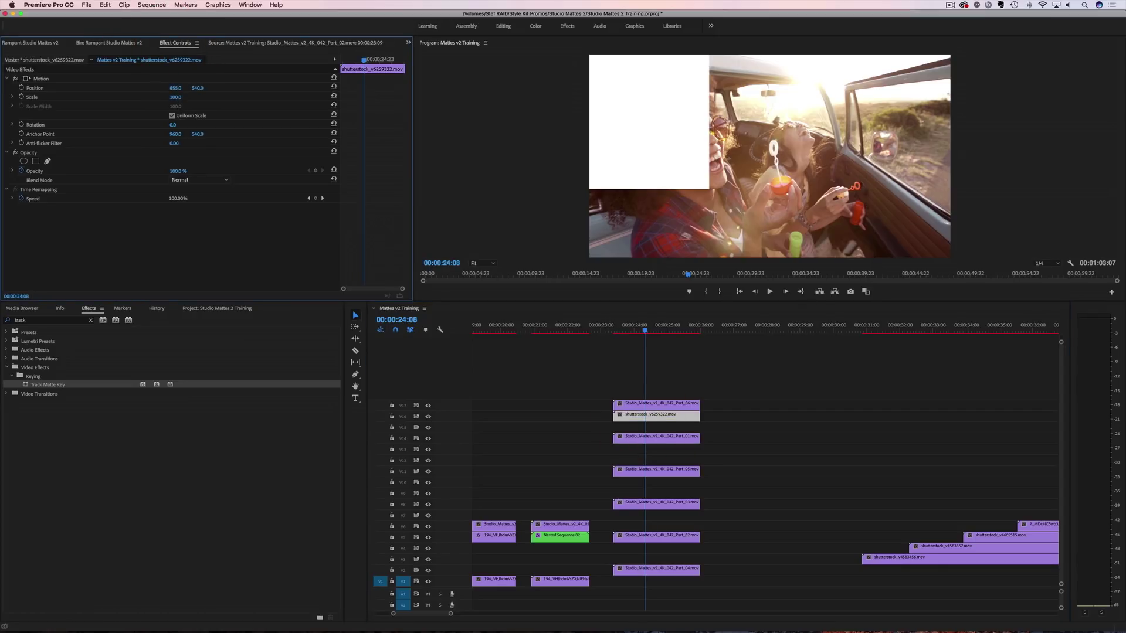
drag(176, 88, 107, 89)
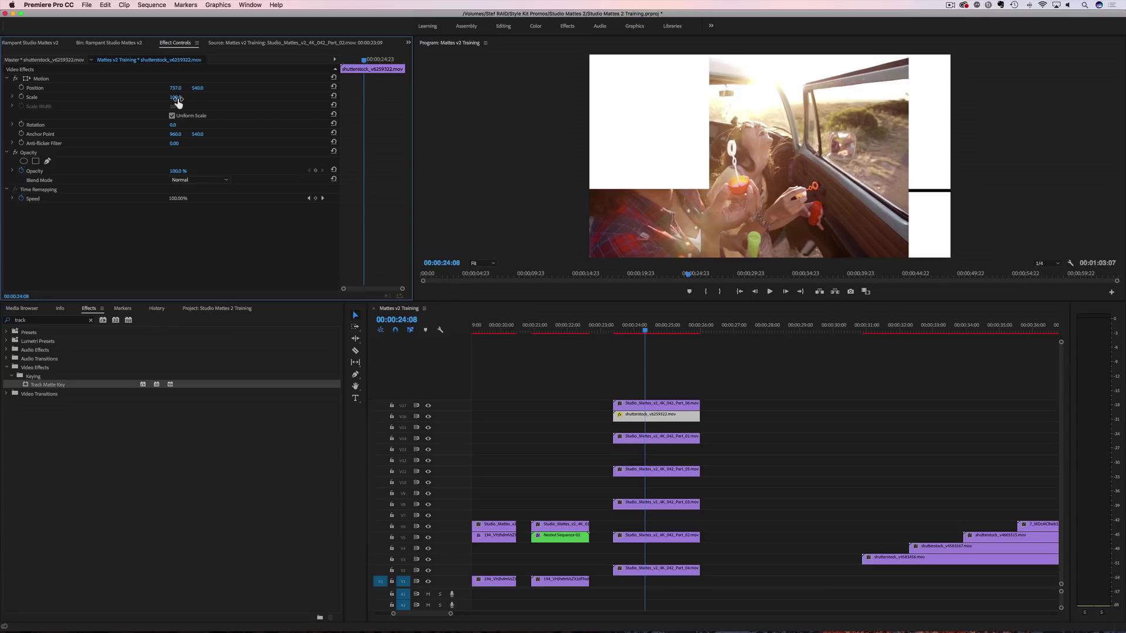
drag(174, 98, 91, 87)
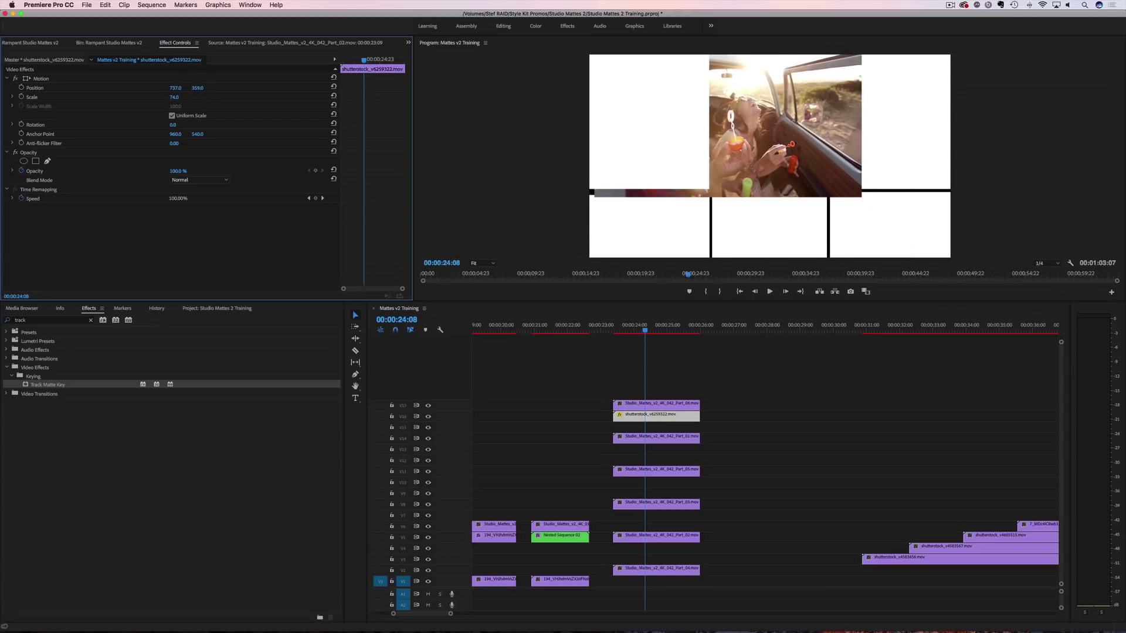
drag(175, 88, 51, 88)
mouse_move(645, 331)
mouse_down()
mouse_move(616, 337)
mouse_move(650, 340)
mouse_up()
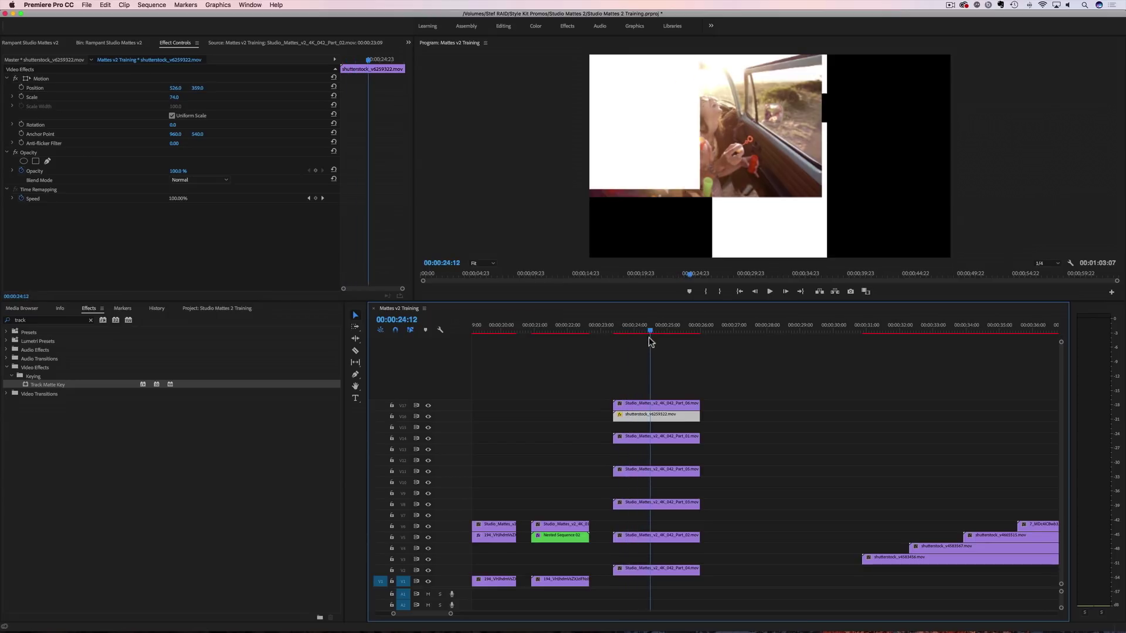
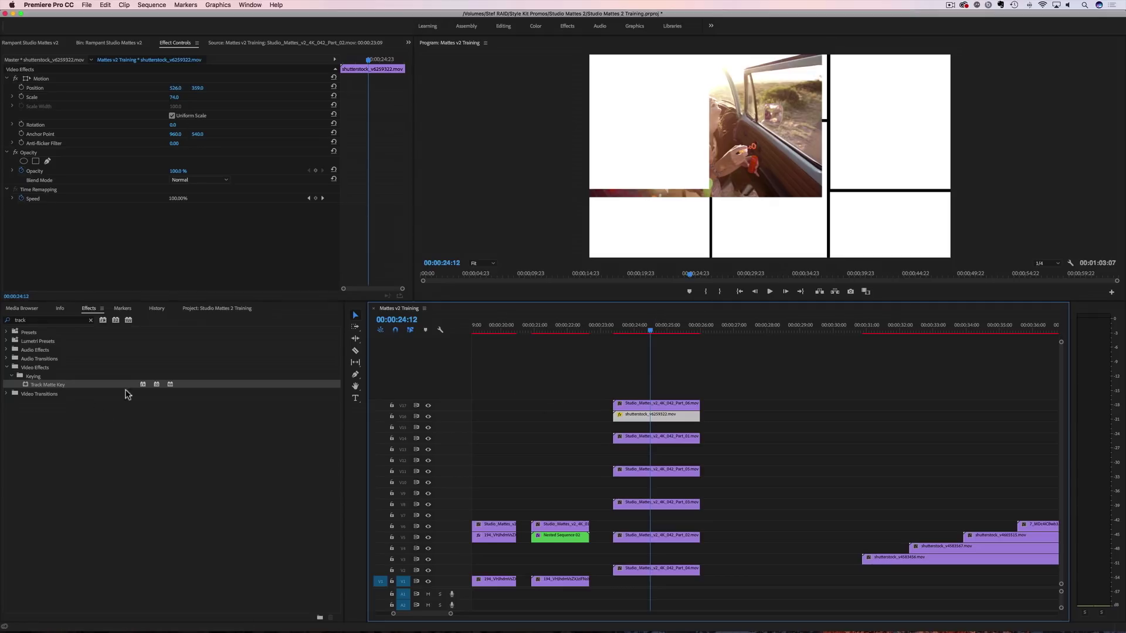
Step: Nest the repositioned Video 16 clip, accepting the default nested sequence name
right_click(678, 416)
click(699, 432)
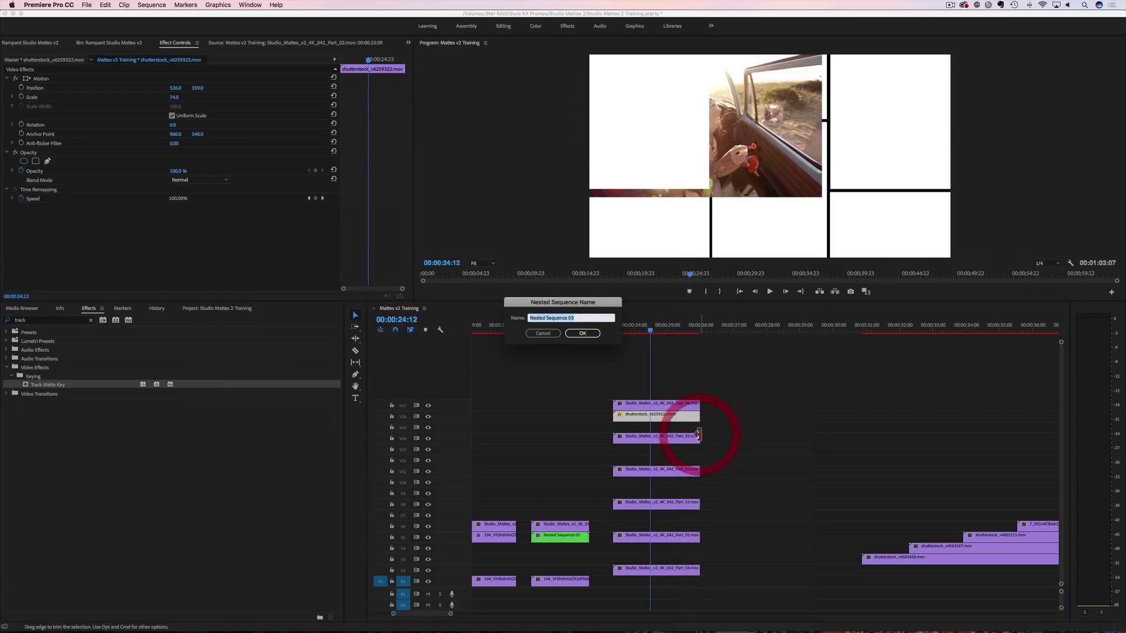
key(Return)
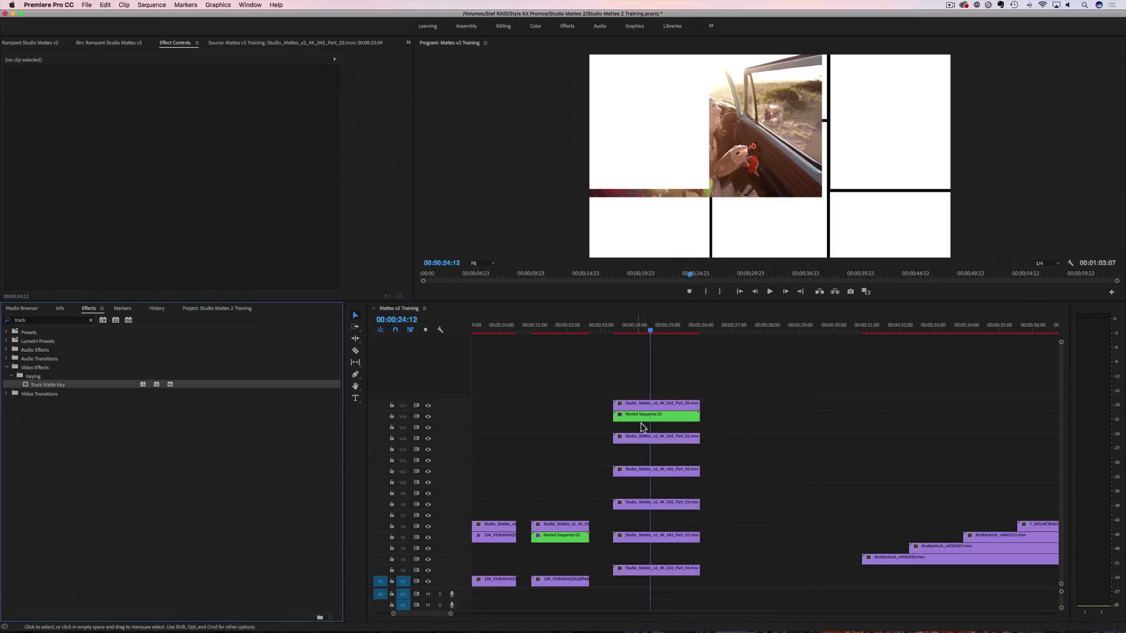
Step: Apply Track Matte Key to the nested sequence on Video 16 and use Video 17 as its matte
drag(42, 384, 673, 418)
click(670, 416)
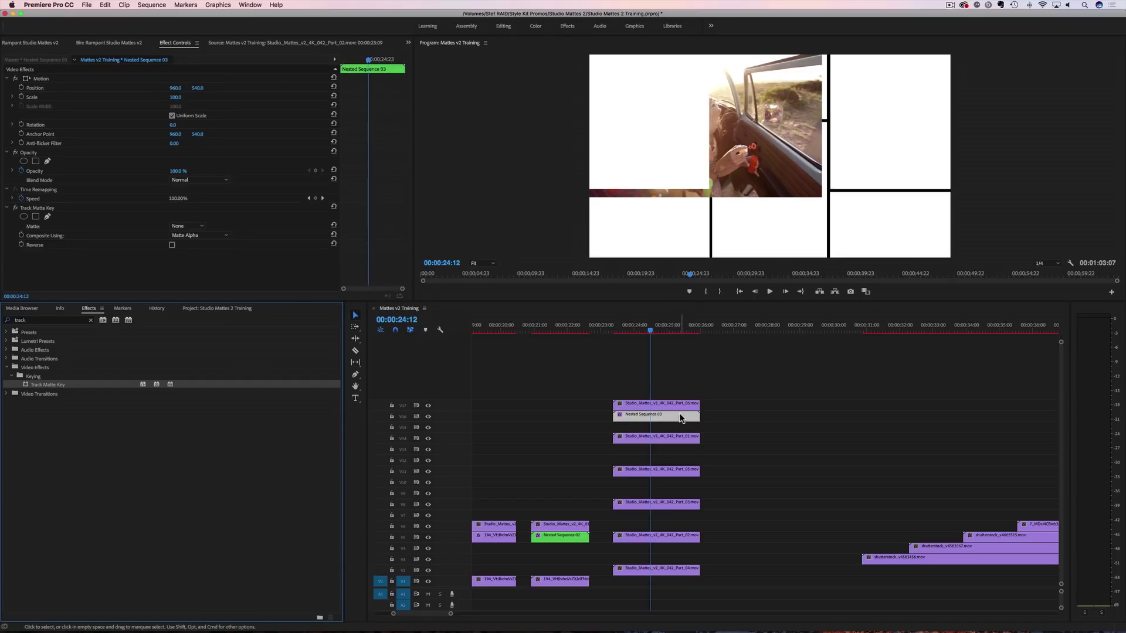
click(189, 227)
click(192, 251)
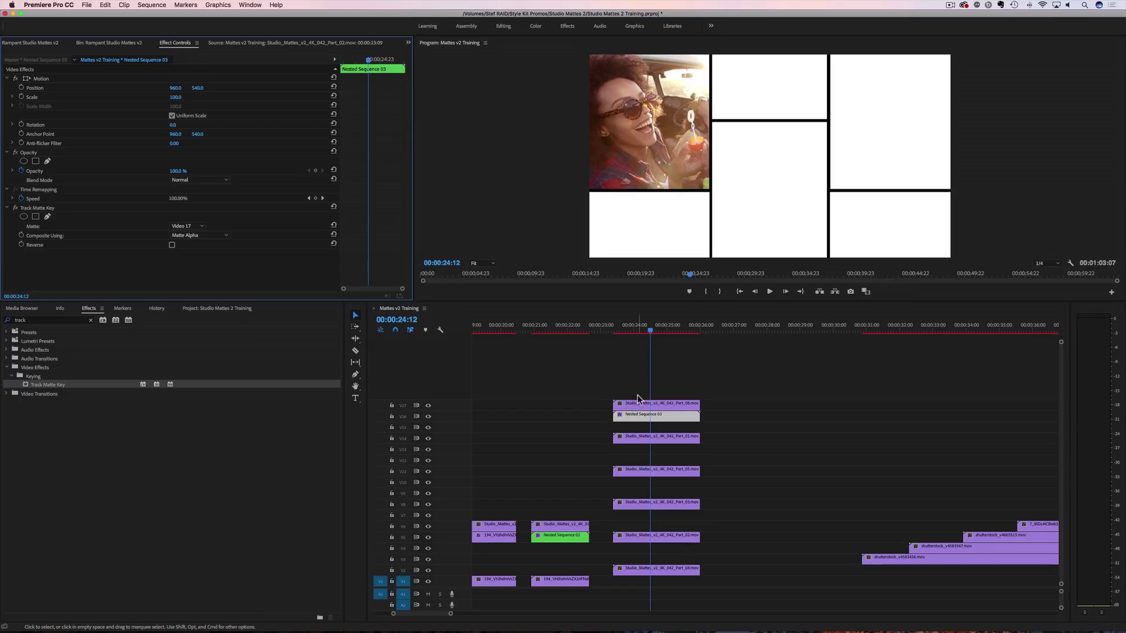
Step: Inside Nested Sequence 03, set the clip's scale to 91 and position to 667, 359, and return to the Mattes v2 Training sequence
double_click(647, 416)
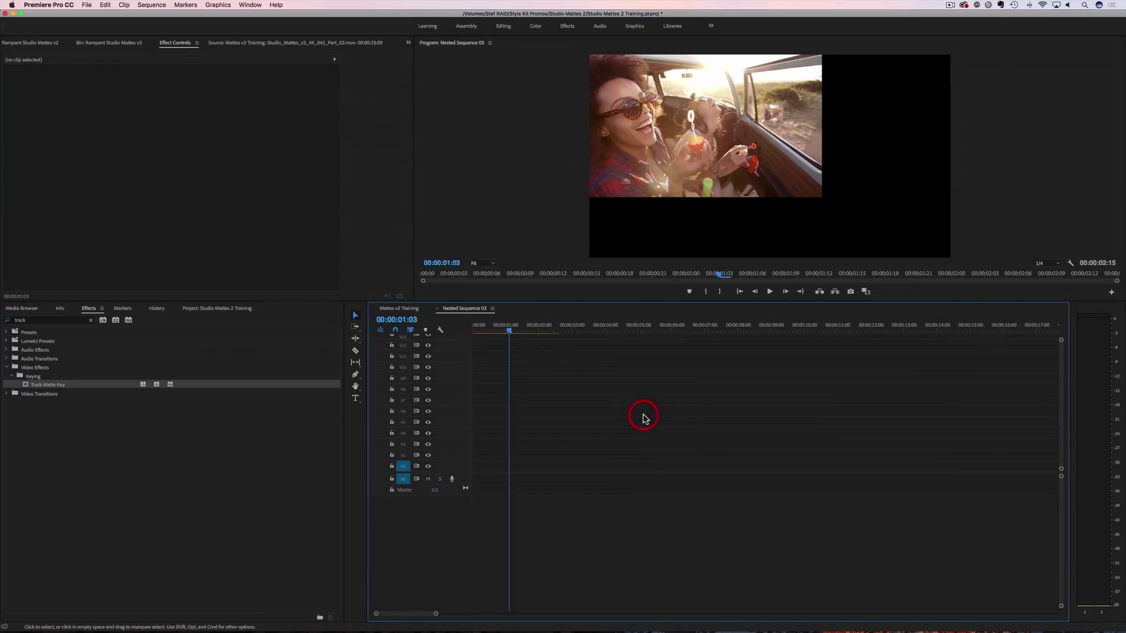
scroll(519, 383, up, 2)
click(509, 345)
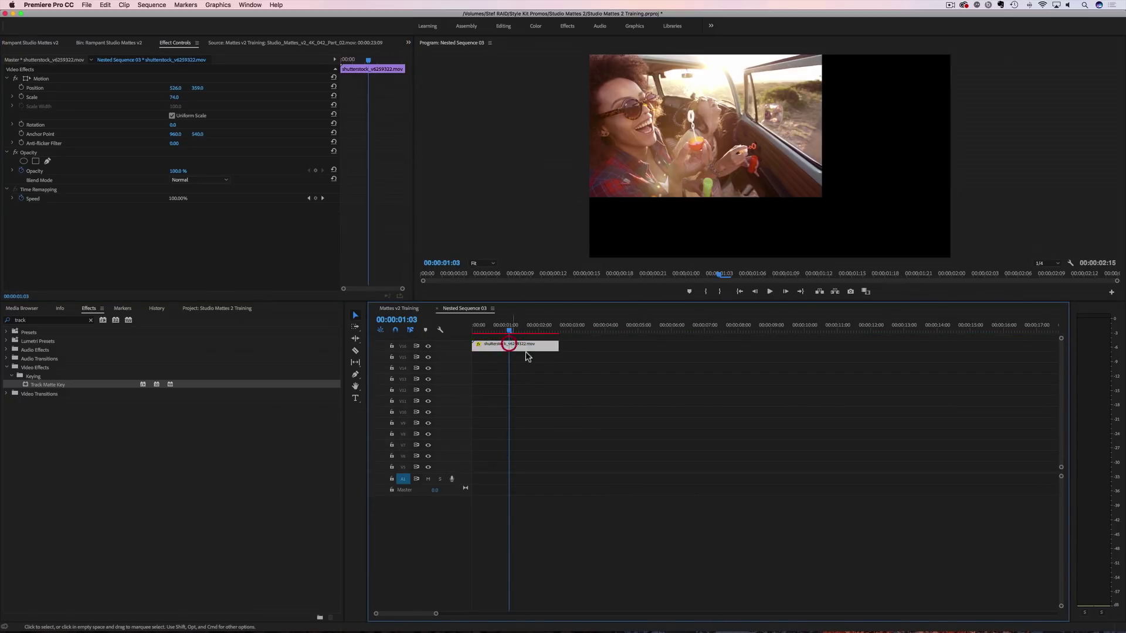
drag(175, 97, 257, 88)
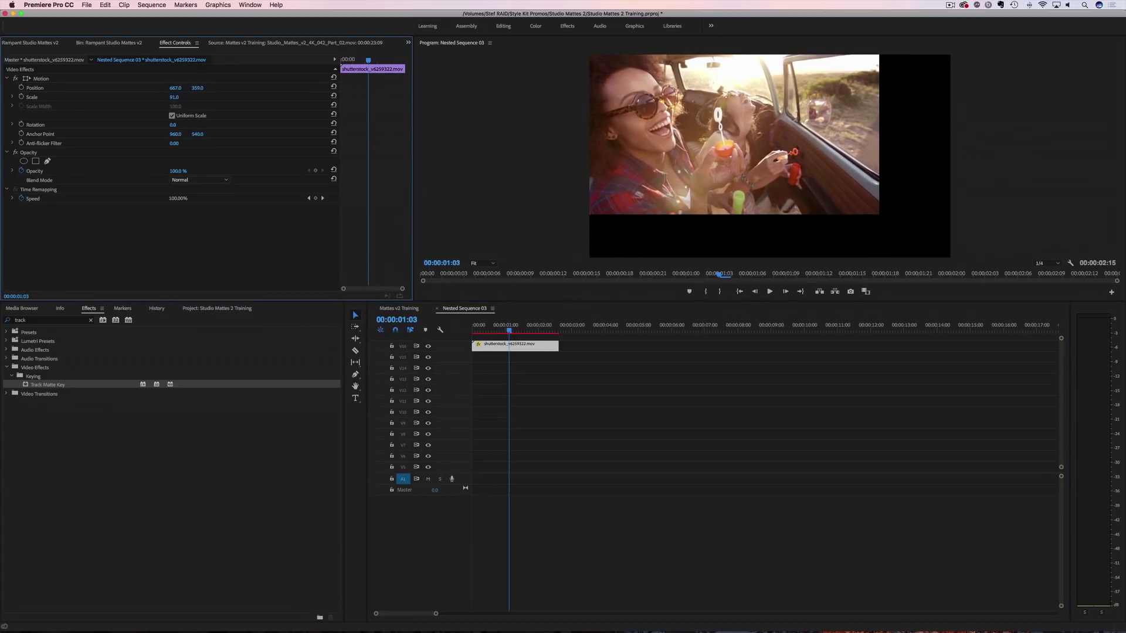
click(399, 309)
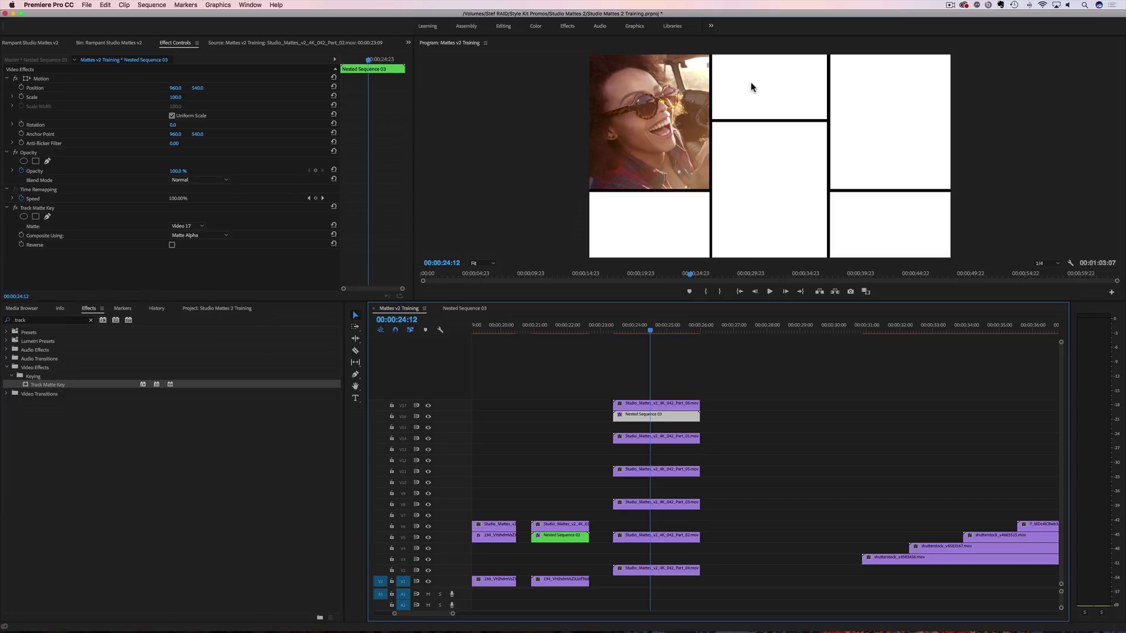
Step: Place shutterstock_v4583567.mov on Video 13, aligned with the start of the Video 14 matte, and cut off the excess past the matte's end
drag(873, 332, 935, 394)
drag(939, 547, 643, 451)
key(c)
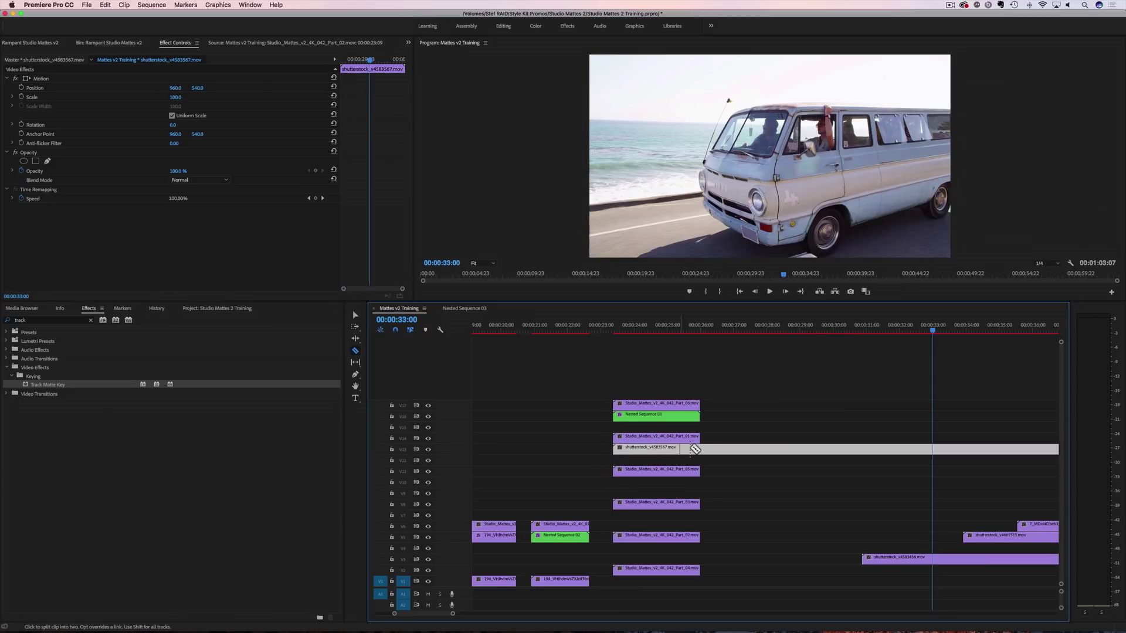
click(701, 449)
key(v)
click(726, 450)
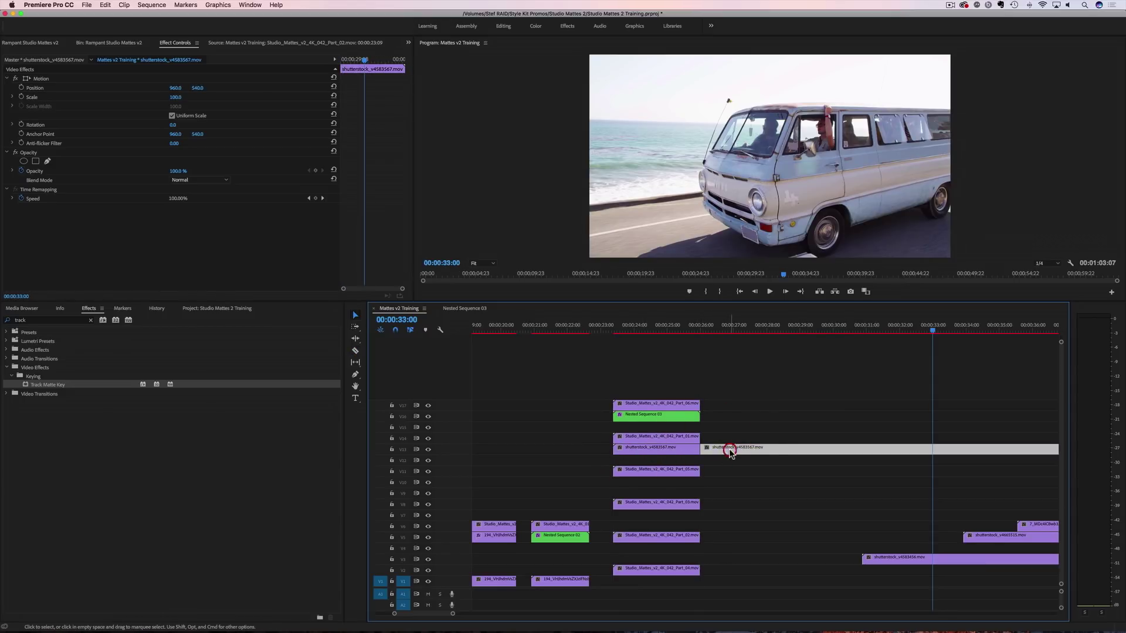
key(Delete)
Step: Set the Video 13 van clip's scale to 53 and its position to 852, 139, and check the framing around 00:00:24:01
mouse_move(649, 332)
mouse_down()
mouse_move(620, 333)
mouse_move(650, 344)
mouse_up()
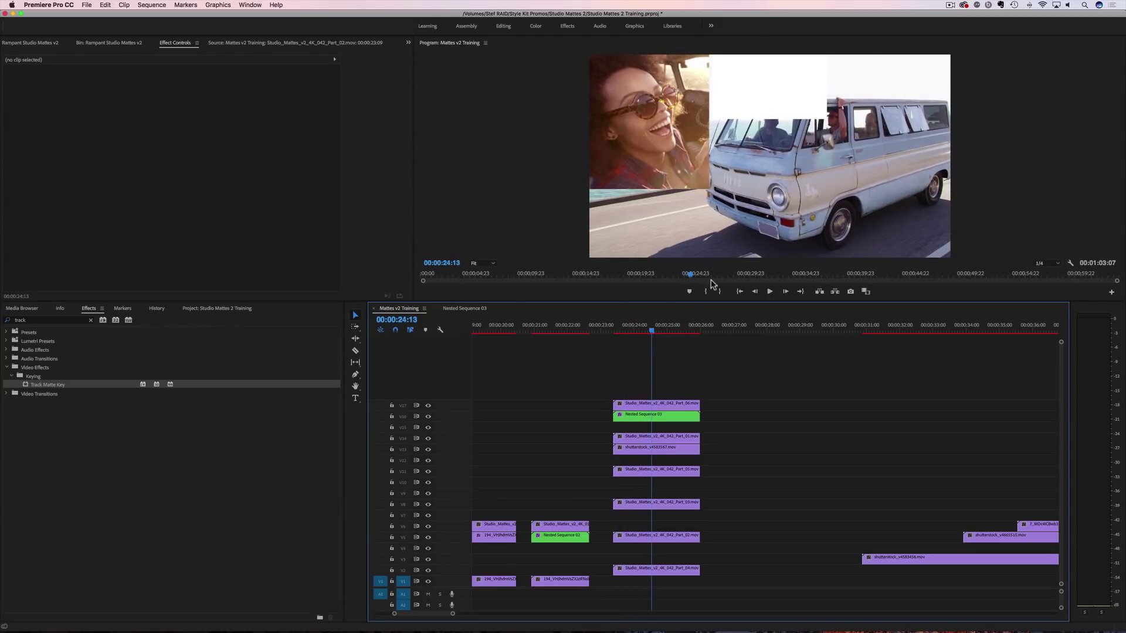
click(666, 450)
drag(179, 101, 107, 110)
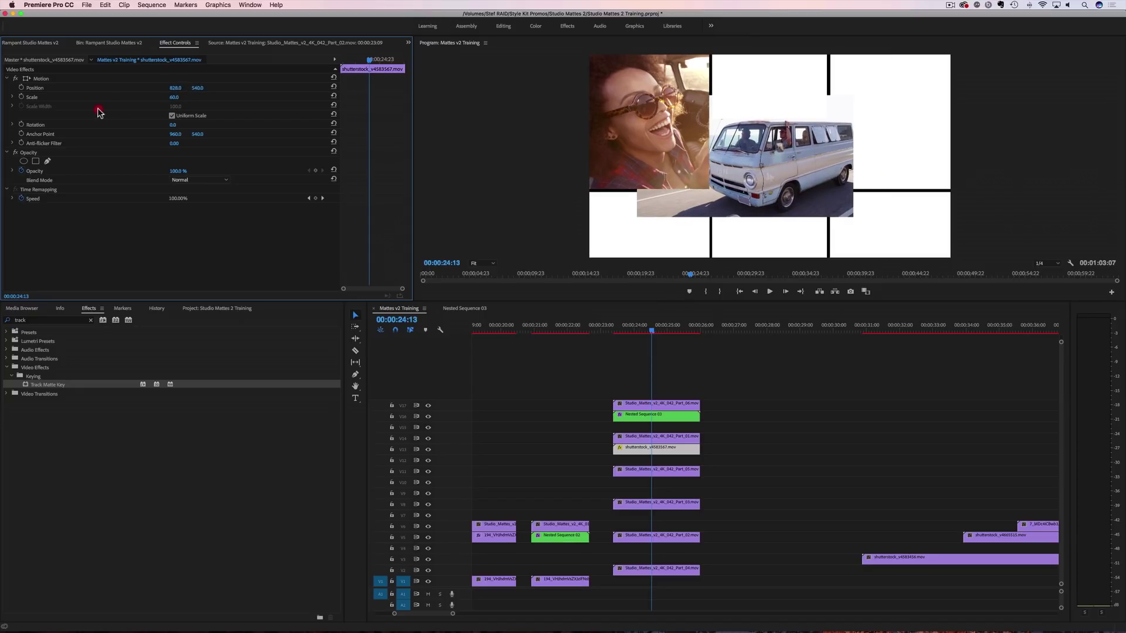
mouse_move(197, 88)
mouse_down()
mouse_move(139, 89)
mouse_move(182, 88)
mouse_up()
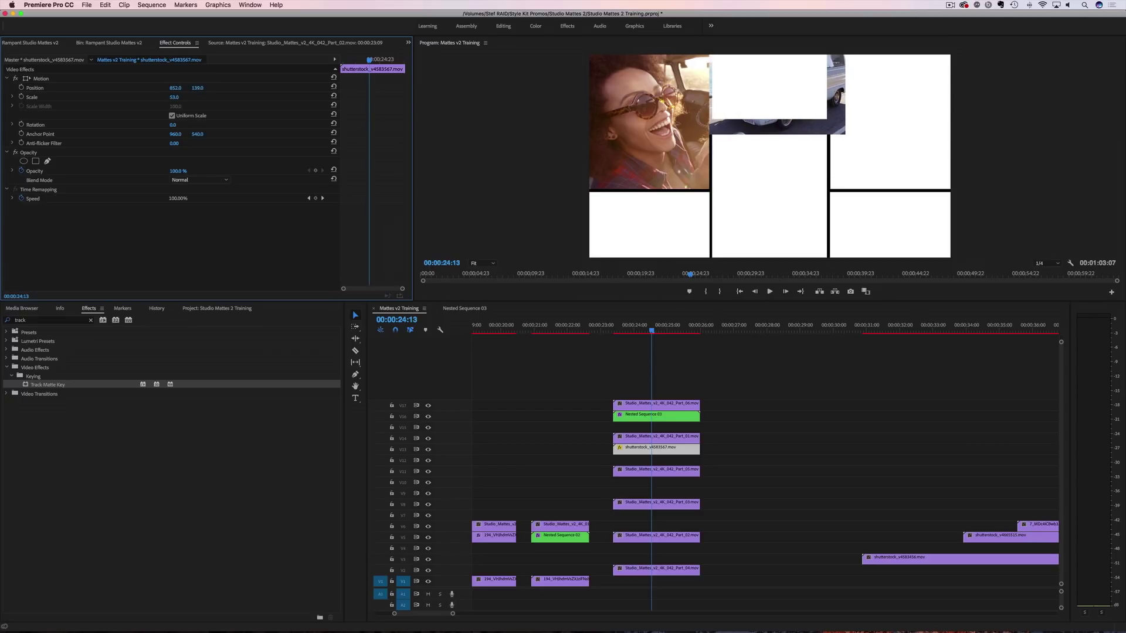
drag(660, 341, 635, 341)
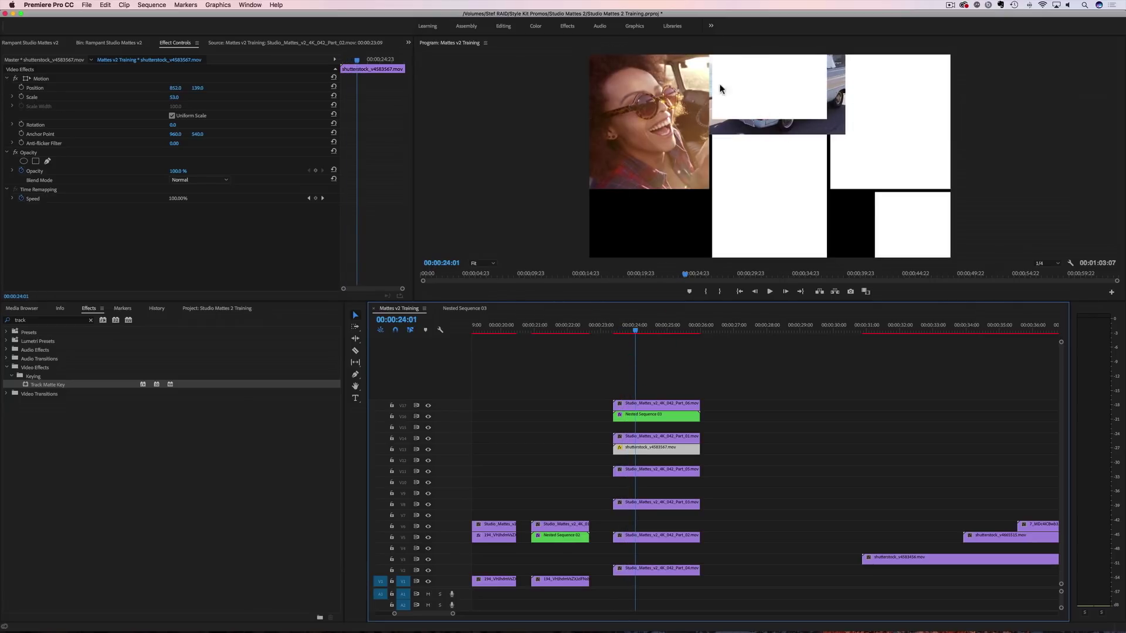
Step: Nest the repositioned van clip on Video 13, accepting the default nested sequence name
right_click(680, 449)
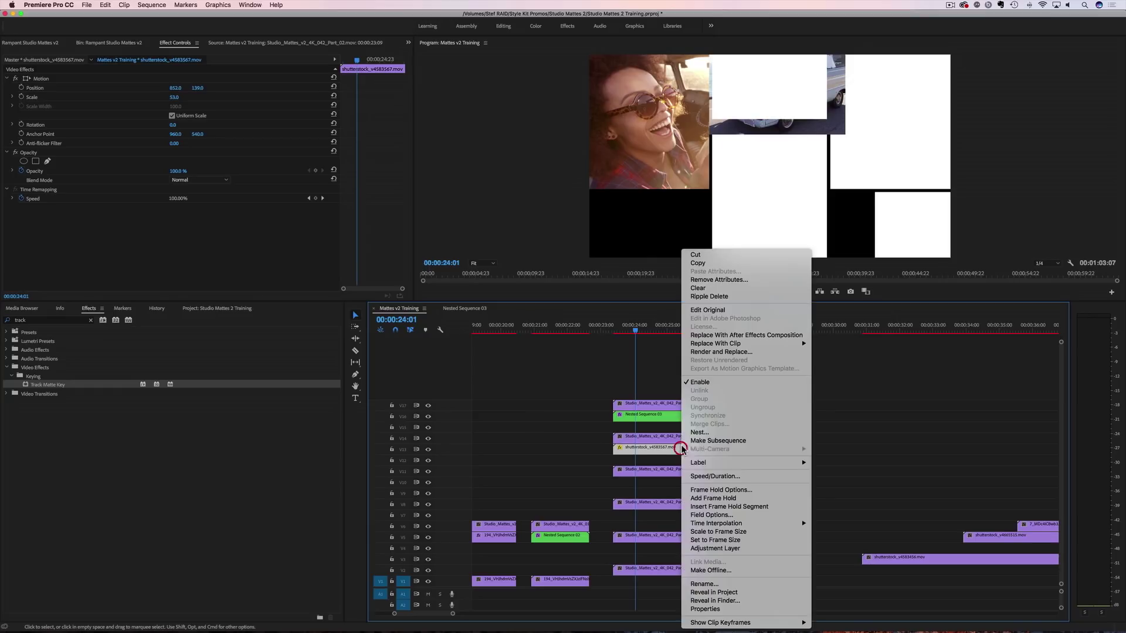
click(708, 434)
key(Return)
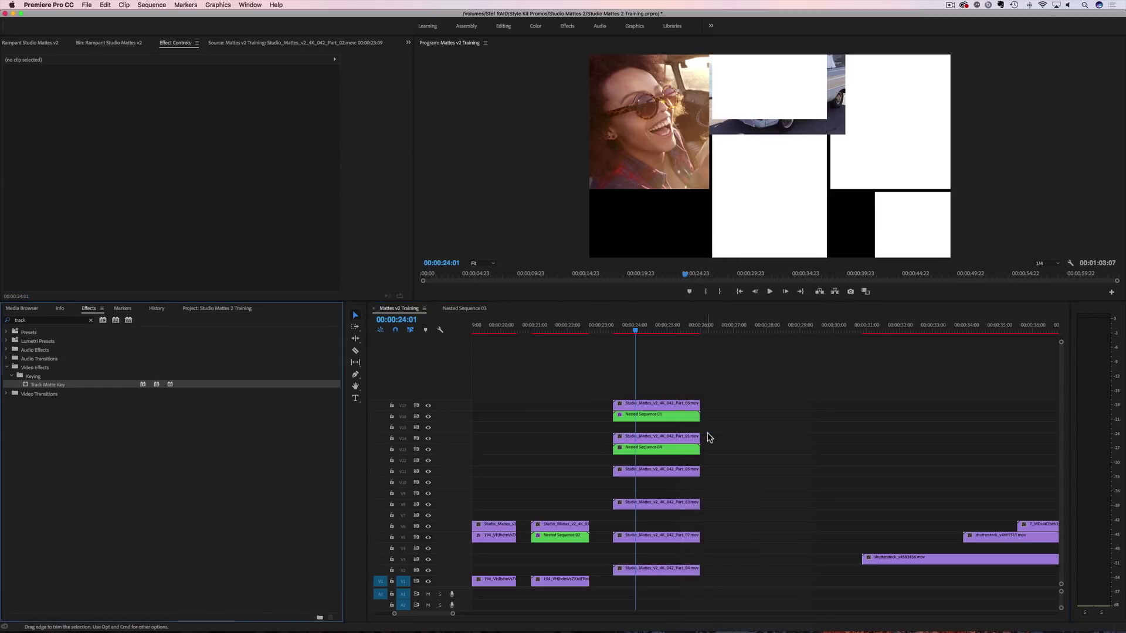
Step: Apply Track Matte Key to the nested sequence on Video 13 and use Video 14 as its matte
drag(493, 437, 648, 448)
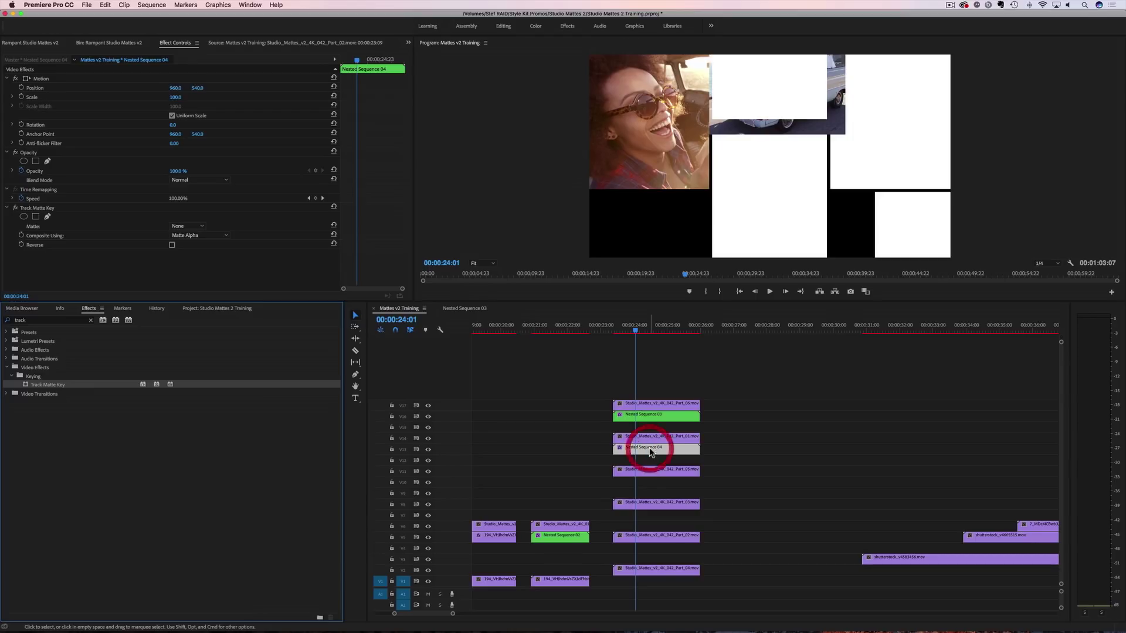
click(196, 227)
click(188, 275)
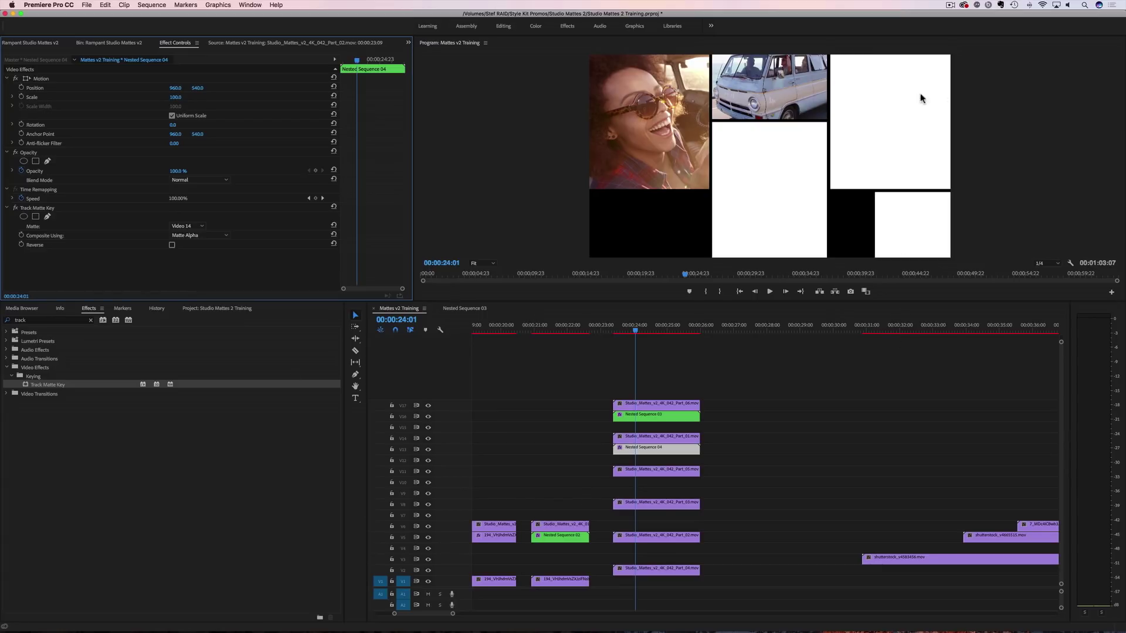
Step: Preview the remaining source clips and place the clip of four women on the beach on Video 10, aligned with the start of the Video 11 matte
drag(879, 331, 1013, 333)
scroll(917, 403, down, 3)
drag(844, 330, 870, 350)
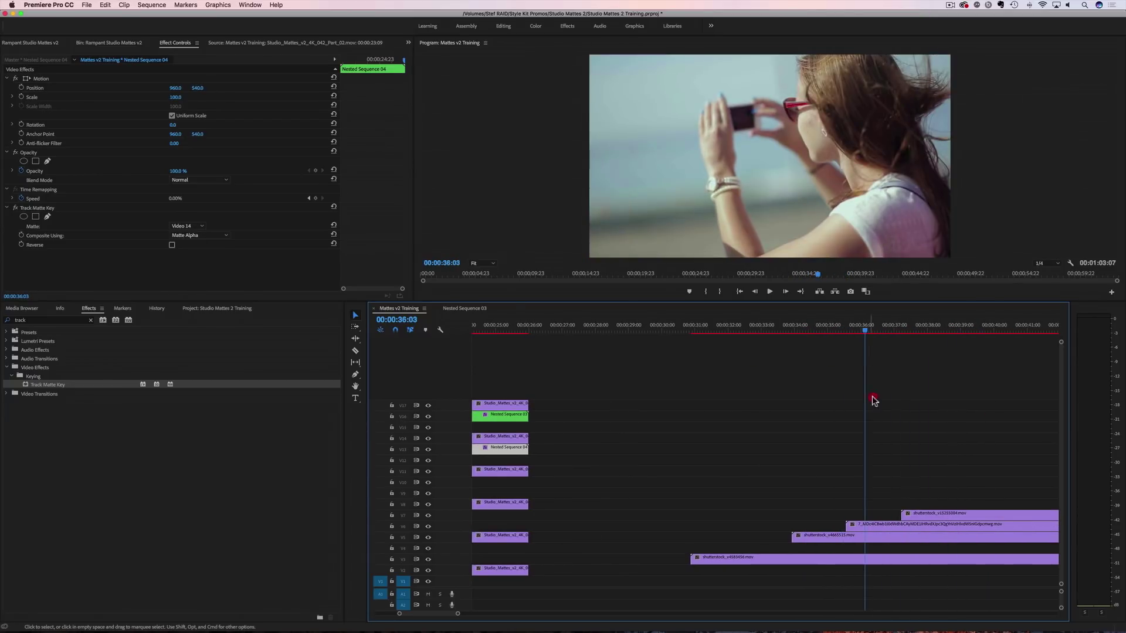
click(854, 528)
drag(854, 528, 541, 480)
scroll(541, 480, up, 3)
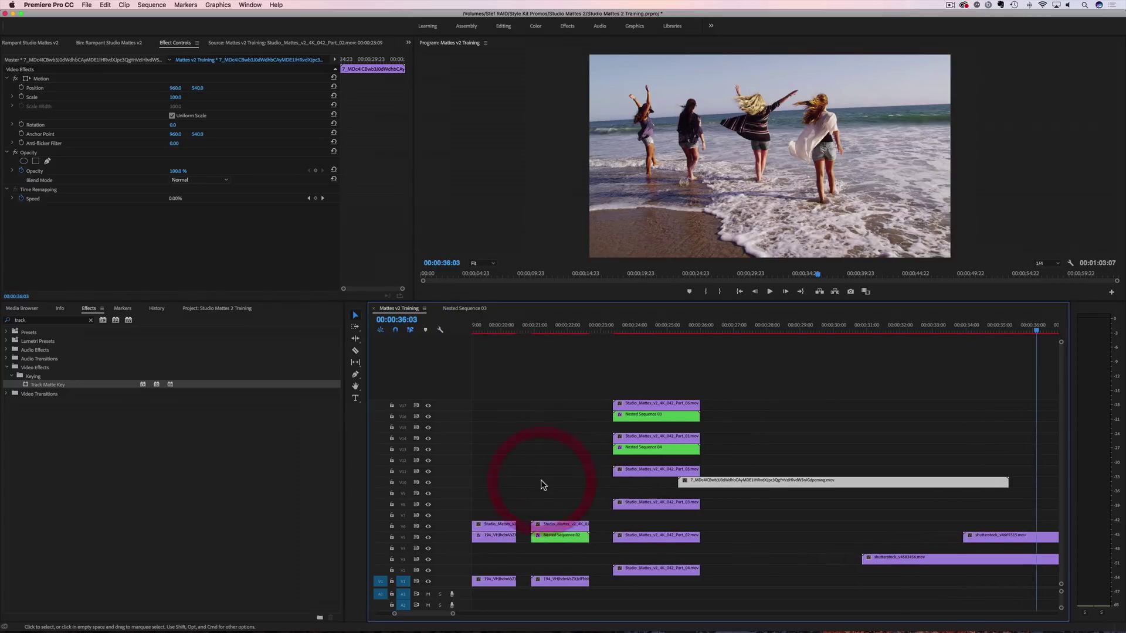
drag(762, 483, 693, 483)
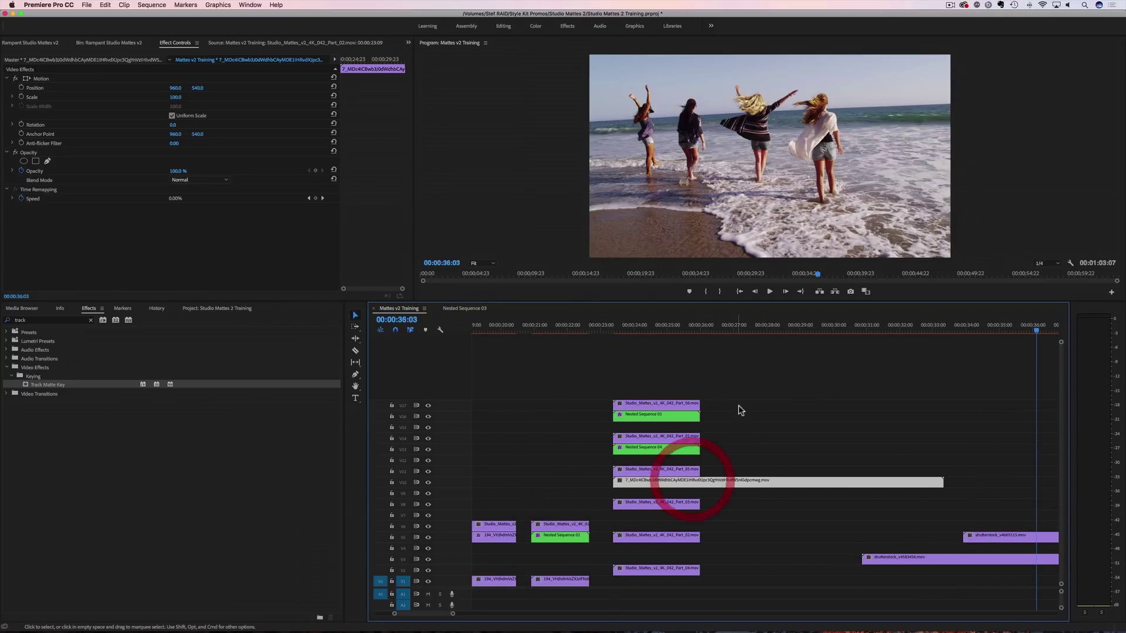
Step: Trim the Video 10 clip to the end of the Video 11 matte and delete the excess
key(c)
click(702, 482)
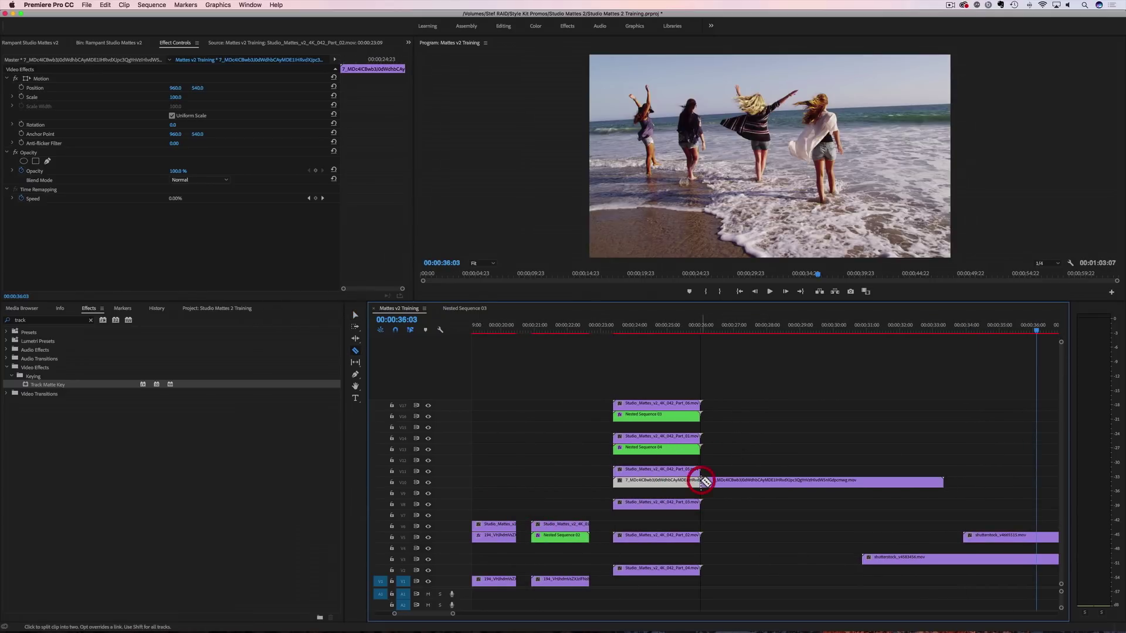
key(v)
click(737, 484)
key(Delete)
Step: At 00:00:24:09, set the Video 10 clip's scale to 67 and its position to about 1480, 362
drag(625, 331, 647, 331)
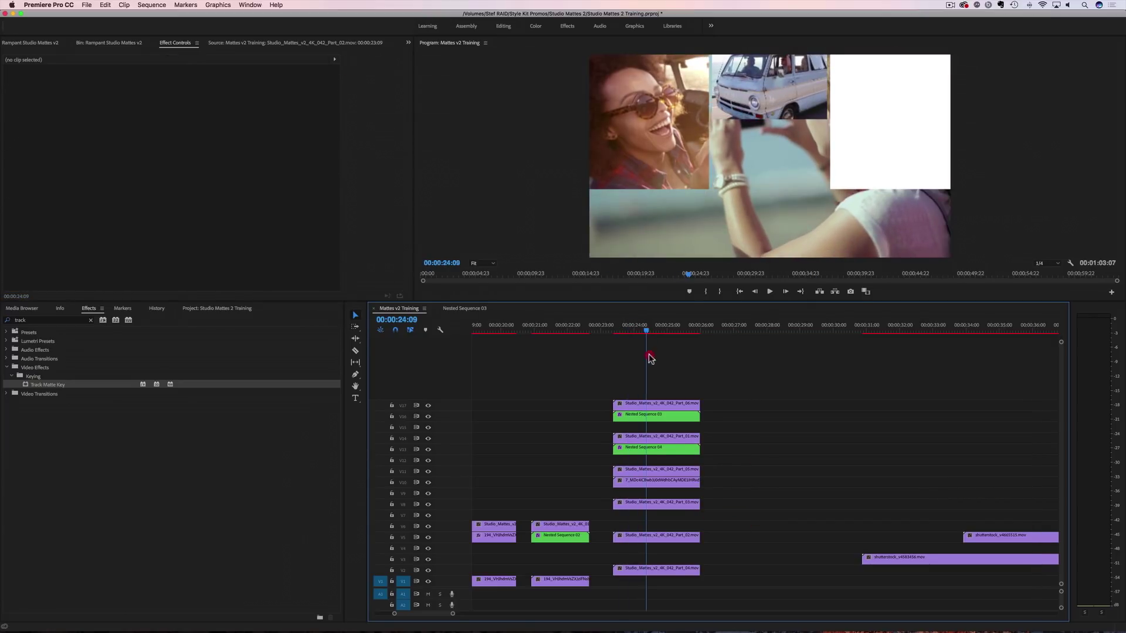
click(657, 482)
click(177, 98)
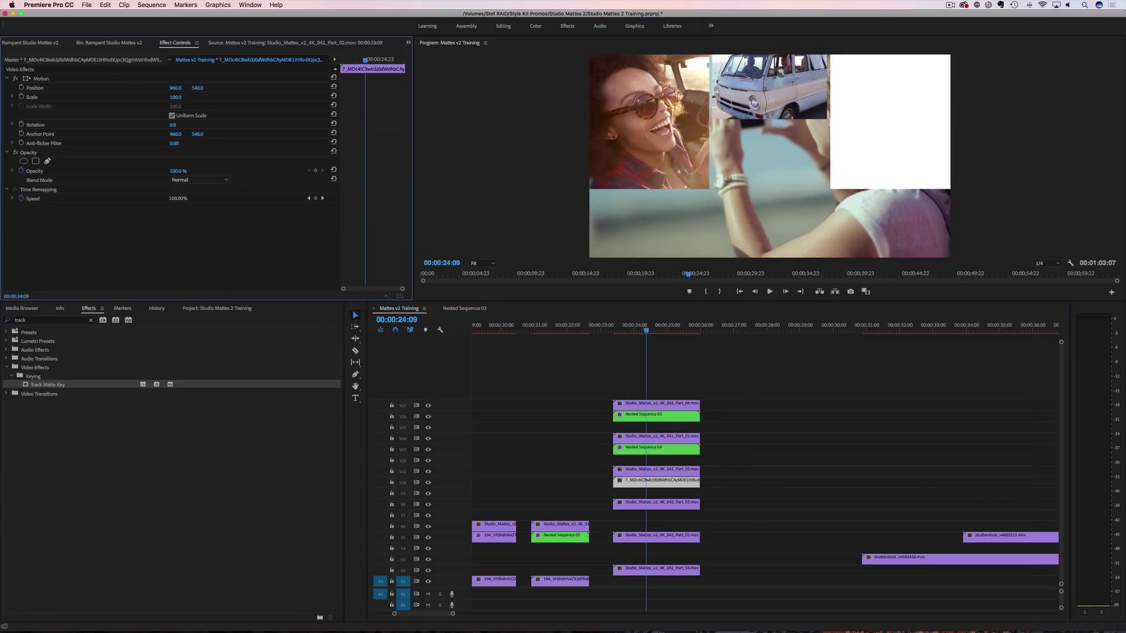
drag(168, 98, 203, 88)
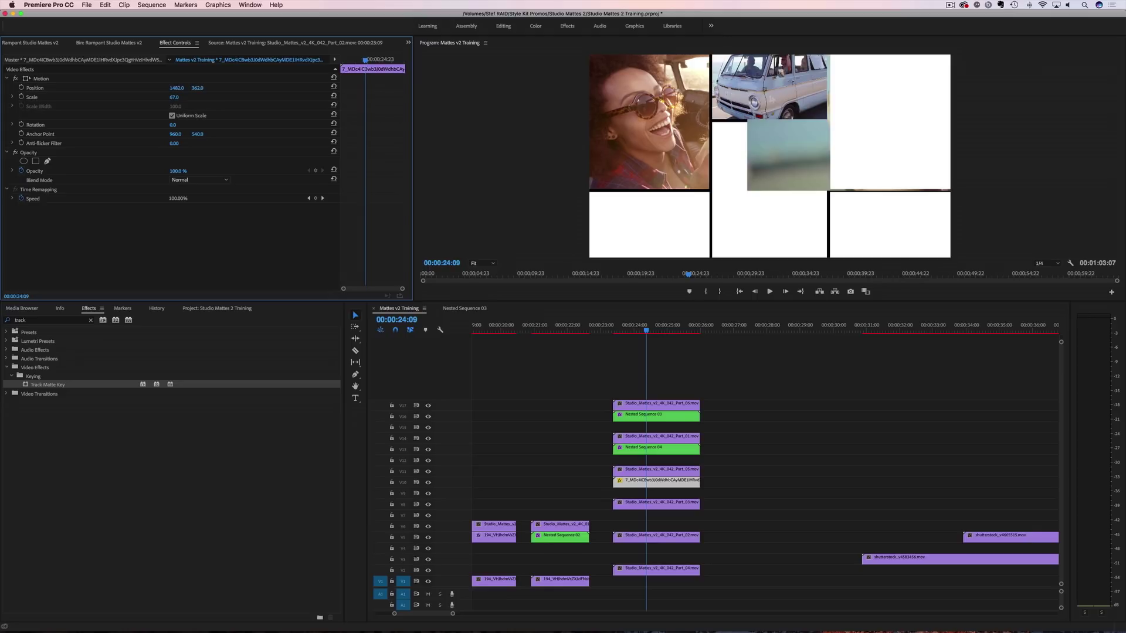
click(174, 98)
Step: Nest the Video 10 clip under the default name and apply Track Matte Key with Video 11 as its matte
right_click(659, 484)
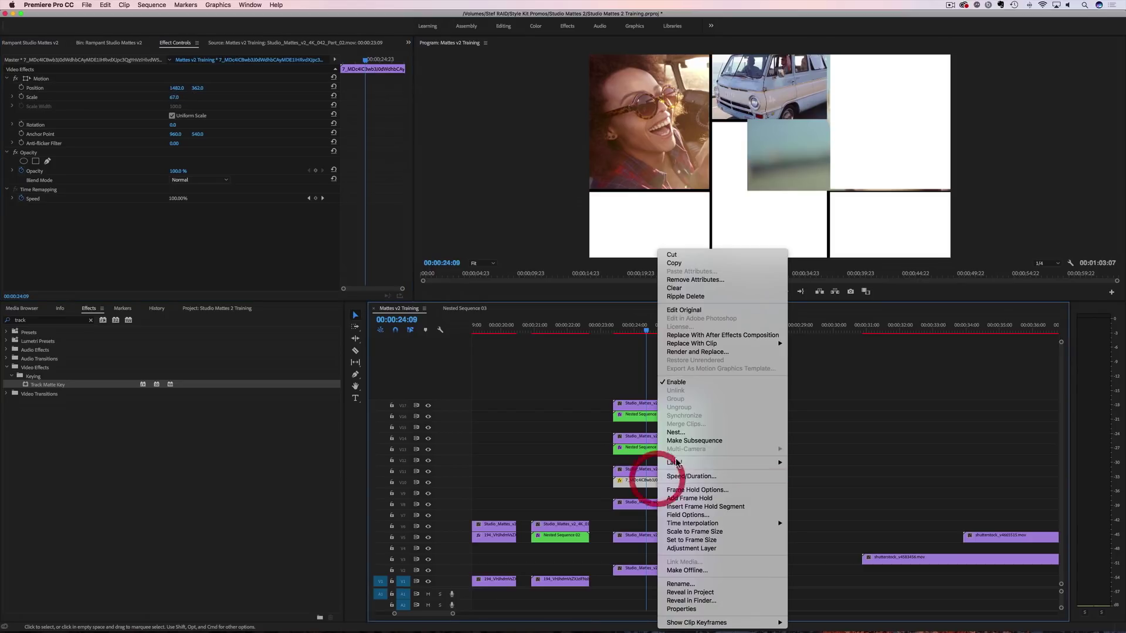
click(680, 435)
key(Return)
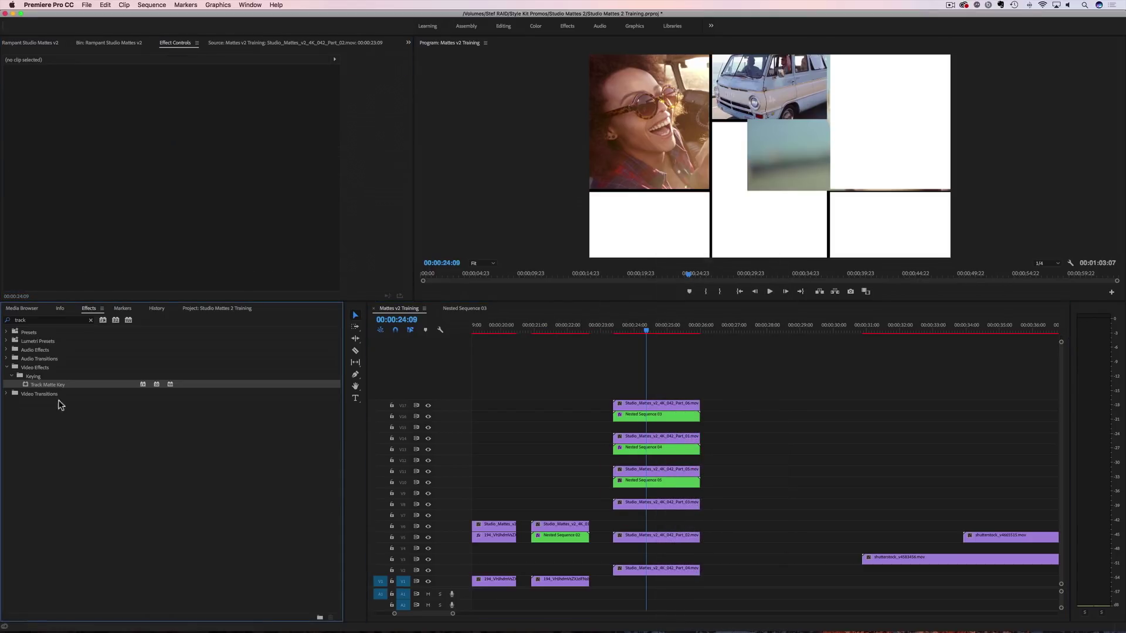
drag(48, 385, 642, 479)
click(192, 228)
click(187, 305)
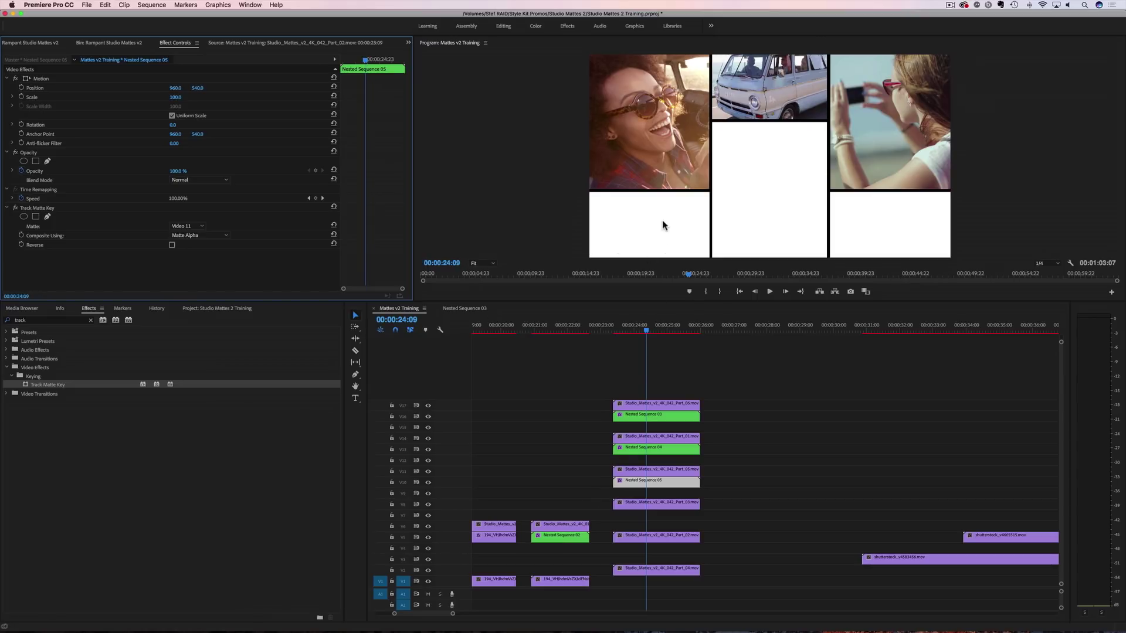
Step: Try to place shutterstock_v4665515.mov on Video 7 beneath the Video 8 matte, and undo the move
drag(872, 327, 997, 333)
scroll(902, 404, right, 5)
scroll(861, 490, left, 5)
drag(990, 533, 642, 515)
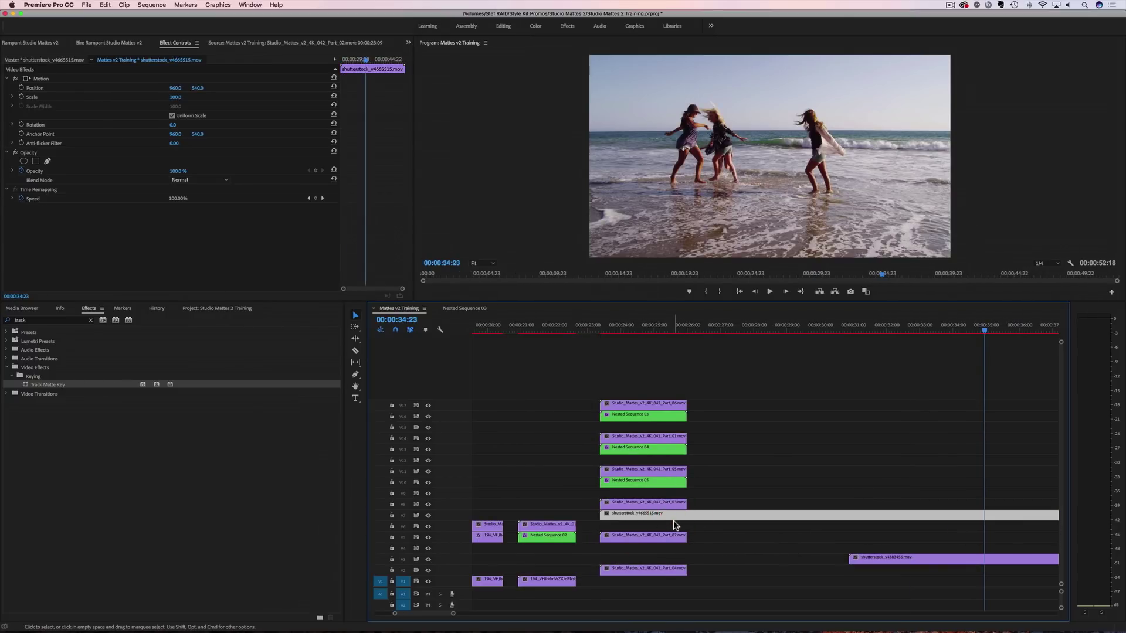
scroll(873, 529, right, 10)
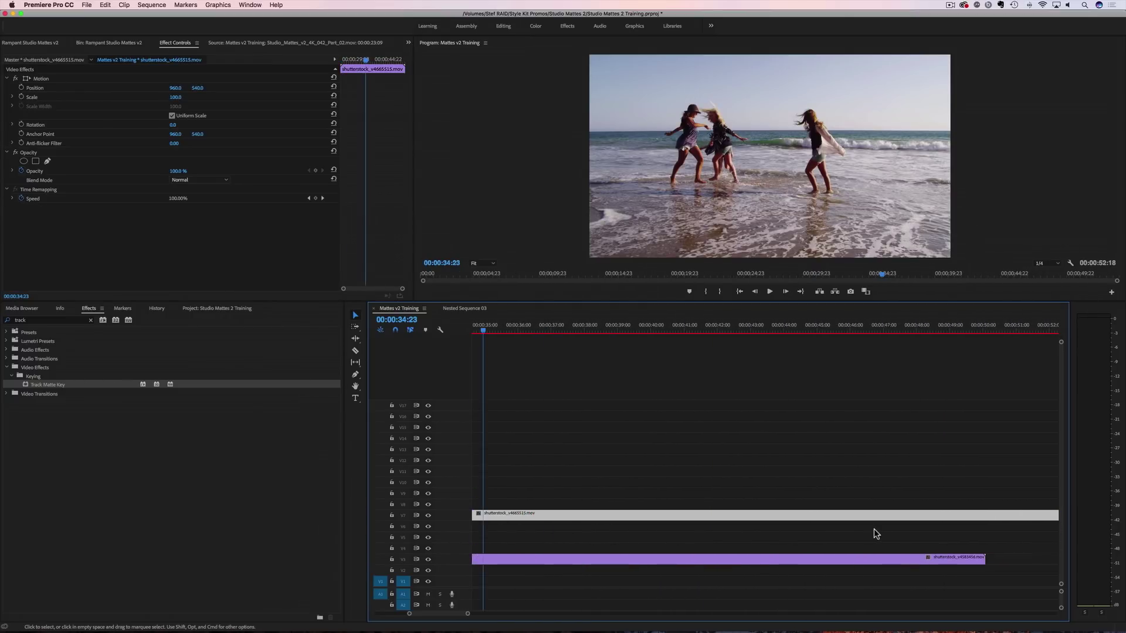
key(super+z)
key(super+z)
key(super+z)
Step: Trim shutterstock_v4665515.mov to the matte's length on the empty Video 6 track and place it on Video 7 beneath the Video 8 matte
drag(941, 536, 632, 526)
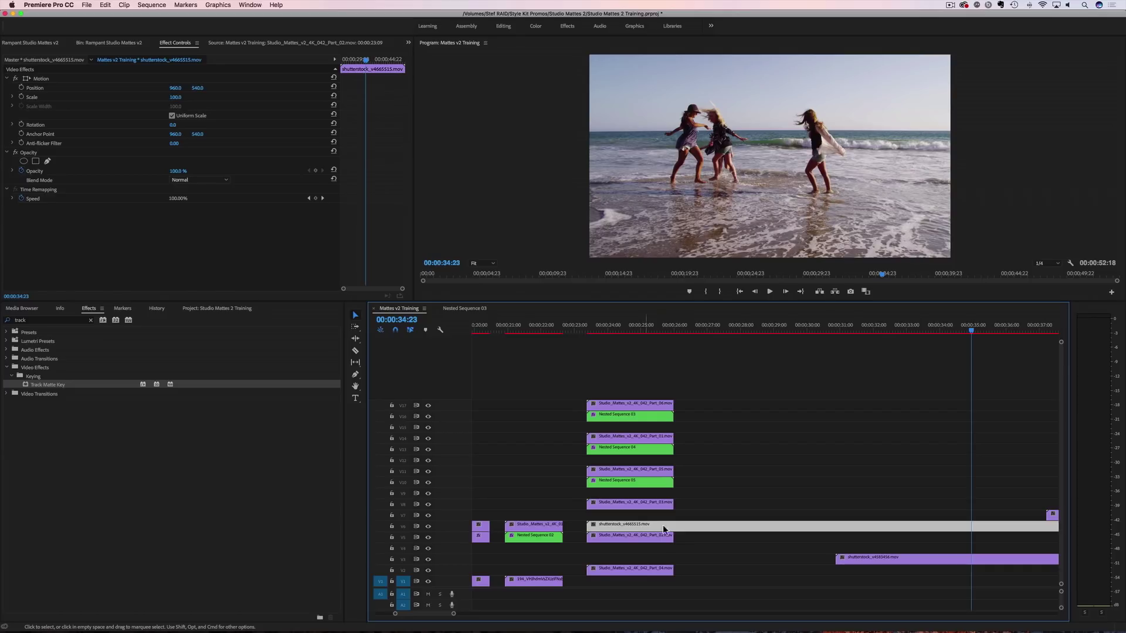
key(c)
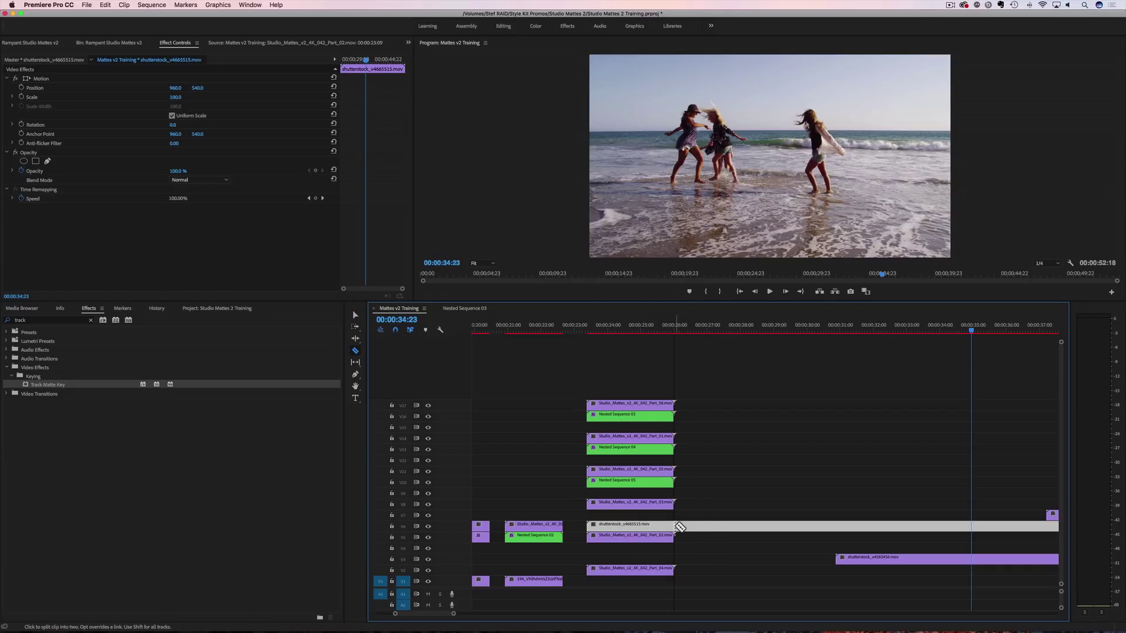
click(674, 527)
key(v)
click(692, 527)
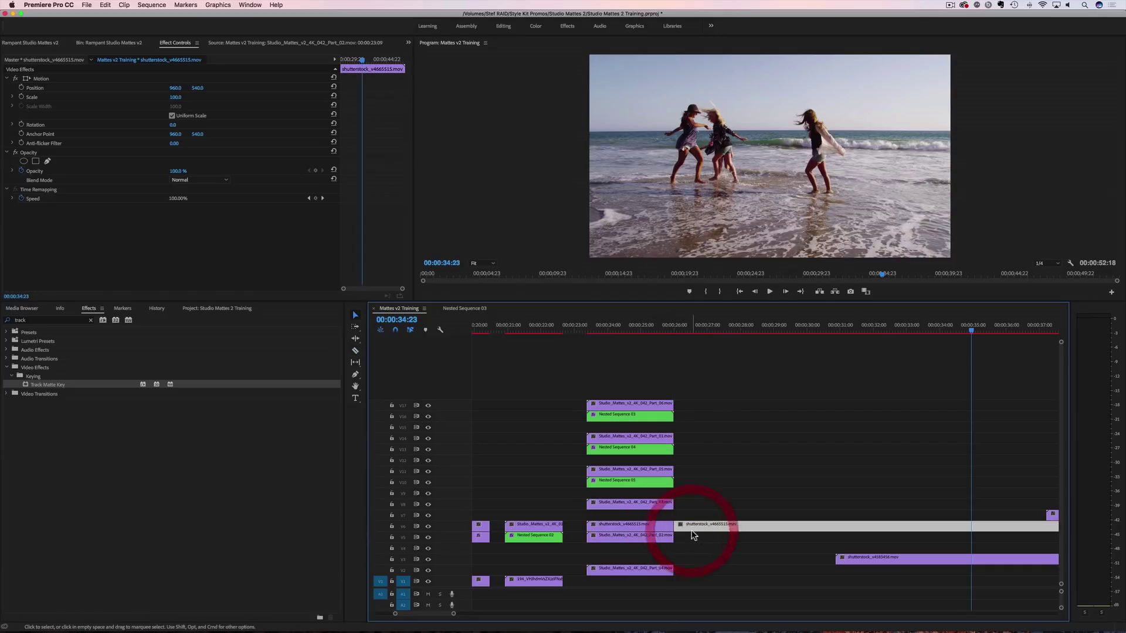
key(Delete)
drag(630, 528, 616, 514)
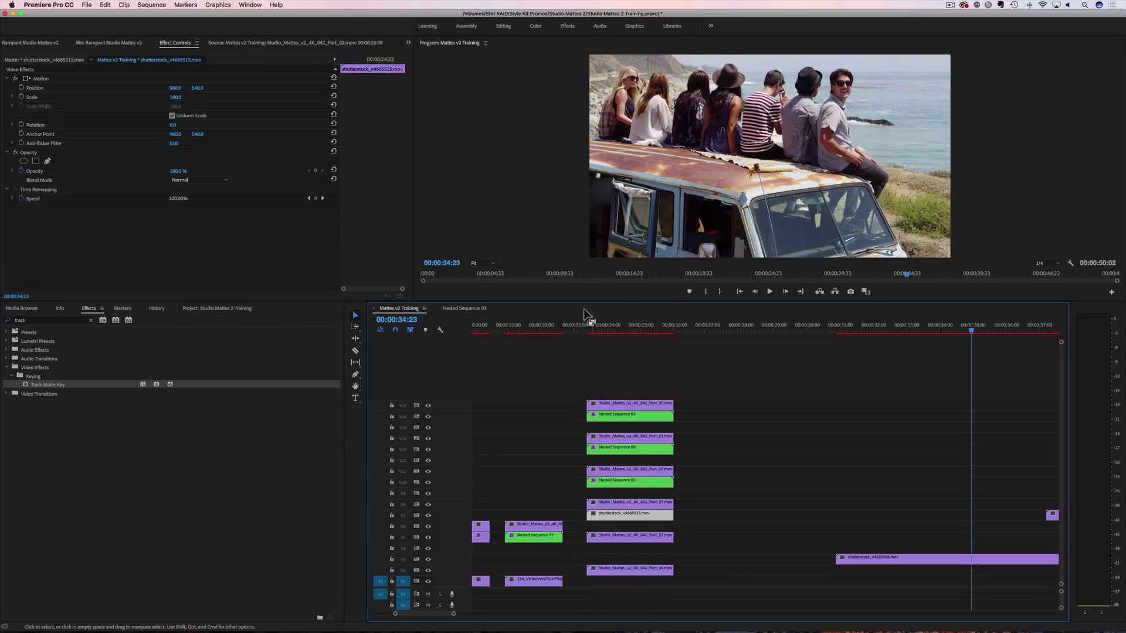
Step: At 00:00:24:23, set the Video 7 beach clip's scale to 49 and its position to 316, 958
drag(610, 326, 639, 327)
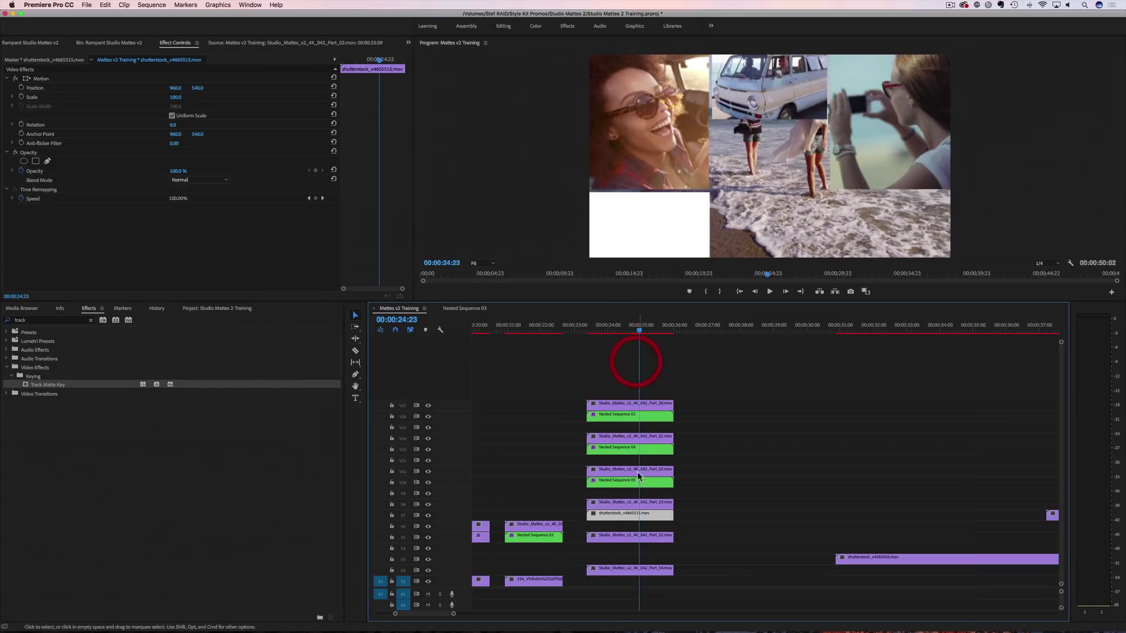
click(641, 517)
drag(177, 98, 101, 92)
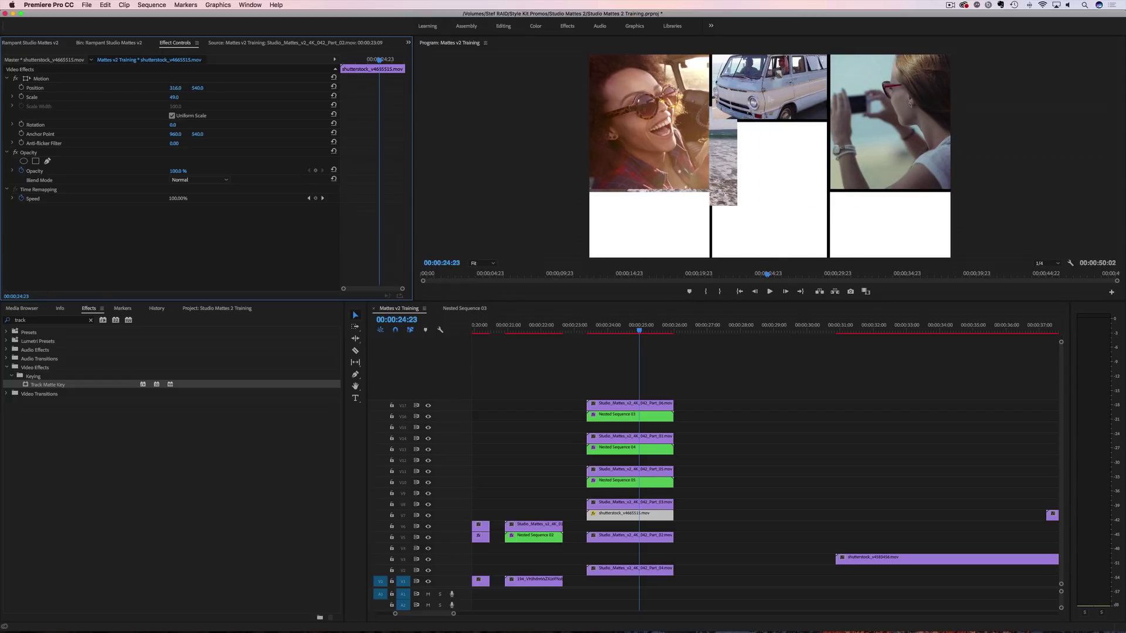
drag(197, 87, 212, 87)
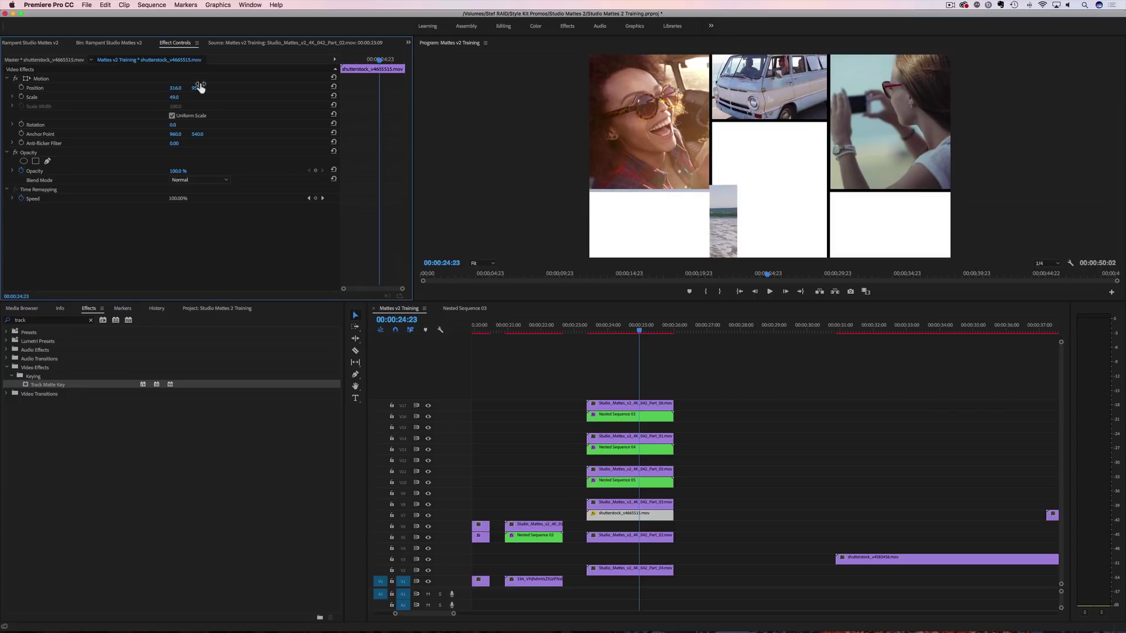
Step: Nest the Video 7 clip under the default name and apply Track Matte Key with Video 8 as its matte
right_click(623, 514)
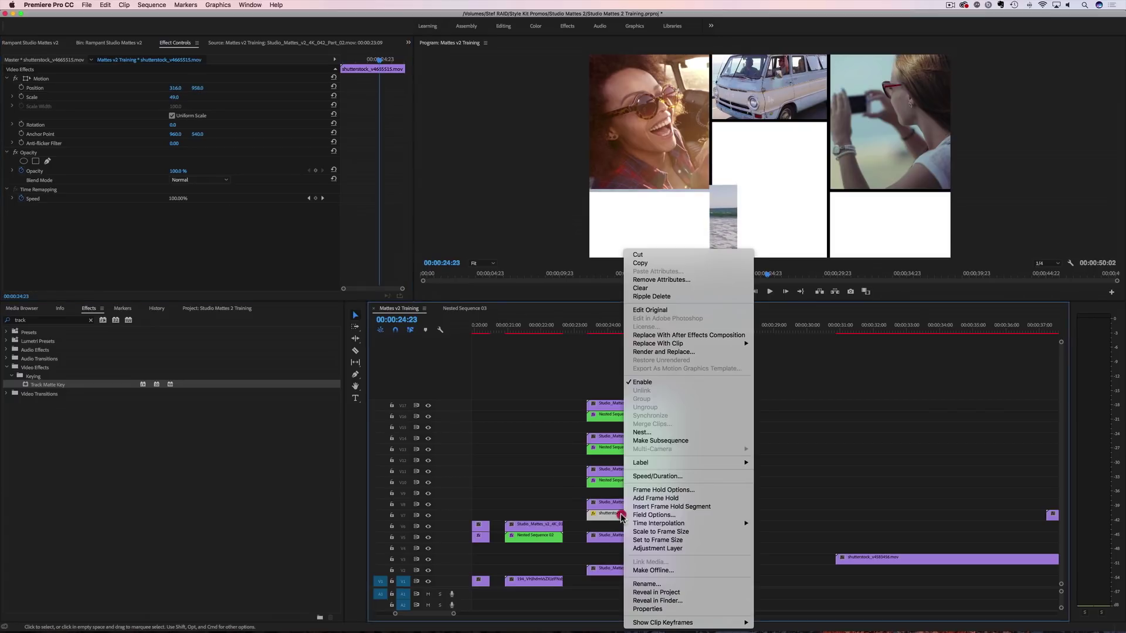
click(641, 432)
key(Return)
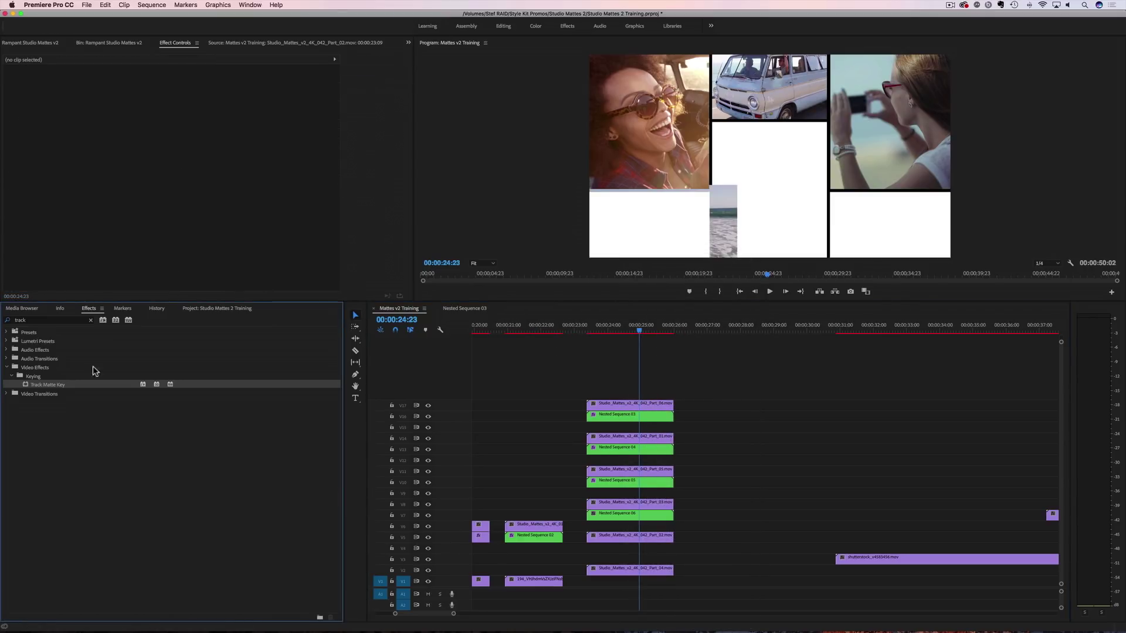
drag(104, 385, 623, 511)
click(623, 511)
click(184, 228)
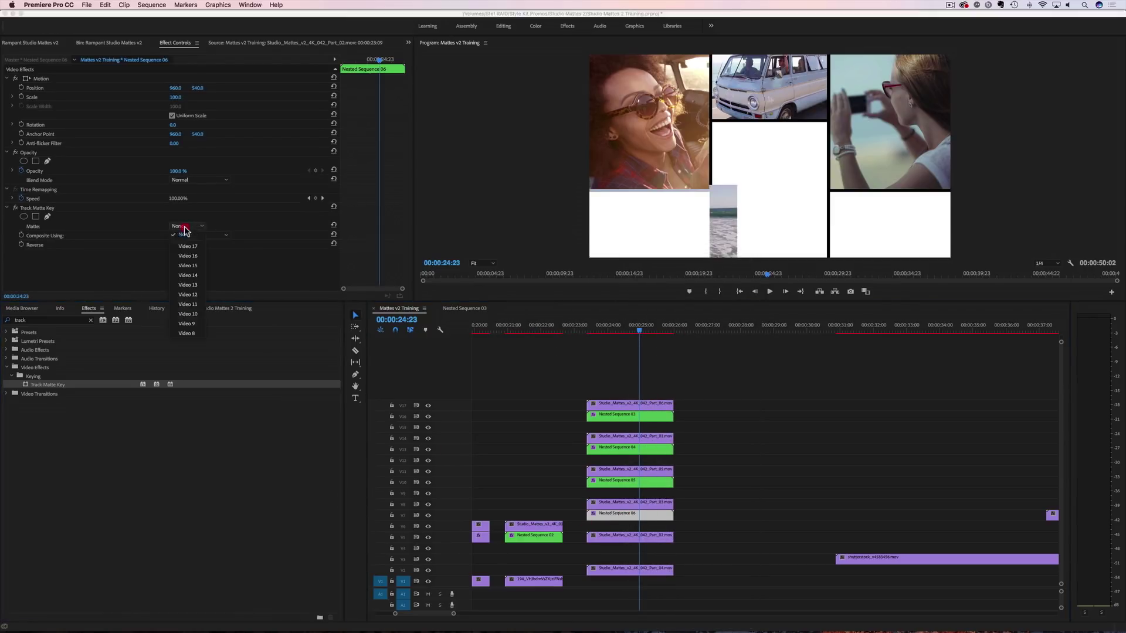
click(186, 333)
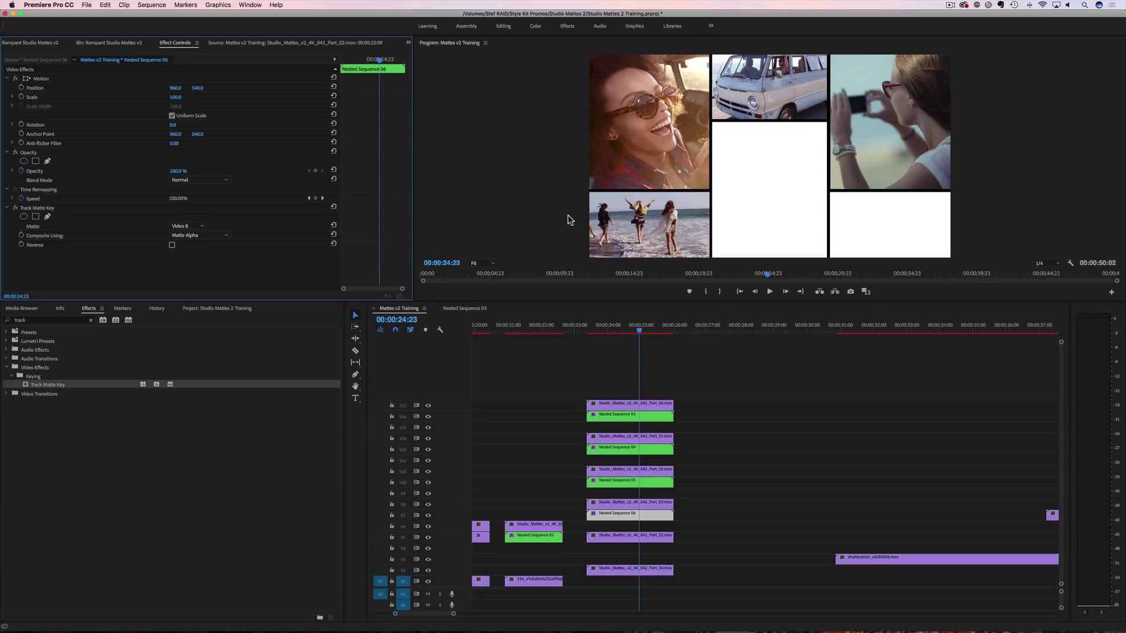
Step: Inside the Video 7 nested sequence, set the beach clip's horizontal position to 422 and return to the Mattes v2 Training sequence
double_click(629, 515)
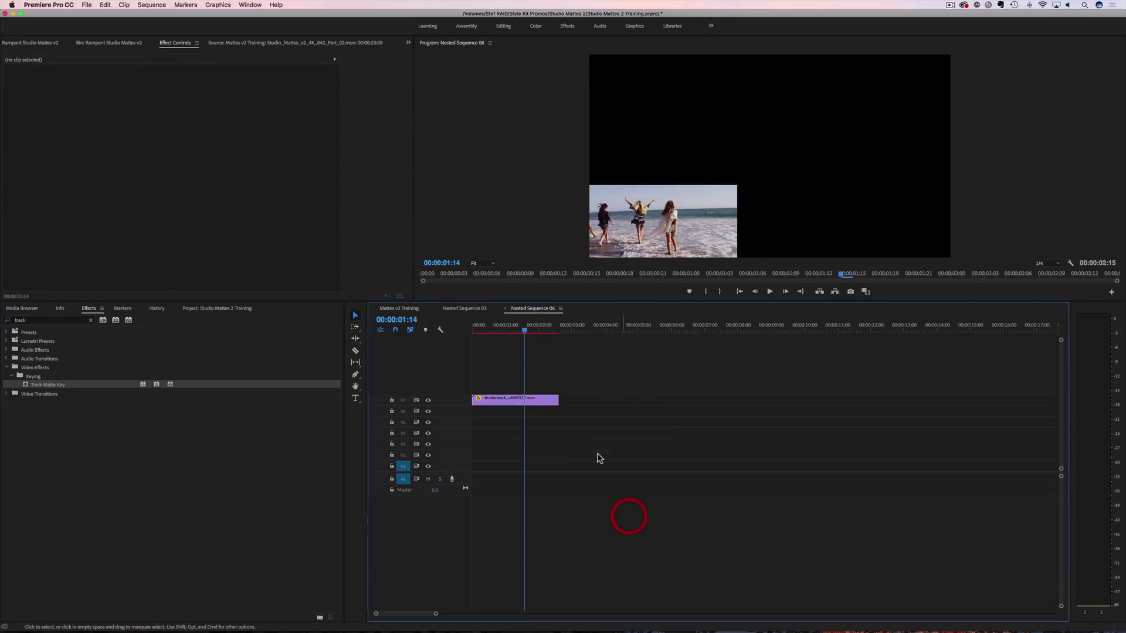
click(524, 401)
drag(175, 88, 214, 89)
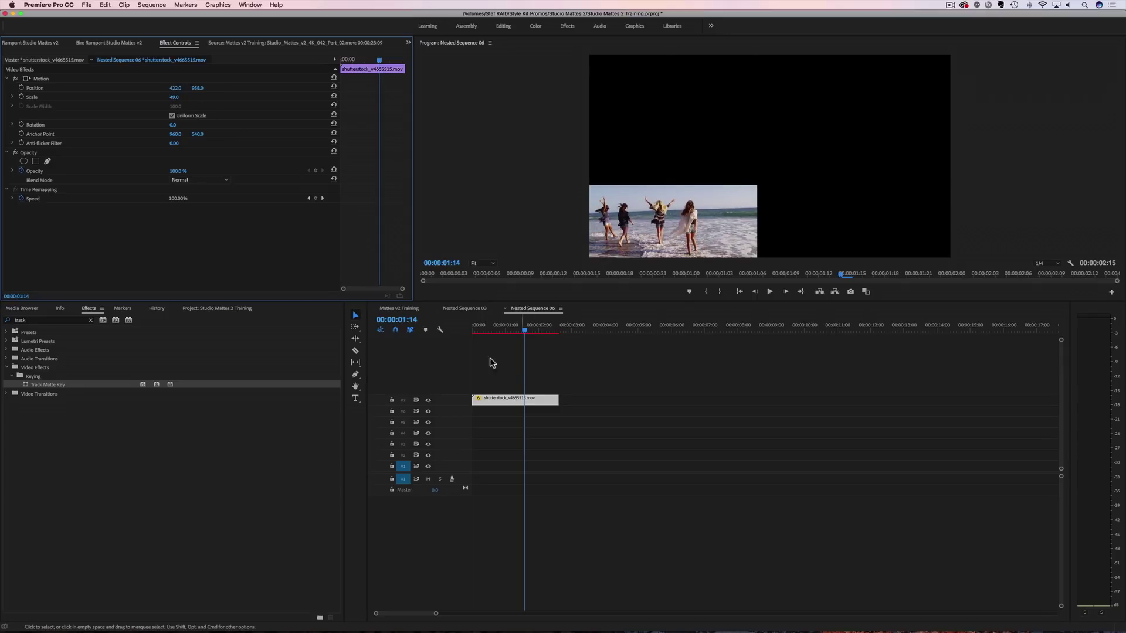
click(400, 308)
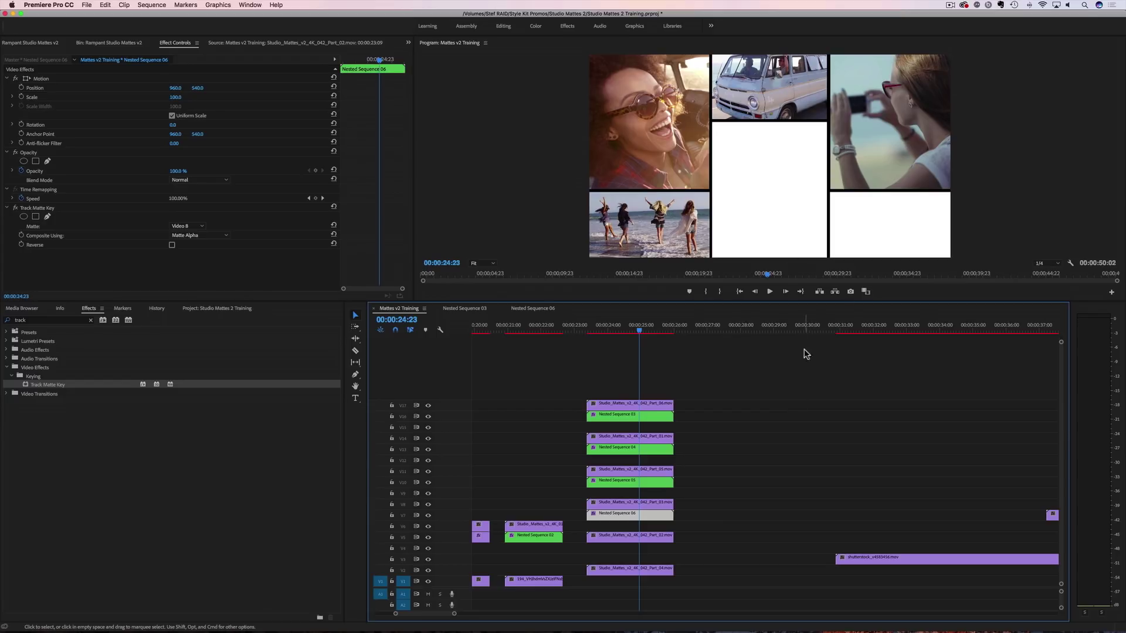
Step: Preview the heart-hands clip shutterstock_v15255004.mov and place it on Video 4, aligned with the start of the Video 5 matte
drag(854, 326, 1060, 345)
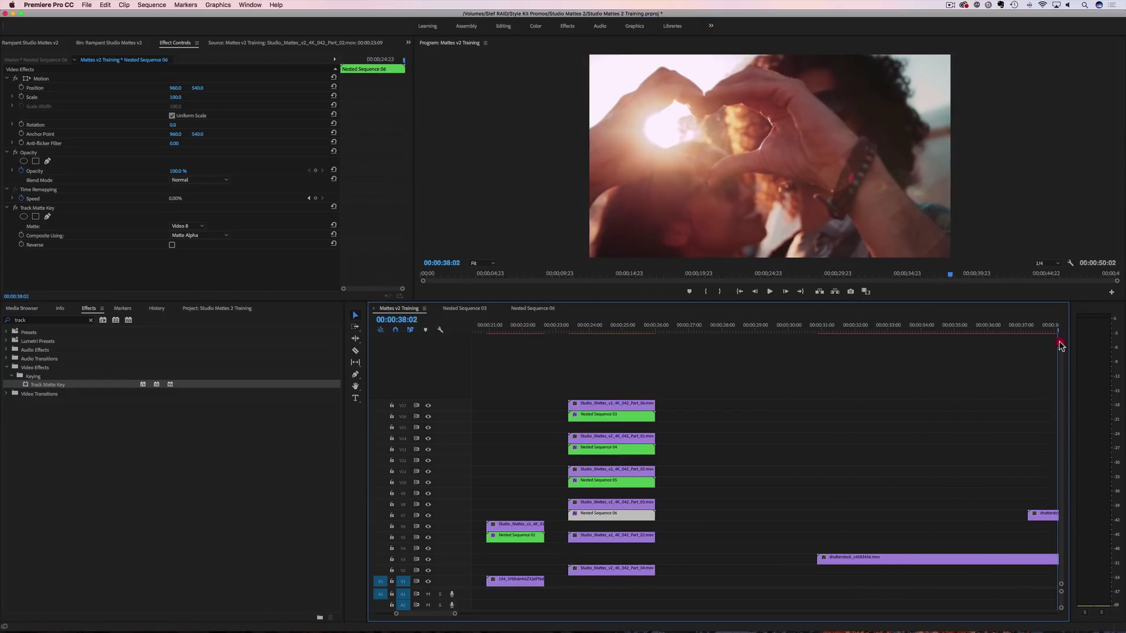
drag(1040, 514, 727, 514)
mouse_move(711, 334)
mouse_down()
mouse_move(763, 332)
mouse_move(709, 332)
mouse_up()
drag(727, 518, 590, 548)
Step: Trim the Video 4 heart-hands clip to the end of the Video 5 matte and delete the excess
key(c)
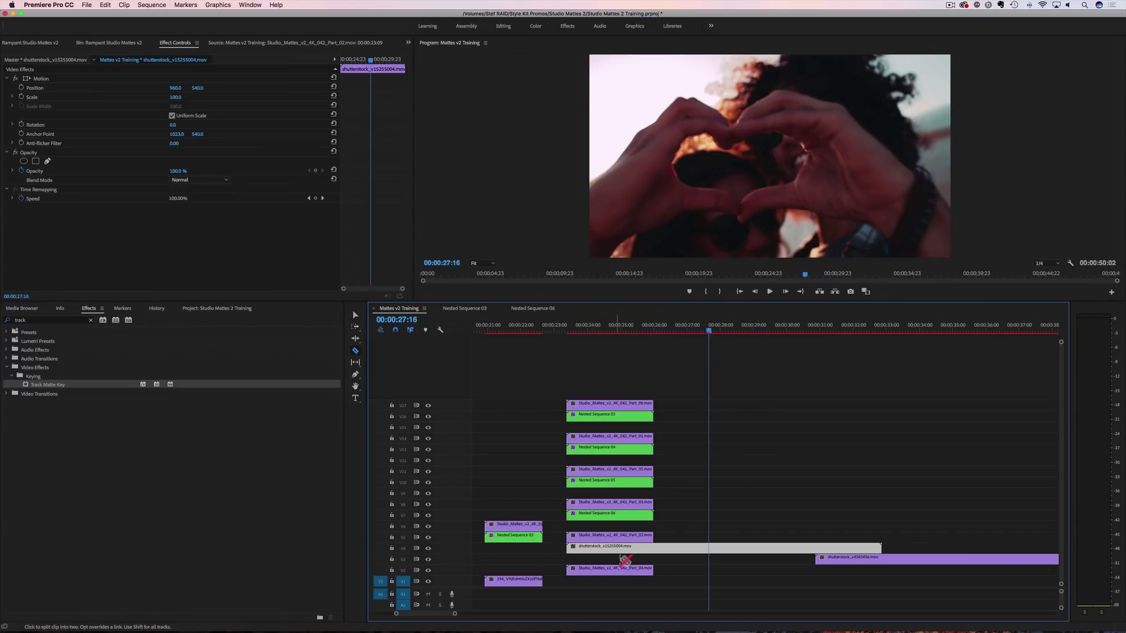
click(653, 548)
key(v)
click(726, 549)
key(Delete)
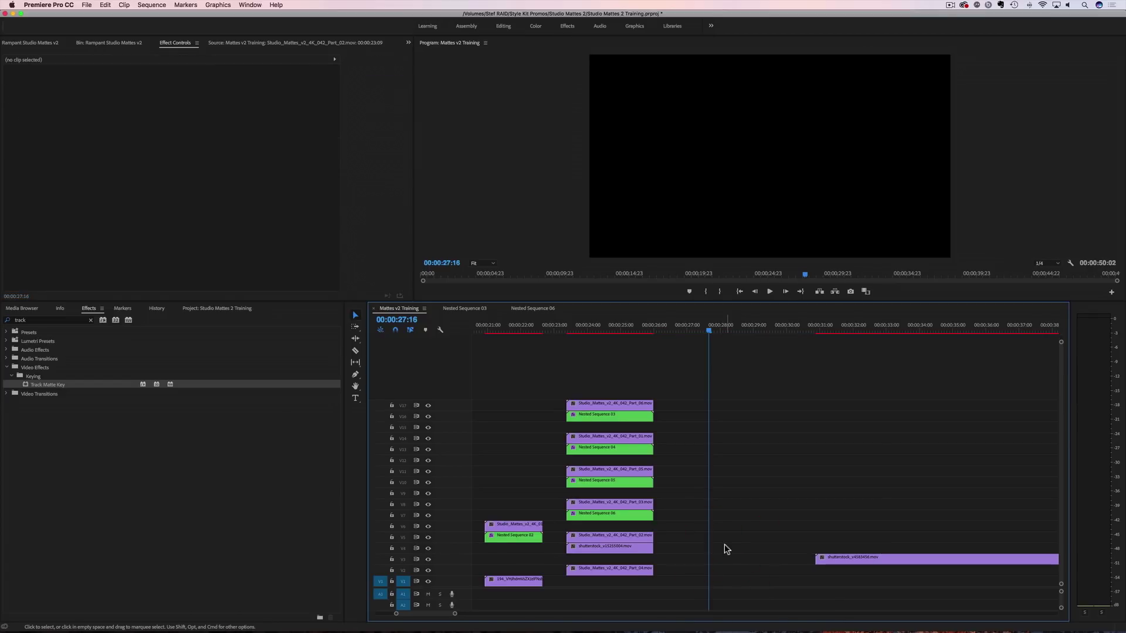
Step: At 00:00:23:17, set the Video 4 heart-hands clip's scale to 66 and its position to about 1120, 770
click(605, 327)
drag(605, 327, 603, 329)
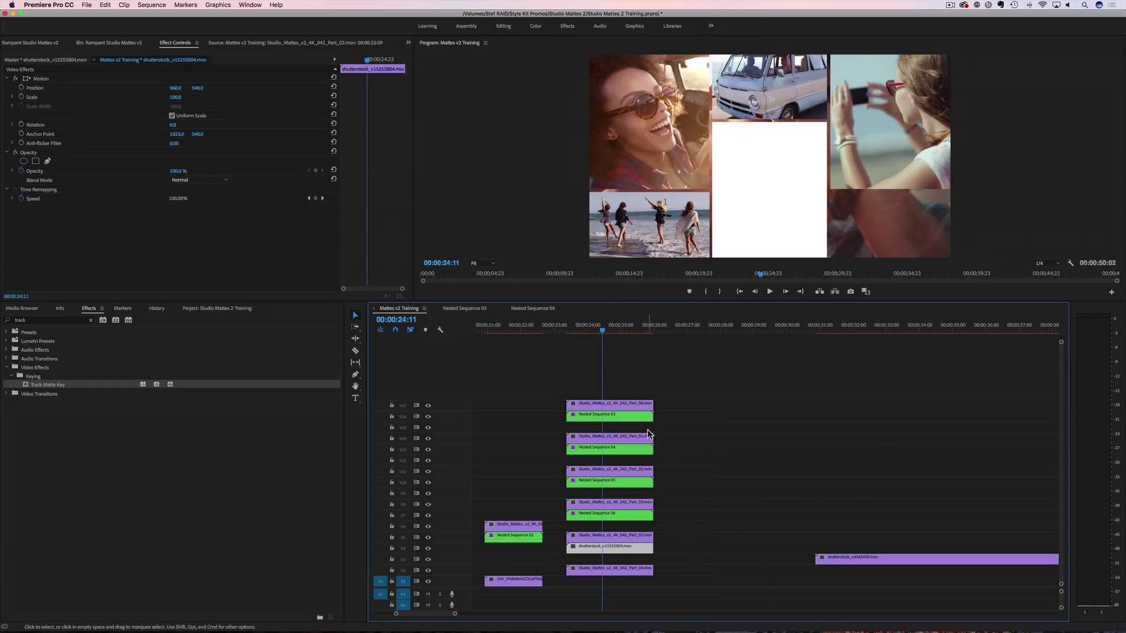
drag(600, 332, 578, 339)
click(175, 96)
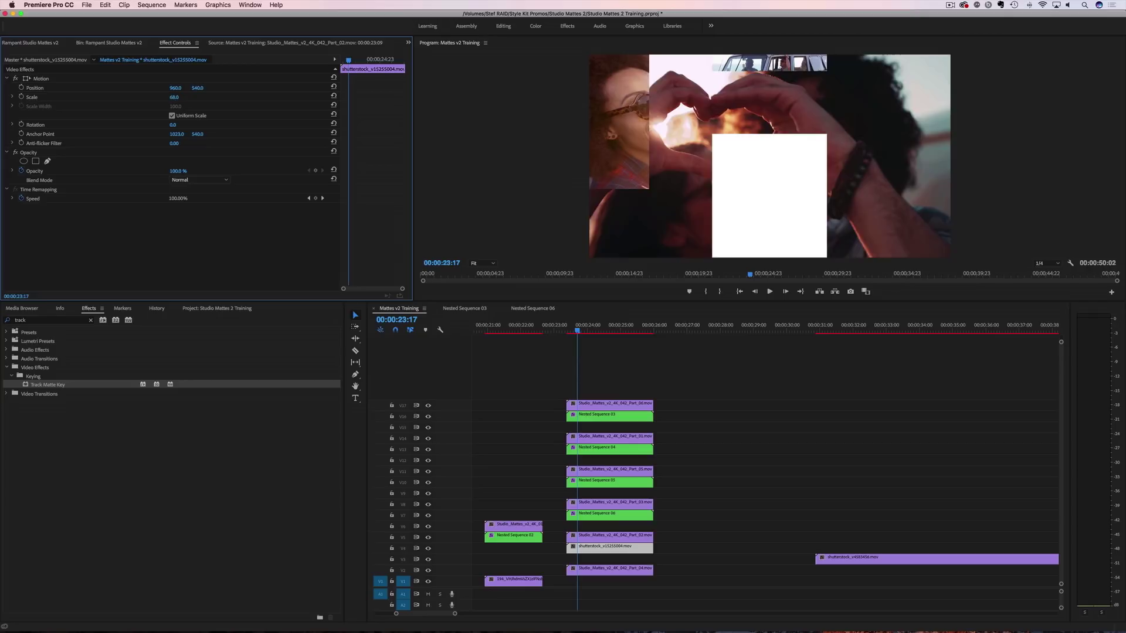
text(65)
key(Return)
drag(174, 97, 202, 88)
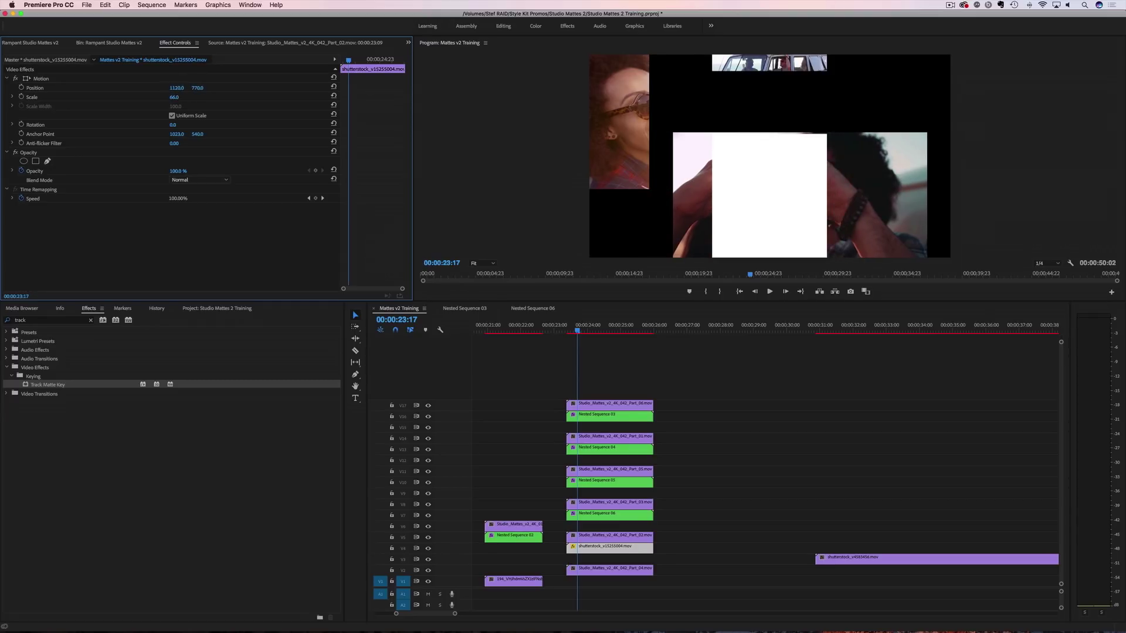
Step: Check the heart-hands clip's coverage of the center panel around 00:00:24:08 and set its scale to 78
click(589, 333)
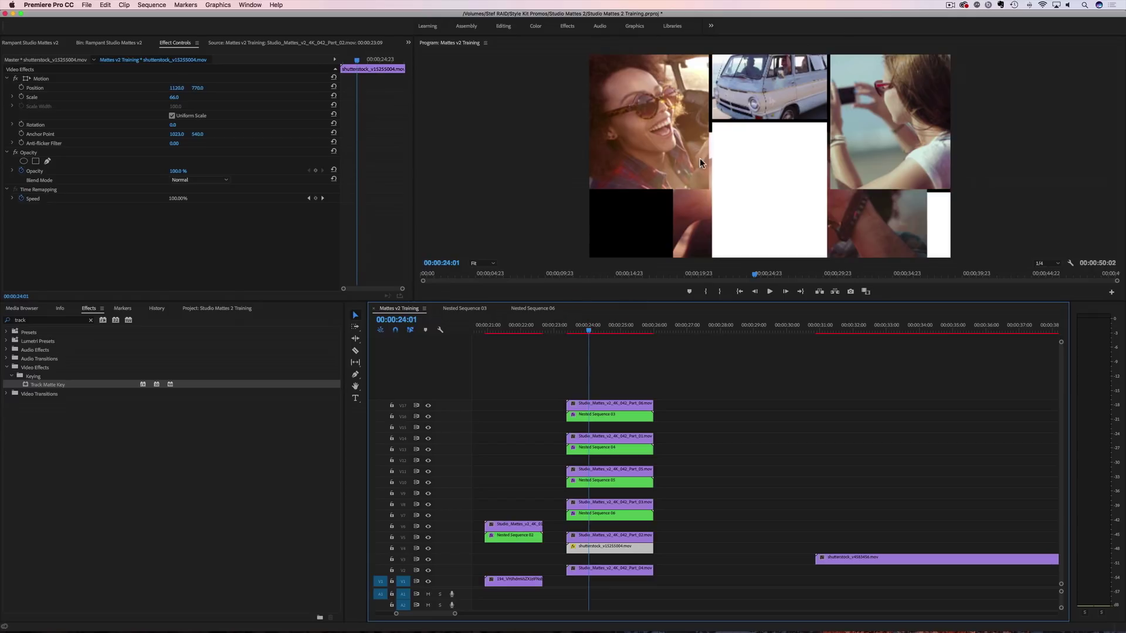
drag(590, 332, 598, 334)
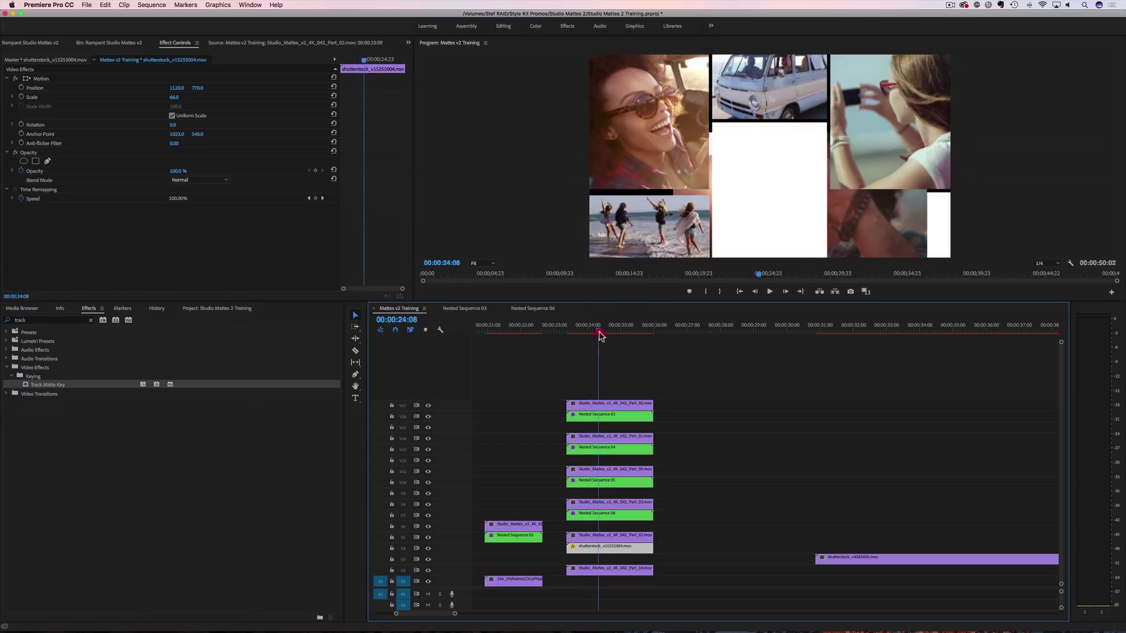
click(713, 130)
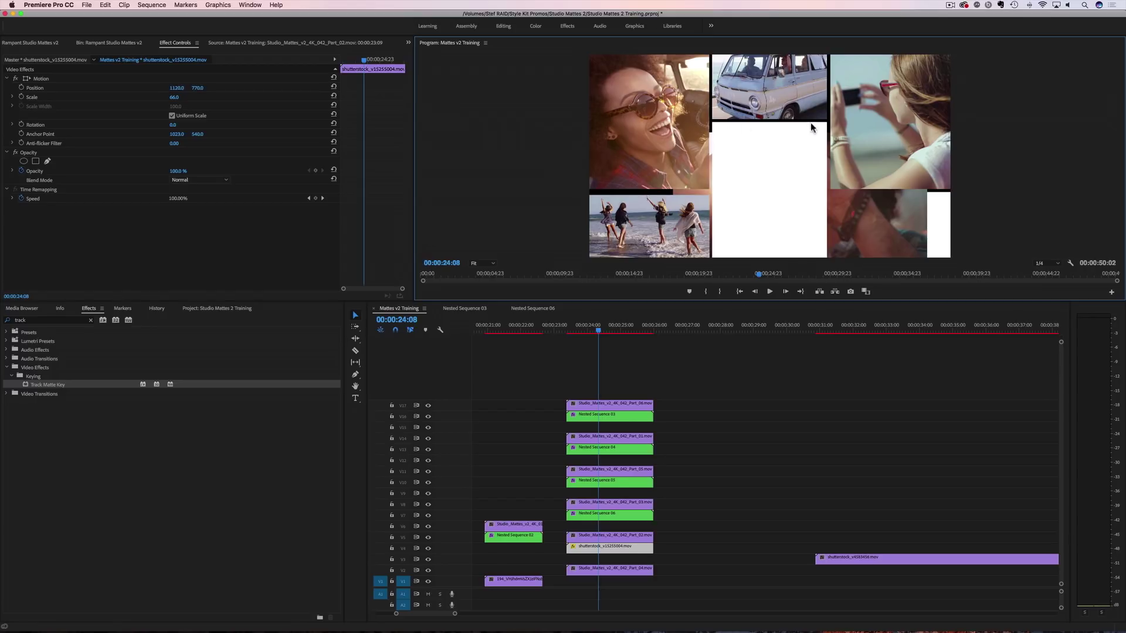
drag(176, 99, 183, 99)
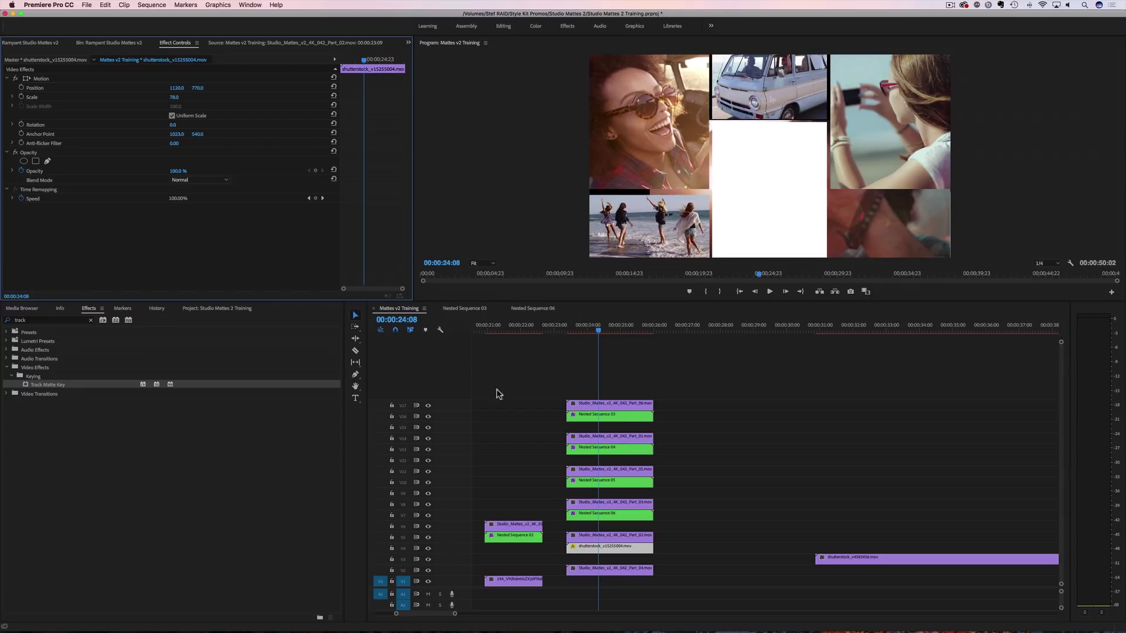
right_click(621, 551)
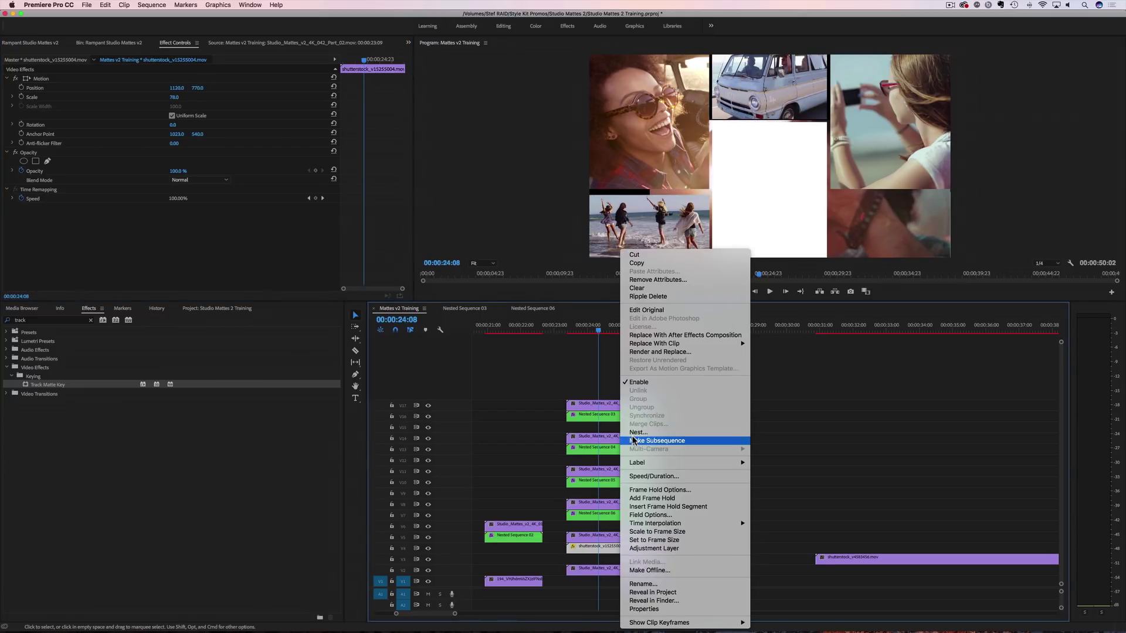
click(632, 437)
key(super+z)
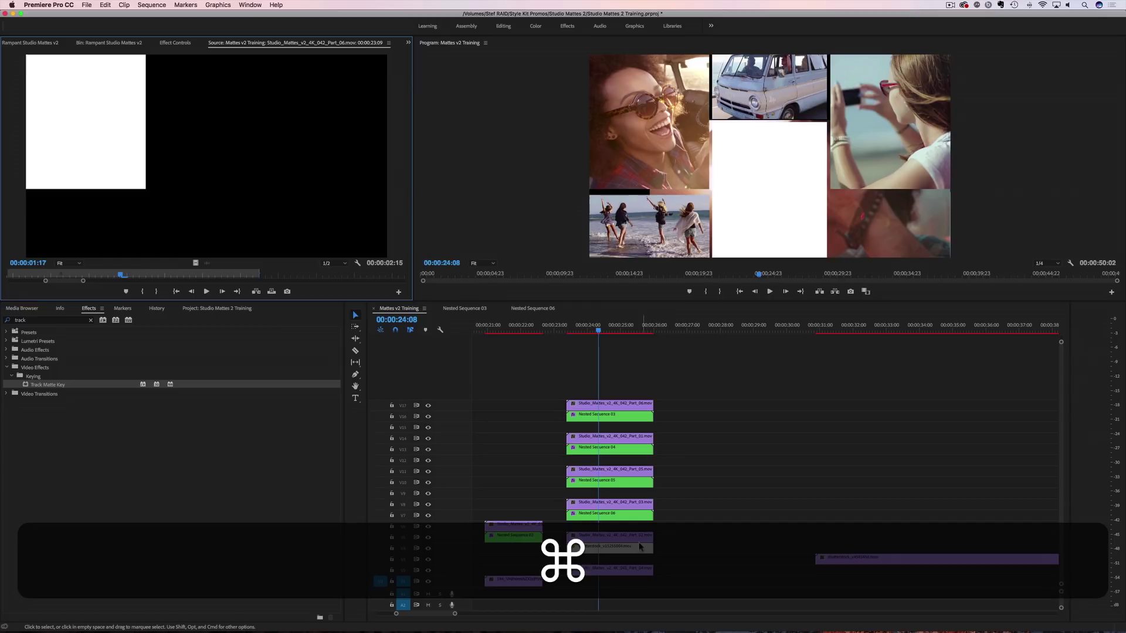
Step: Nest the Video 4 heart-hands clip as Nested Sequence 07 and set its Track Matte Key matte to Video 5
right_click(629, 550)
click(646, 434)
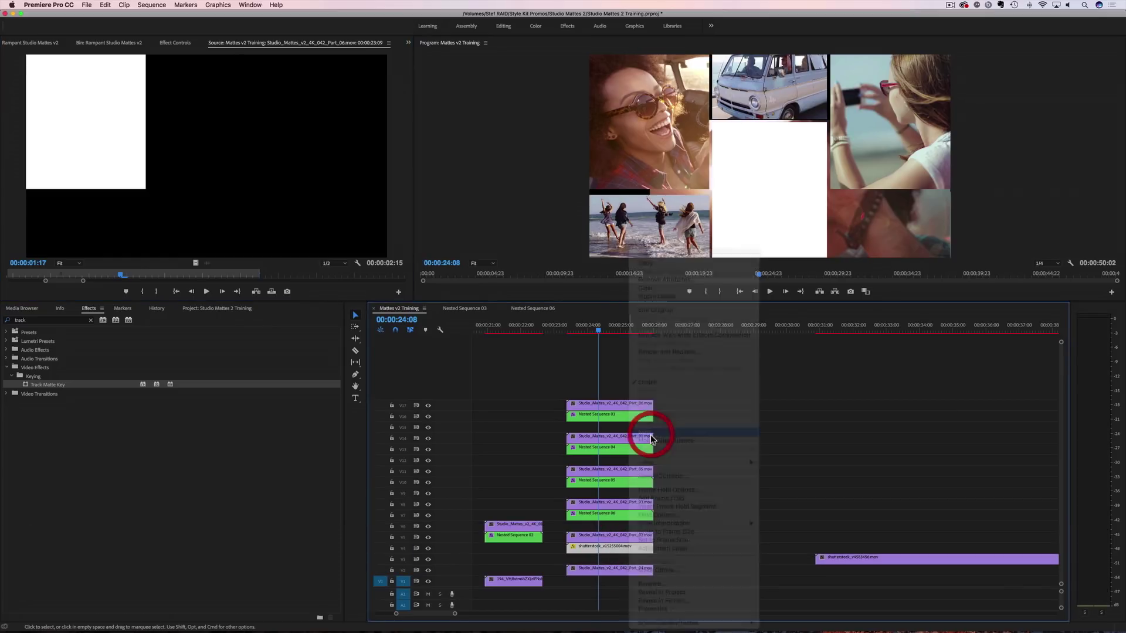
click(583, 333)
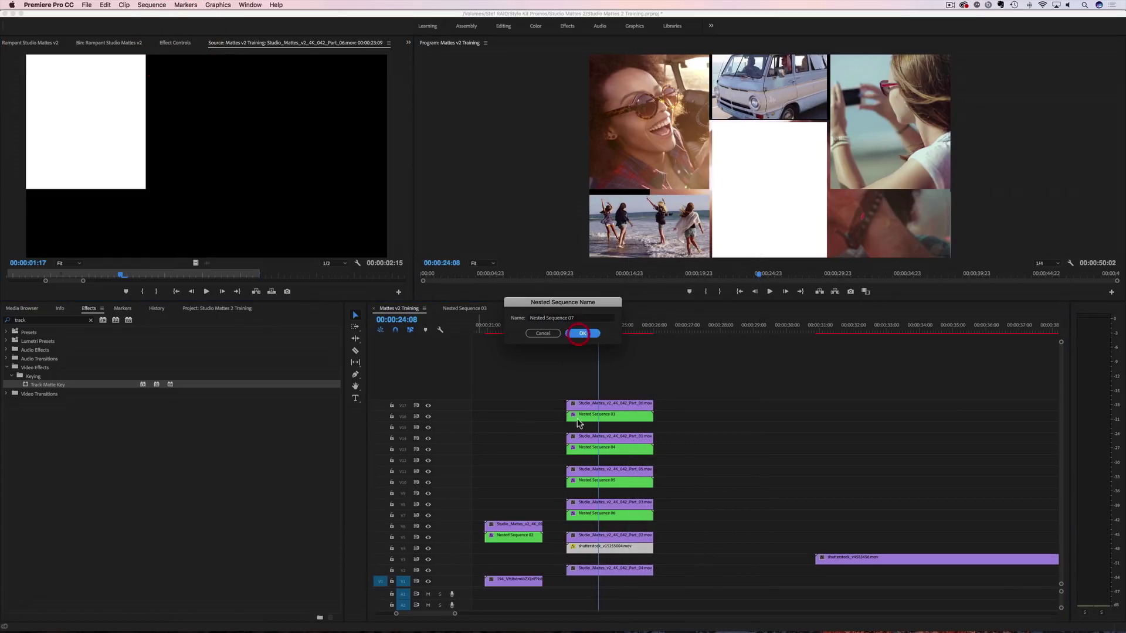
click(592, 547)
click(182, 45)
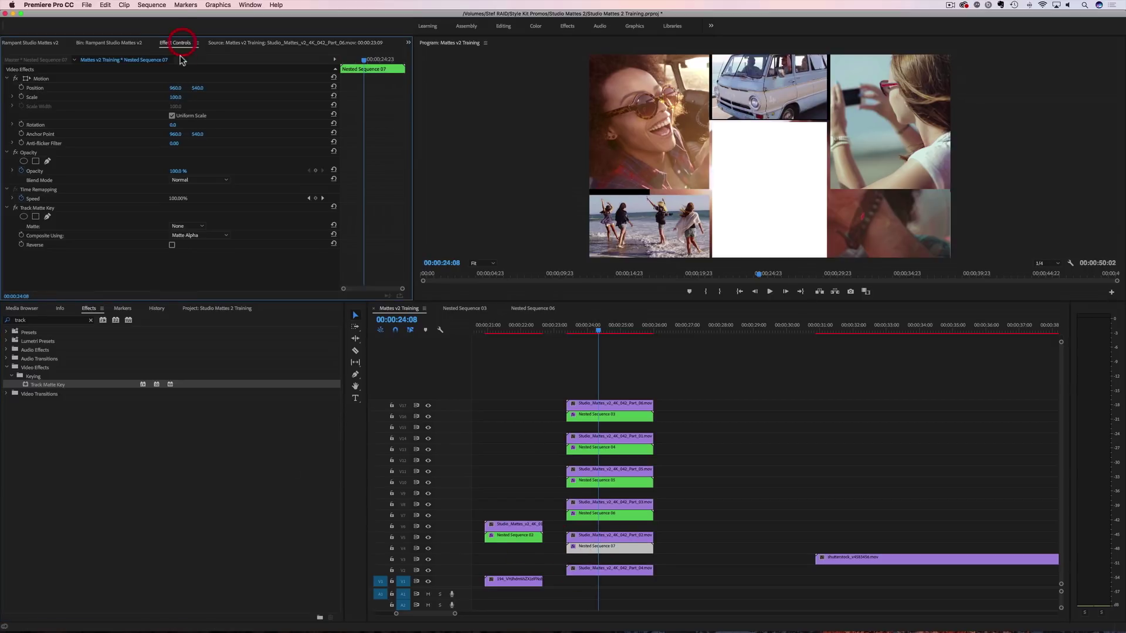
click(188, 226)
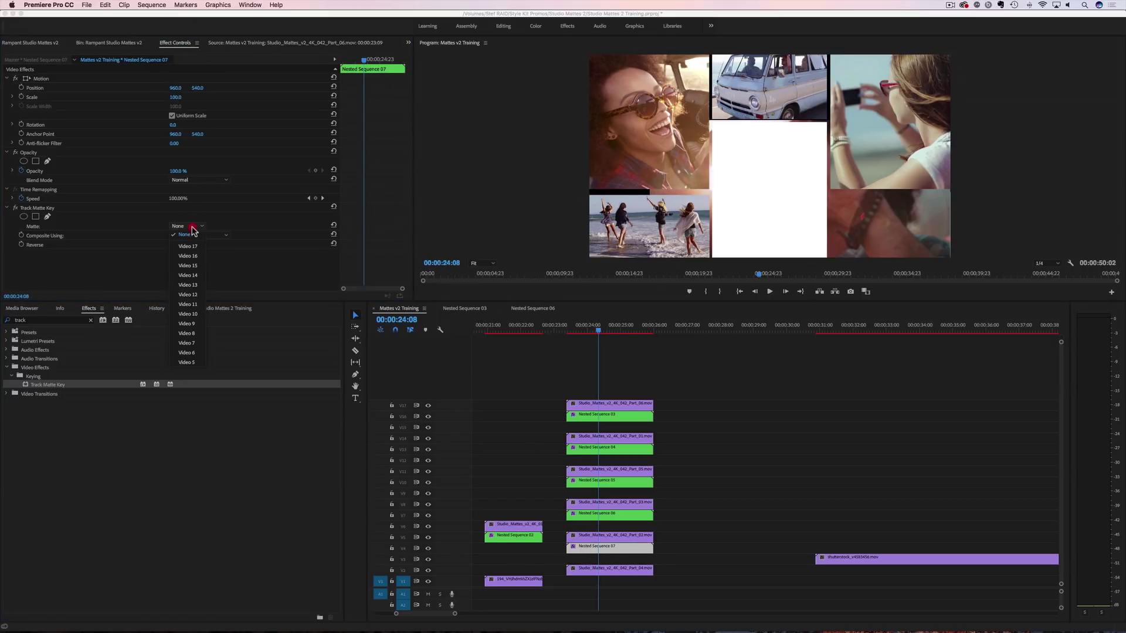
click(186, 363)
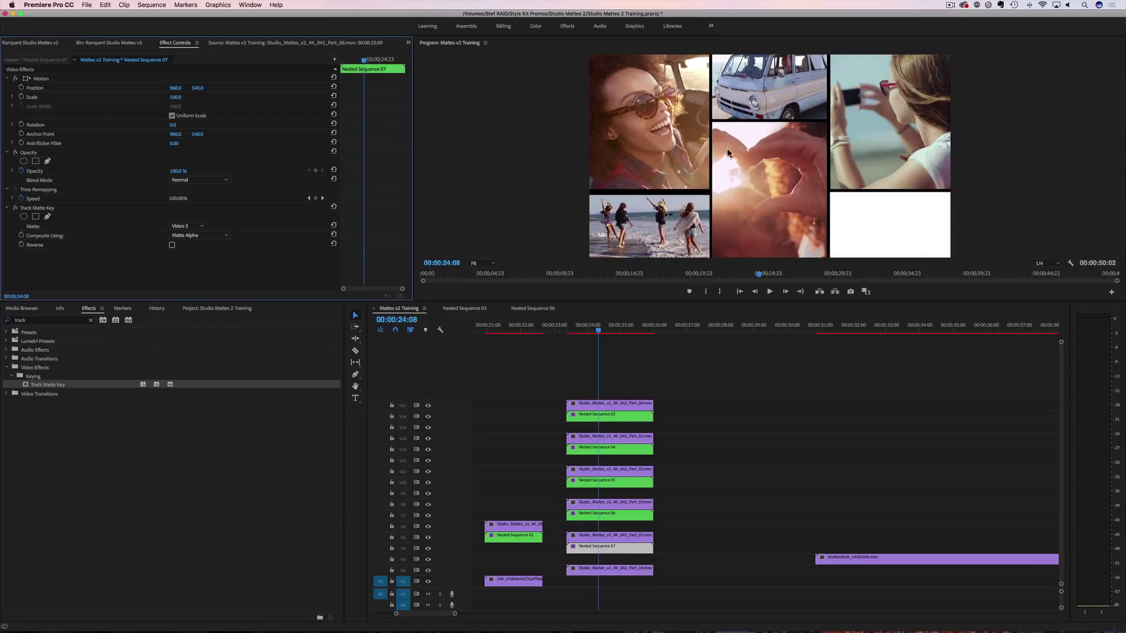
Step: Inside Nested Sequence 07, shift the heart-hands clip horizontally to center the hands in the middle panel, and return to Mattes v2 Training
double_click(607, 548)
click(517, 437)
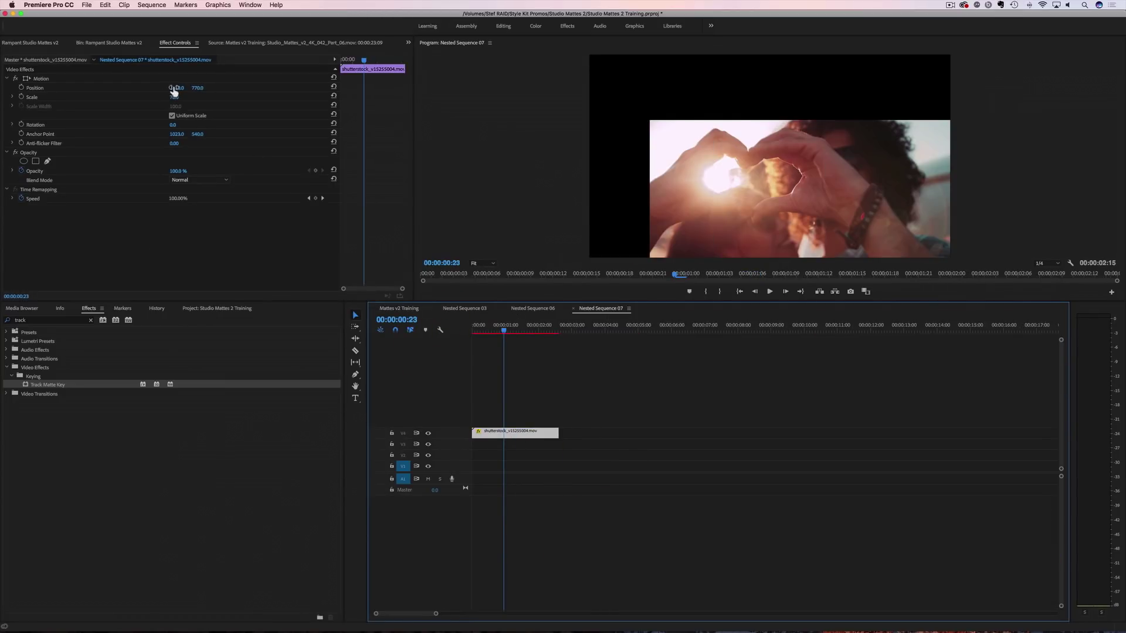
click(399, 309)
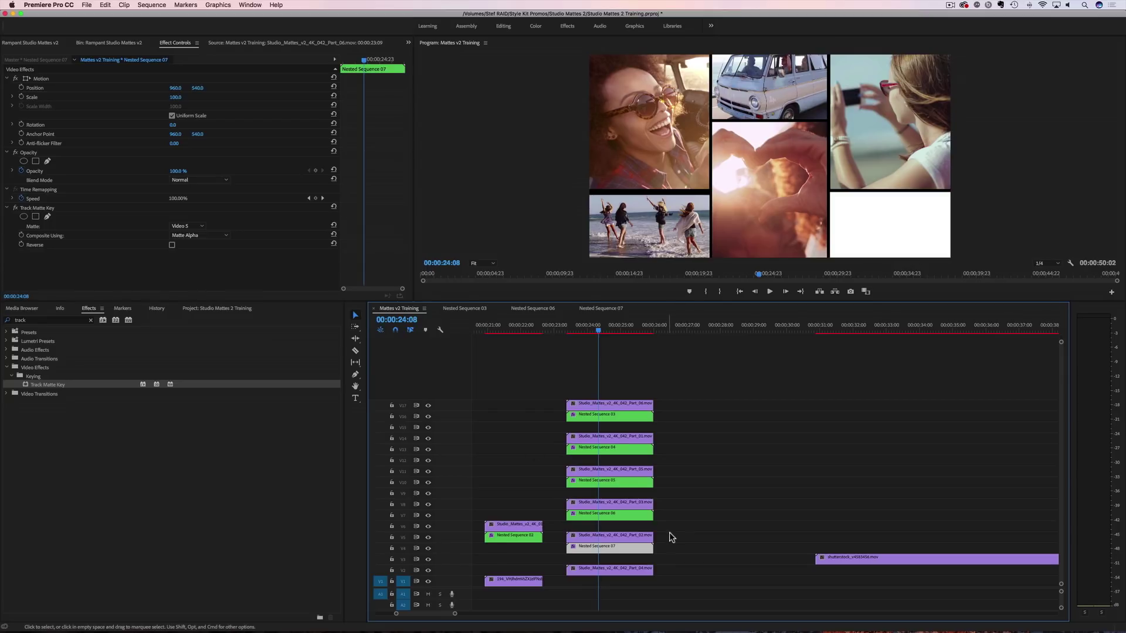
click(592, 308)
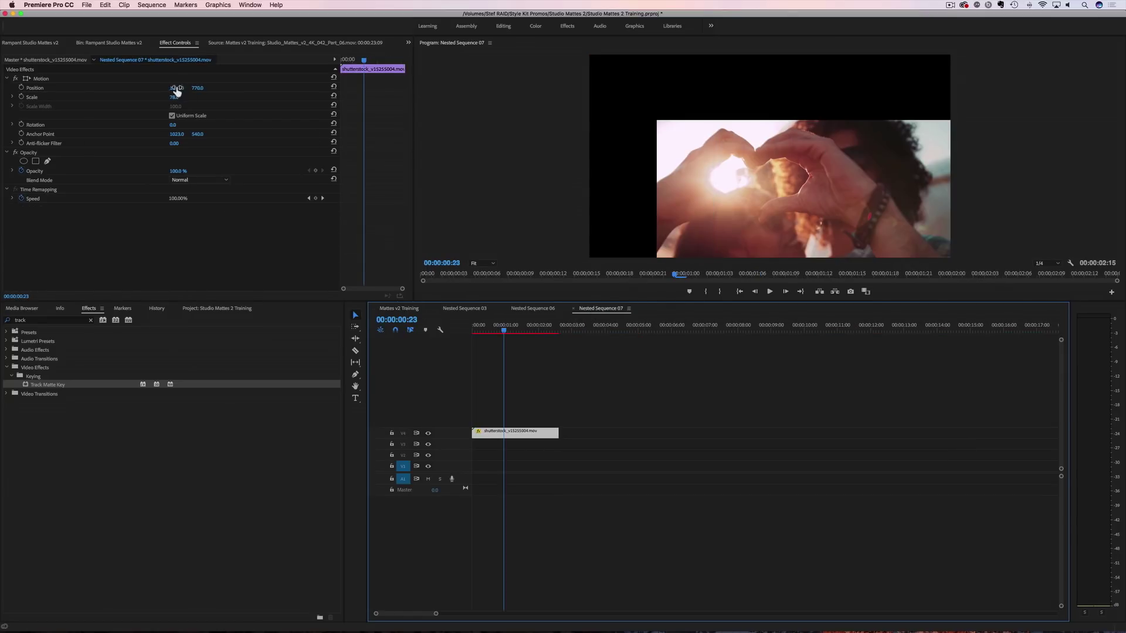
drag(176, 89, 195, 89)
click(397, 309)
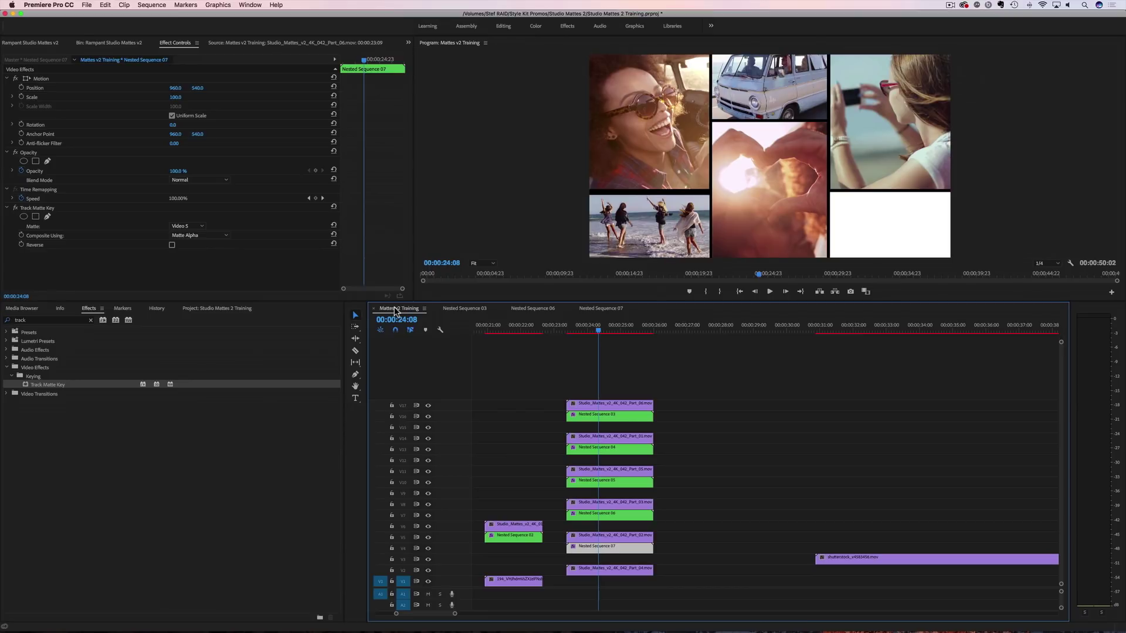
Step: Move shutterstock_v4583456.mov to Video 1 under the Video 2 matte, cut it at the matte's end and delete the excess
drag(864, 558, 636, 589)
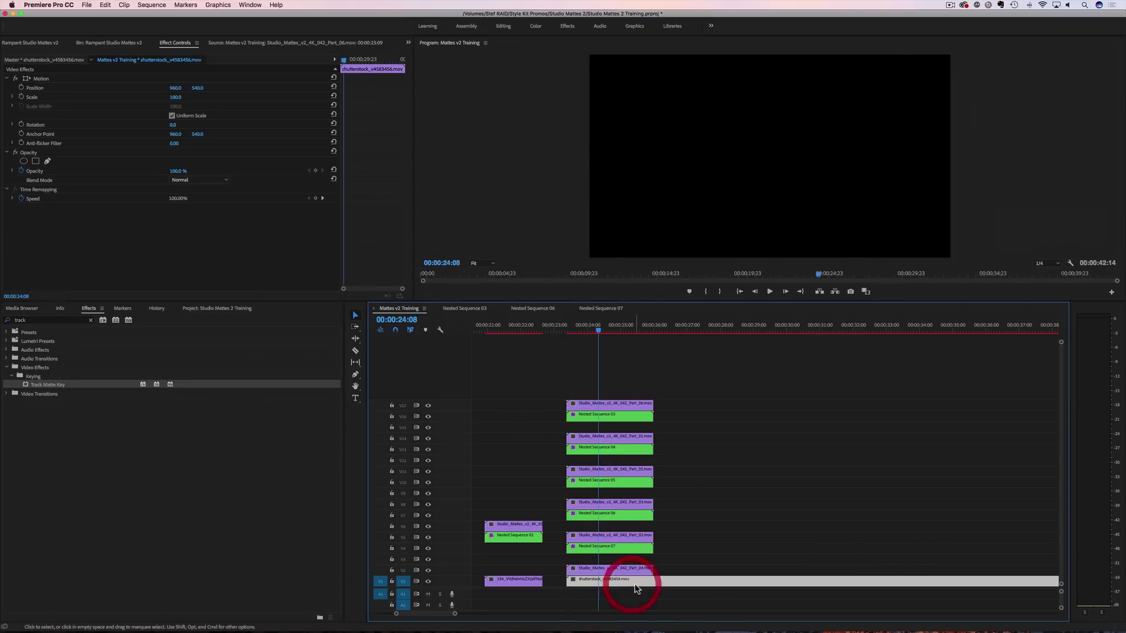
key(c)
click(655, 580)
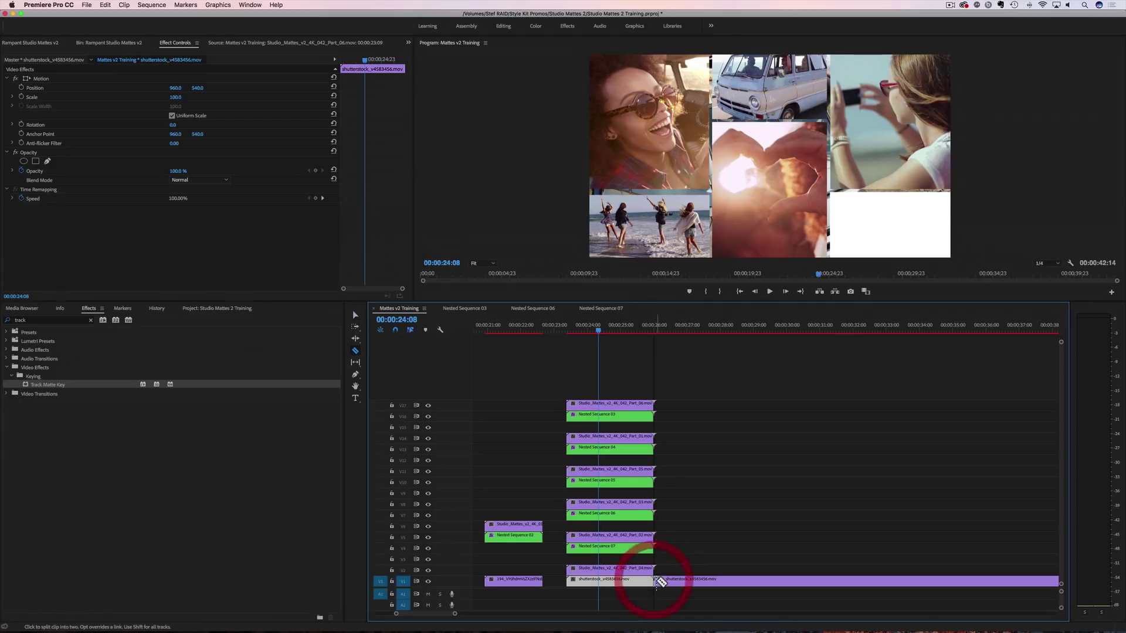
key(v)
click(704, 581)
key(Delete)
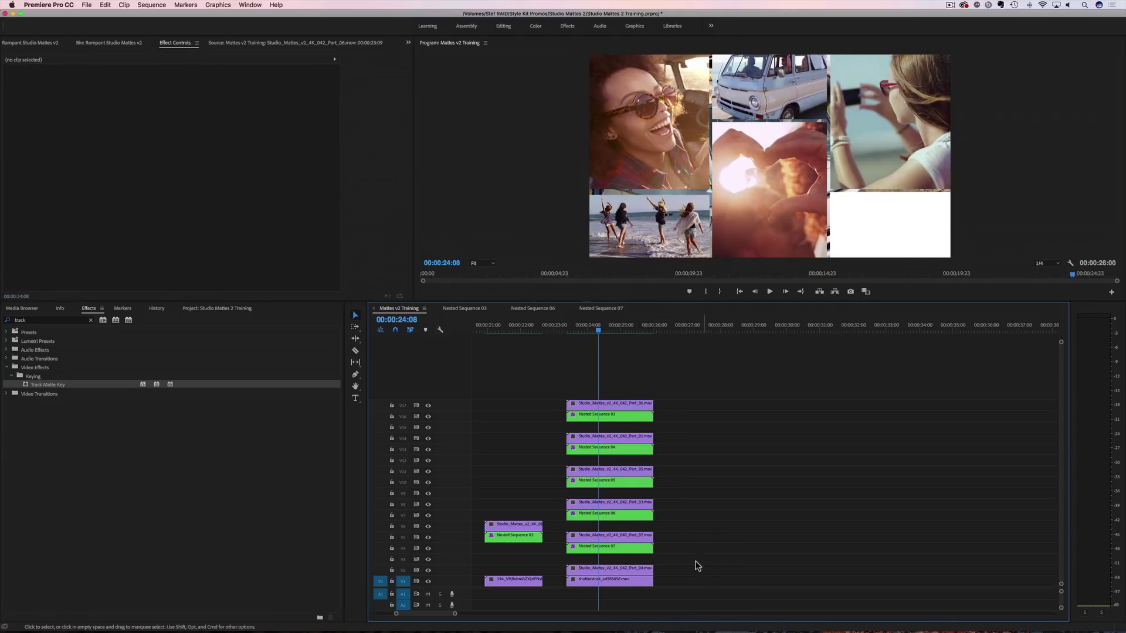
Step: At 00:00:23:17, set the Video 1 van clip's scale to 60 and its position to about 1750, 1020
drag(598, 330, 577, 343)
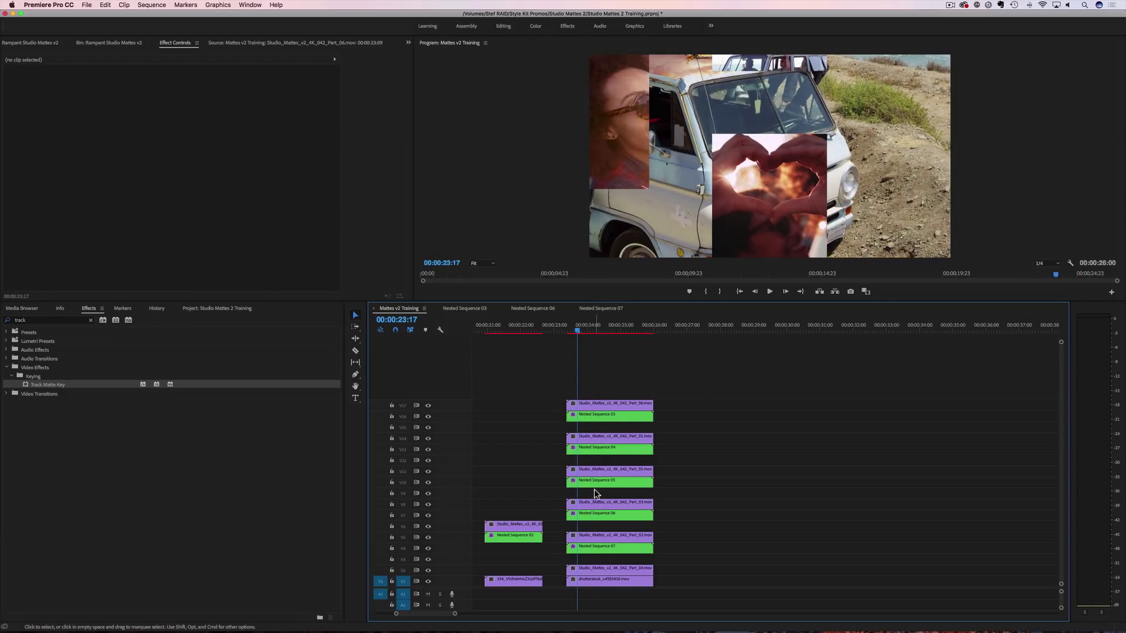
click(617, 582)
key(super+shift+e)
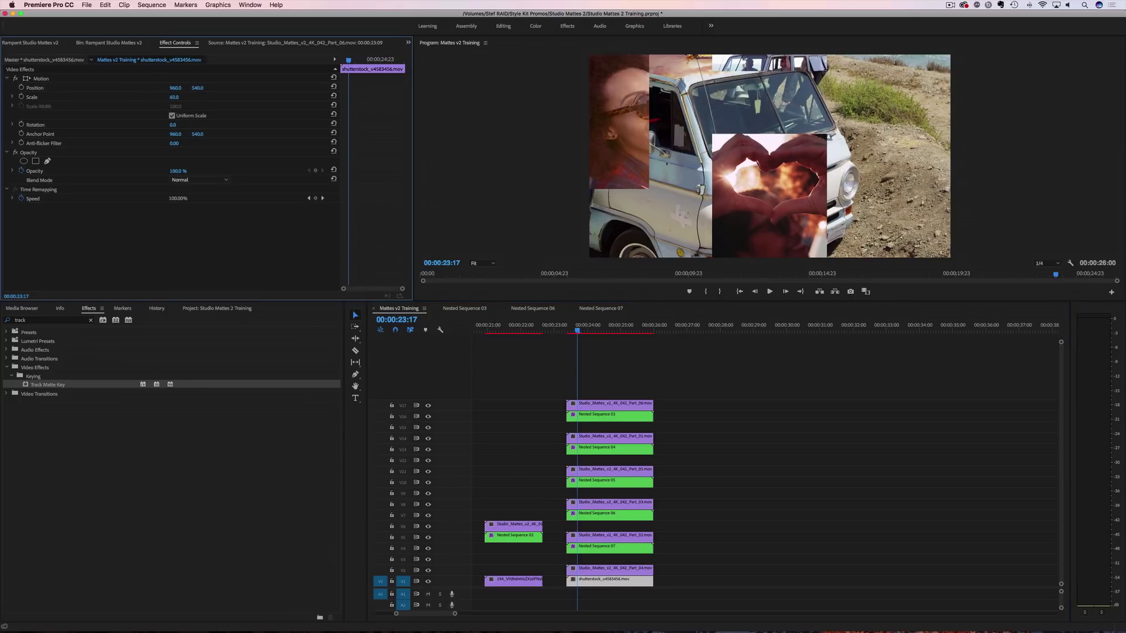
drag(174, 98, 194, 88)
drag(176, 88, 225, 109)
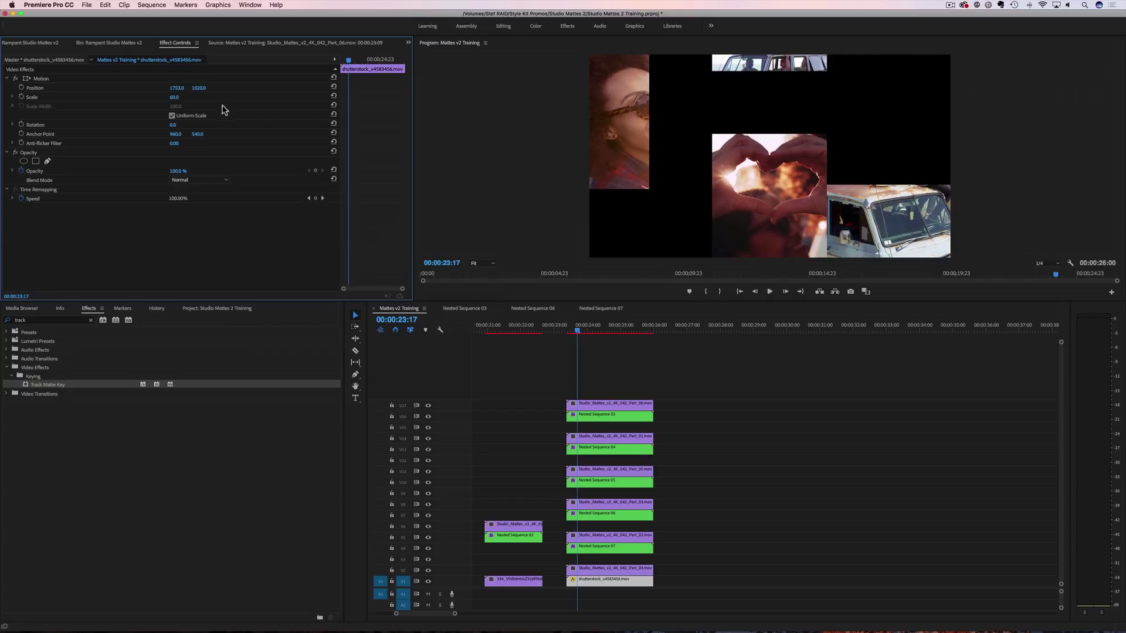
Step: Check the Video 1 clip against its panel around 00:00:25:02 and 00:00:24:10, and set its vertical position to about 1032
drag(578, 332, 624, 335)
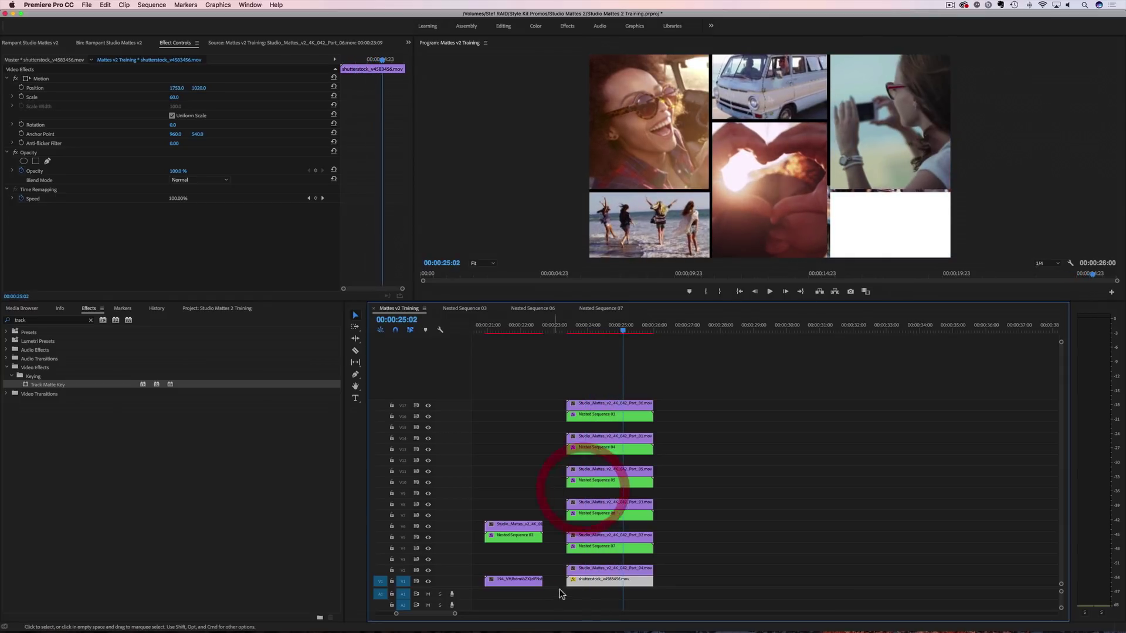
mouse_move(637, 580)
mouse_down()
mouse_move(577, 588)
mouse_move(652, 583)
mouse_up()
drag(624, 334, 601, 334)
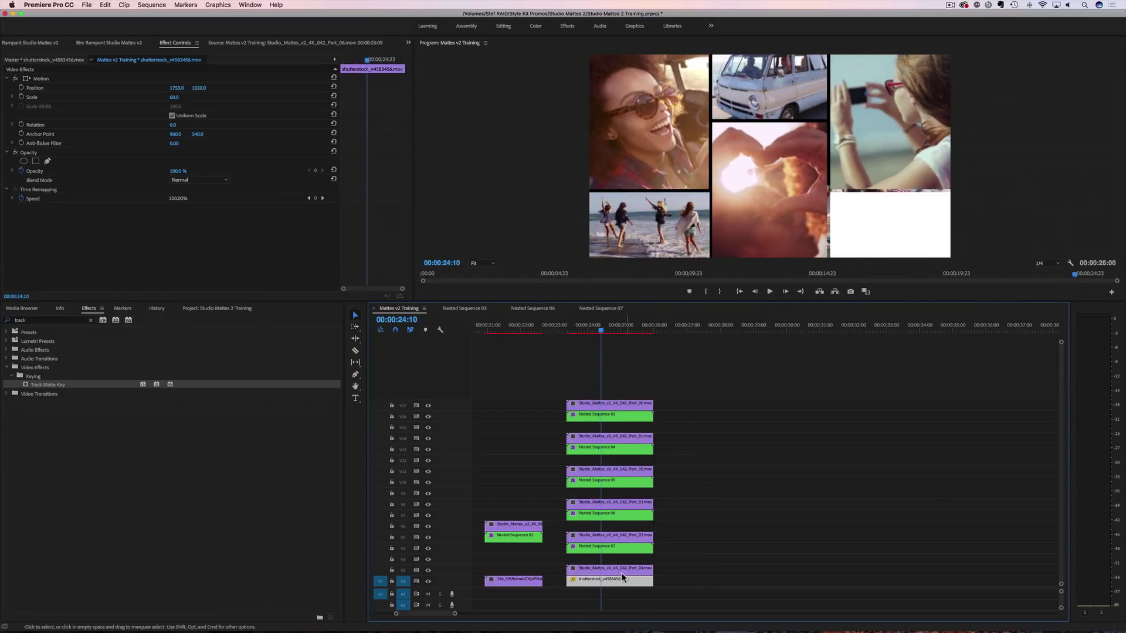
drag(199, 89, 202, 88)
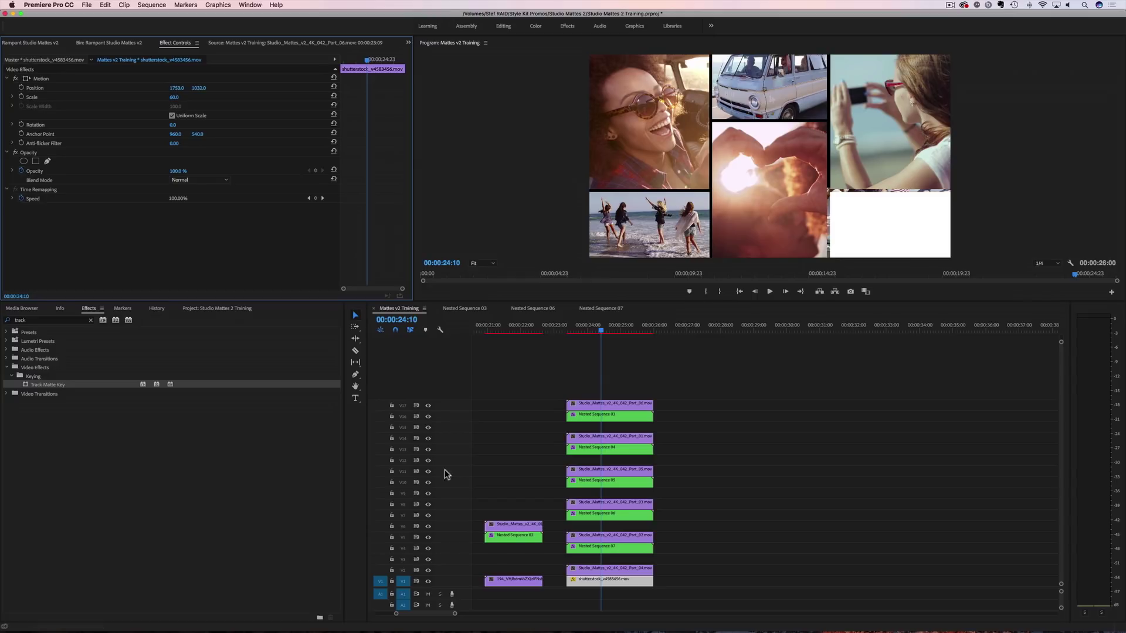
Step: Nest the Video 1 van clip as Nested Sequence 08 and key it with a Track Matte Key using Video 2
right_click(637, 581)
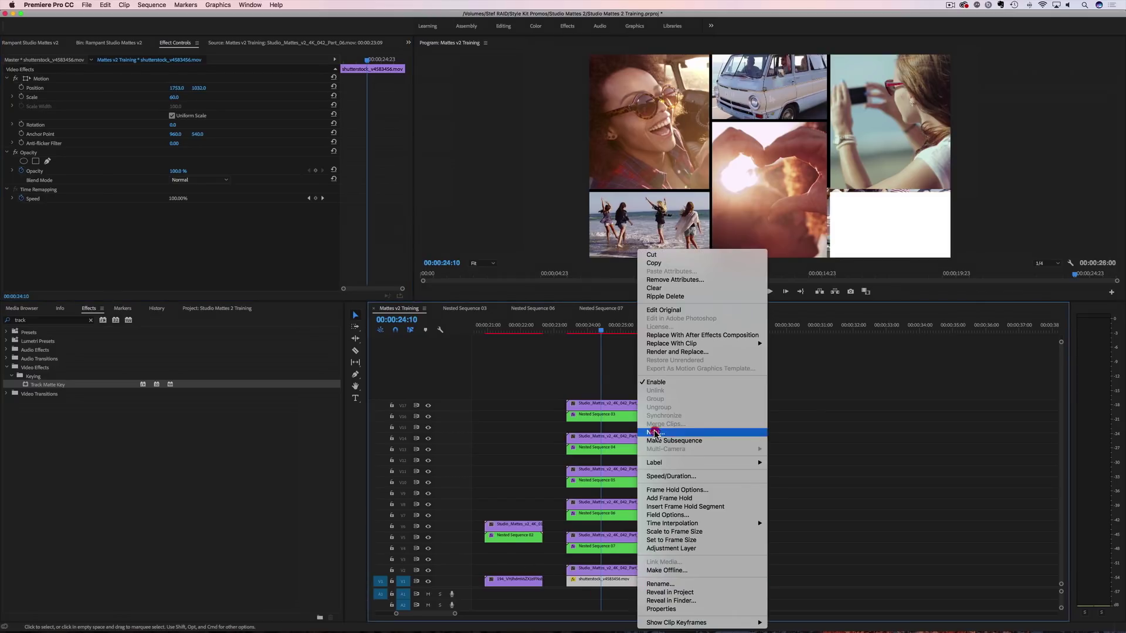
click(654, 433)
key(Return)
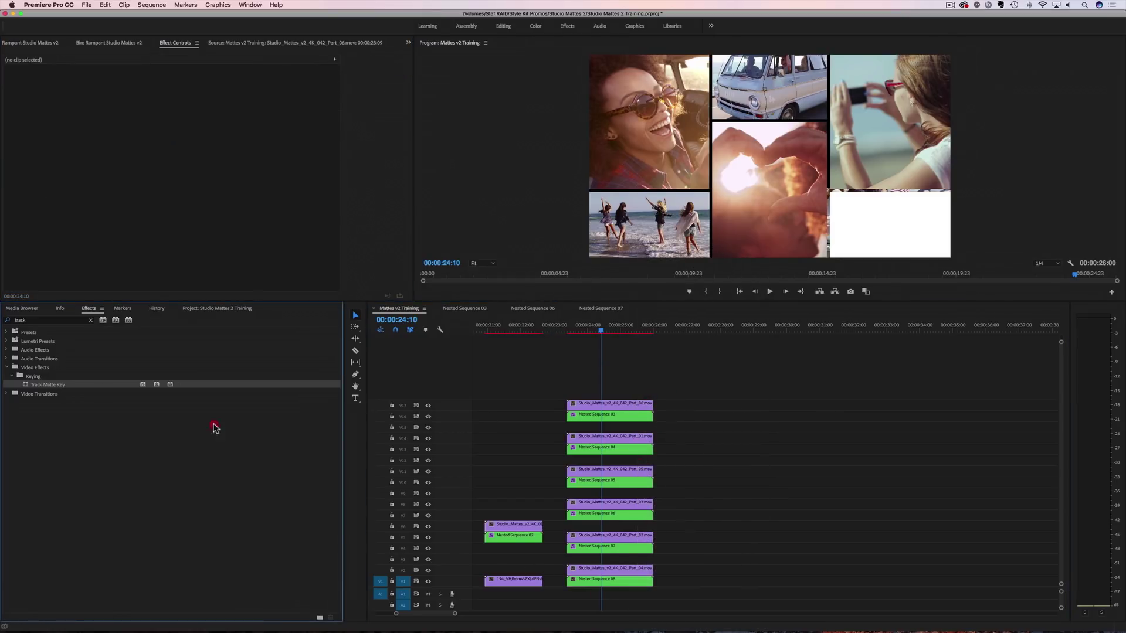
drag(634, 588, 630, 582)
click(197, 228)
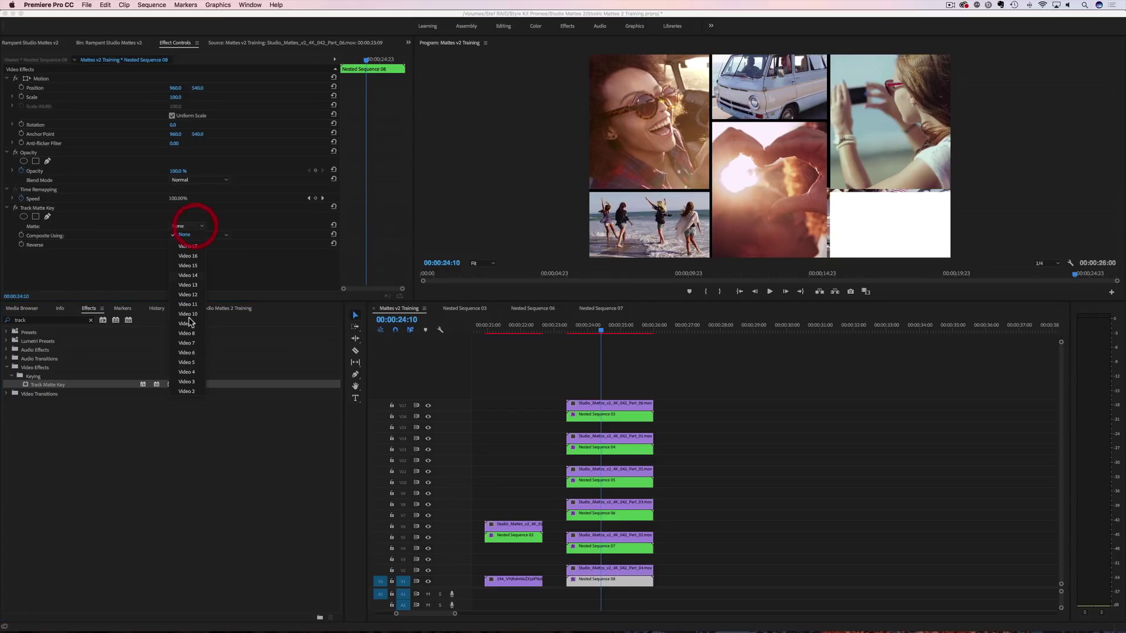
click(186, 392)
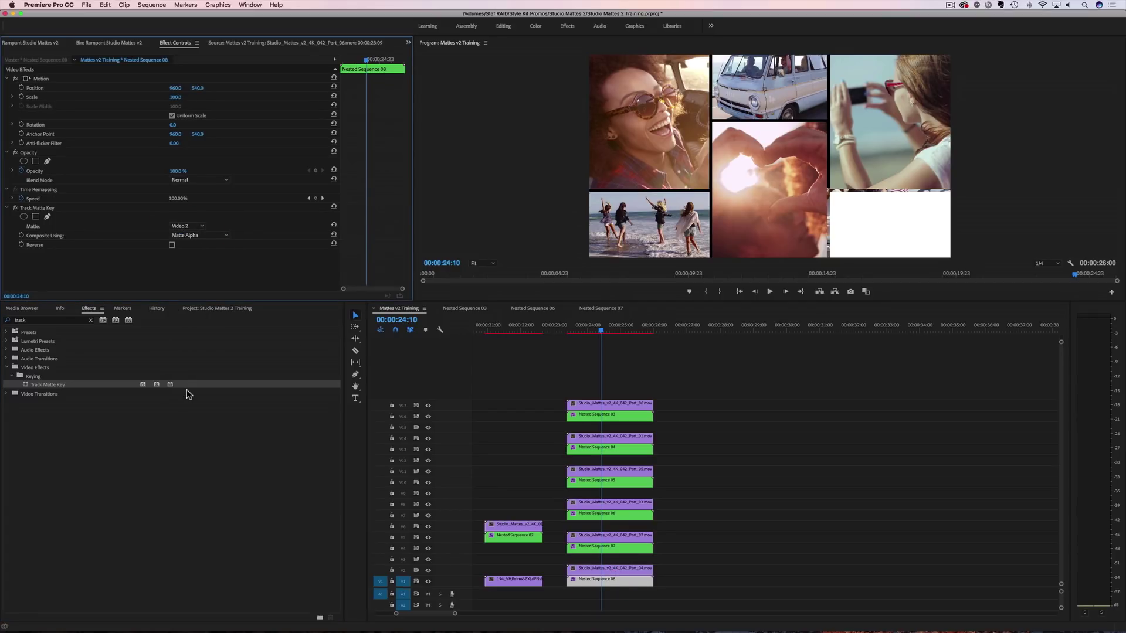
Step: Play the six-panel split screen from its start and review it around 00:00:24:12
drag(600, 330, 564, 336)
key(space)
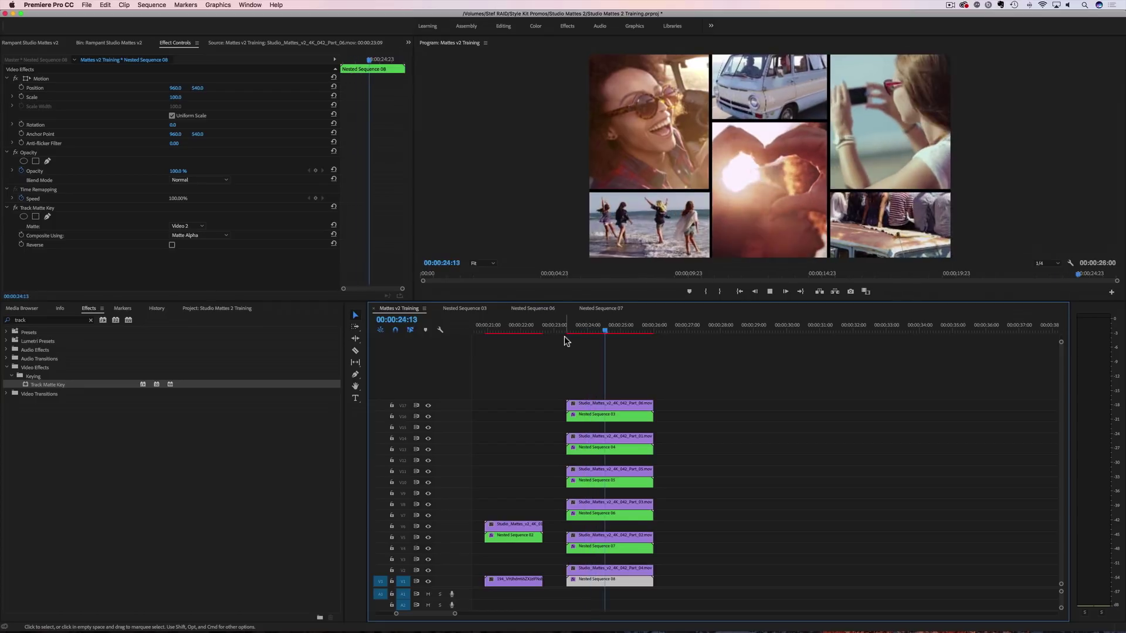
key(space)
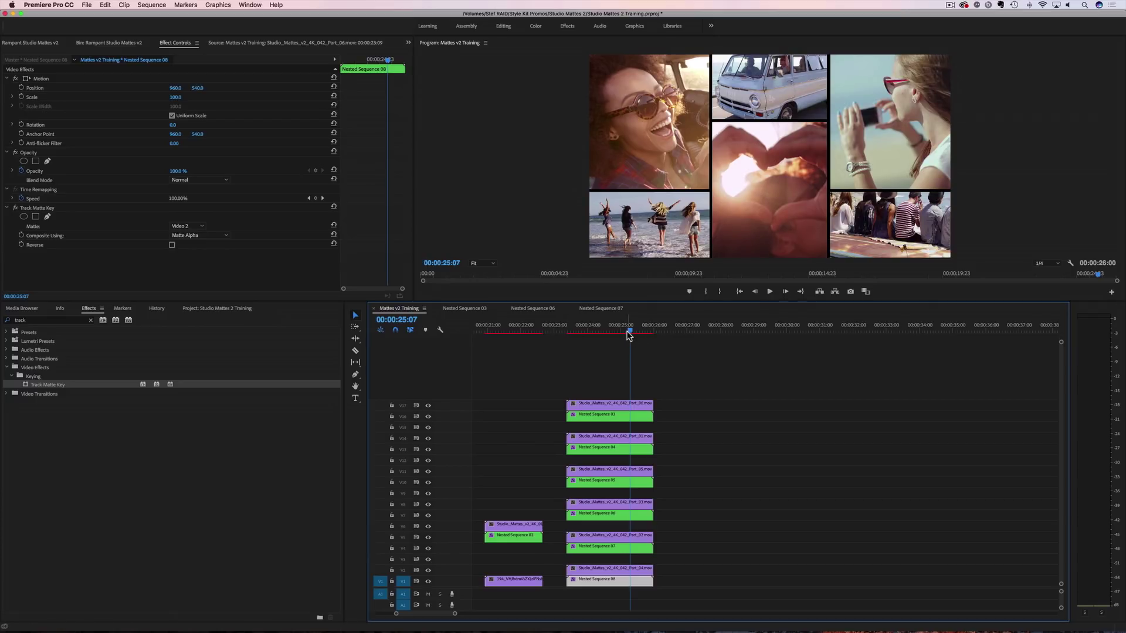
drag(631, 332, 603, 336)
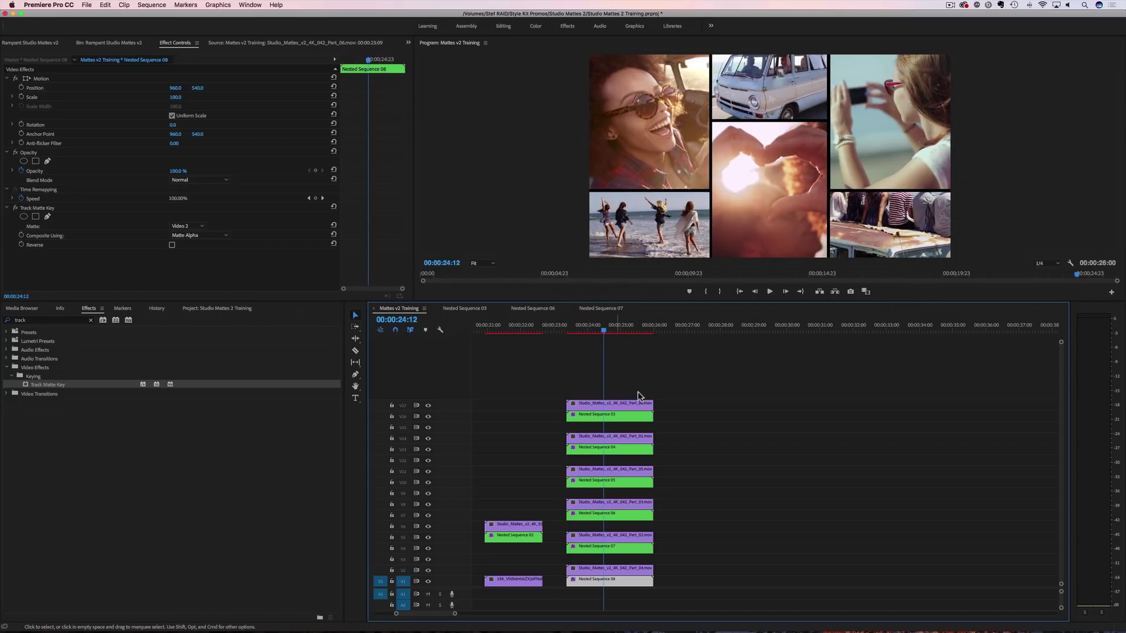
Step: Move all the 042 mattes and their nested sequences up two video tracks to free Video 1
drag(579, 372, 616, 583)
drag(615, 583, 610, 555)
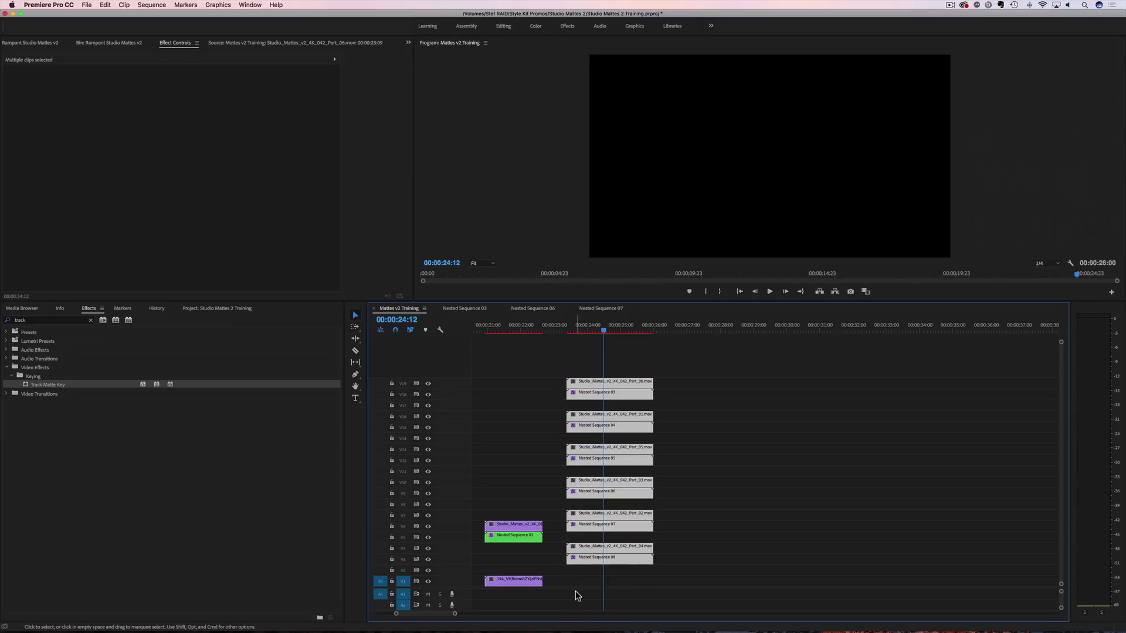
click(676, 569)
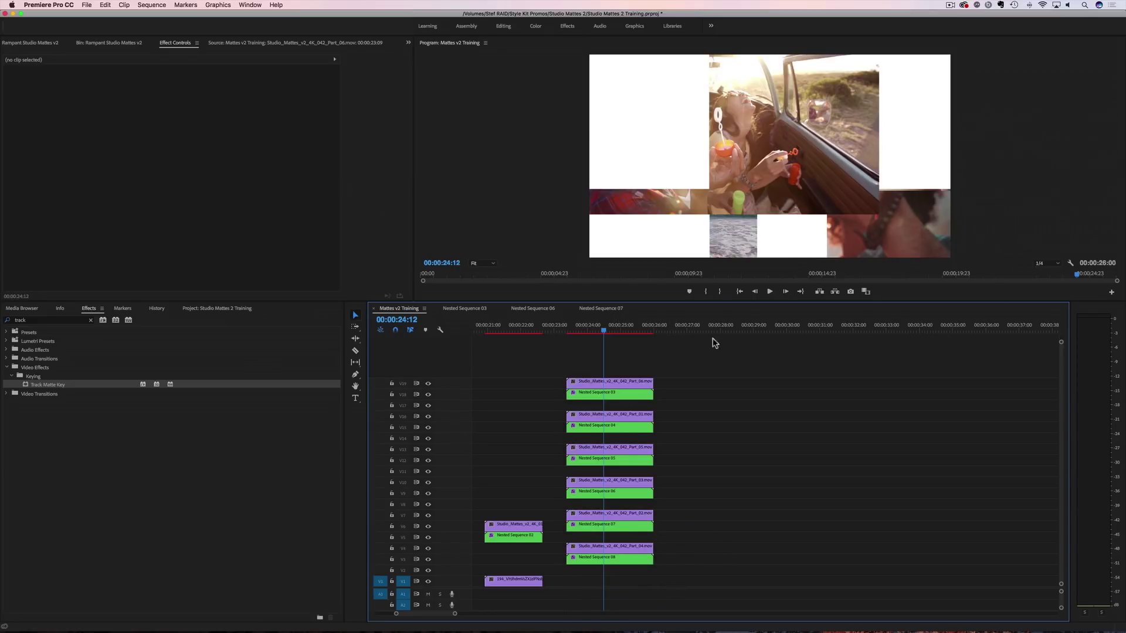
Step: Reassign the track mattes: Video 19 for Nested Sequence 03 and Video 16 for Nested Sequence 04
click(612, 393)
click(179, 228)
click(189, 253)
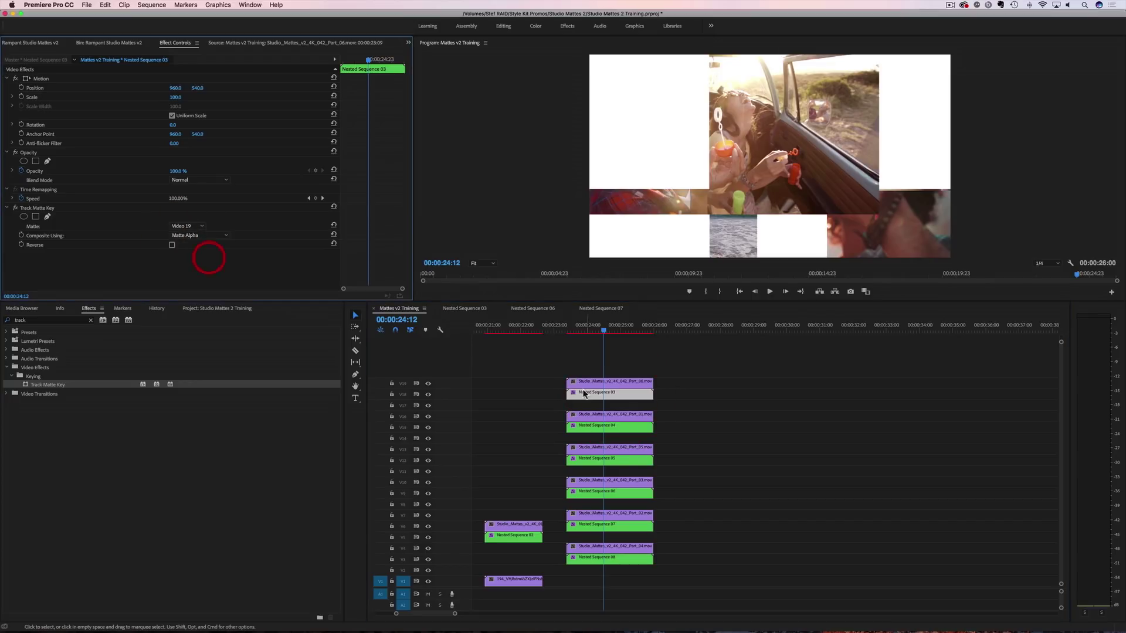
click(598, 429)
click(196, 226)
click(191, 246)
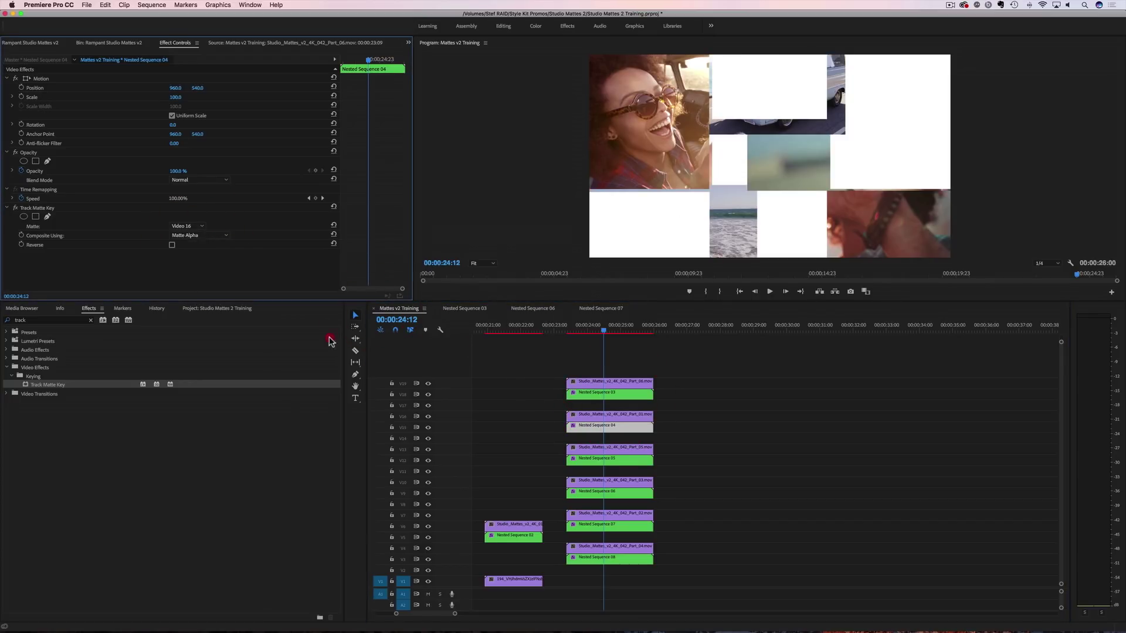
Step: Set the track matte of Nested Sequence 05 to Video 14
click(611, 460)
click(197, 226)
click(183, 303)
Step: Reassign the track mattes: Video 10 for Nested Sequence 06 and Video 7 for Nested Sequence 07
click(599, 493)
click(190, 226)
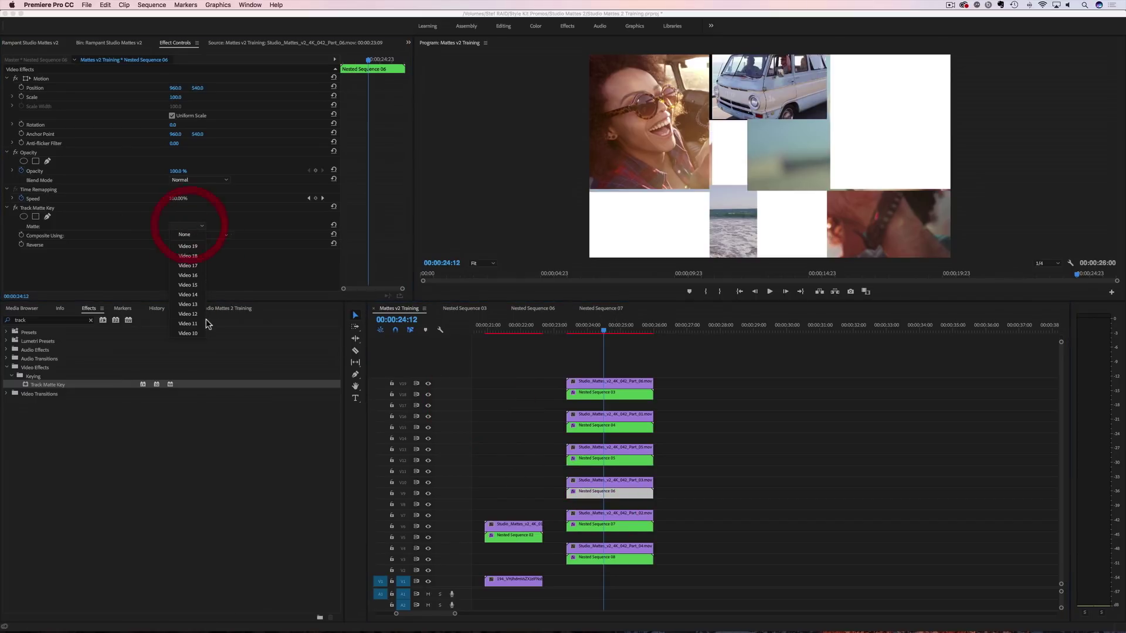
click(194, 324)
click(606, 526)
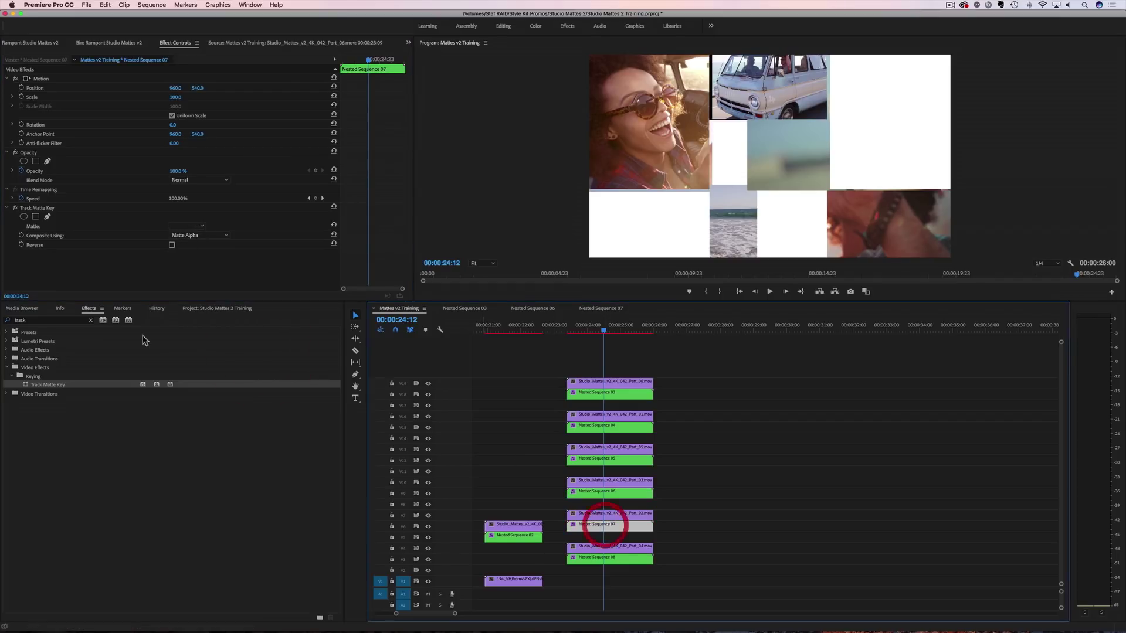
click(191, 226)
click(186, 363)
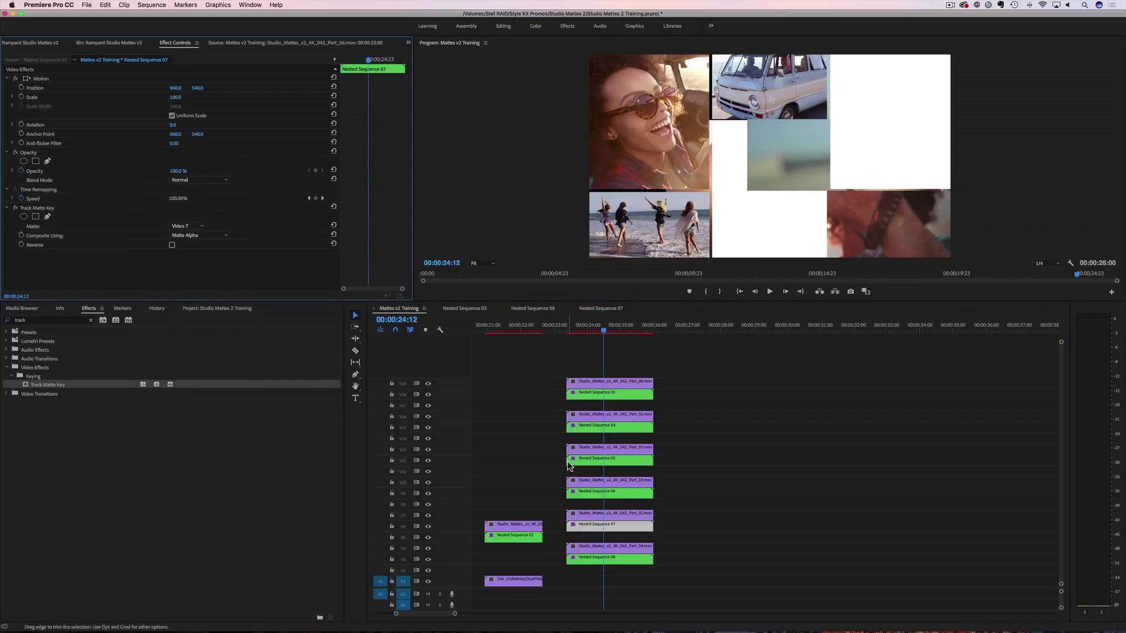
Step: Set the track matte of Nested Sequence 08 to Video 4 and that of Nested Sequence 05 to Video 13
click(617, 562)
click(193, 227)
click(186, 391)
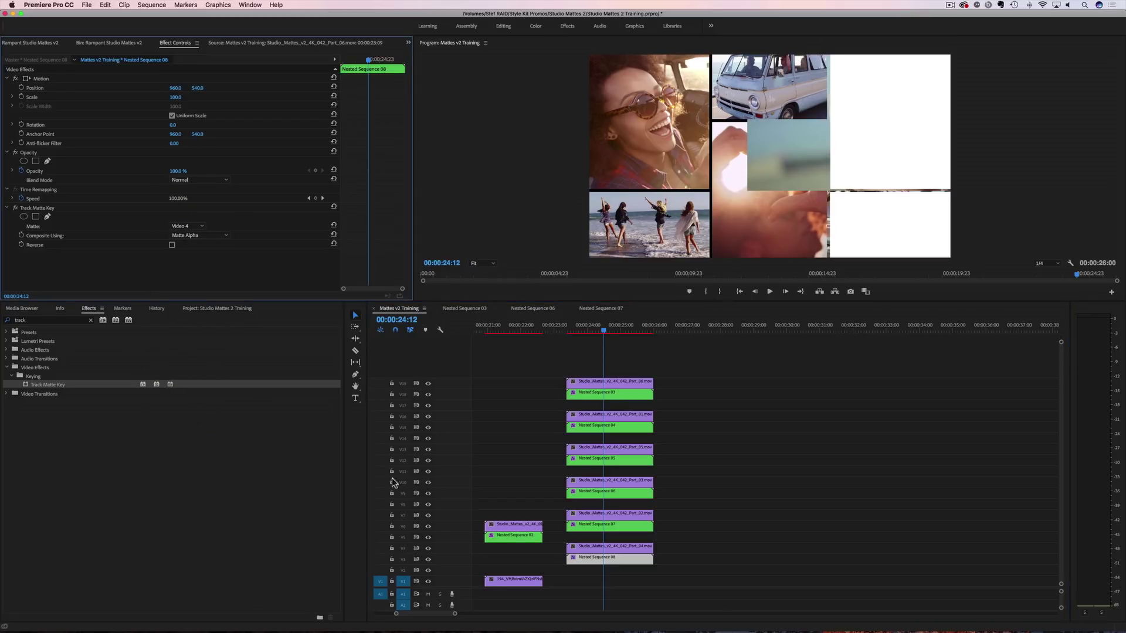
click(617, 461)
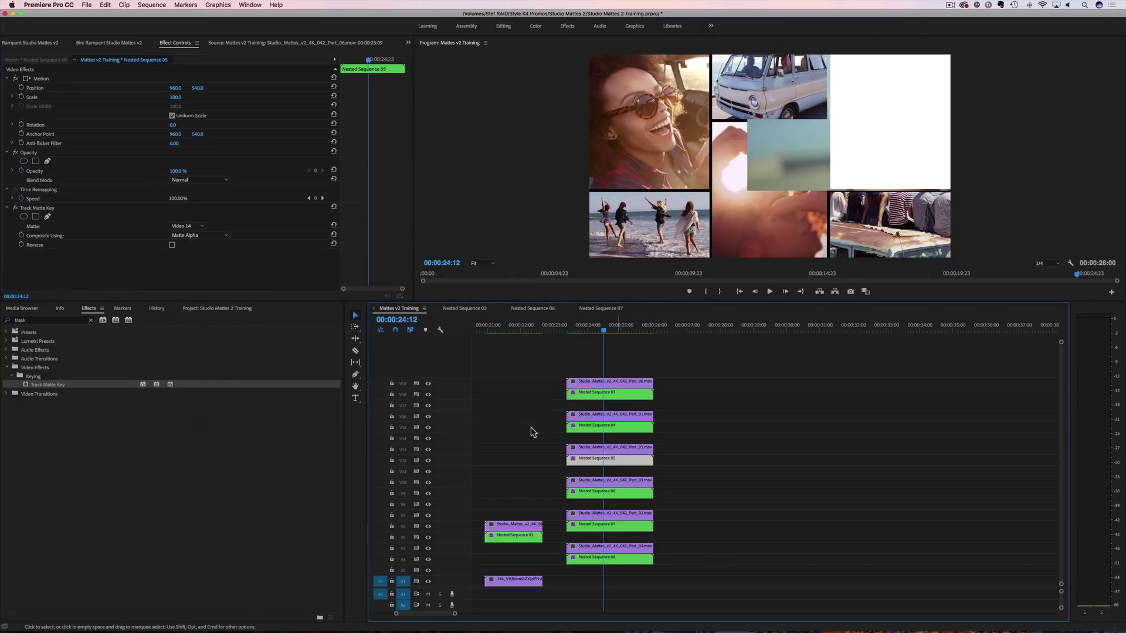
click(194, 228)
click(186, 235)
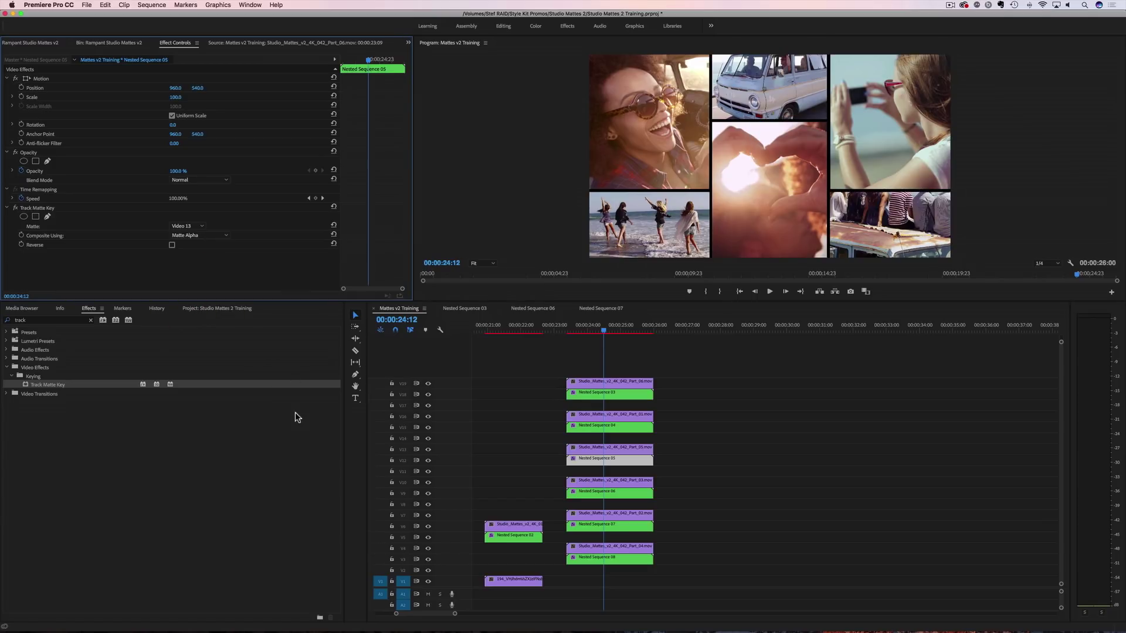
Step: Create a white color matte in the project, keeping the name Color Matte
click(202, 309)
click(316, 613)
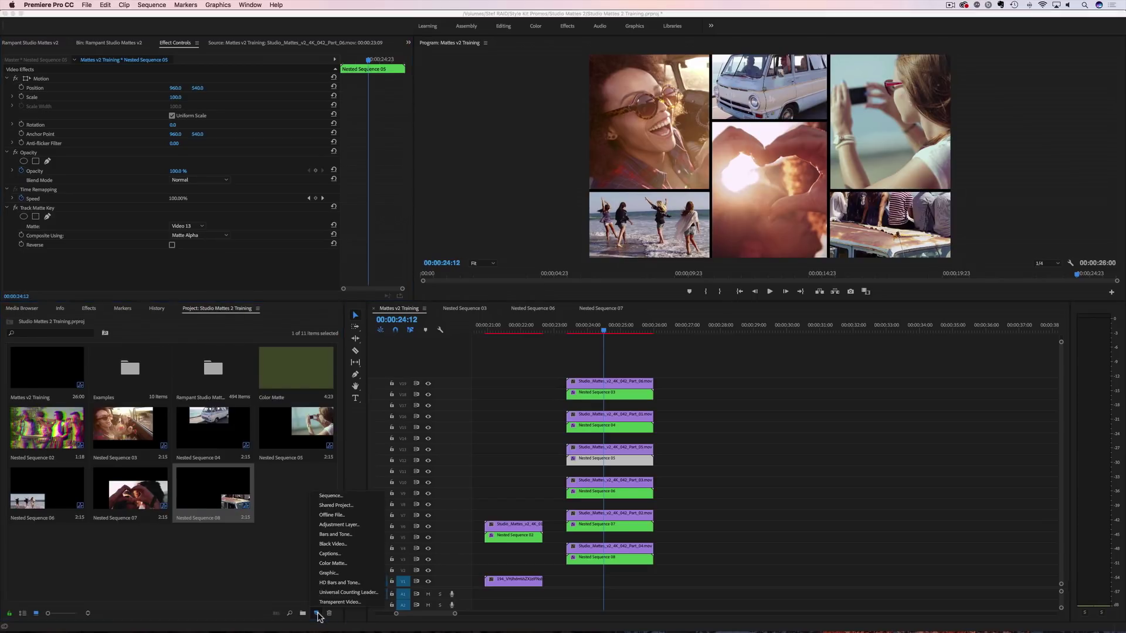
click(332, 563)
click(613, 355)
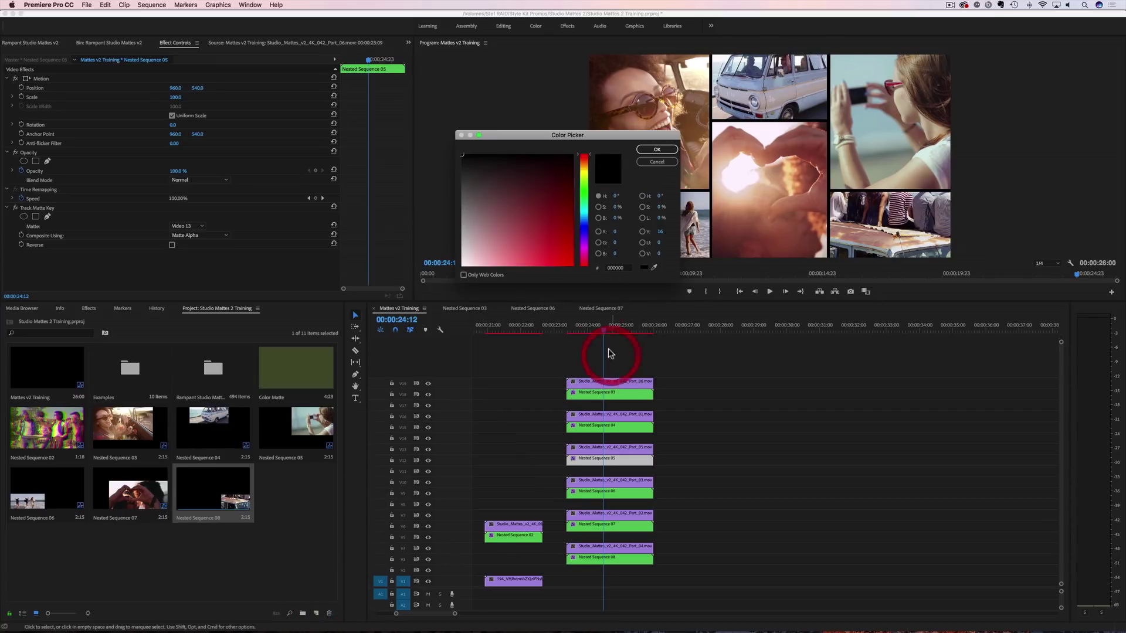
click(658, 150)
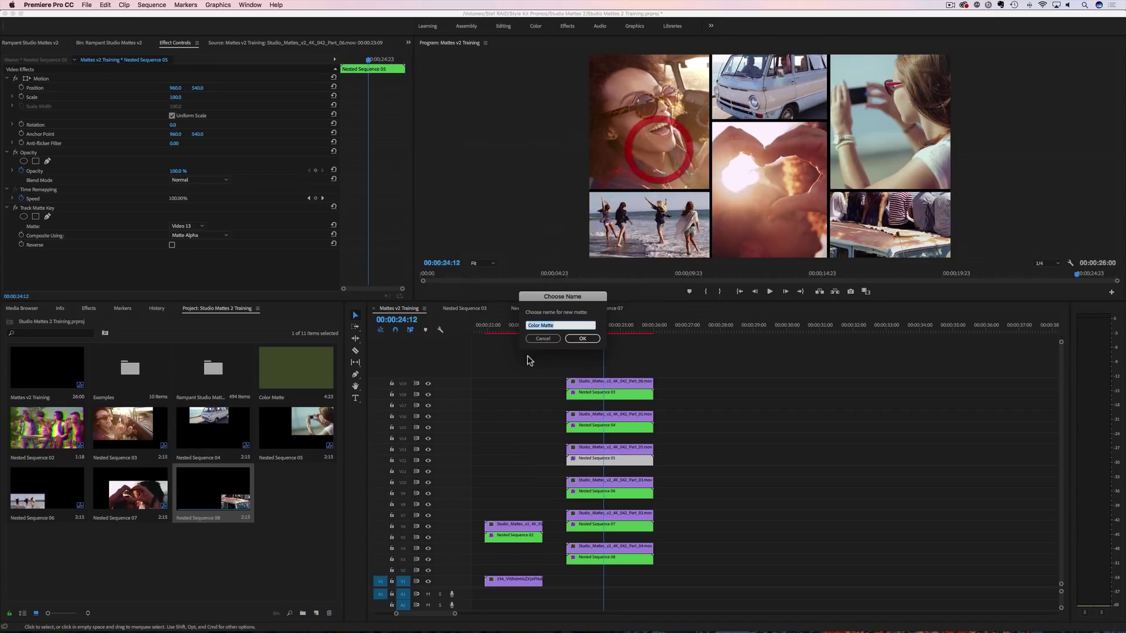
click(577, 339)
Step: Place the white Color Matte on Video 1 beneath the split screen, trim it to the mattes' end, and check it around 00:00:24:20
drag(335, 508, 568, 589)
drag(731, 581, 647, 577)
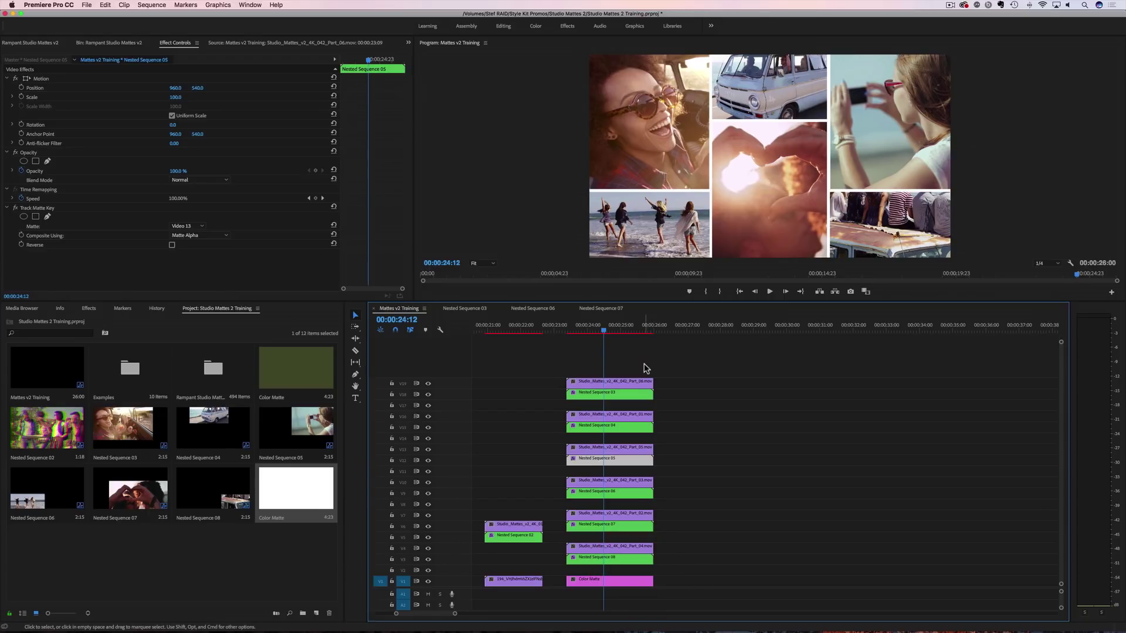
mouse_move(611, 331)
mouse_down()
mouse_move(569, 336)
mouse_move(617, 340)
mouse_up()
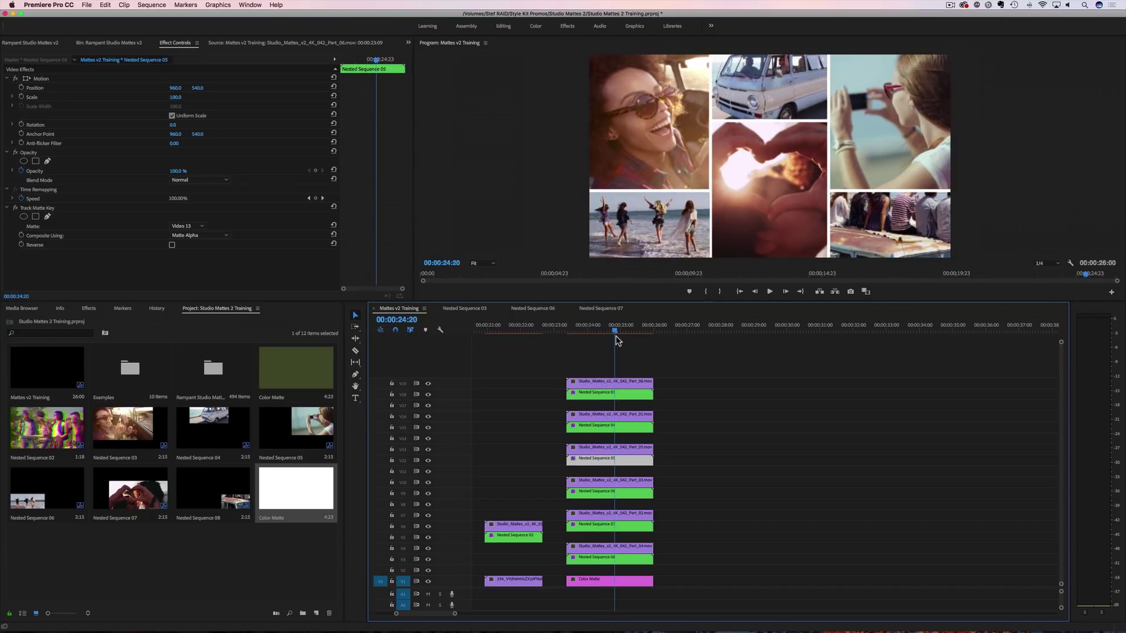